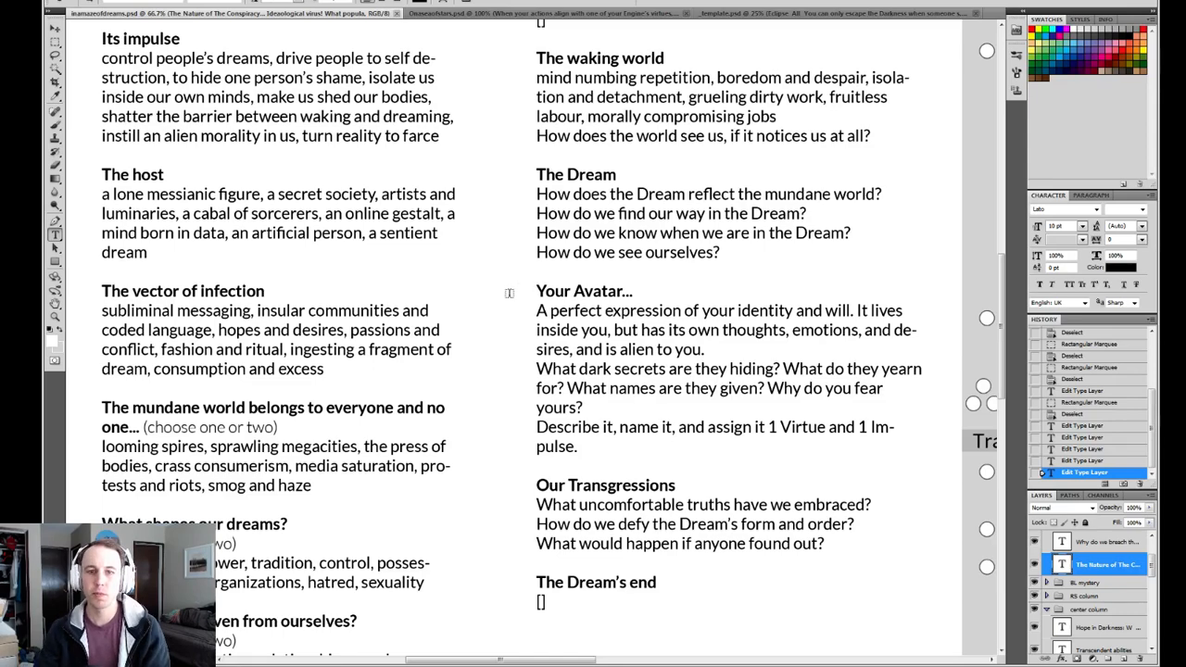
Review the paragraph under "The Nature of The Conspiracy...", including its sentences about the dream as a funhouse mirror.
scroll(506, 272, "up", 2)
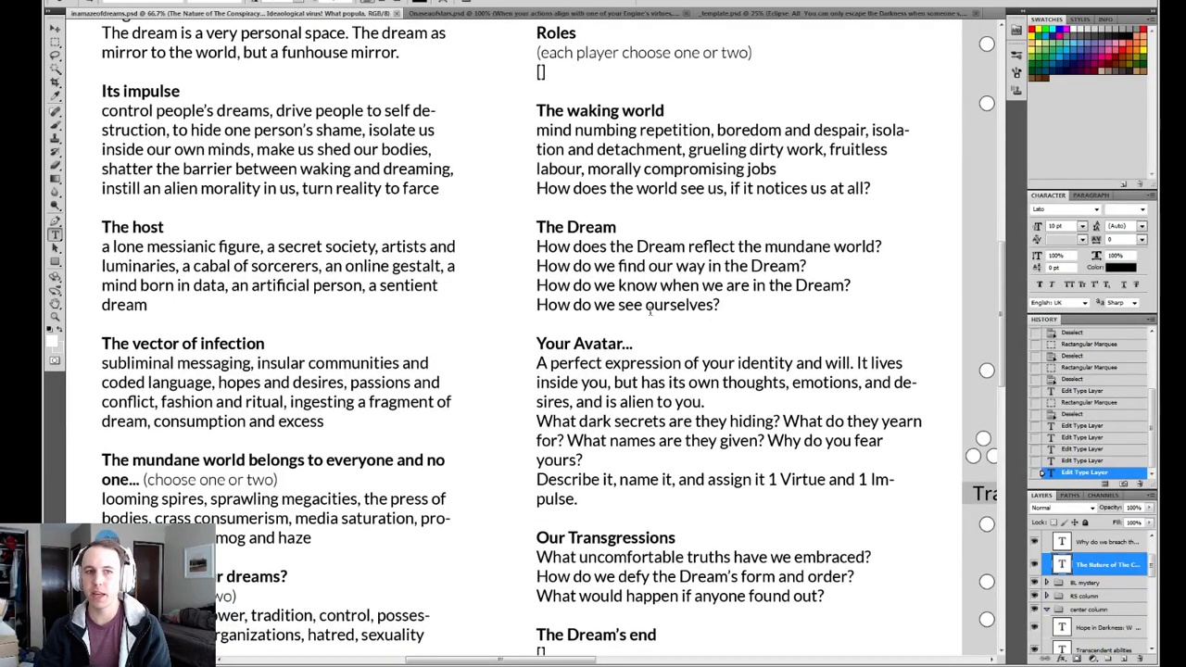
scroll(514, 282, "up", 3)
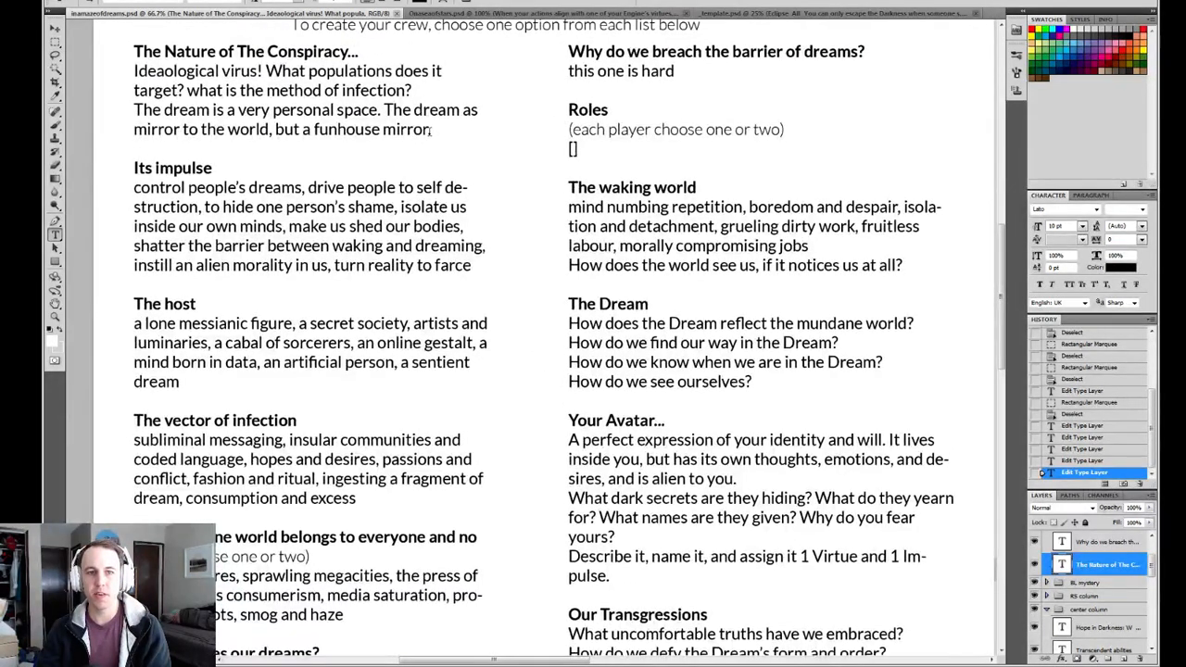
left_click_drag(429, 129, 382, 129)
left_click(275, 122)
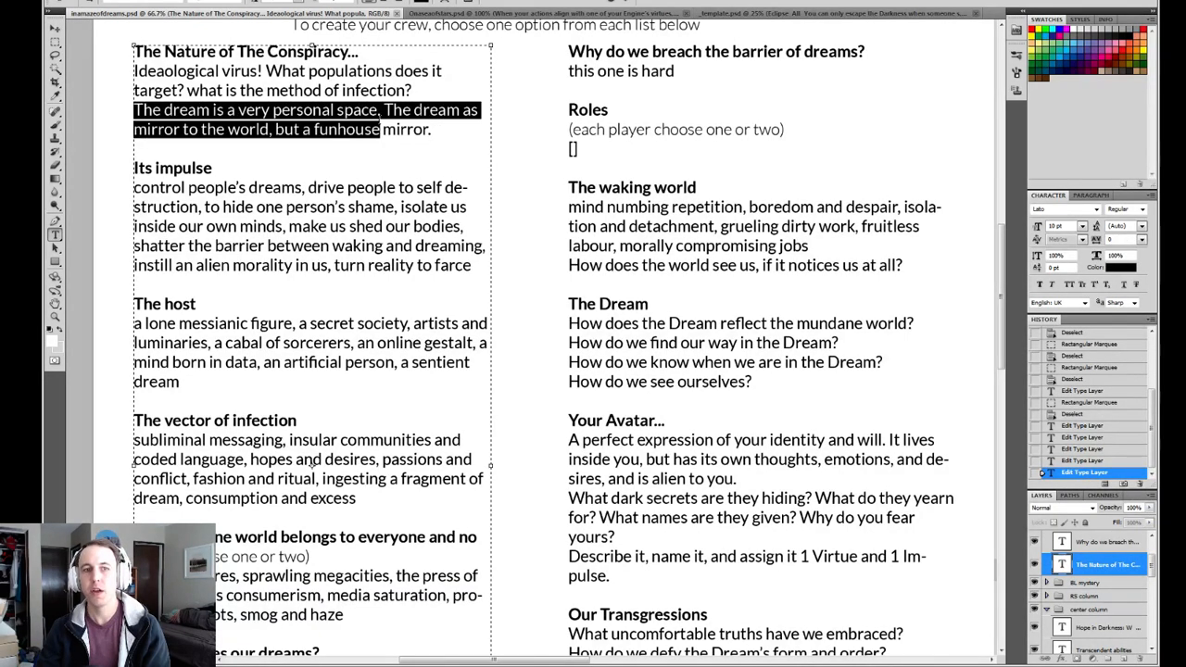
left_click(408, 125)
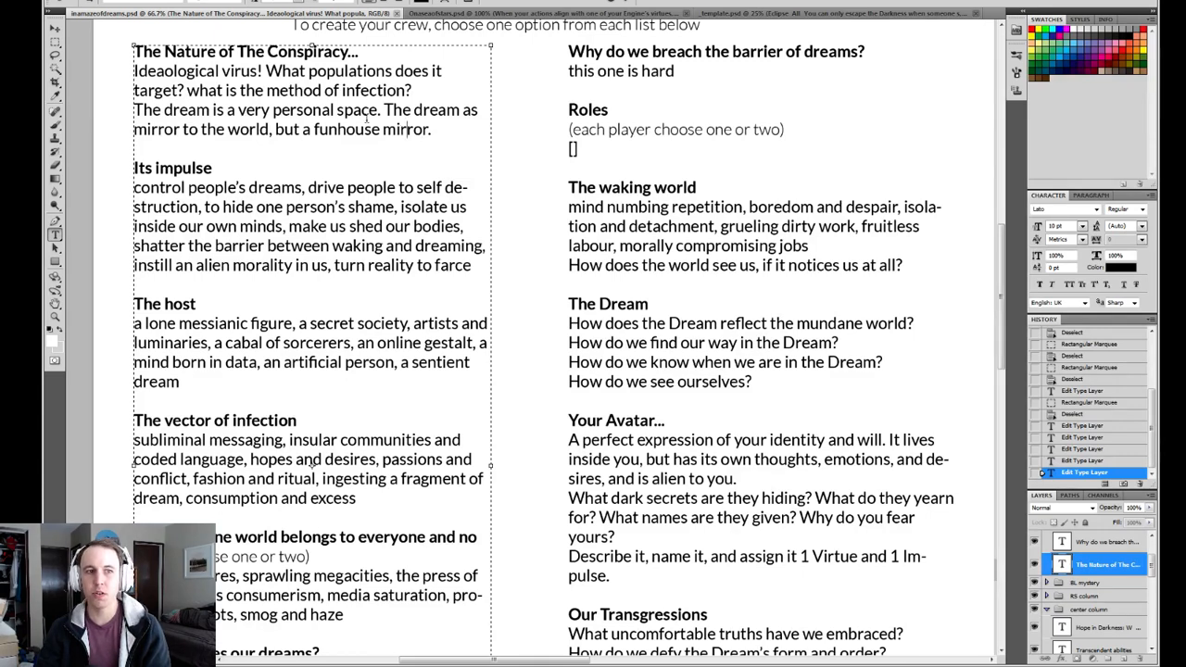
left_click_drag(283, 129, 425, 130)
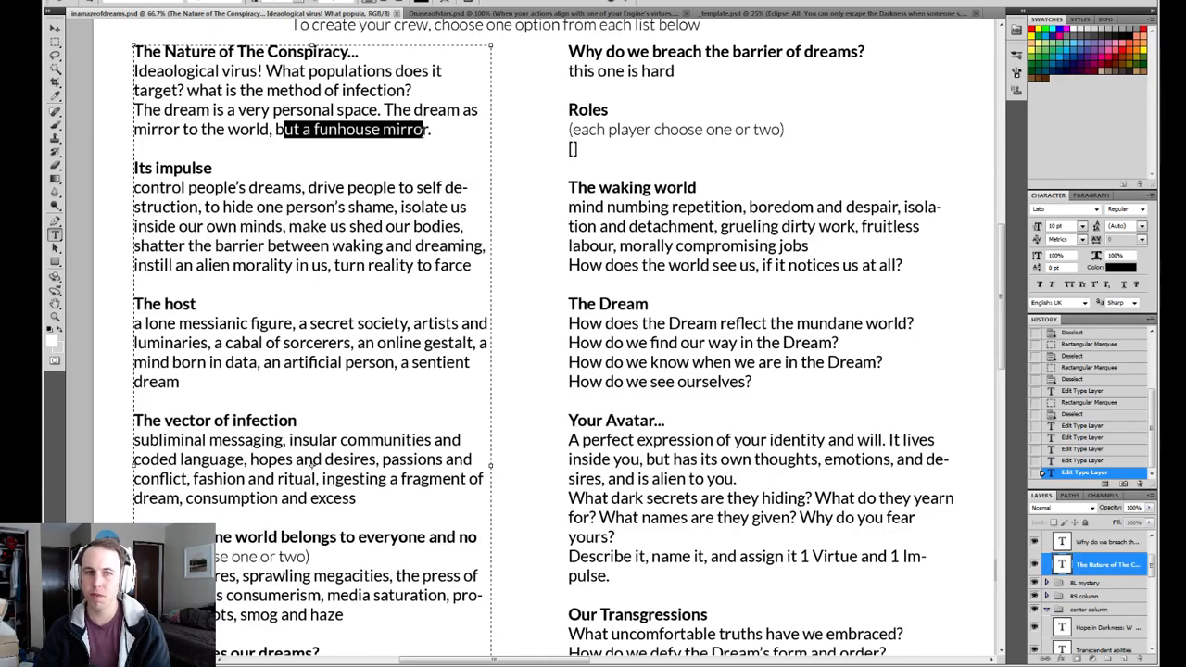
left_click(433, 131)
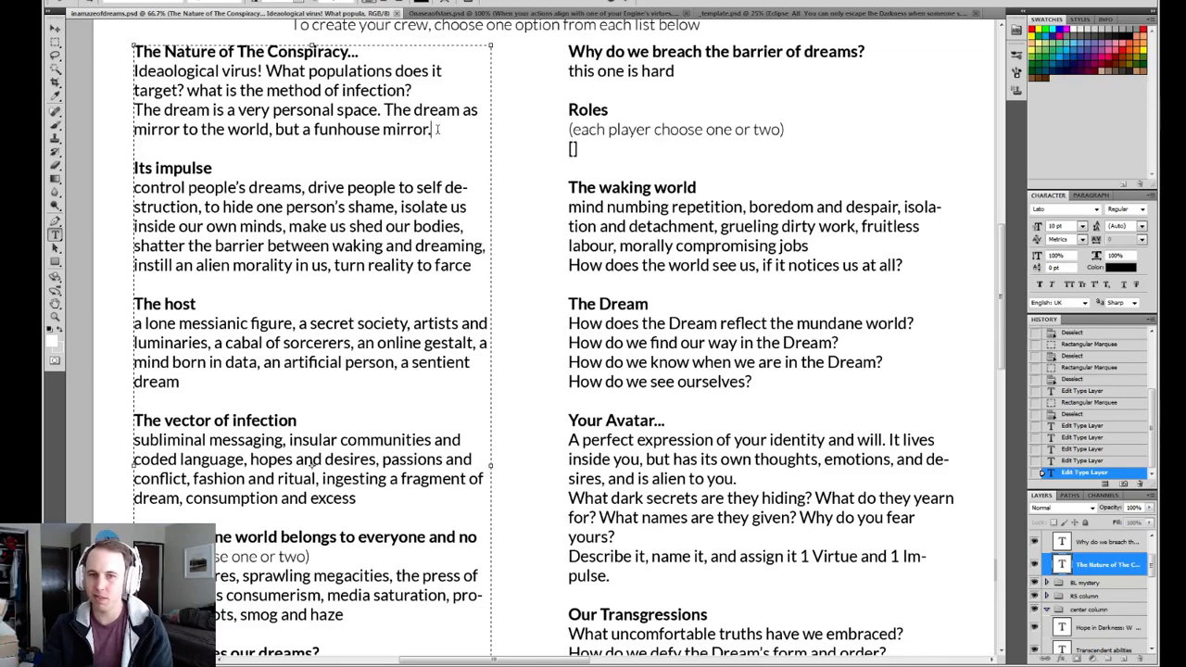
left_click(627, 3)
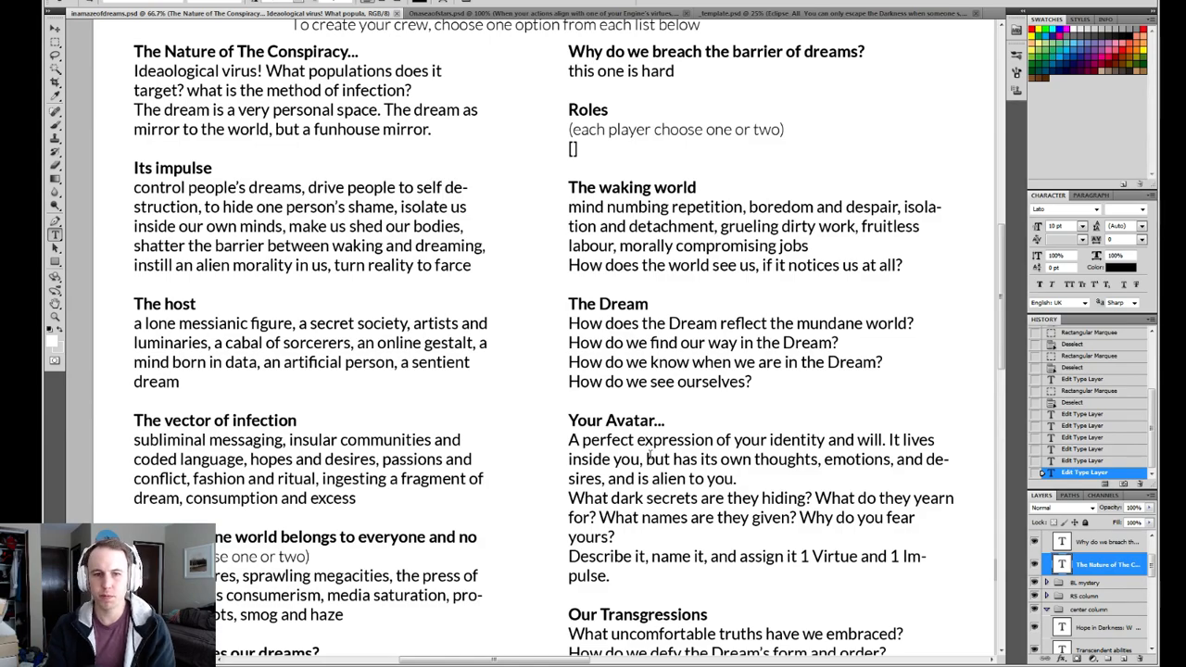
Review the lower crew-creation lists, particularly "What shapes our dreams?" and "What we hide even from ourselves?".
scroll(562, 460, "down", 1)
scroll(562, 460, "down", 10)
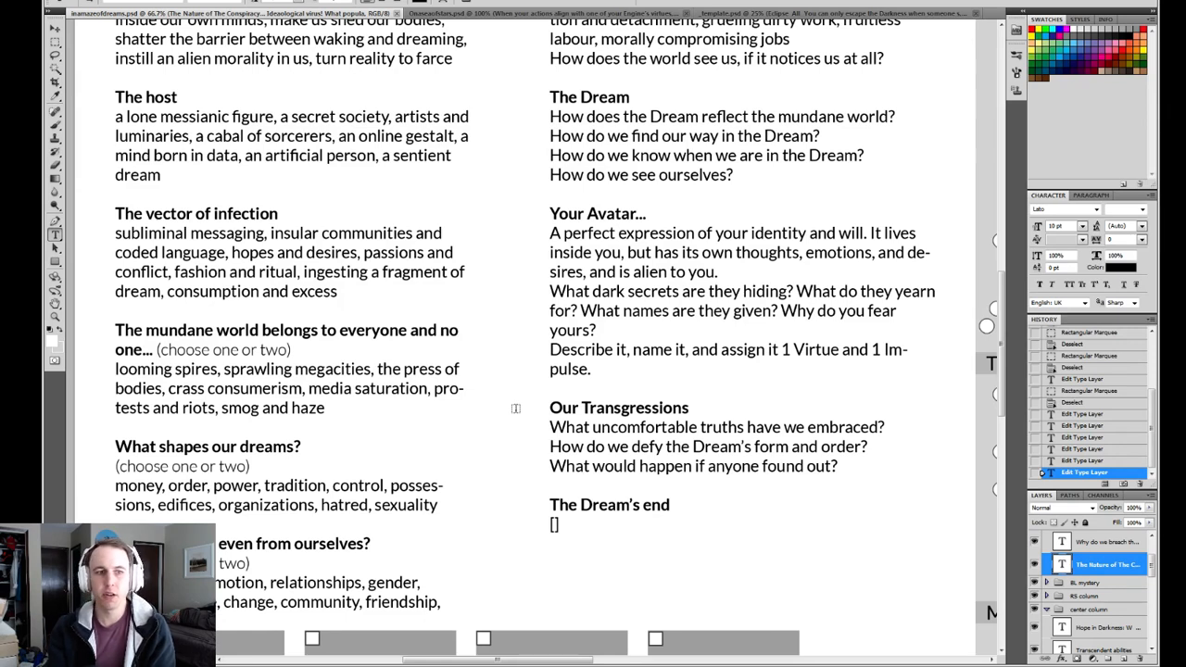
left_click_drag(562, 381, 533, 405)
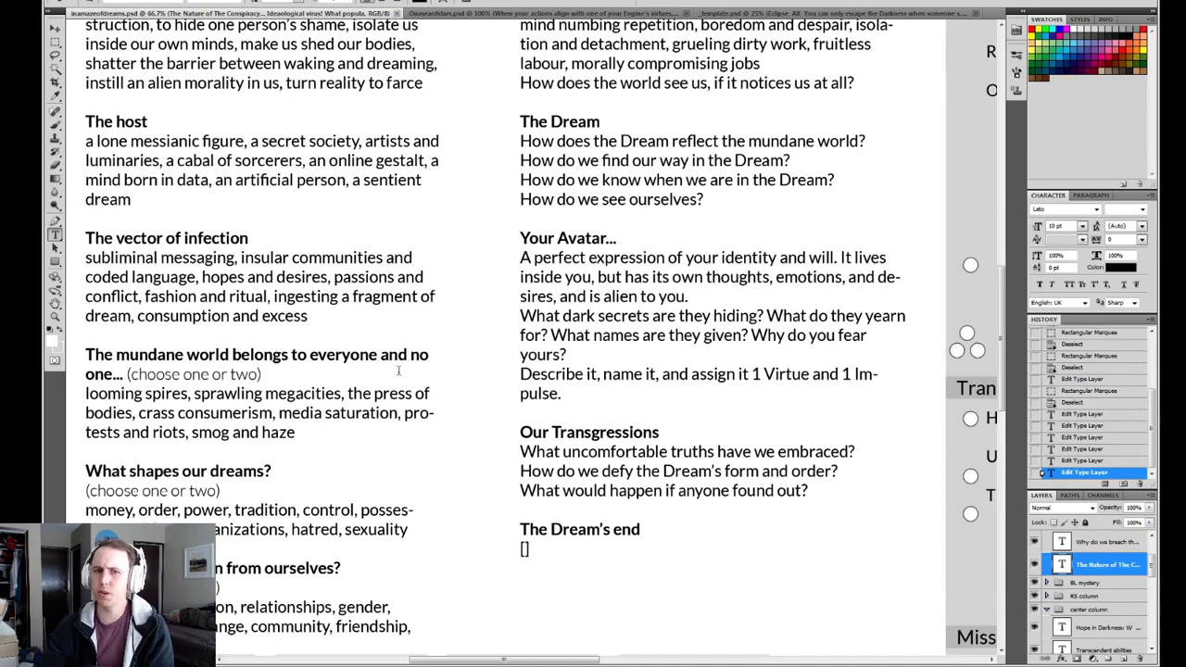
scroll(479, 251, "up", 5)
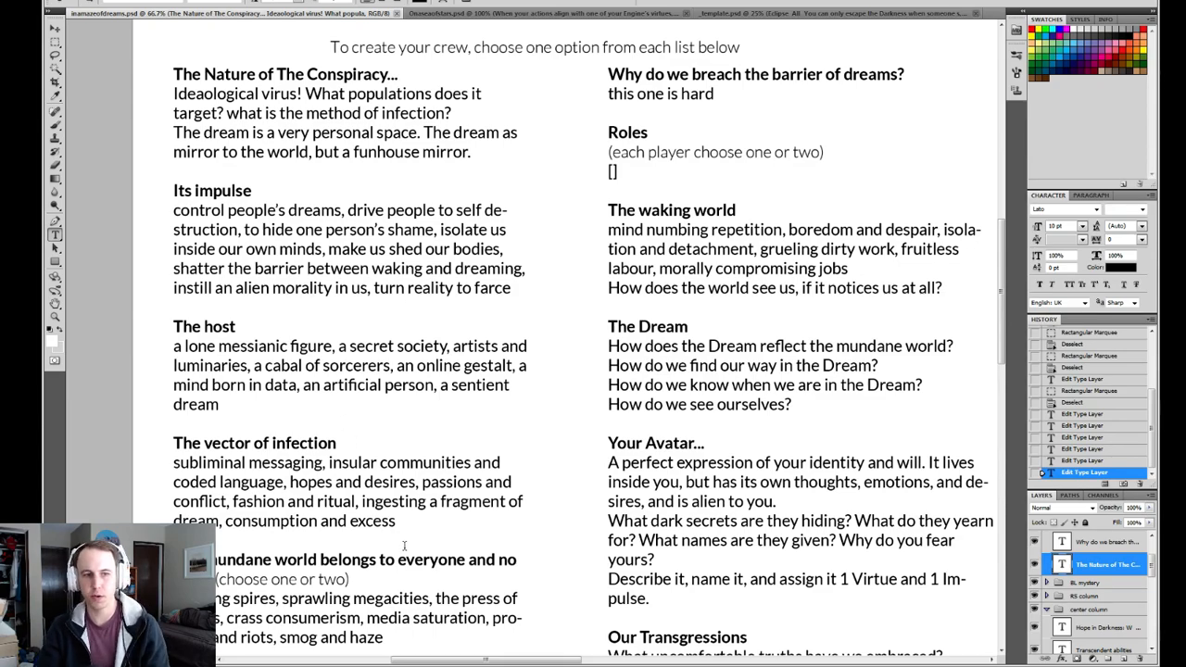
scroll(422, 516, "down", 5)
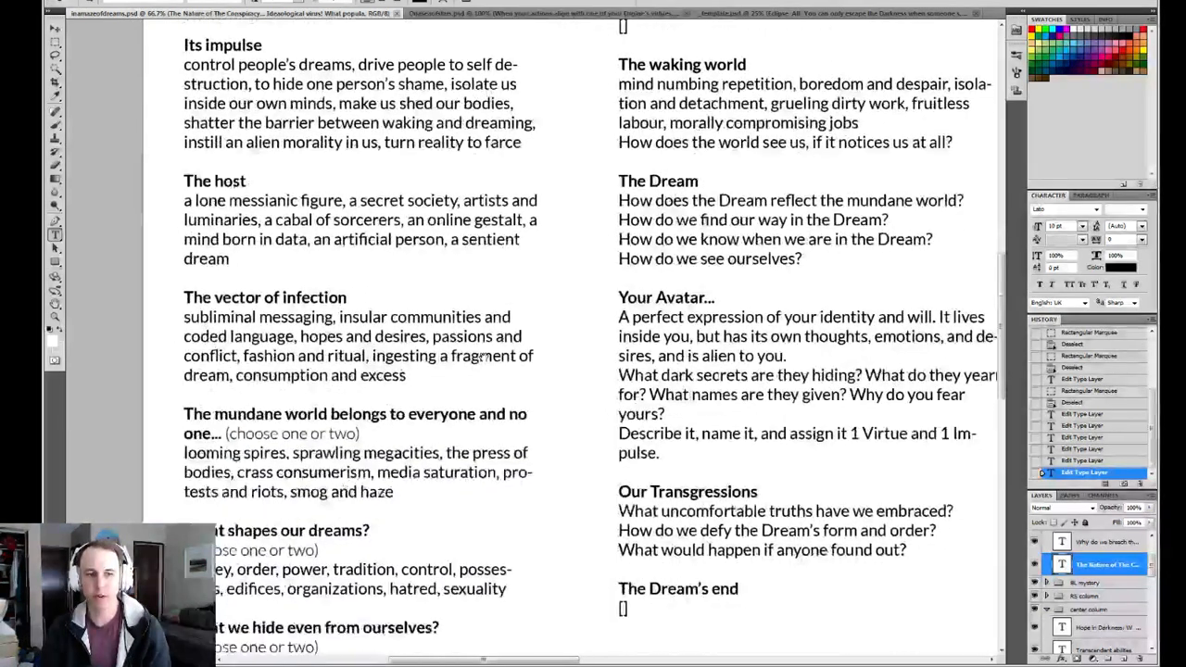
left_click_drag(476, 387, 473, 366)
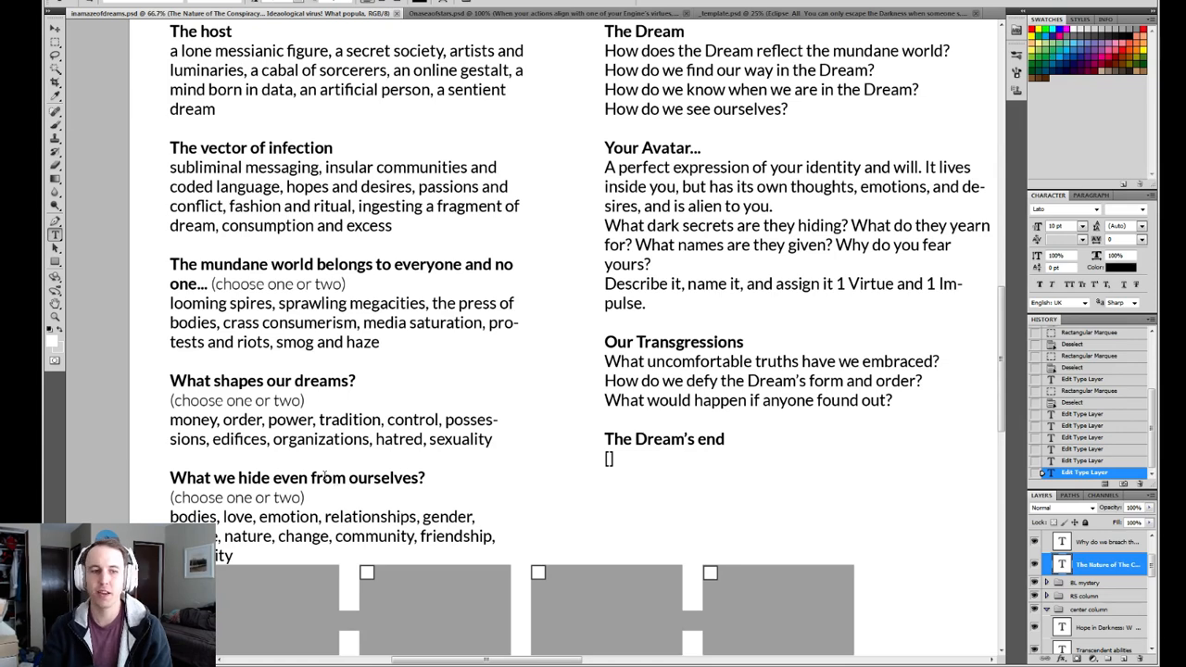
left_click_drag(498, 439, 151, 383)
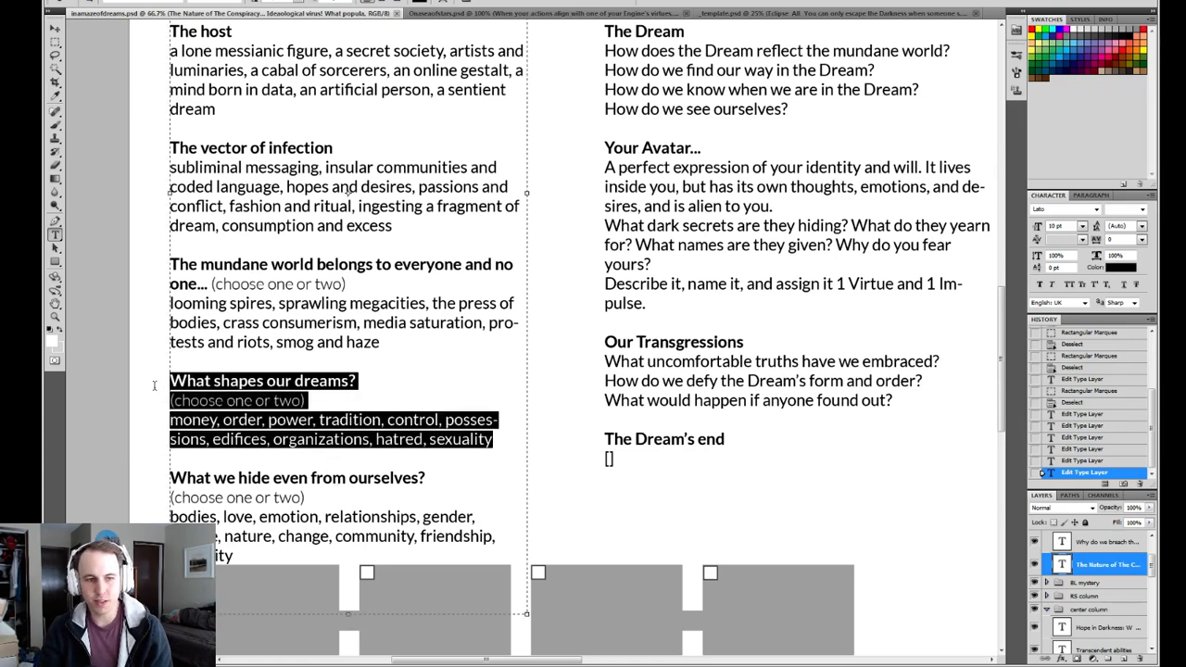
left_click(507, 442)
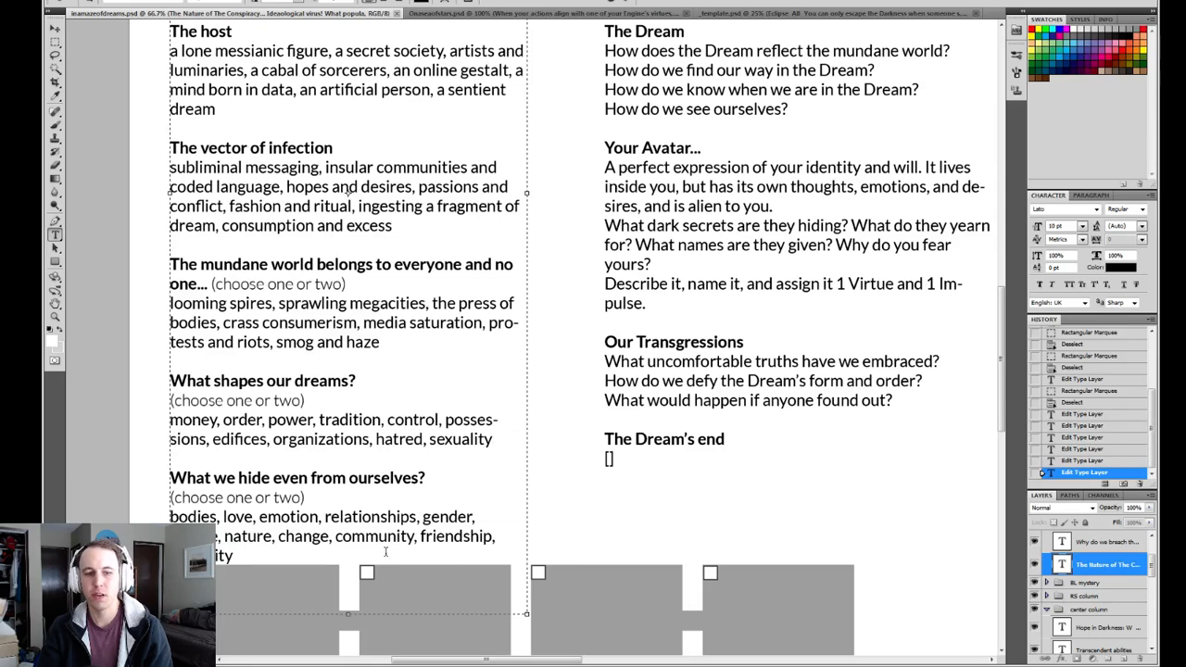
left_click_drag(339, 554, 134, 467)
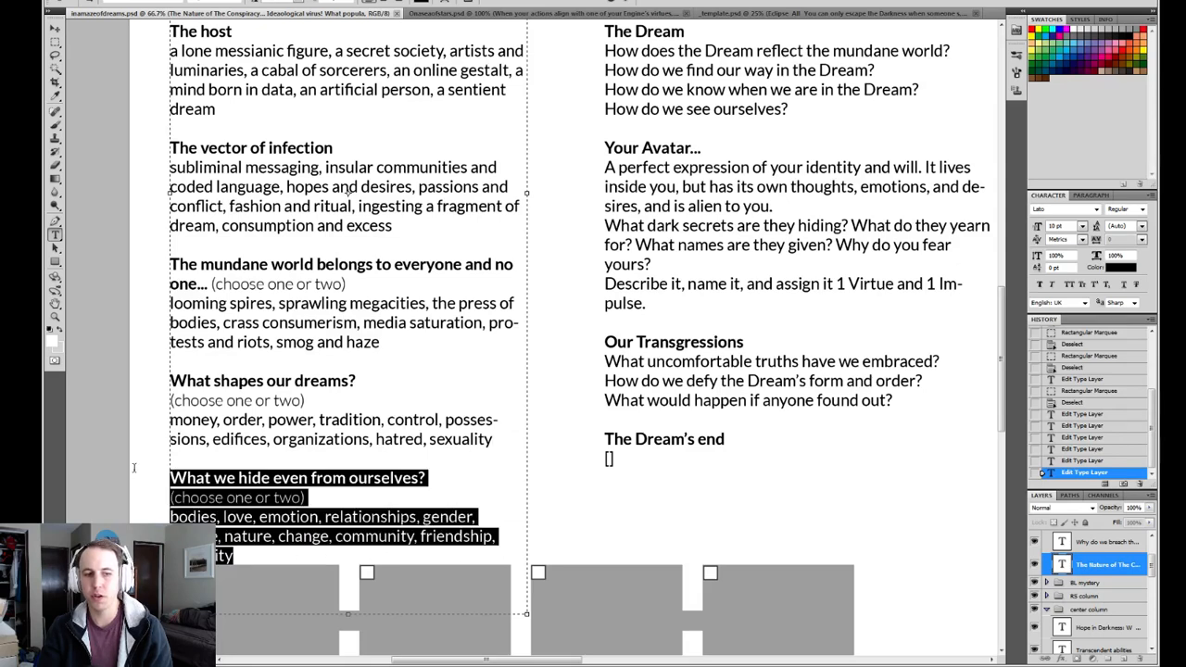
left_click(447, 477)
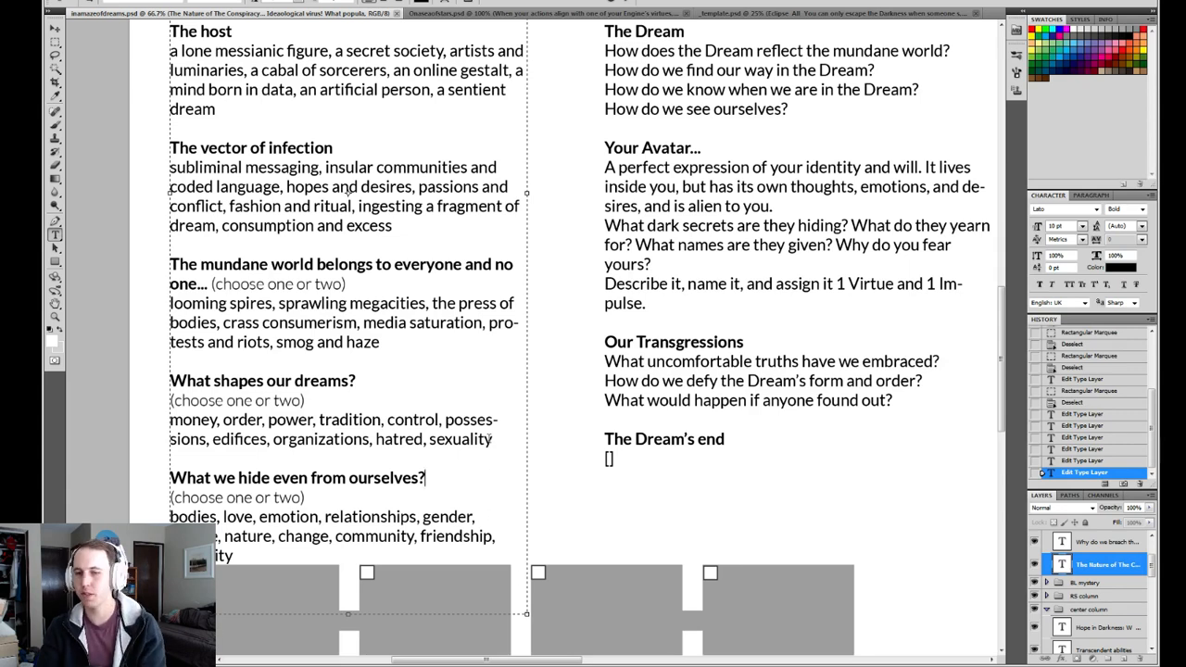
left_click(491, 437)
left_click_drag(448, 431, 173, 382)
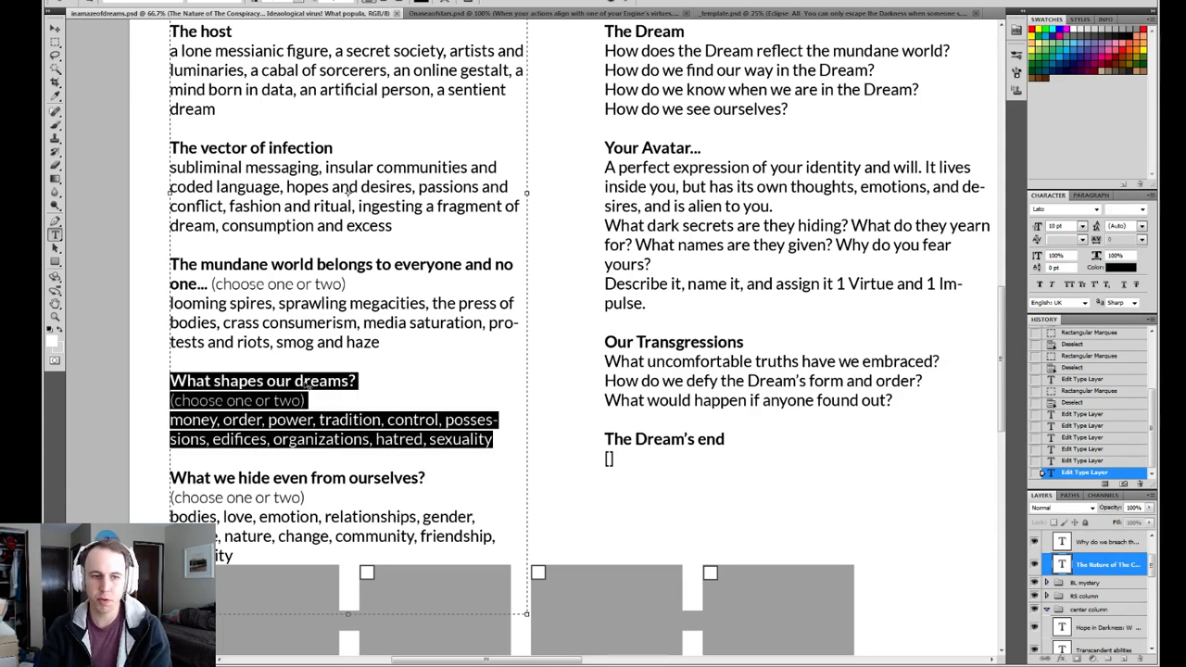
left_click(400, 381)
Correct the spelling of "Ideaological" to "Ideological" under "The Nature of The Conspiracy..." and commit the text edit.
scroll(515, 132, "up", 5)
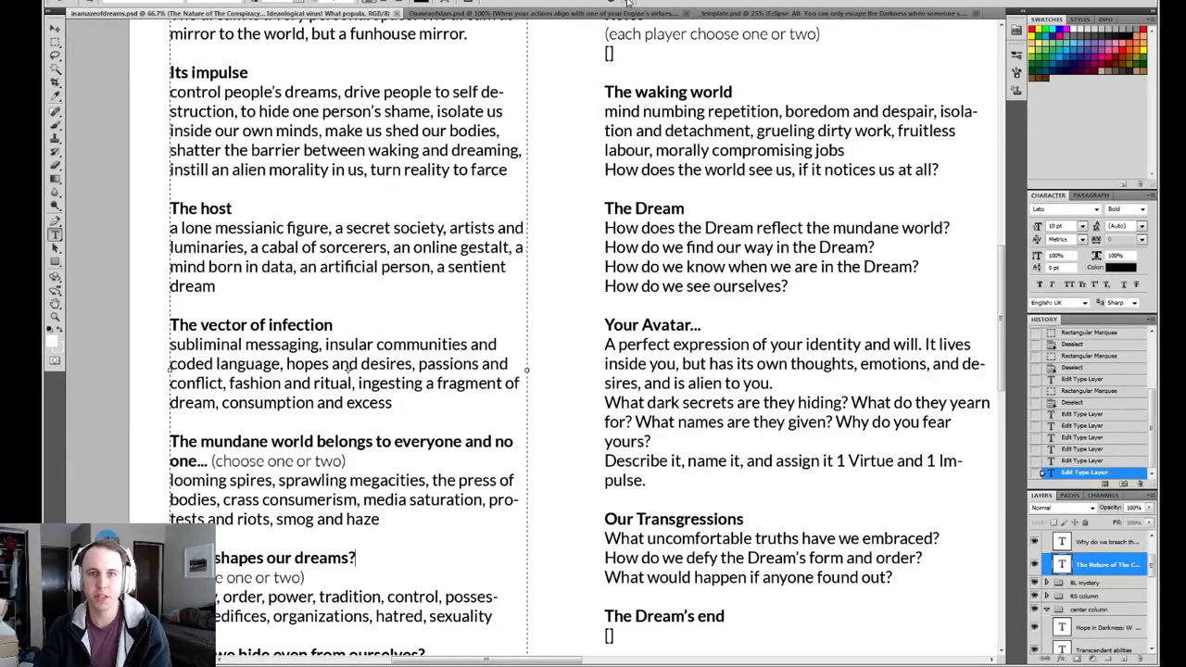
scroll(501, 281, "up", 7)
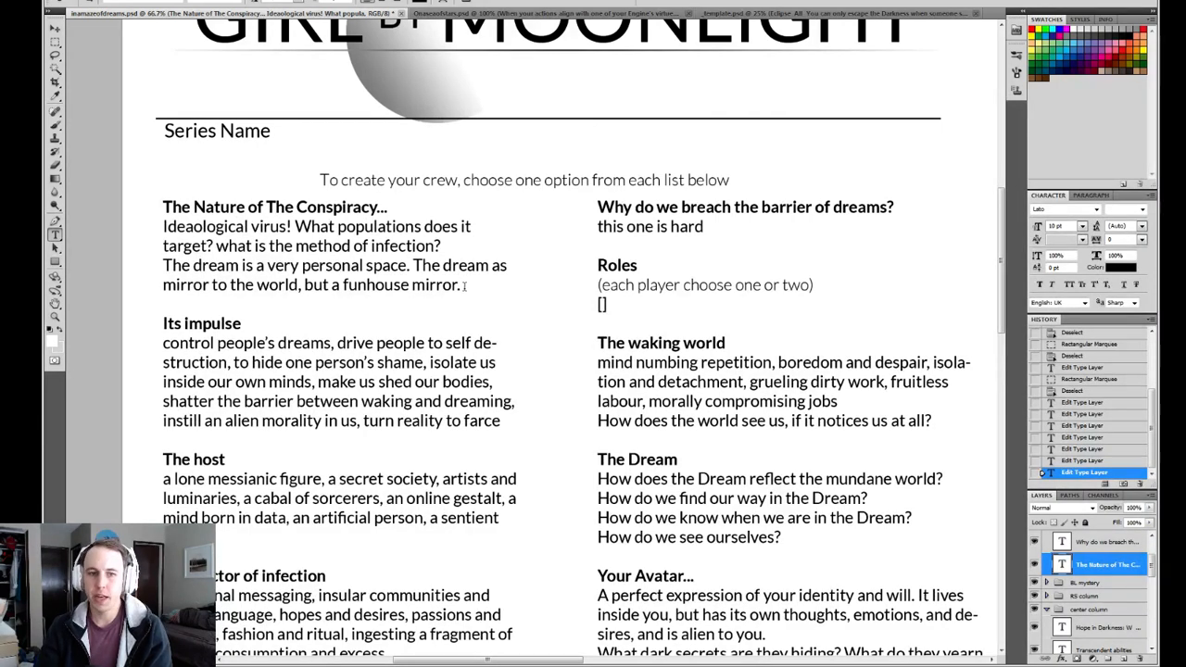
left_click_drag(464, 285, 186, 238)
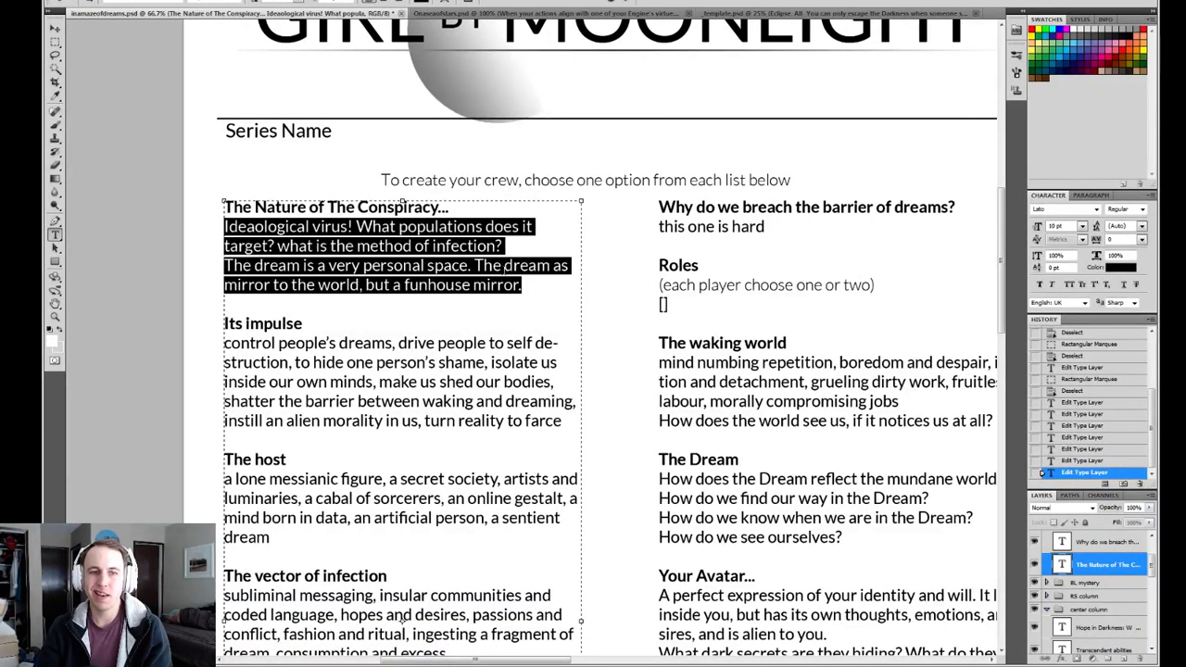
left_click(525, 284)
left_click_drag(528, 284, 207, 234)
left_click(255, 228)
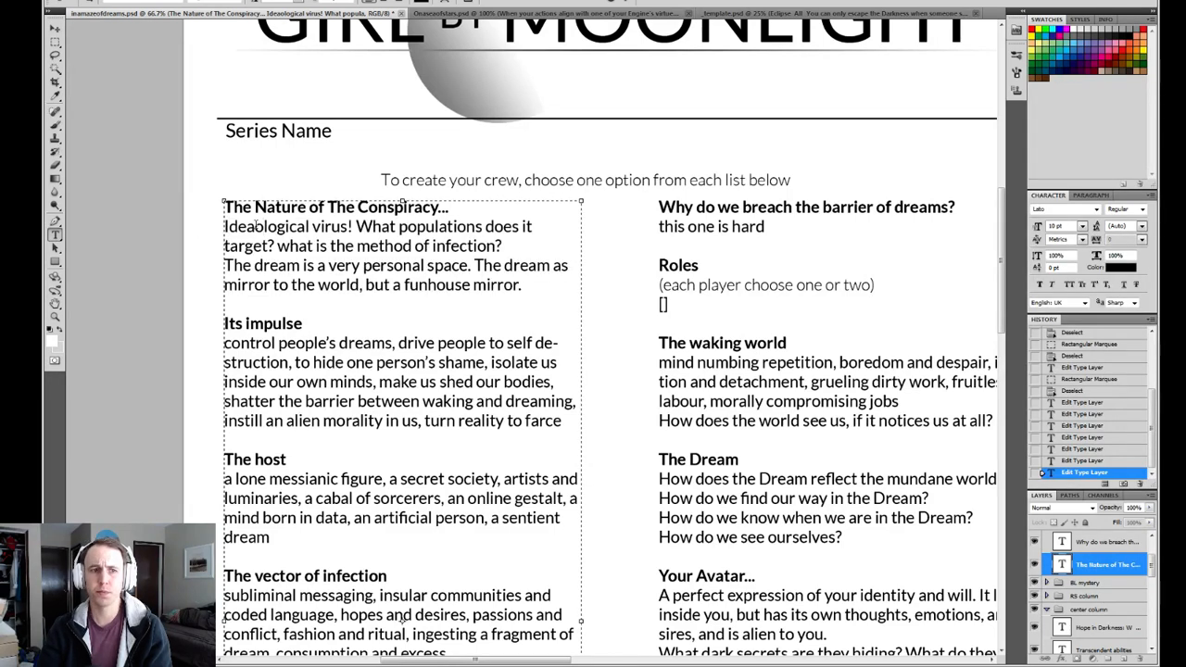
key("BackSpace")
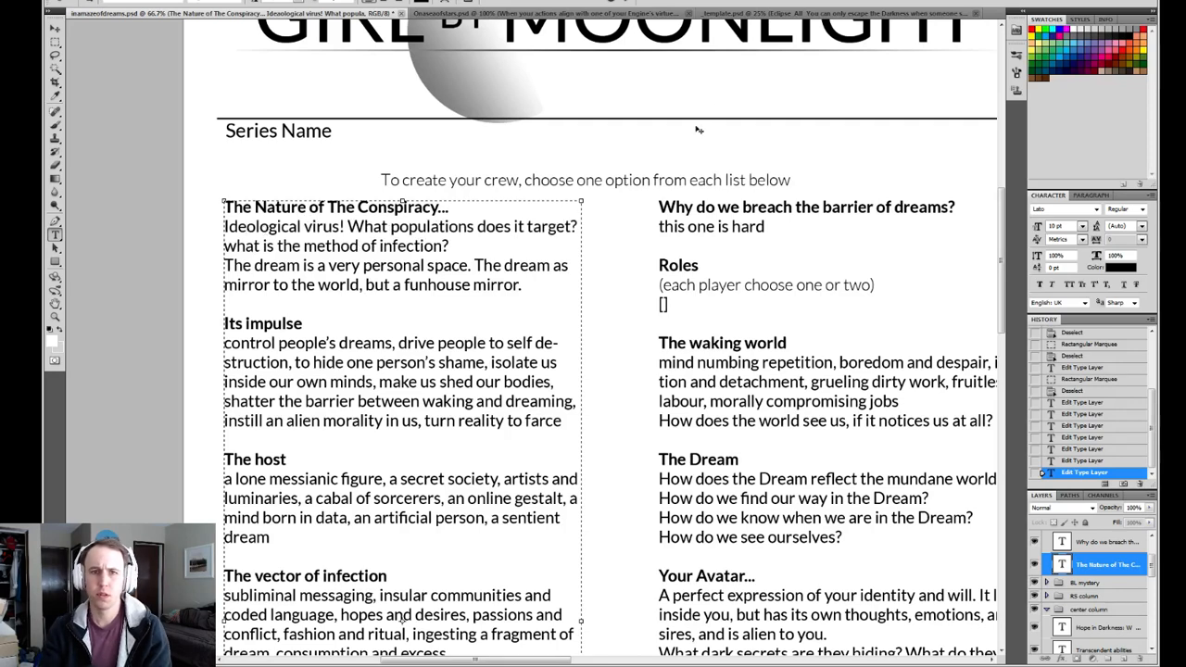
key("ctrl+Return")
Reread the description under "The Nature of The Conspiracy...", comparing its virus questions with the lists below.
left_click_drag(532, 284, 224, 226)
left_click(357, 246)
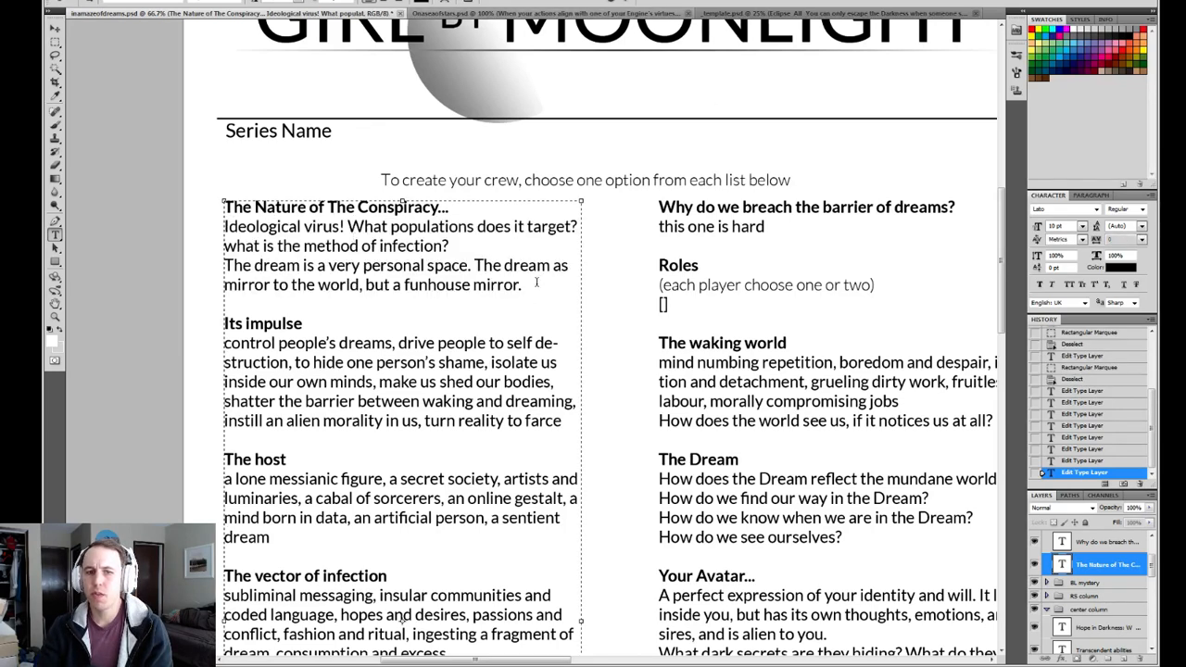
left_click_drag(522, 285, 227, 226)
scroll(482, 318, "down", 2)
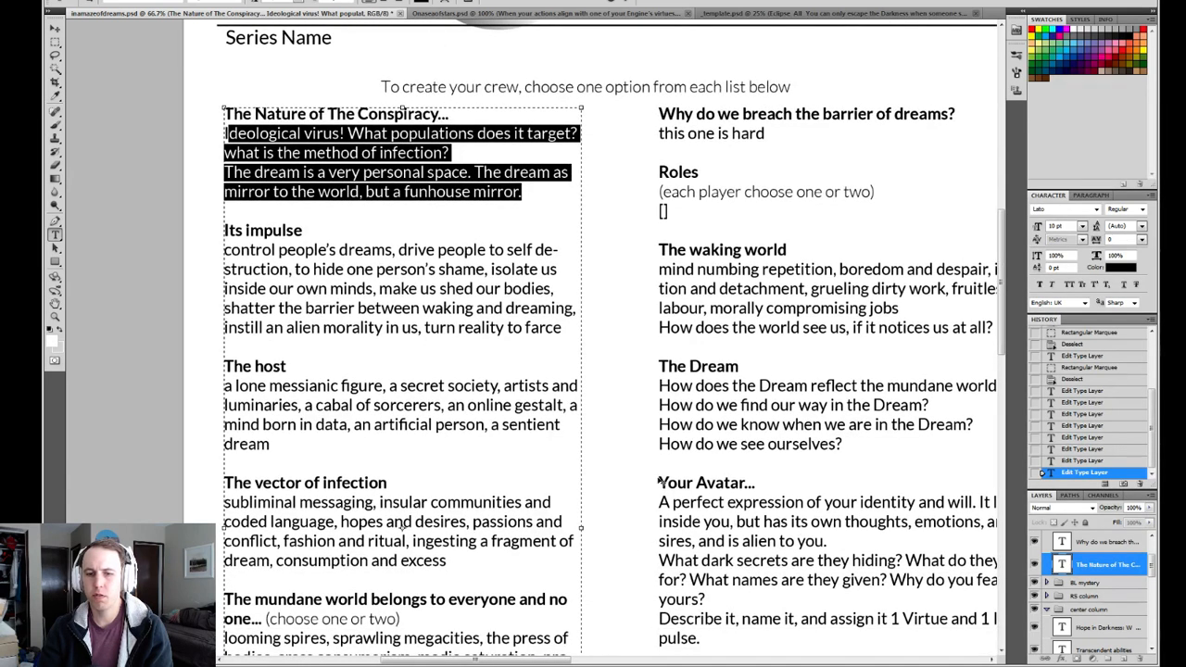
scroll(661, 484, "up", 1)
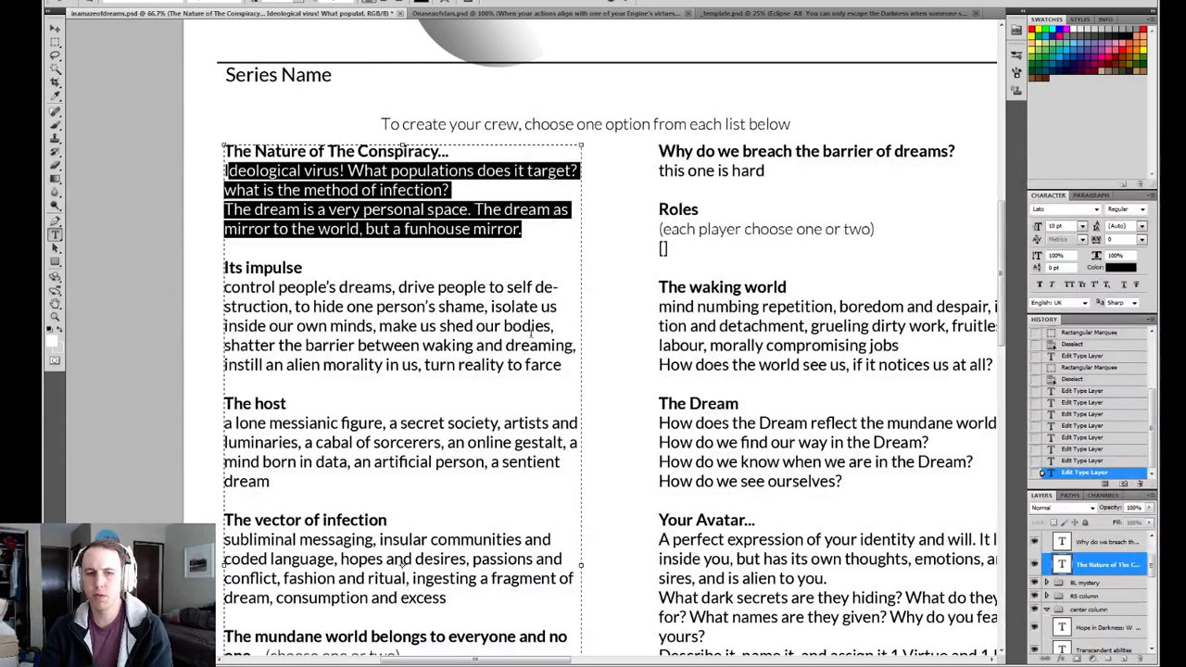
scroll(556, 370, "up", 1)
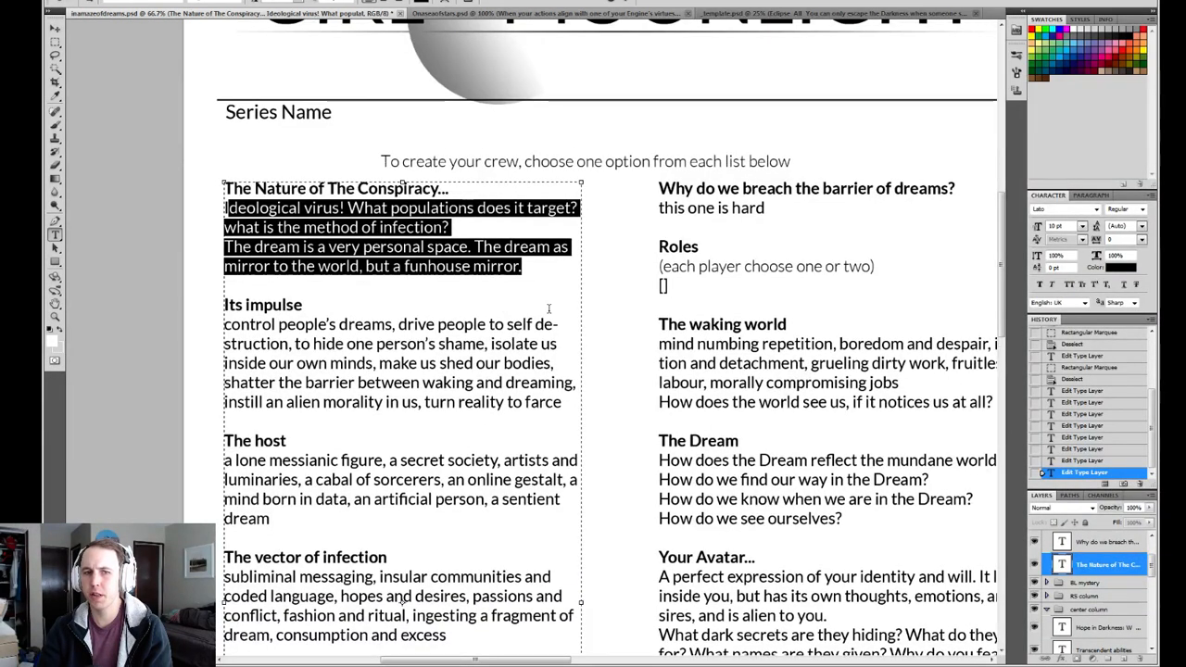
left_click(536, 266)
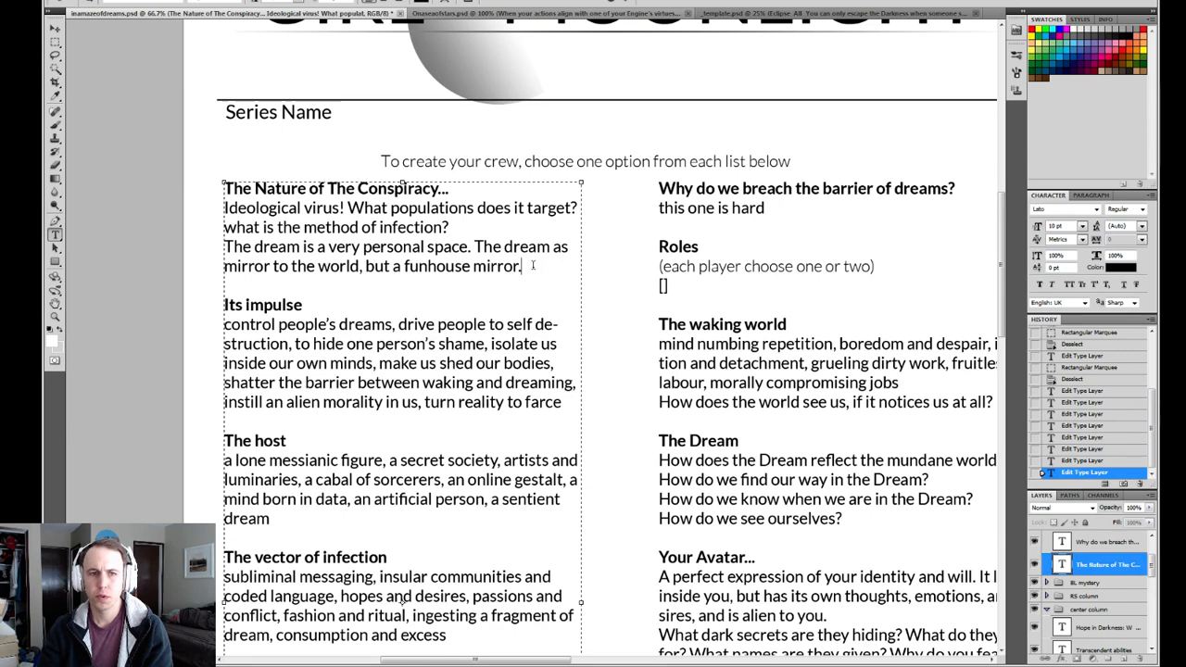
left_click_drag(533, 266, 225, 186)
left_click(278, 208)
left_click_drag(342, 207, 586, 199)
left_click(303, 208)
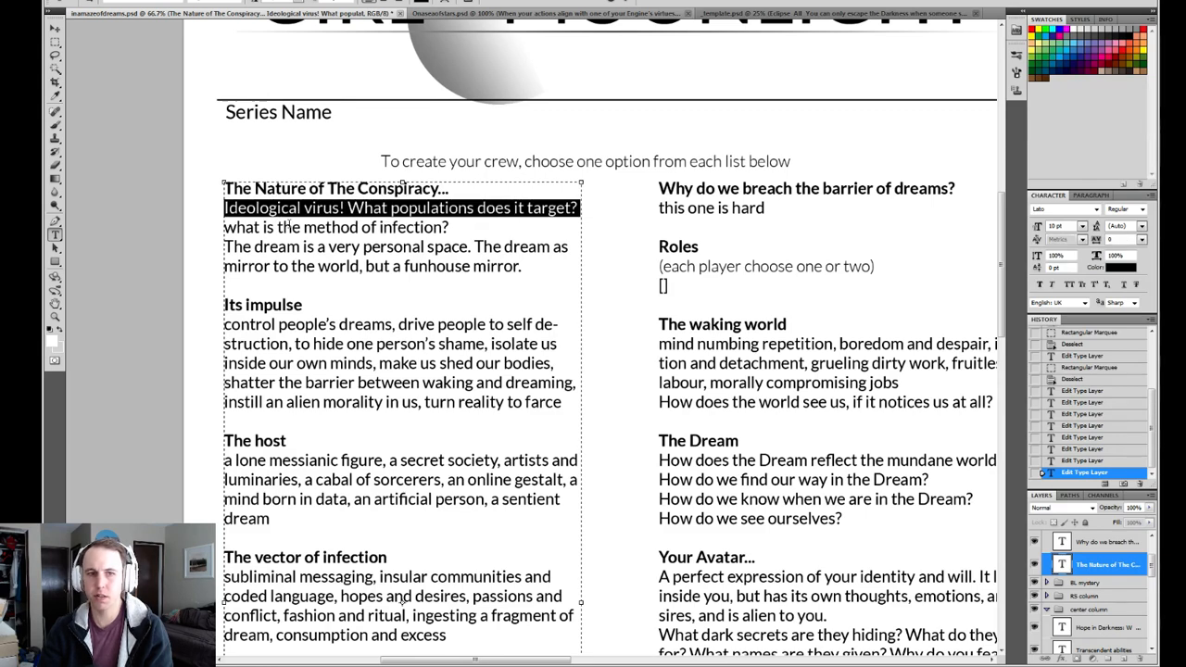
Delete the line "what is the method of infection?" from the conspiracy description, leaving no empty line.
left_click(360, 227)
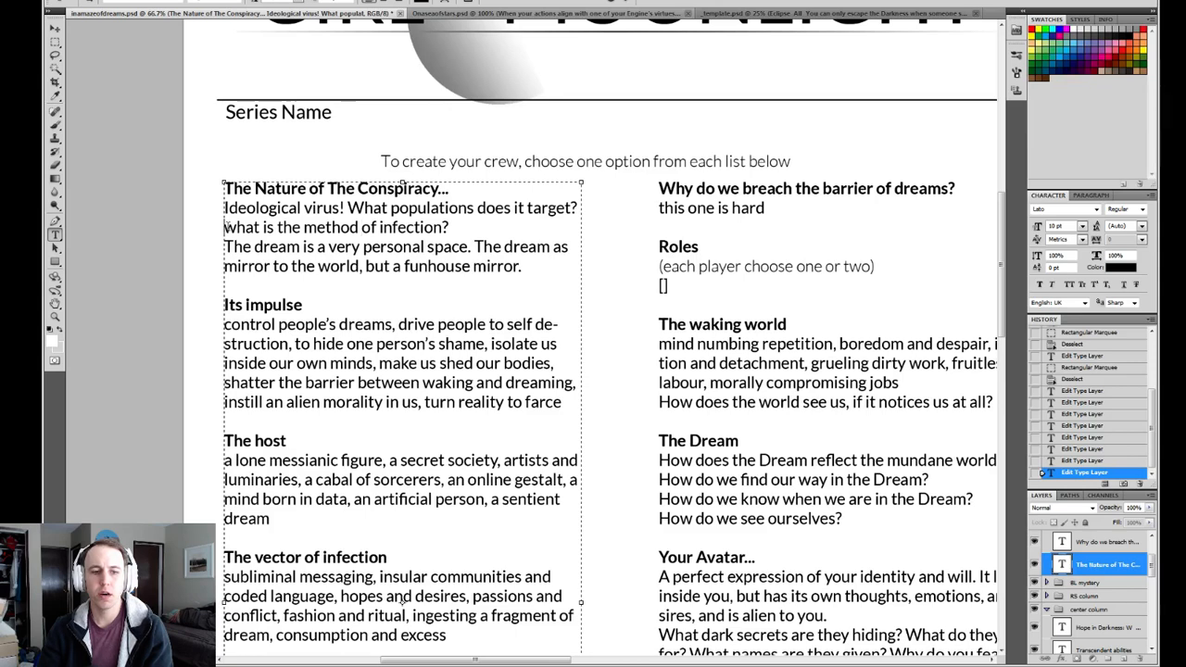
left_click_drag(225, 227, 463, 226)
key("BackSpace")
key("BackSpace")
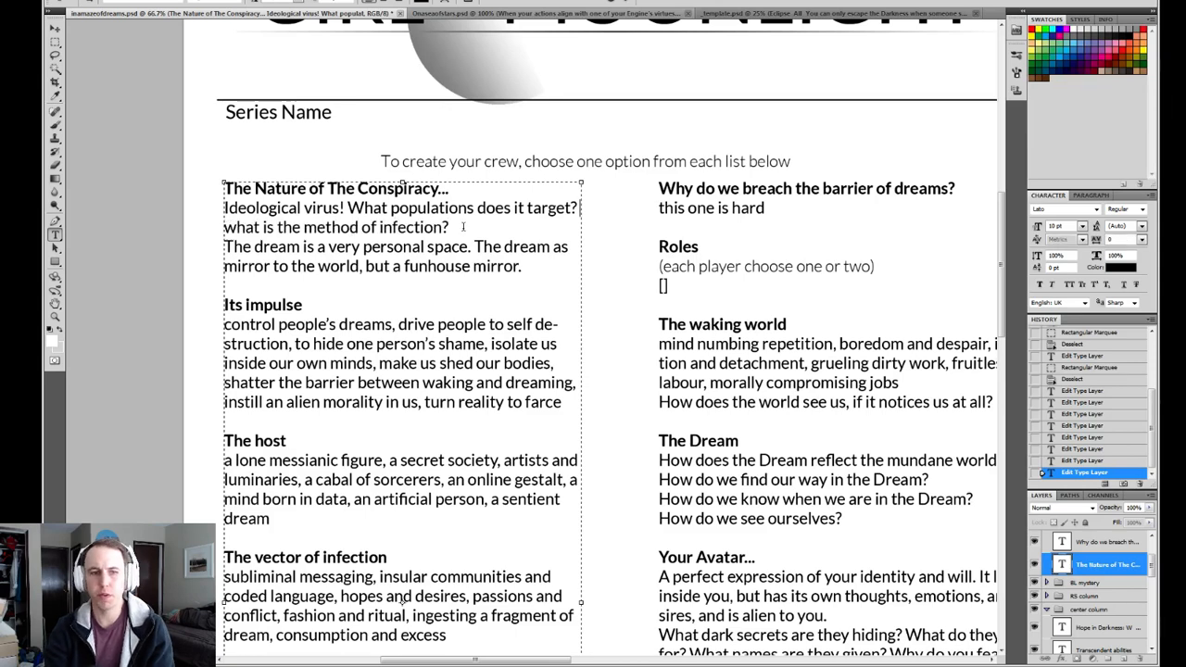
left_click(557, 246)
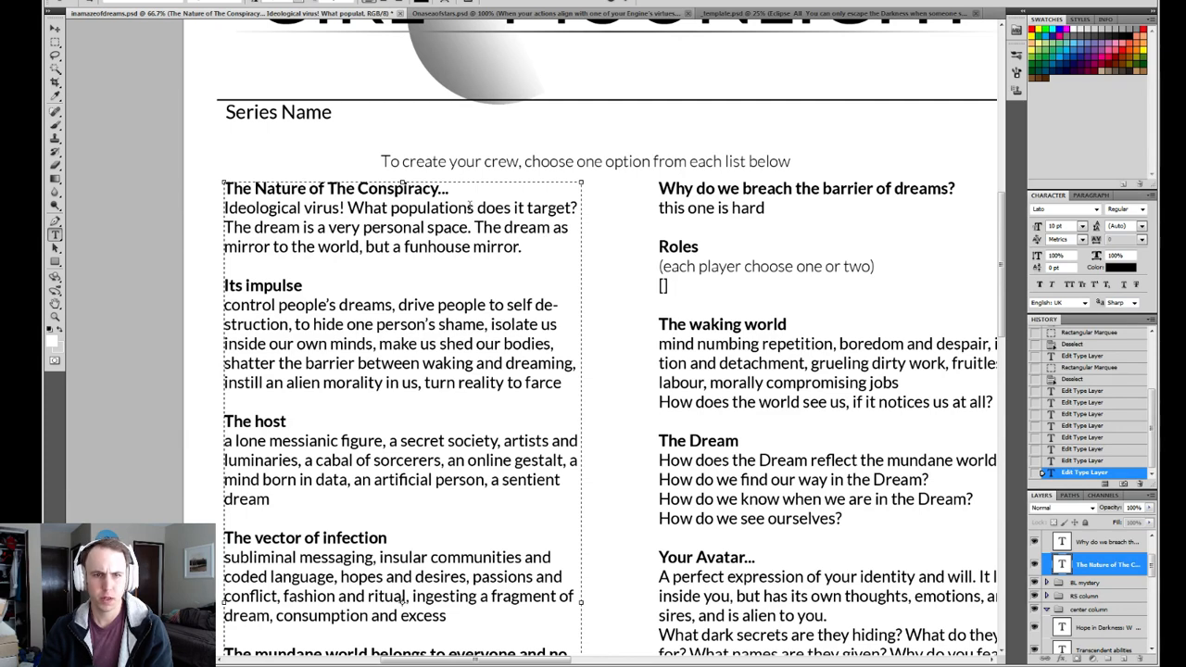
Delete "What populations does it target?" after "Ideological virus!" in the conspiracy description and commit the text edit.
left_click_drag(349, 207, 578, 208)
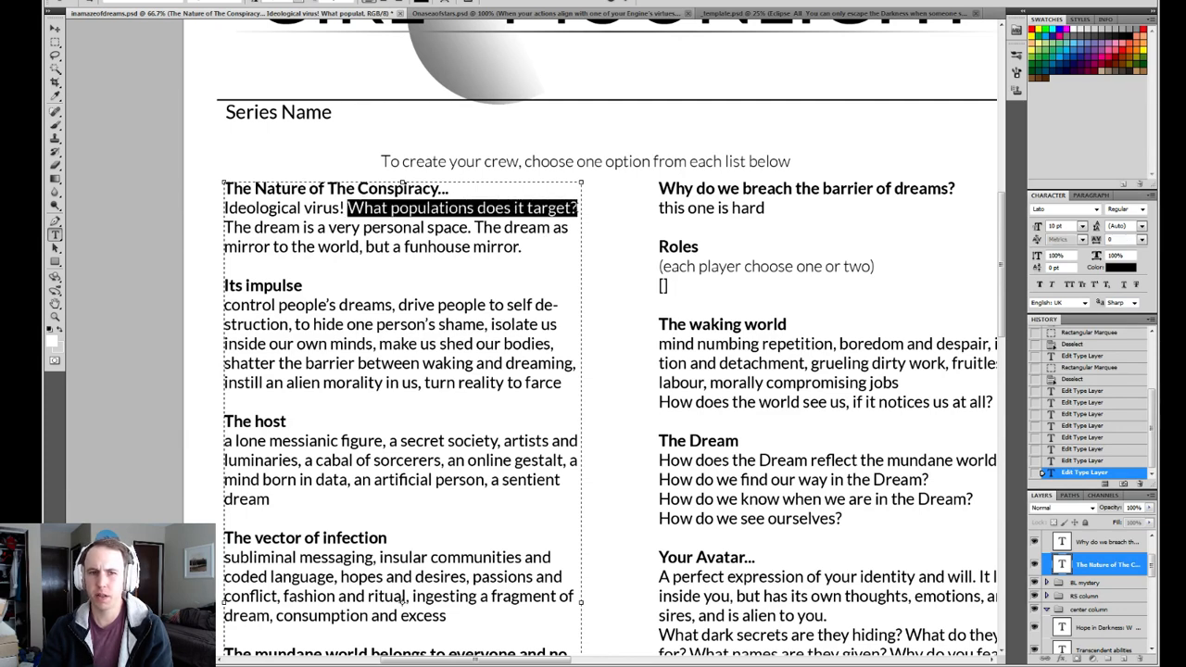
left_click(348, 208)
key("BackSpace")
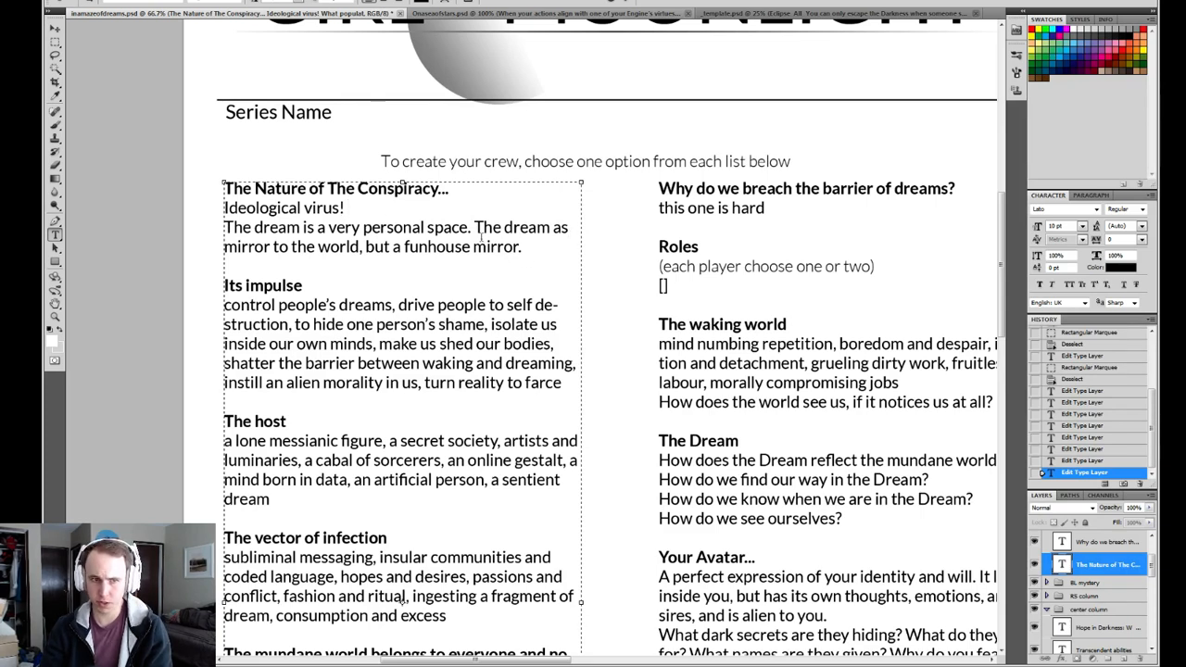
left_click(352, 211)
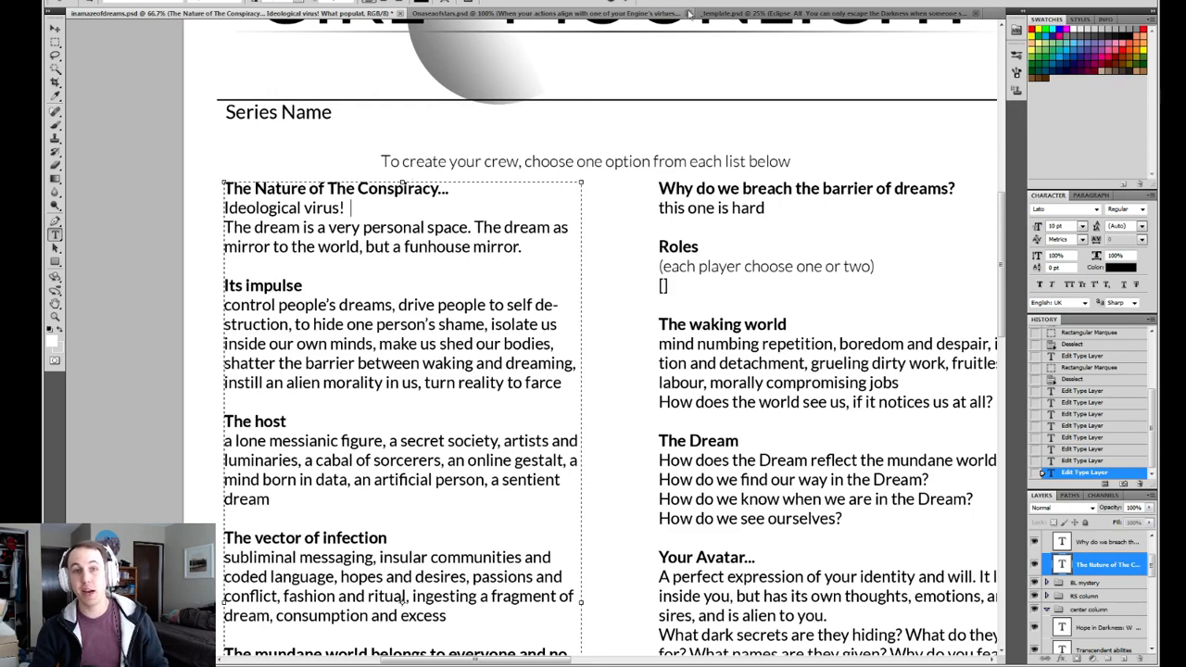
key("ctrl+Return")
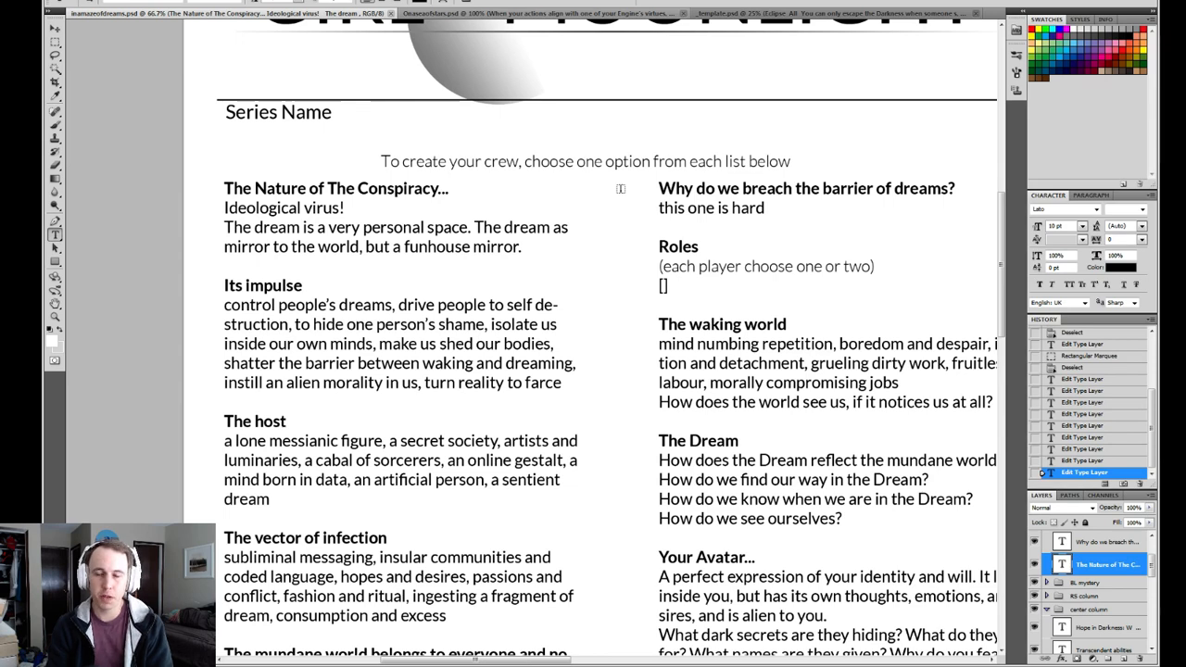
Read through the crew-creation lists from "Its impulse" and "The host" through "The vector of infection" to "What we hide even from ourselves?".
left_click_drag(598, 293, 592, 216)
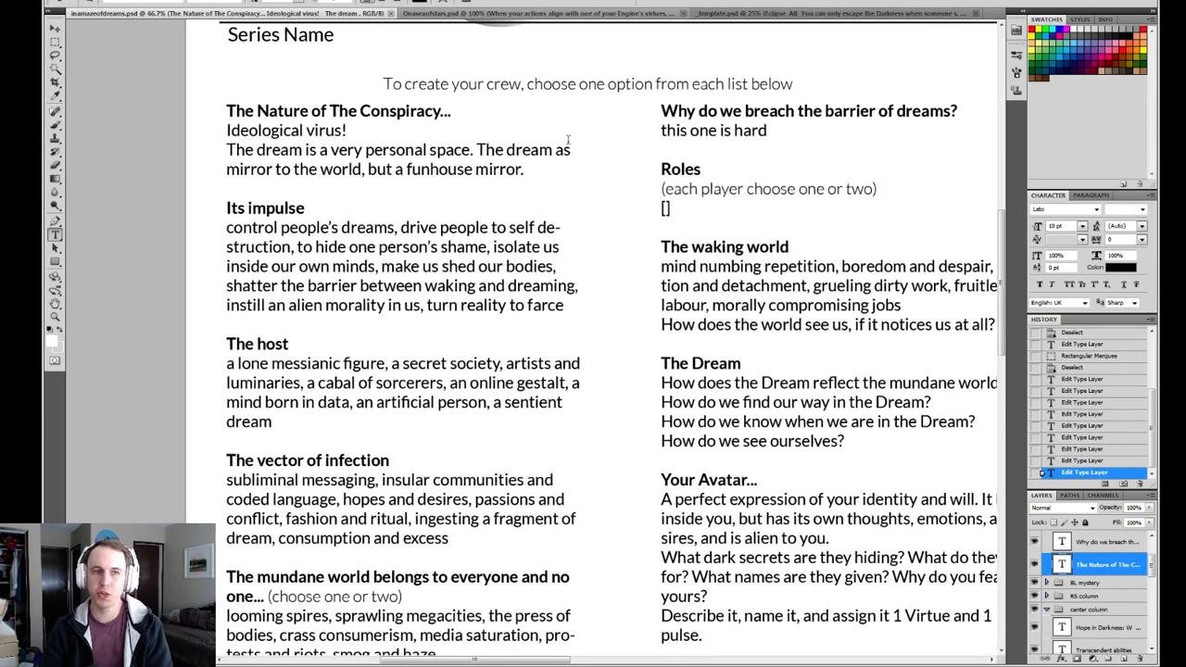
key("v")
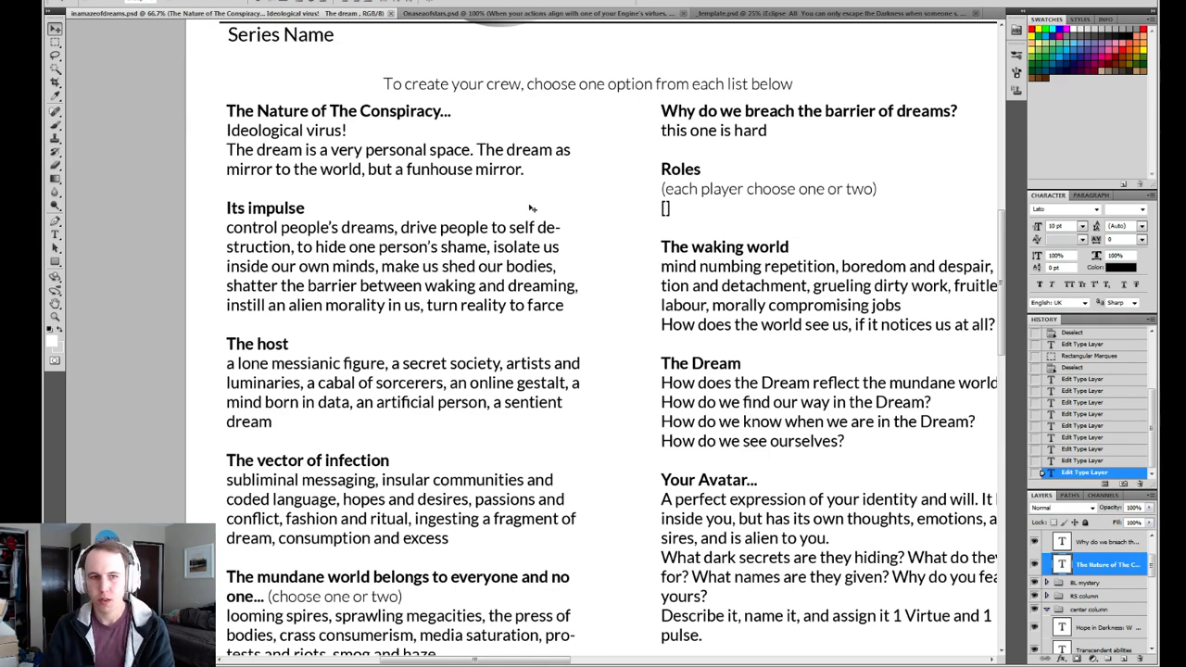
scroll(533, 204, "down", 1)
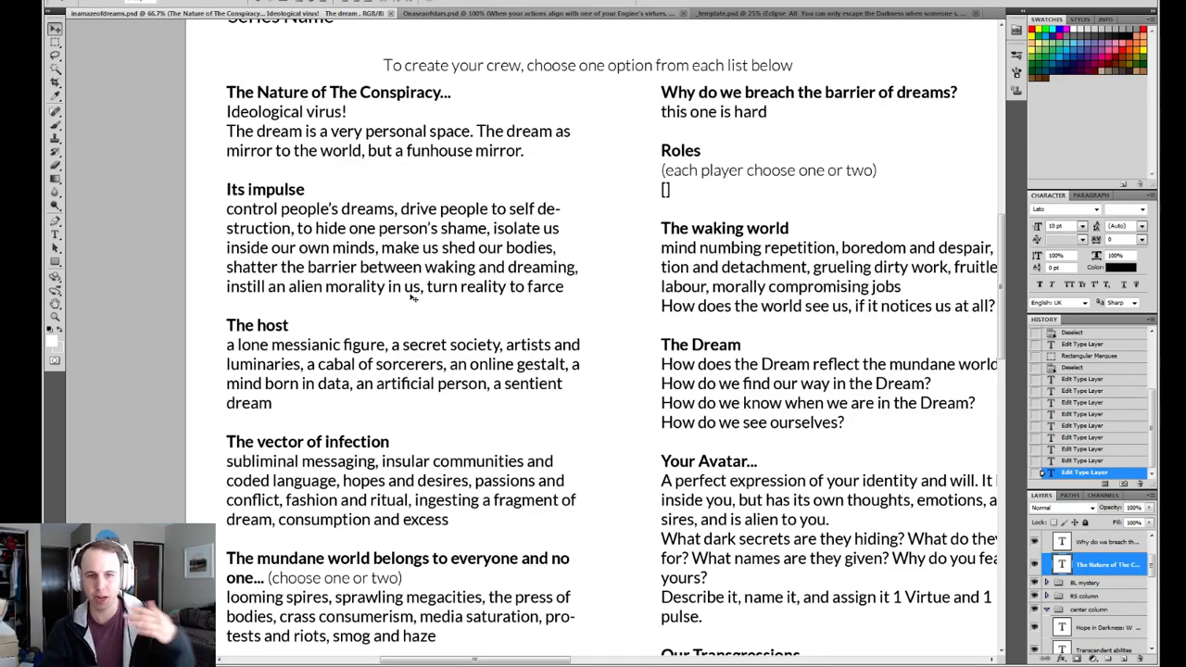
scroll(406, 345, "down", 3)
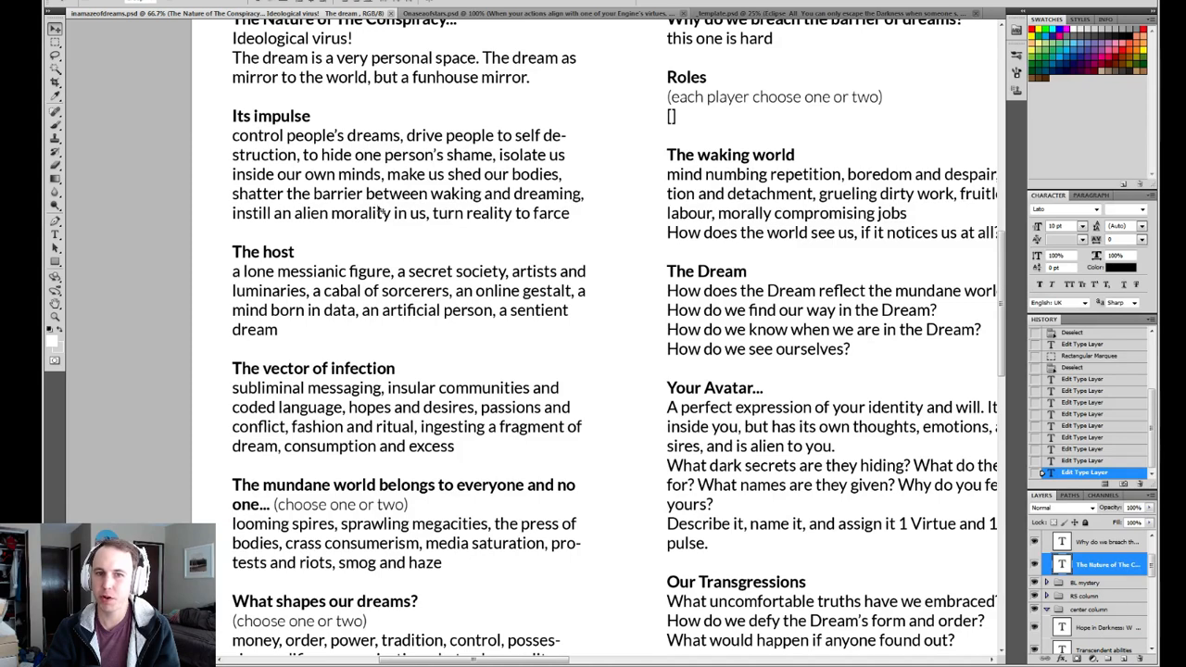
left_click_drag(535, 308, 547, 229)
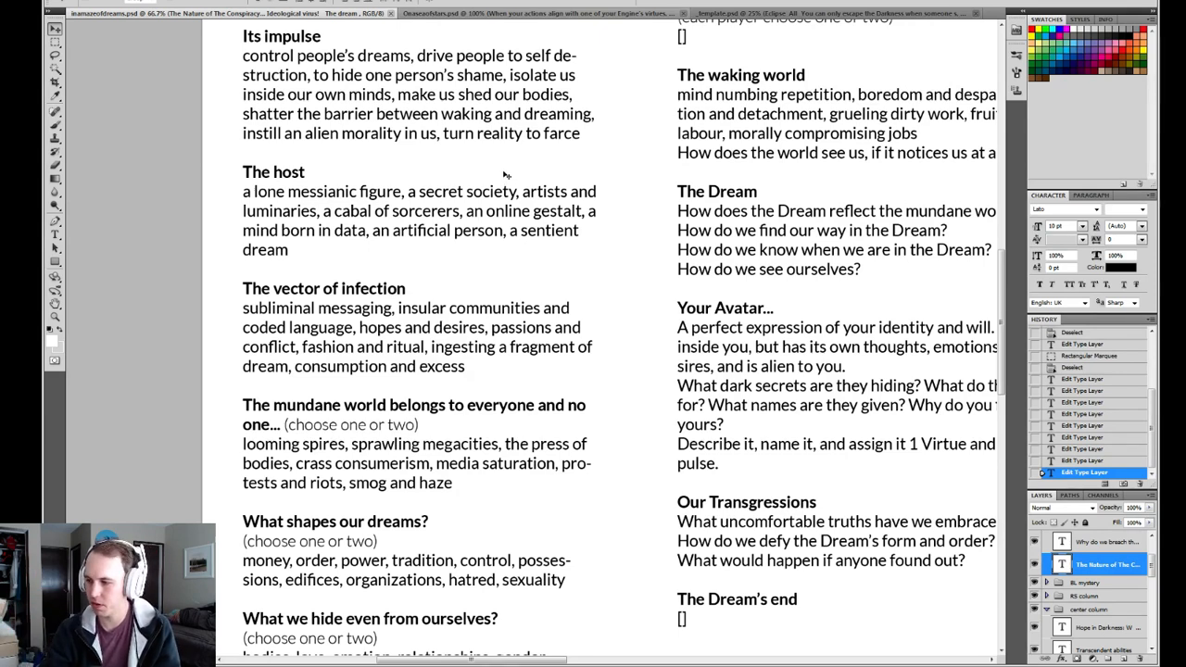
left_click_drag(404, 155, 497, 200)
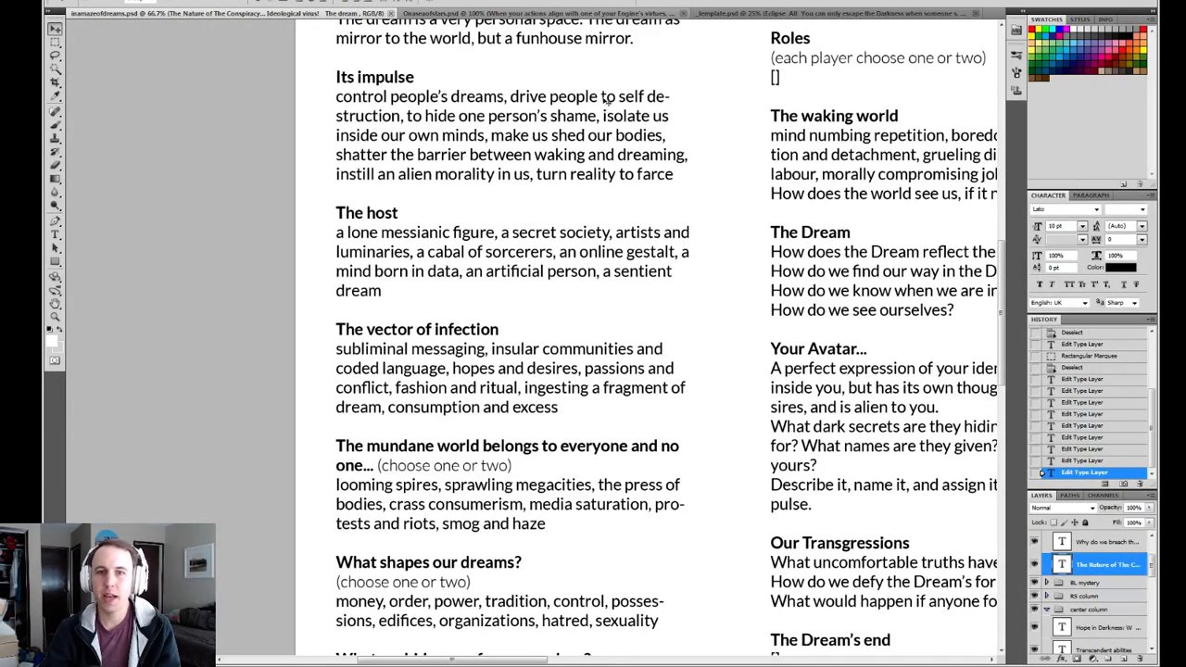
left_click_drag(452, 233, 430, 154)
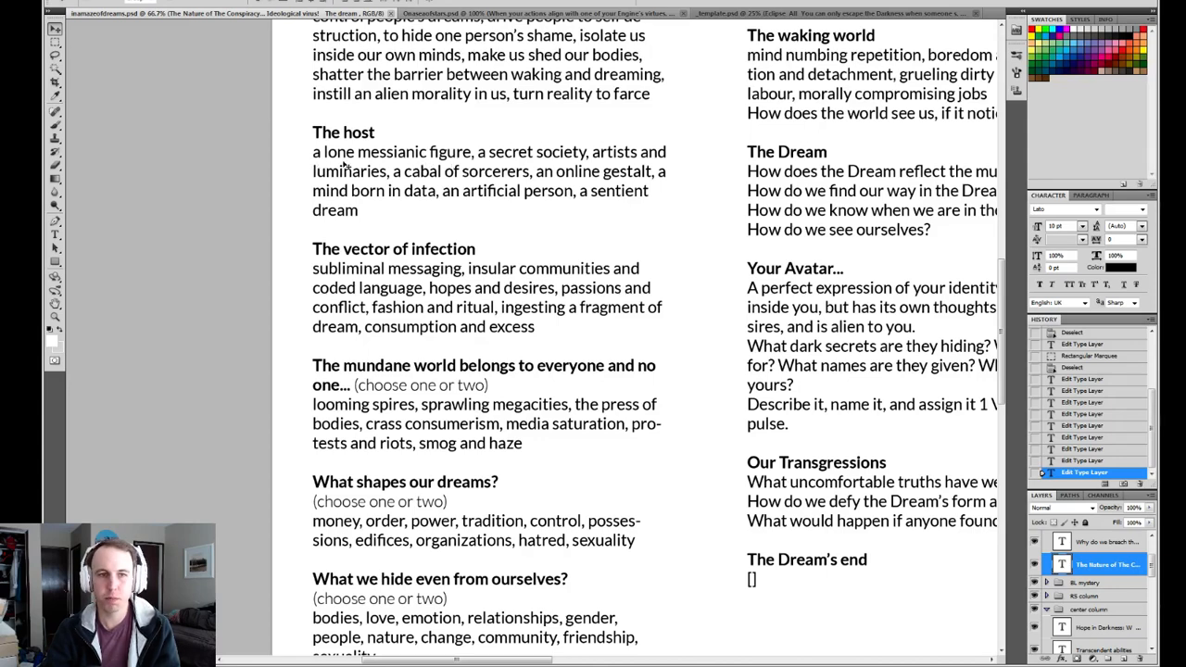
left_click_drag(546, 261, 468, 180)
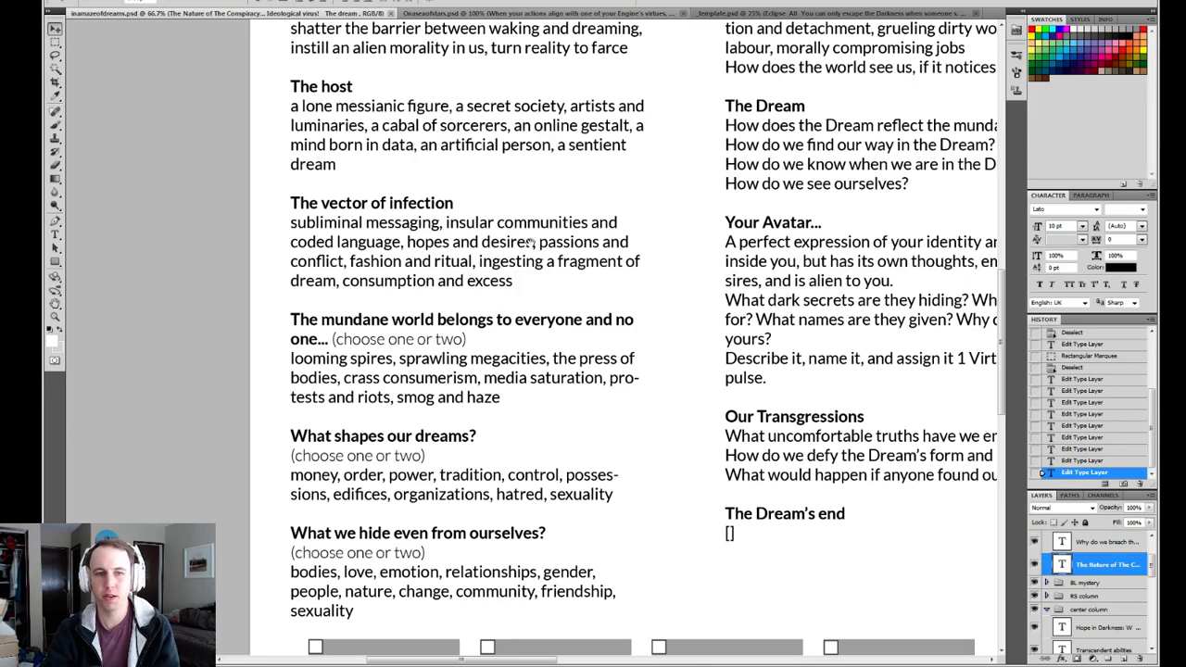
scroll(530, 240, "down", 3)
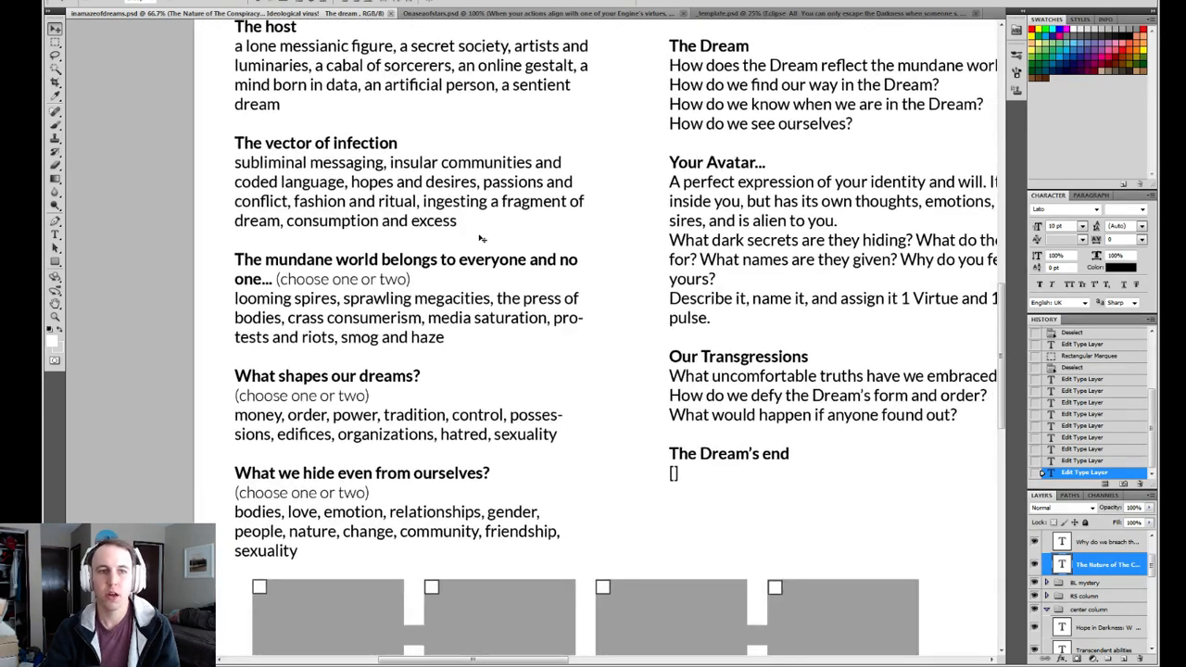
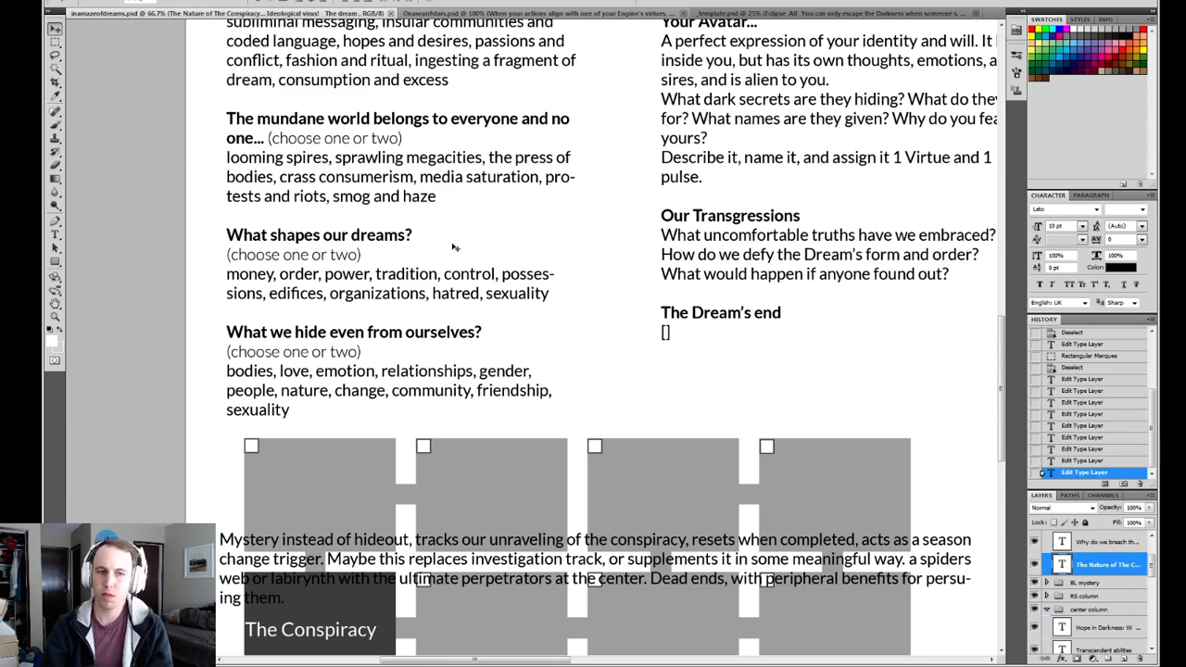
Delete "people," from the options under "What we hide even from ourselves?" and commit the text edit.
left_click_drag(475, 246, 451, 204)
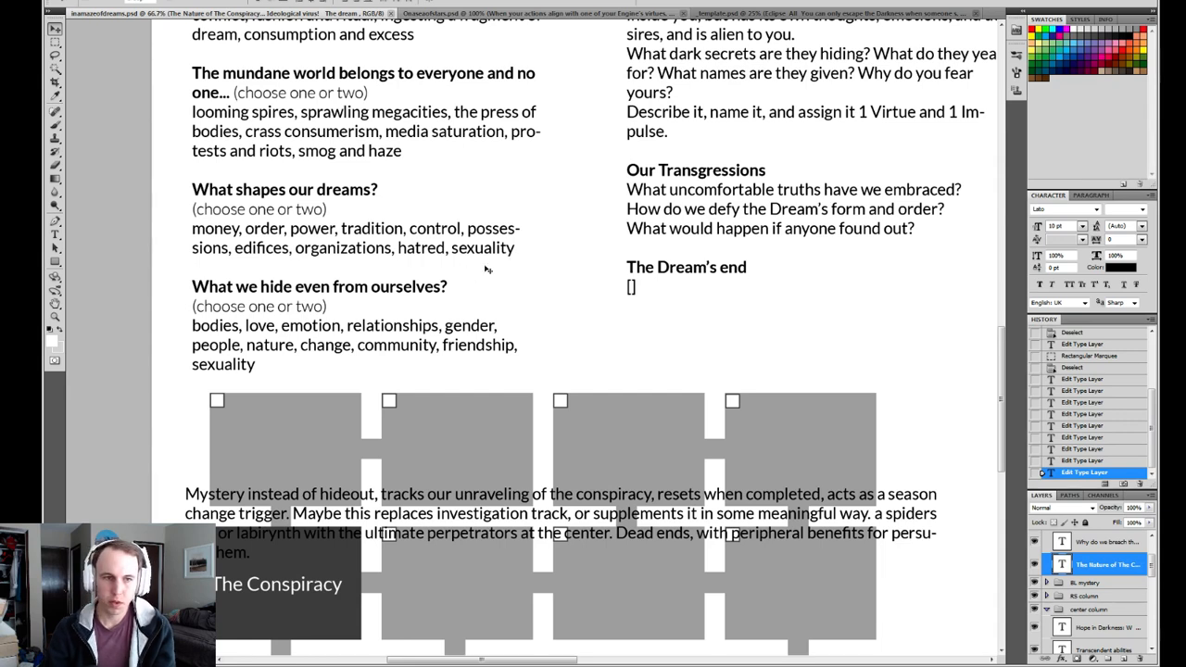
left_click_drag(527, 308, 491, 294)
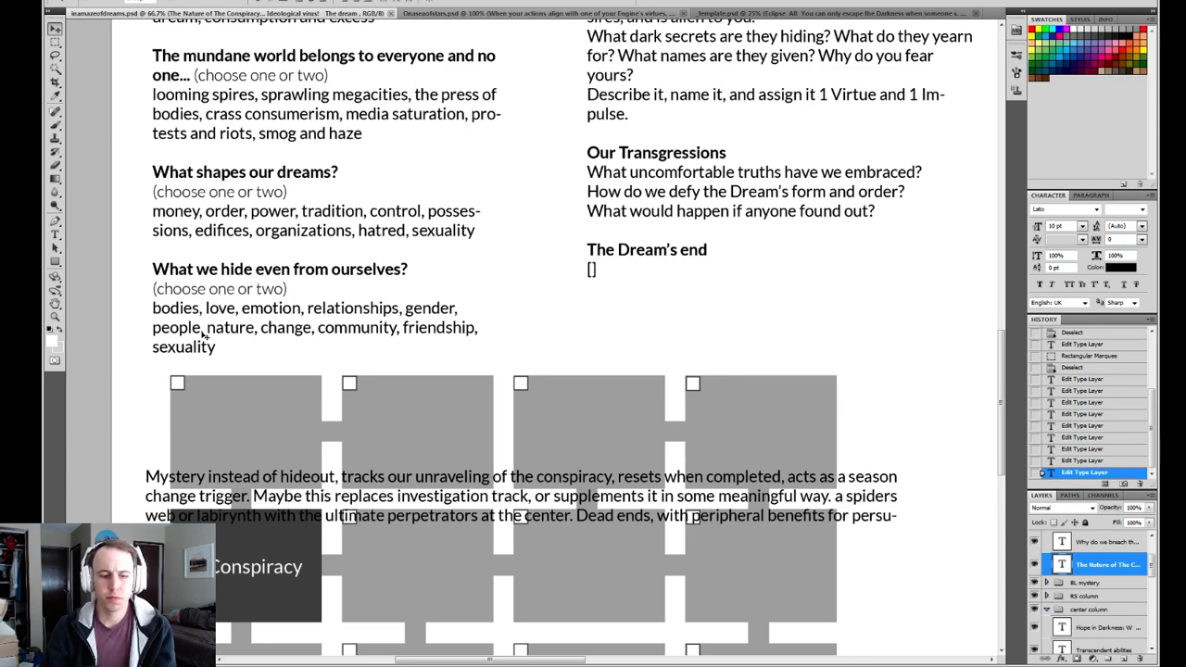
key("t")
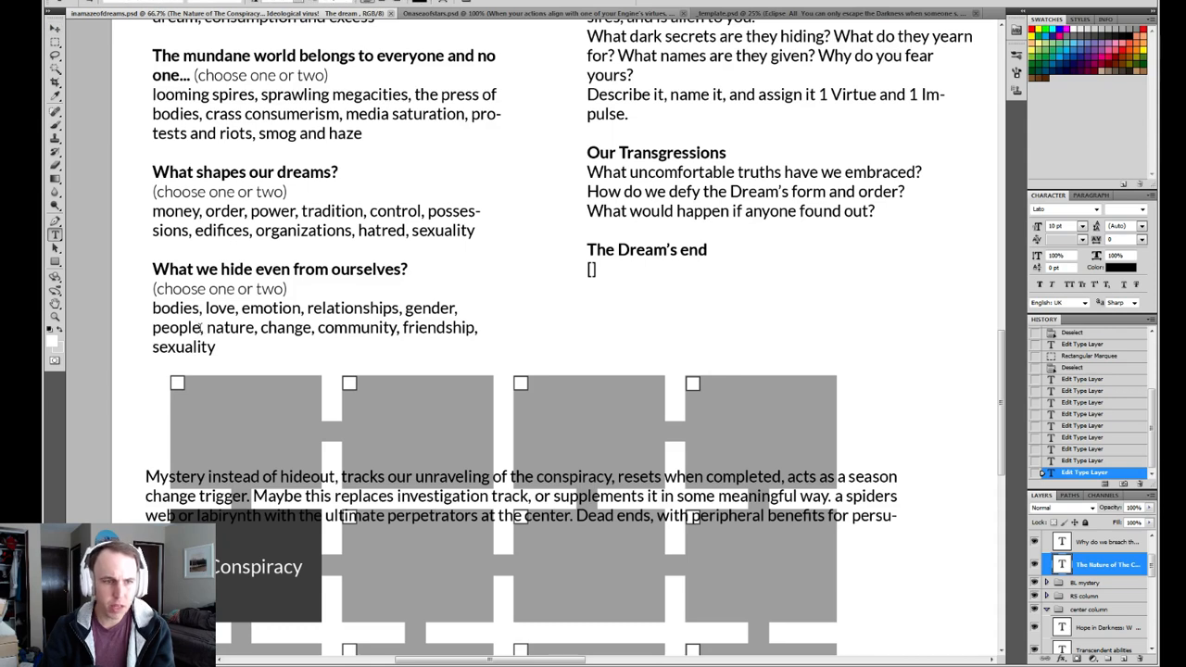
left_click(199, 327)
double_click(176, 327)
key("BackSpace")
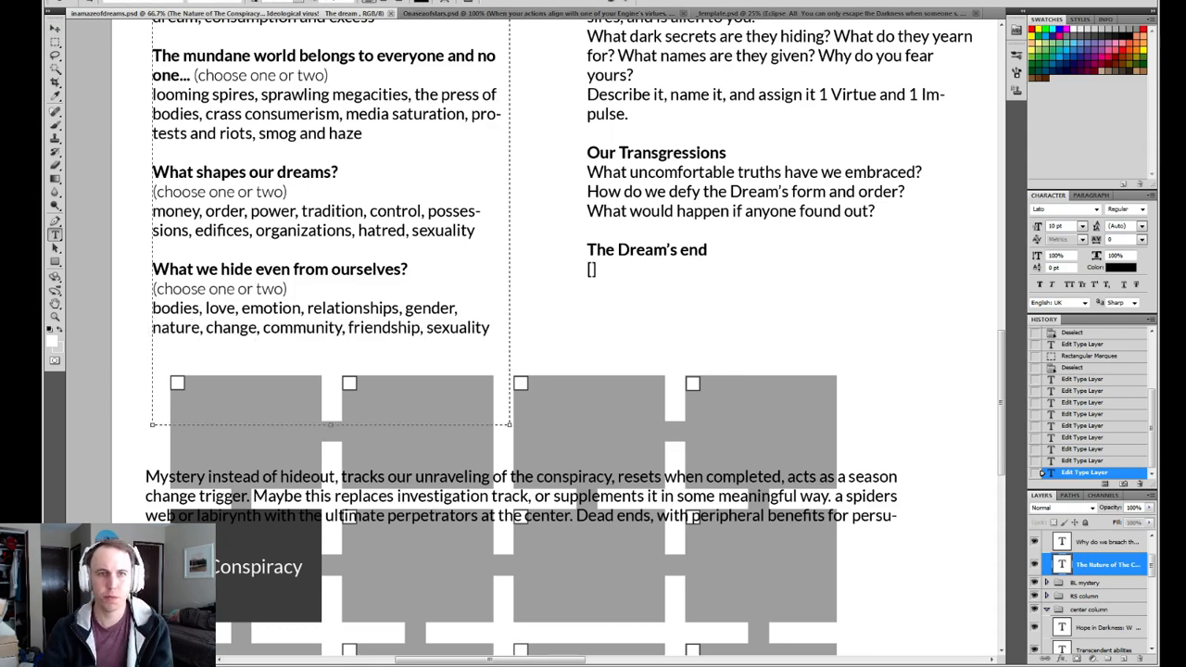
left_click(628, 5)
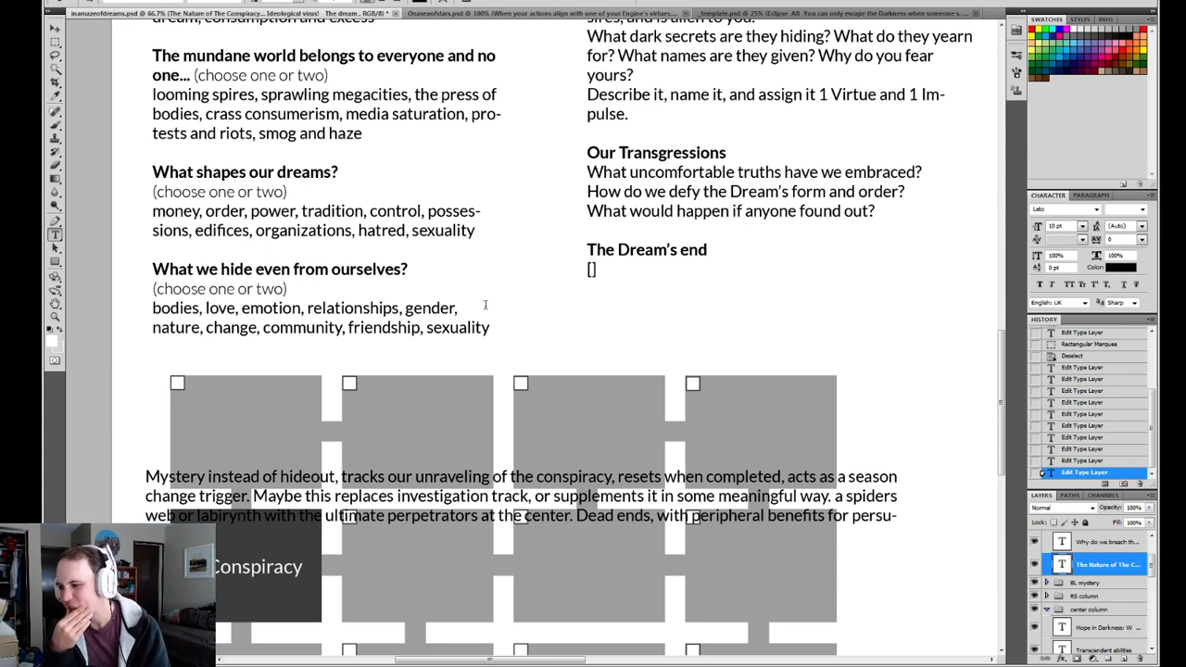
Replace "this one is hard" under "Why do we breach the barrier of dreams?" with "to solve mysteries that others ignore,".
key("space")
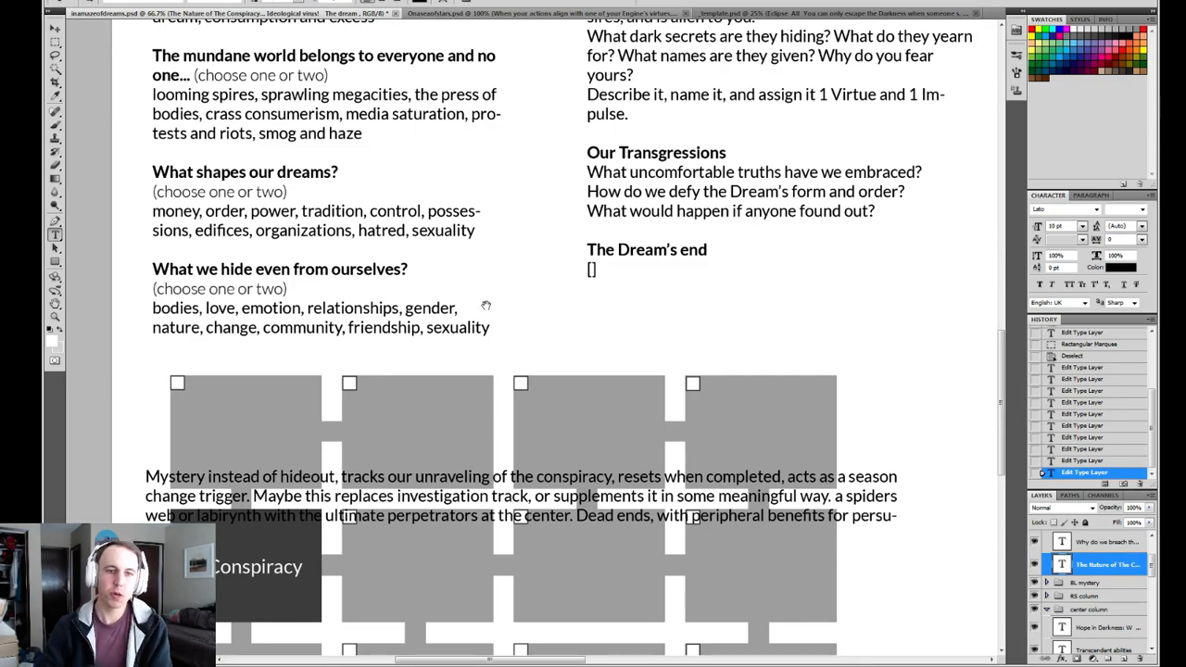
left_click_drag(534, 172, 515, 519)
left_click_drag(545, 176, 484, 349)
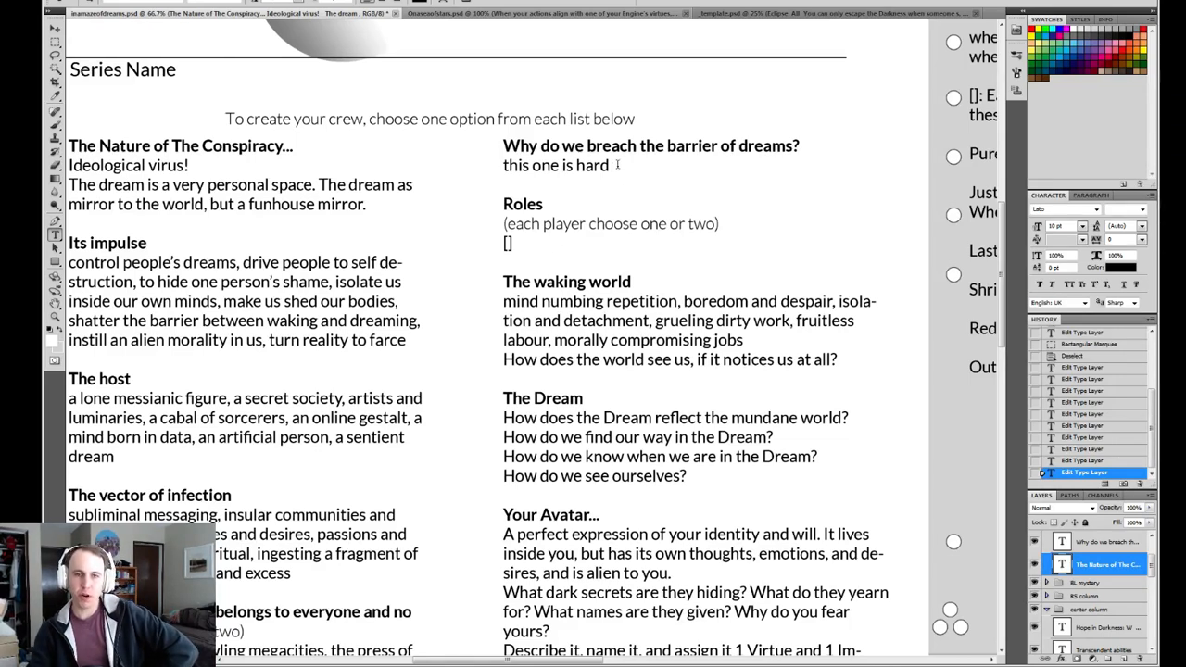
left_click_drag(615, 165, 497, 167)
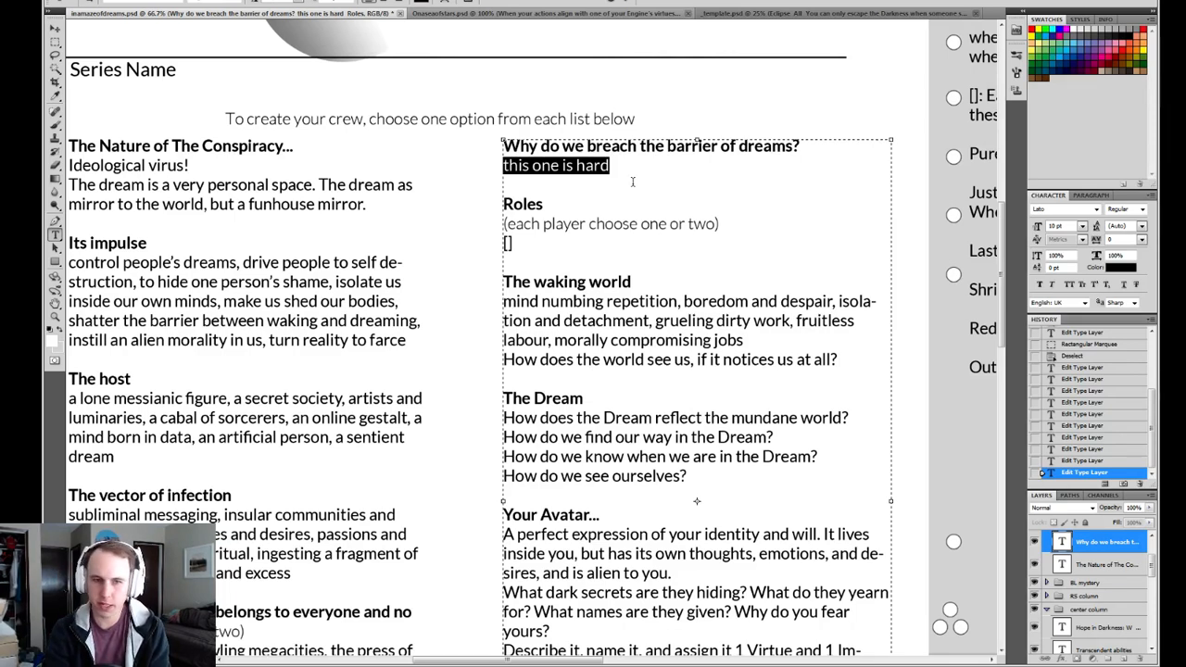
type("to so")
key("BackSpace")
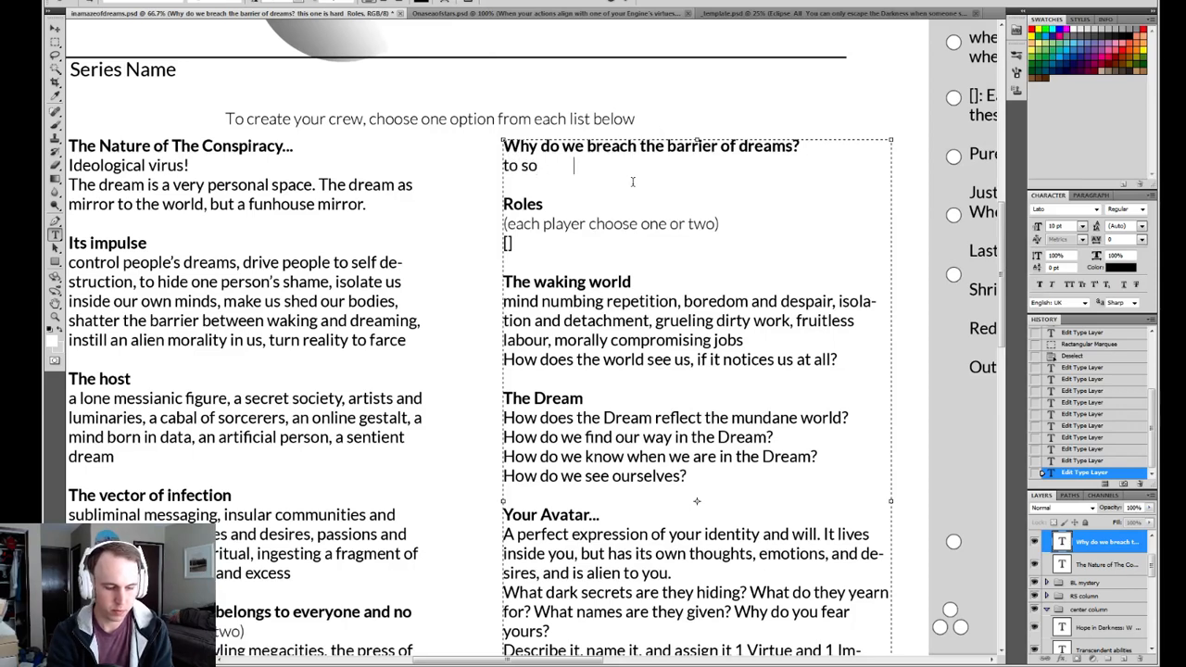
type("lve myster")
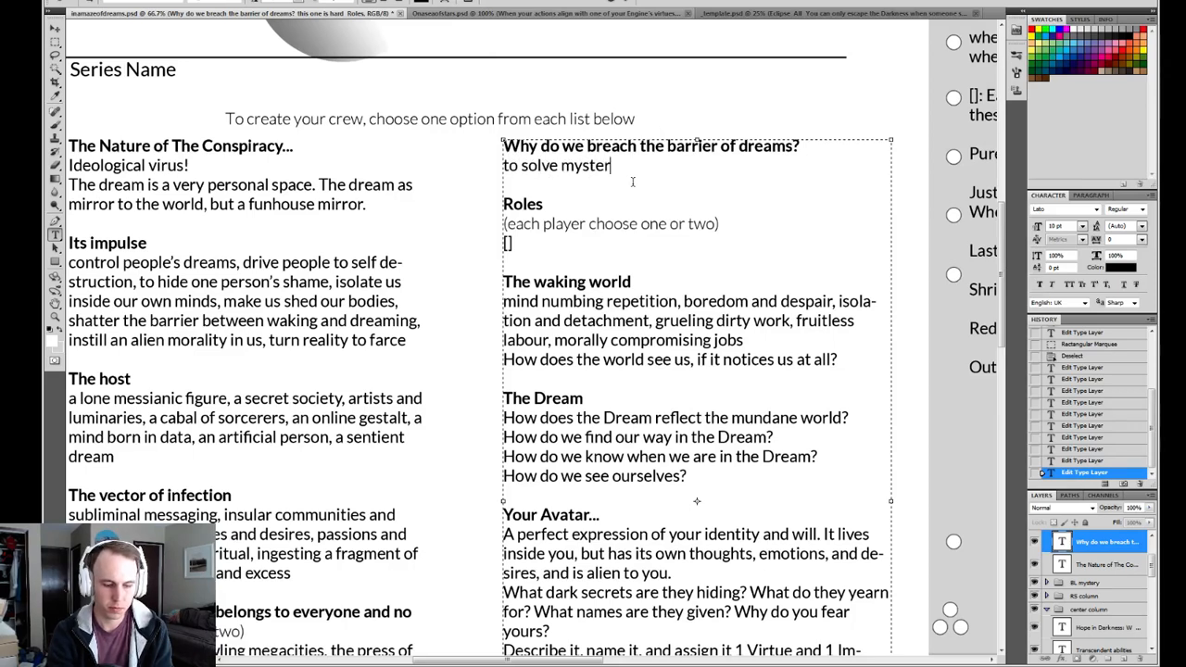
type("ies that othe")
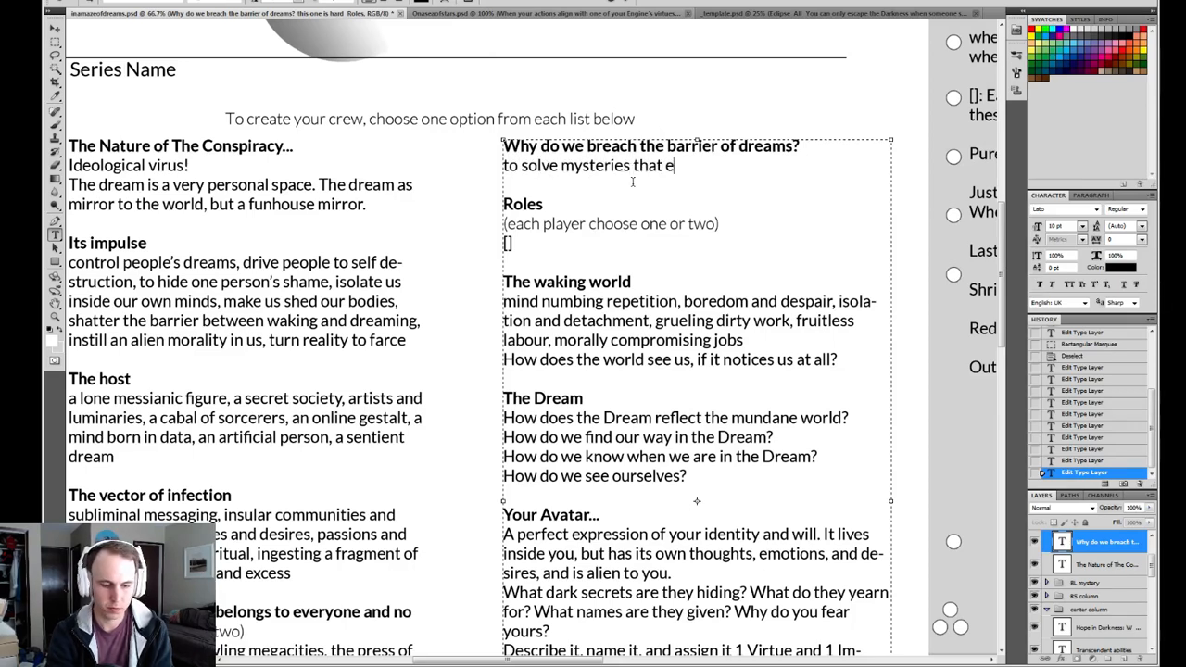
key("BackSpace")
type("others ignore, ")
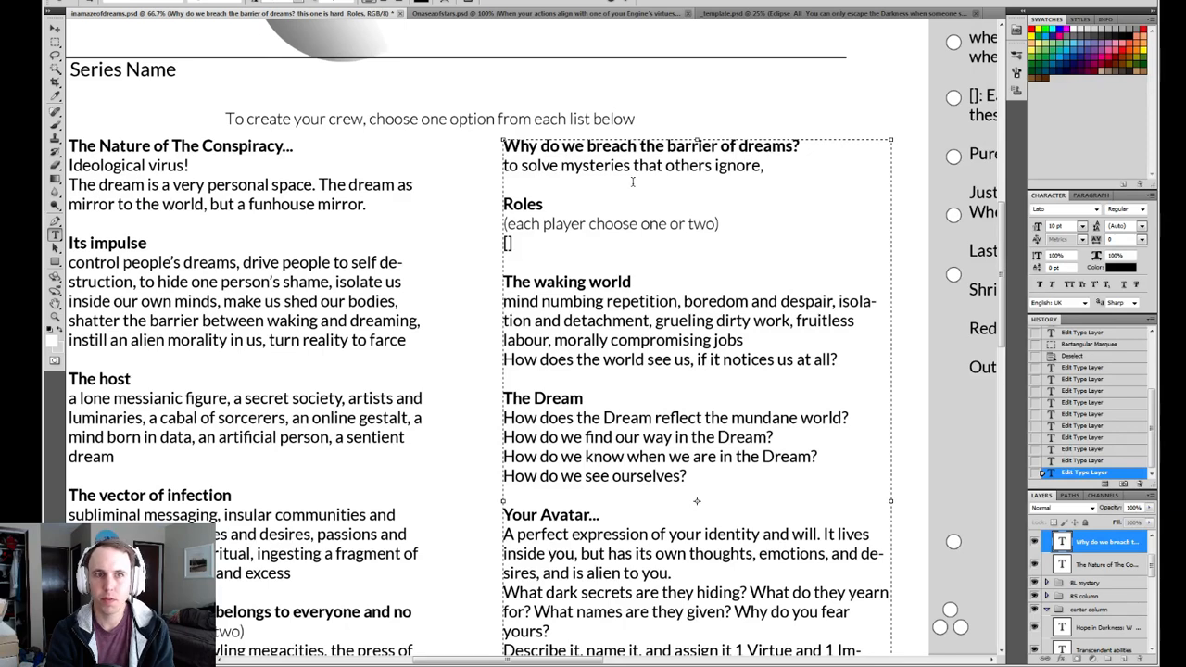
type("re")
Add the reason "to rescue friends whom society has forsaken" to the list under "Why do we breach the barrier of dreams?".
key("BackSpace")
key("BackSpace")
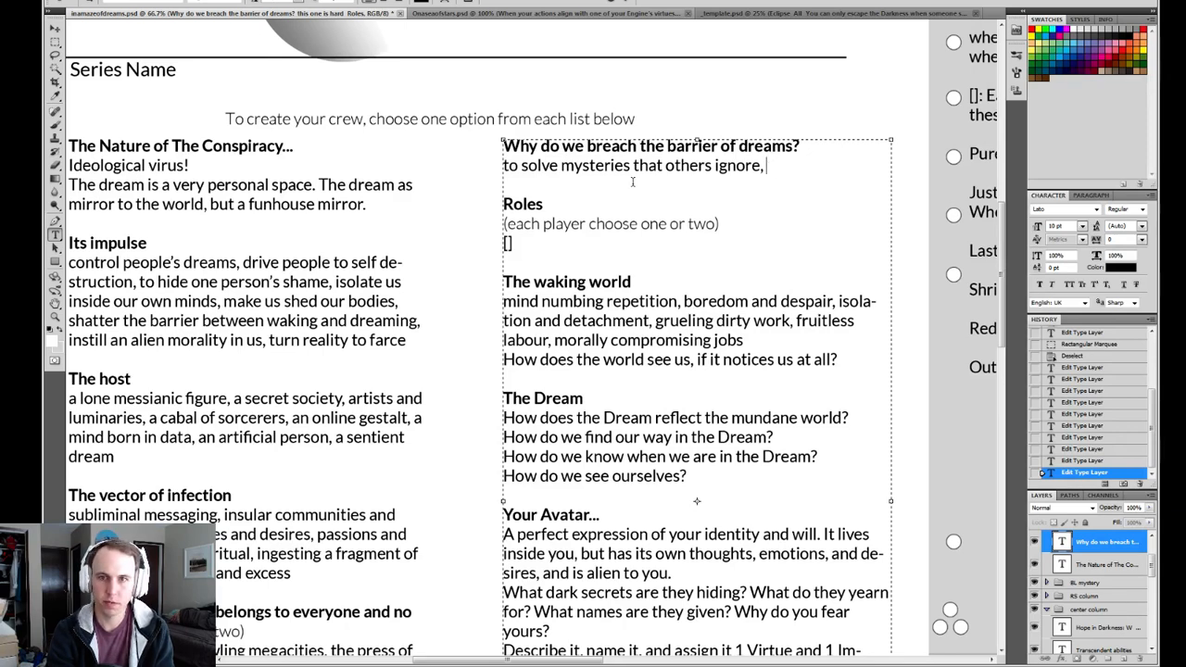
type("to re")
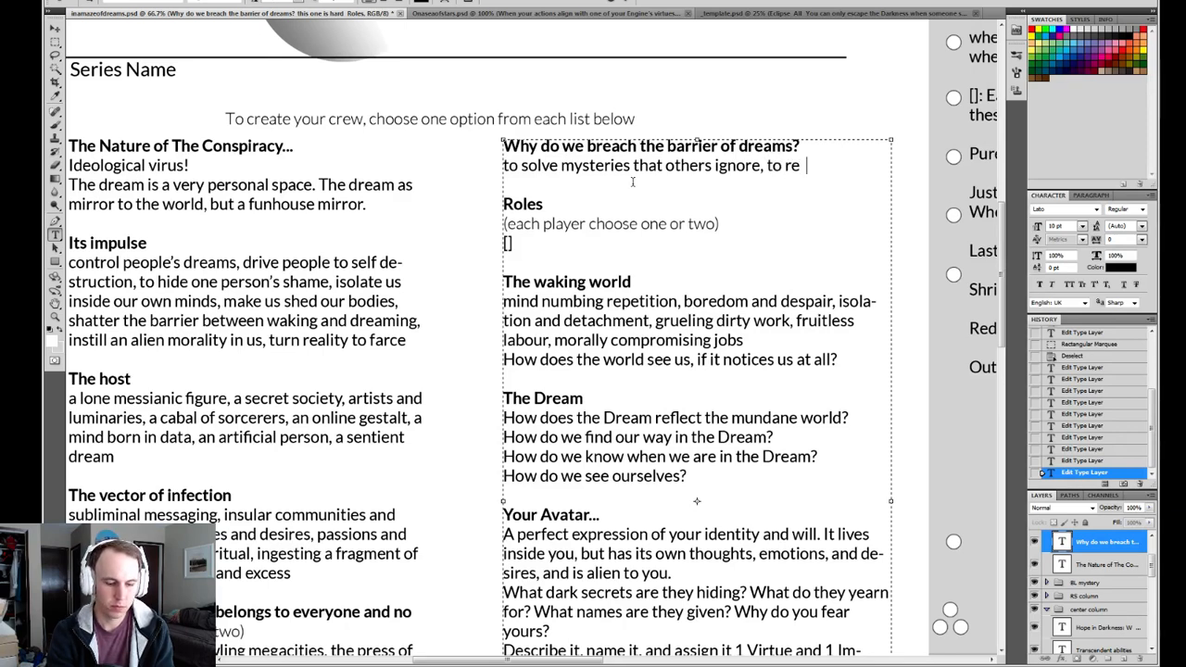
type("scue friends")
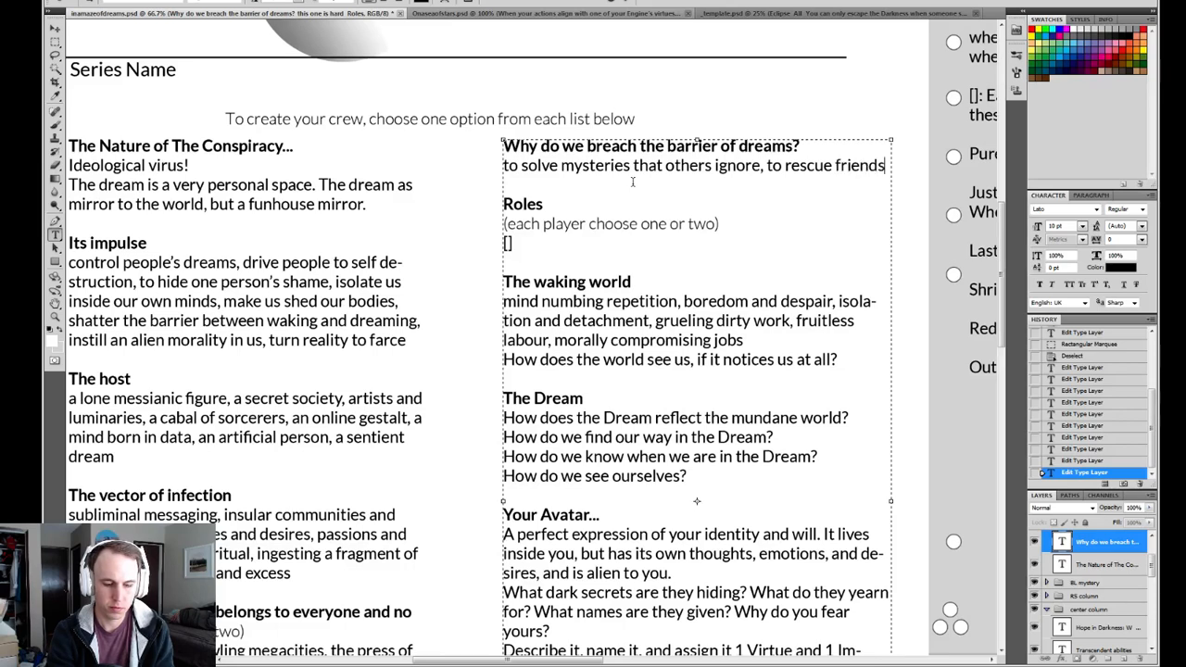
type(" whom s")
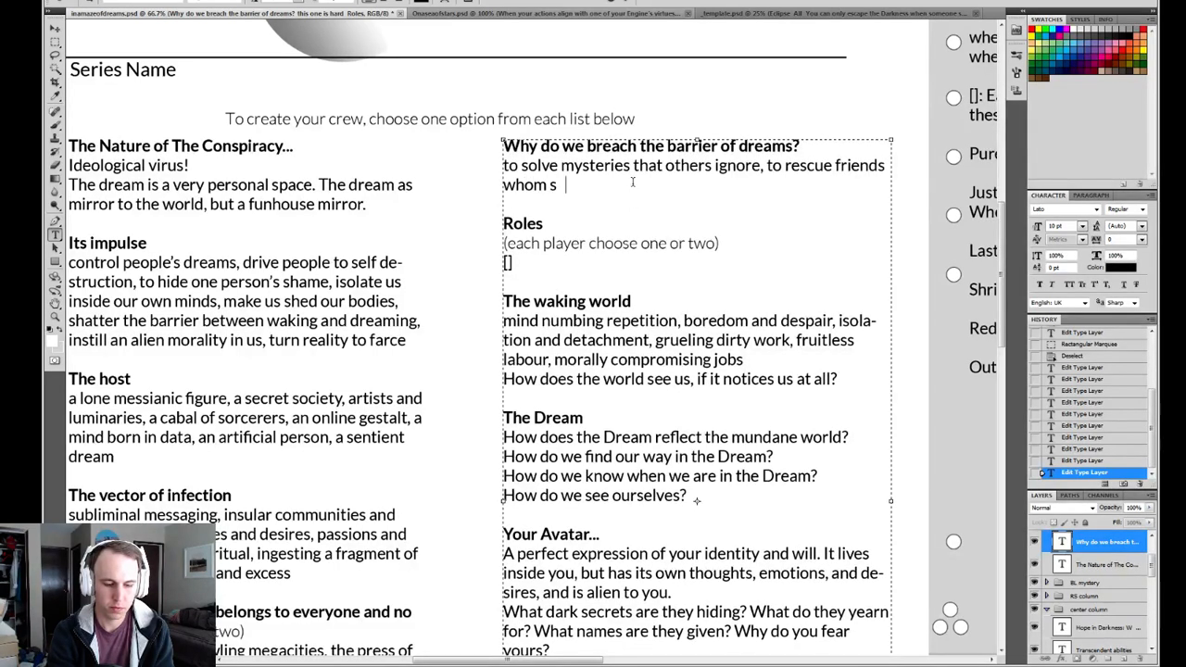
type("ociety has for")
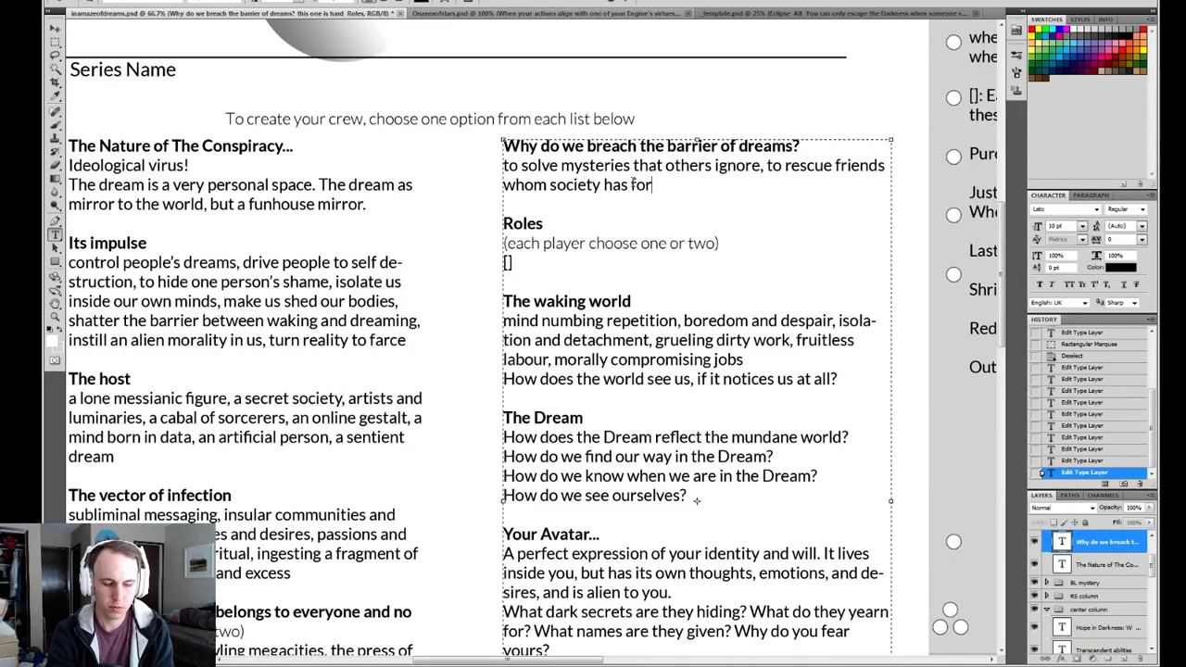
type("saken")
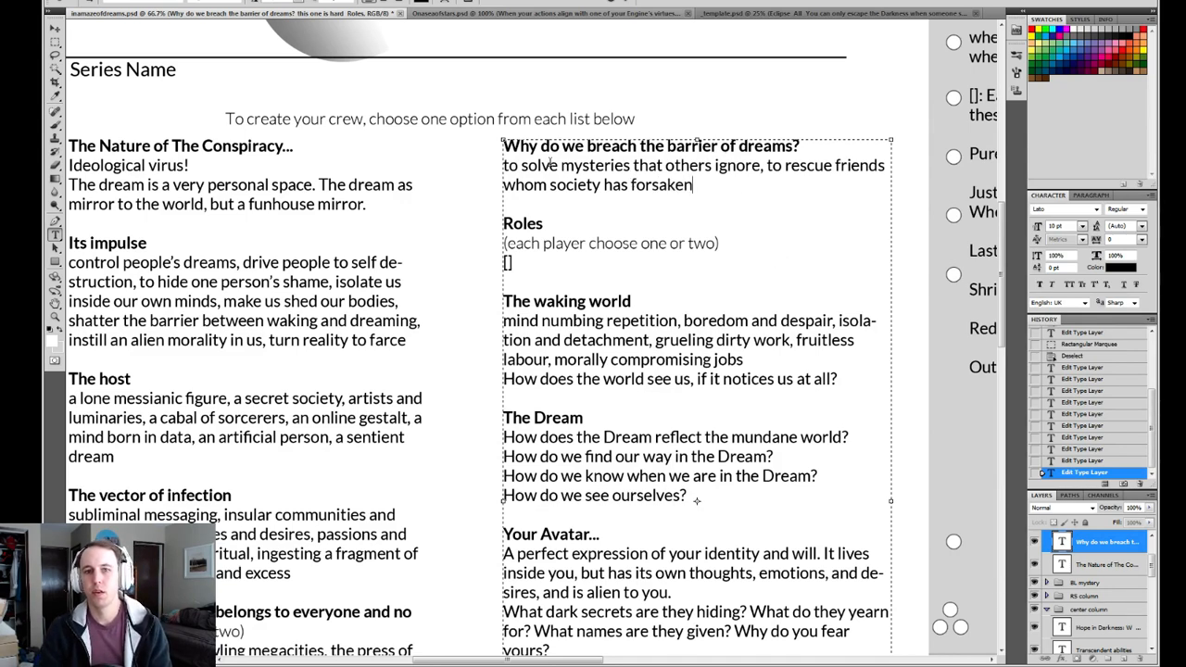
Reread the mysteries and forsaken-friends reasons phrase by phrase, and commit the text edit.
left_click_drag(764, 167, 503, 168)
left_click(704, 188)
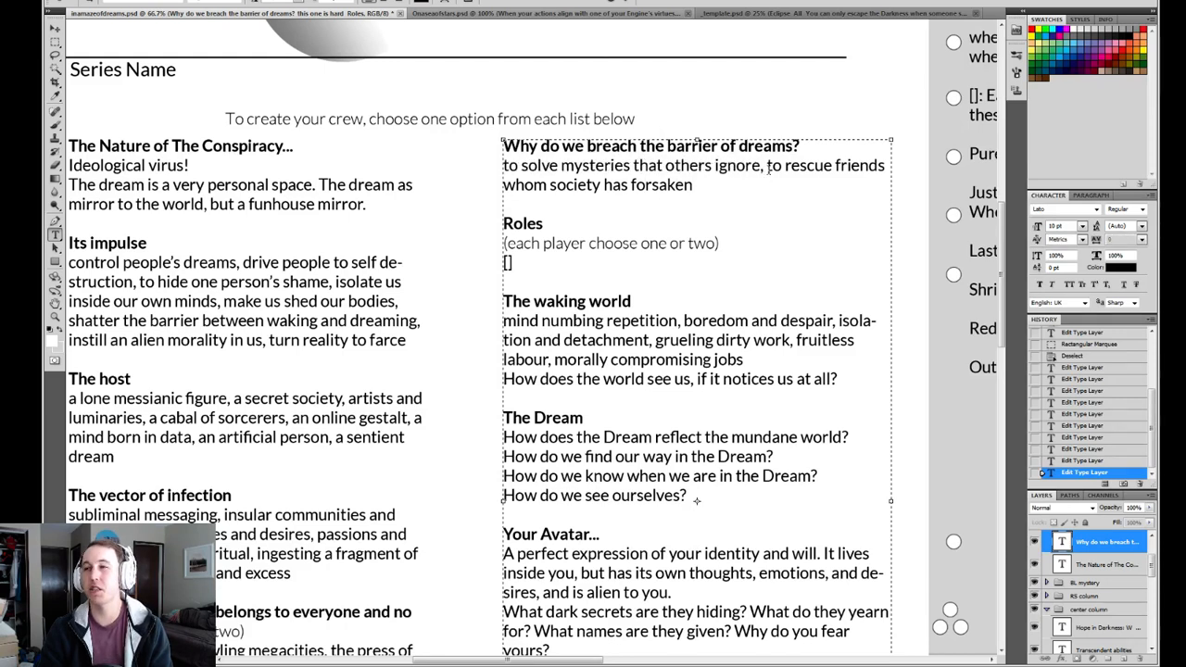
left_click_drag(708, 184, 765, 168)
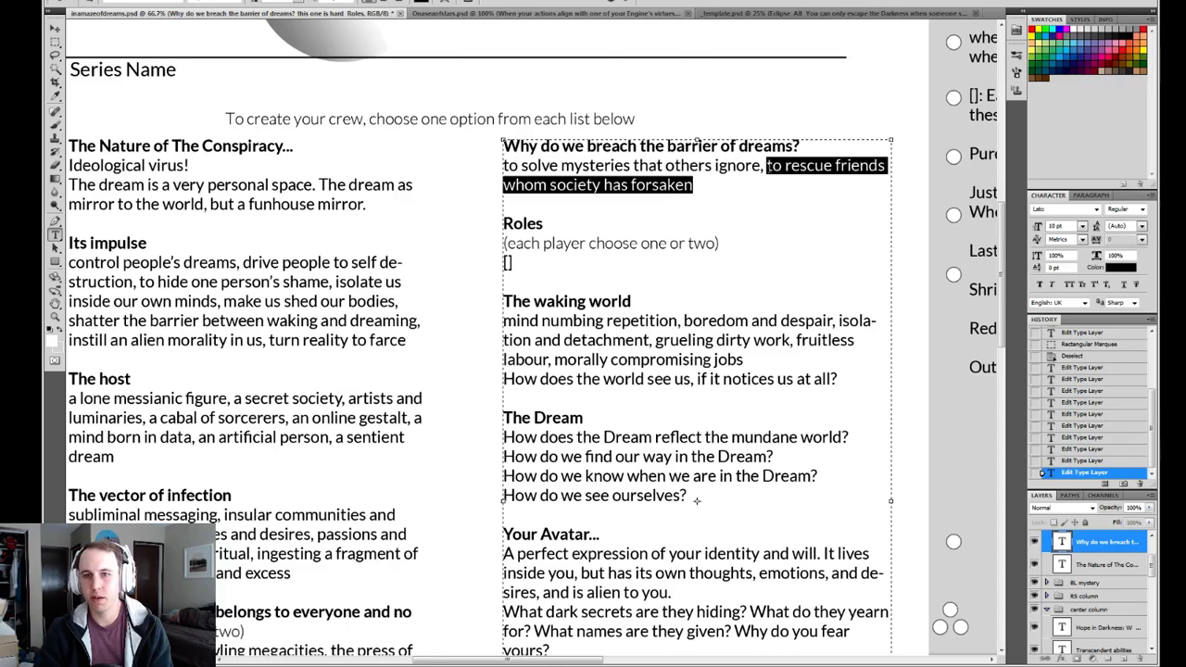
left_click(719, 185)
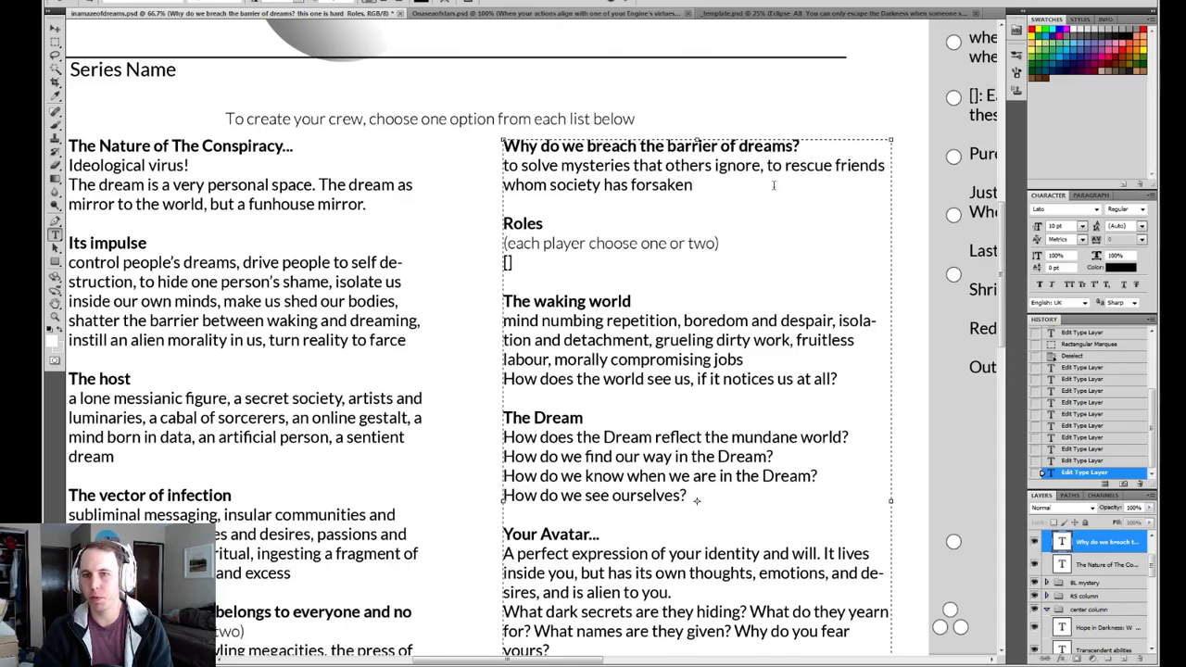
left_click_drag(716, 186, 761, 167)
left_click(740, 181)
left_click(629, 2)
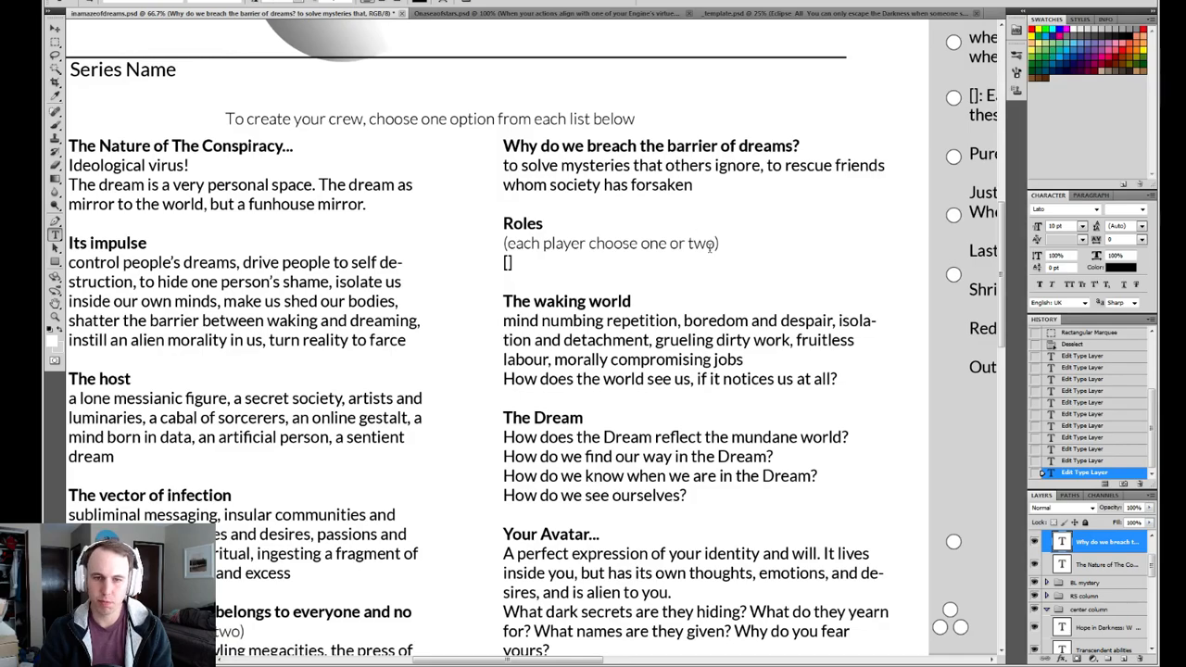
Continue the barrier-of-dreams list after "forsaken" with ", to escape the tedium of day to day life".
left_click_drag(678, 273, 551, 191)
left_click_drag(552, 240, 545, 202)
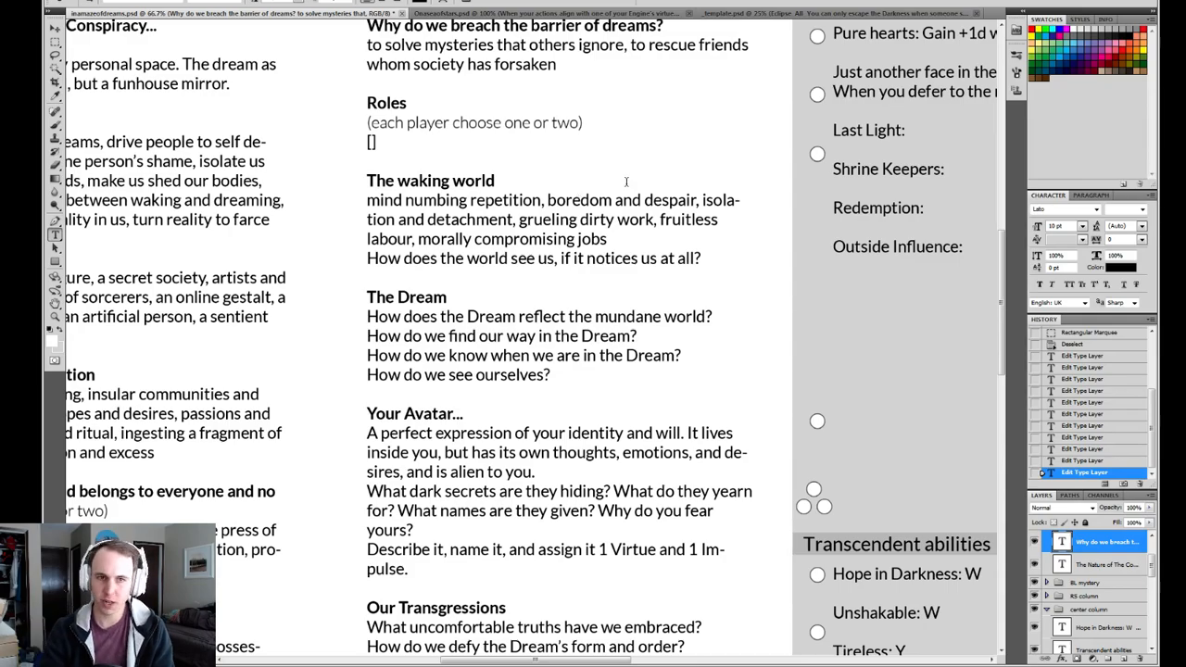
left_click_drag(505, 261, 509, 372)
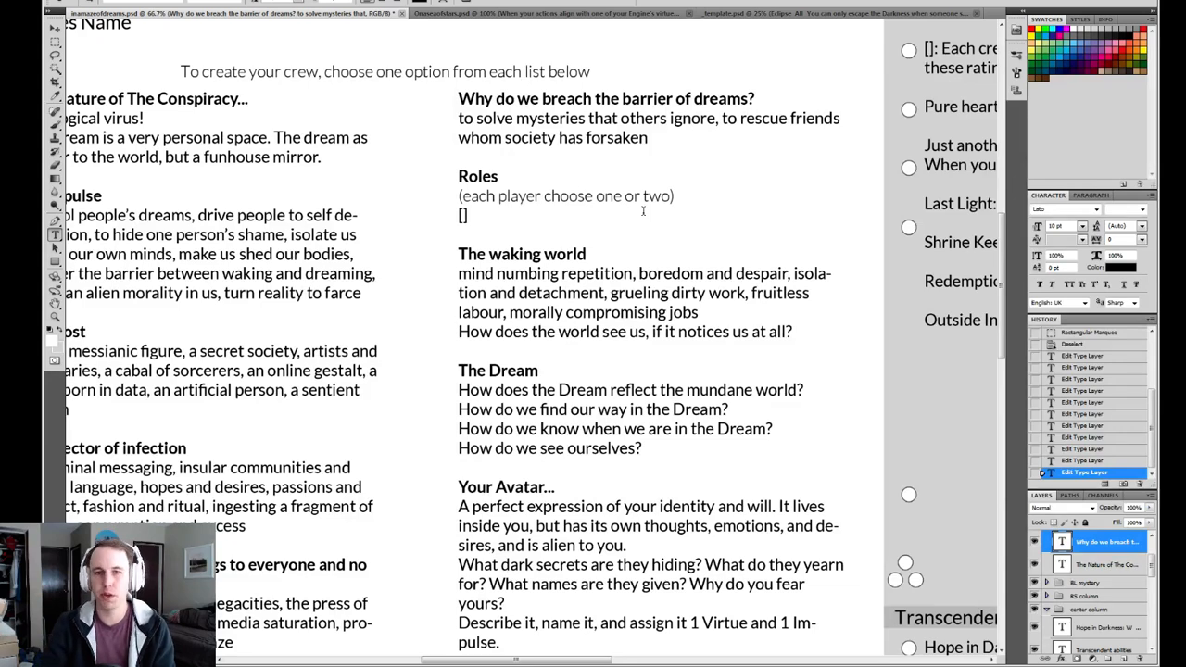
left_click(686, 139)
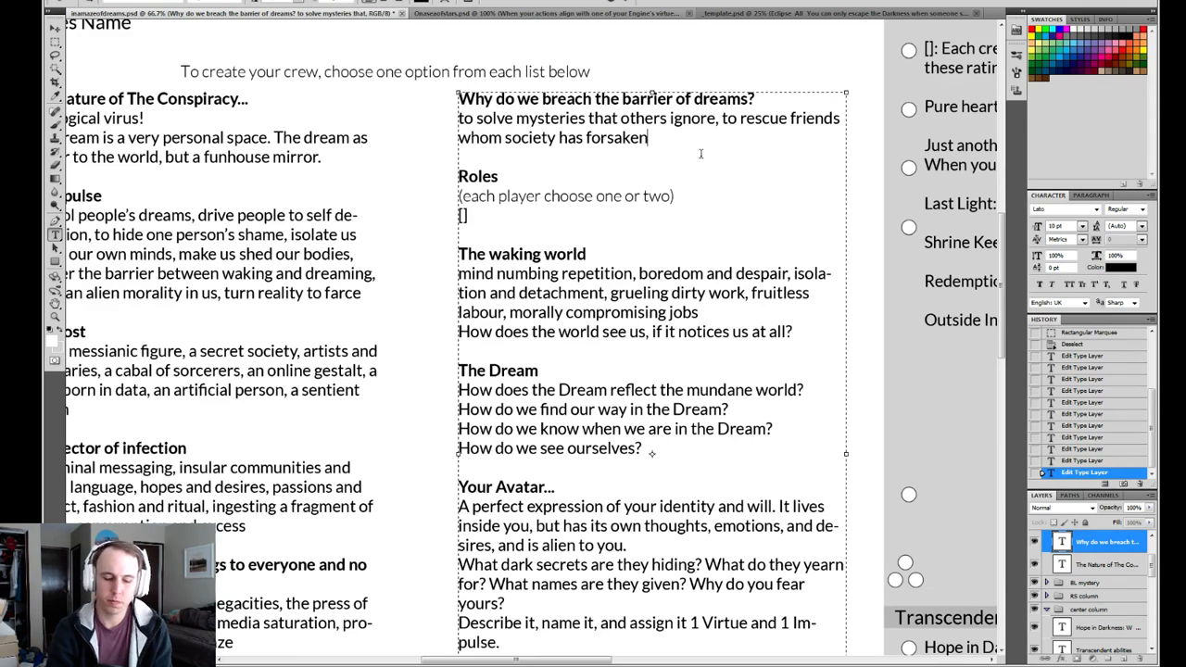
type(",")
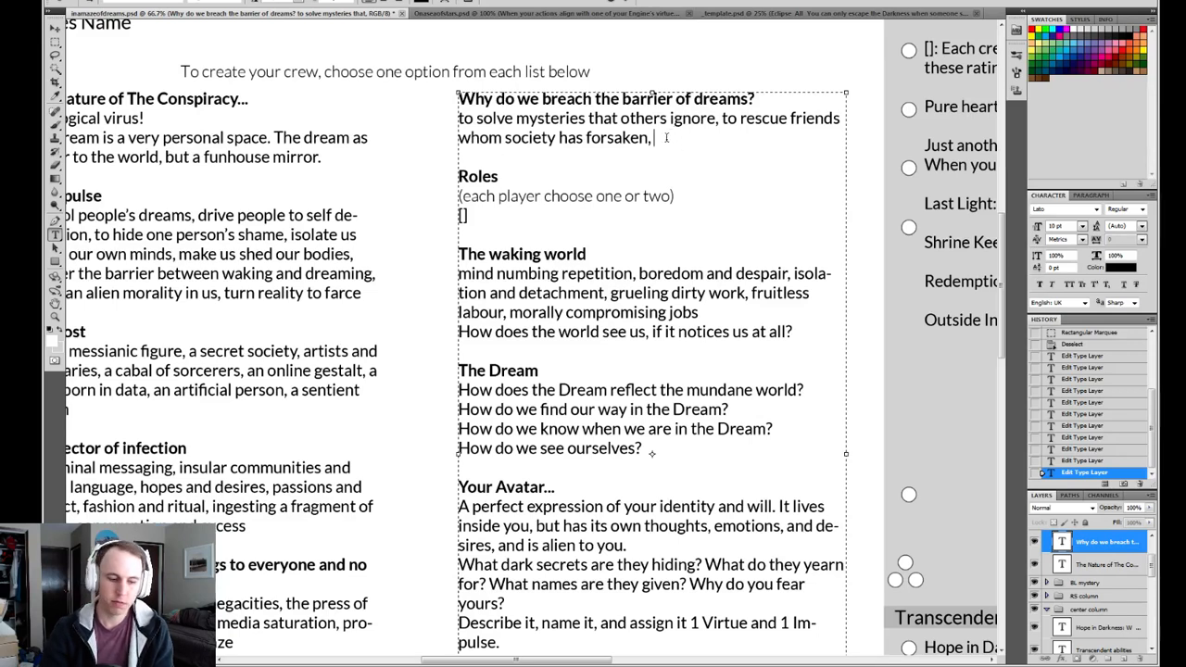
type("to escape the op")
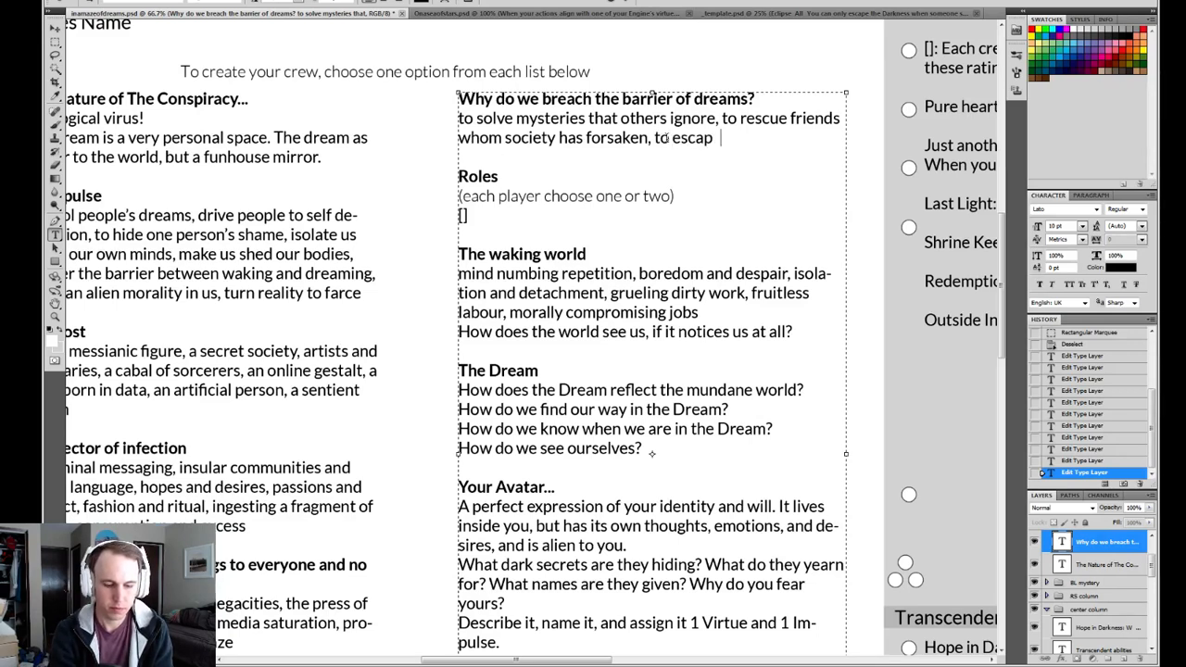
key("BackSpace")
key("BackSpace")
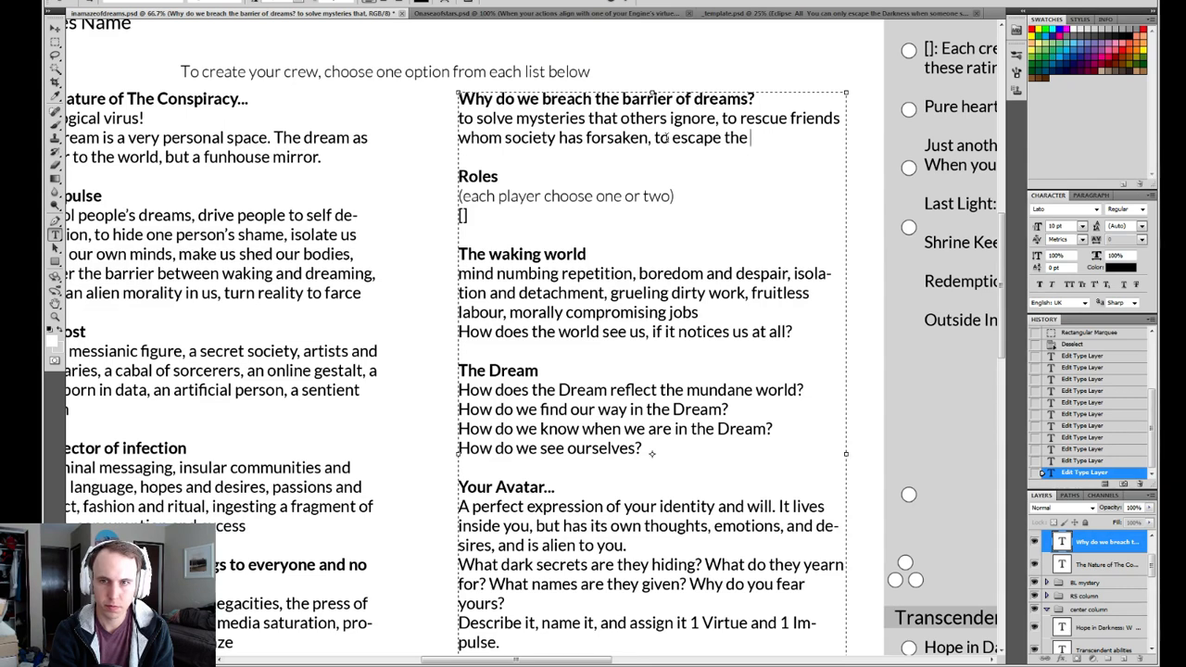
type("ted")
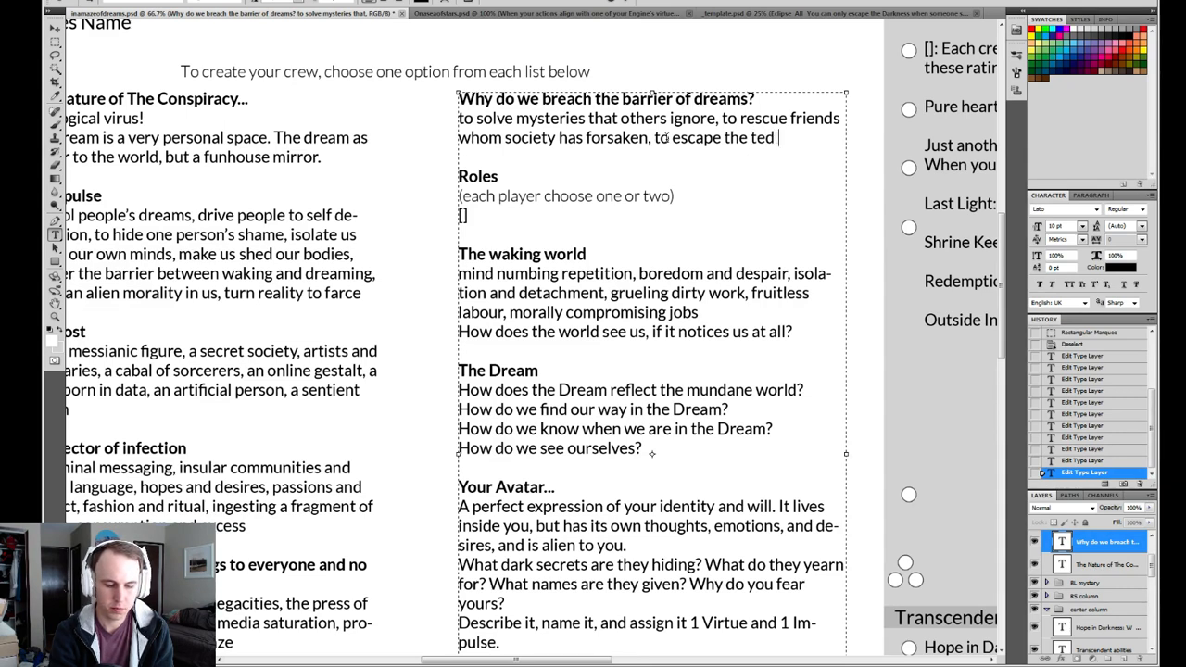
type("ium of da")
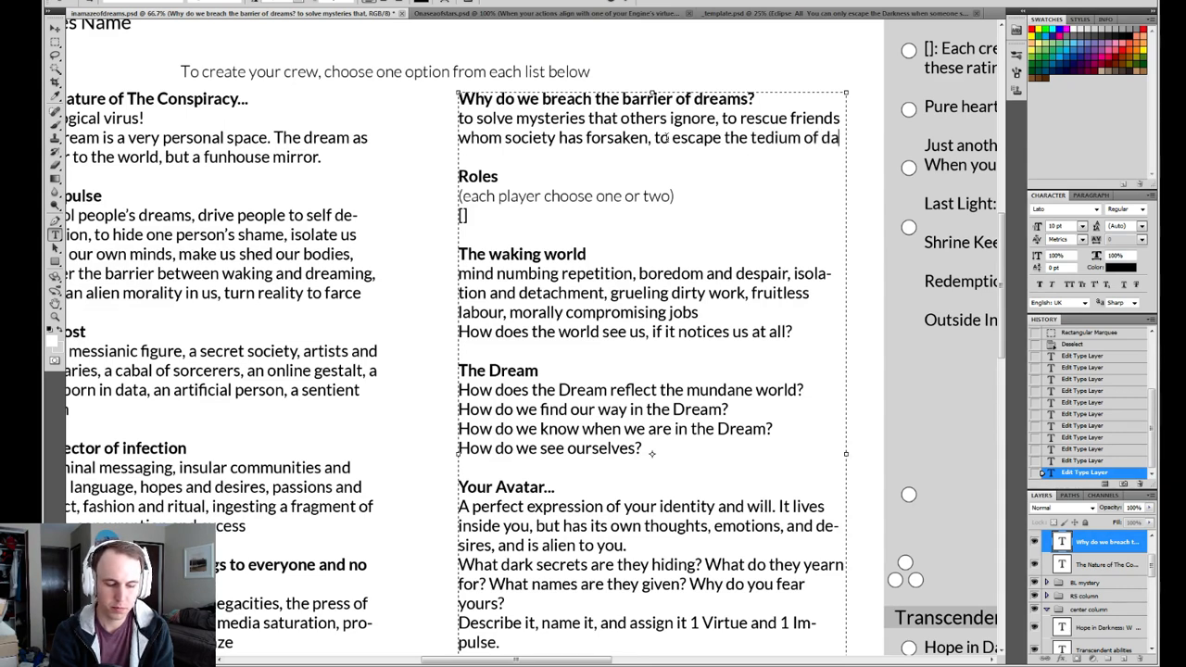
type("y to day life")
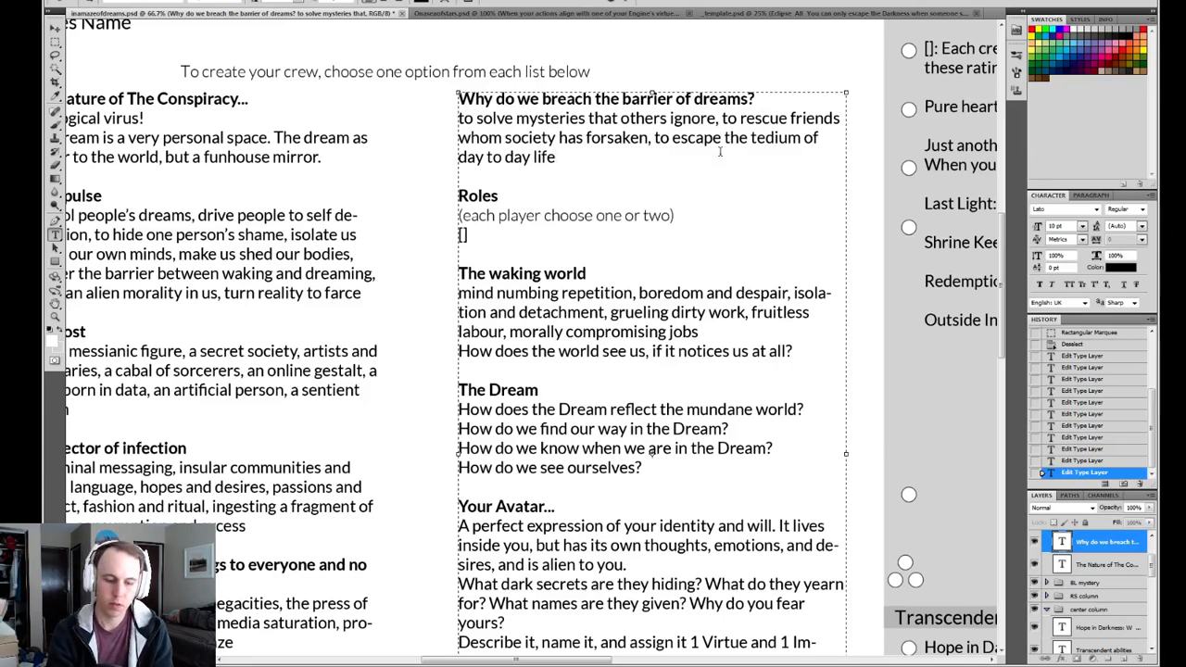
Extend the barrier-of-dreams list after "day to day life" with ", to see the truth of the waking world" and commit the text edit.
type(".")
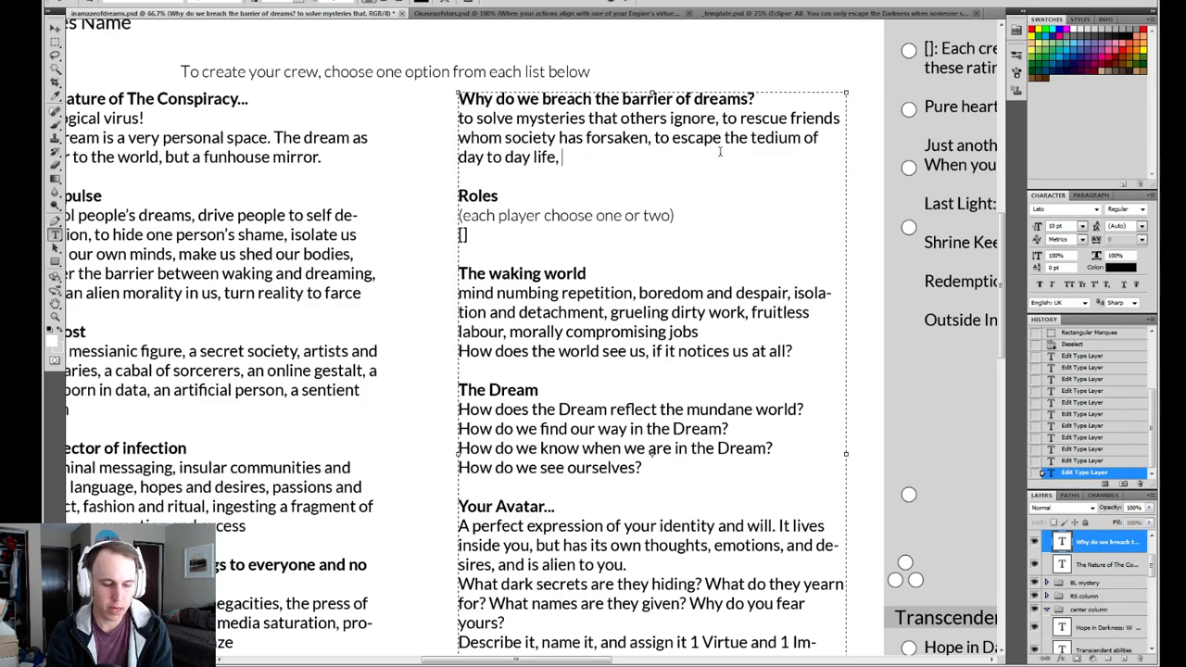
type(" to gain")
key("BackSpace")
key("BackSpace")
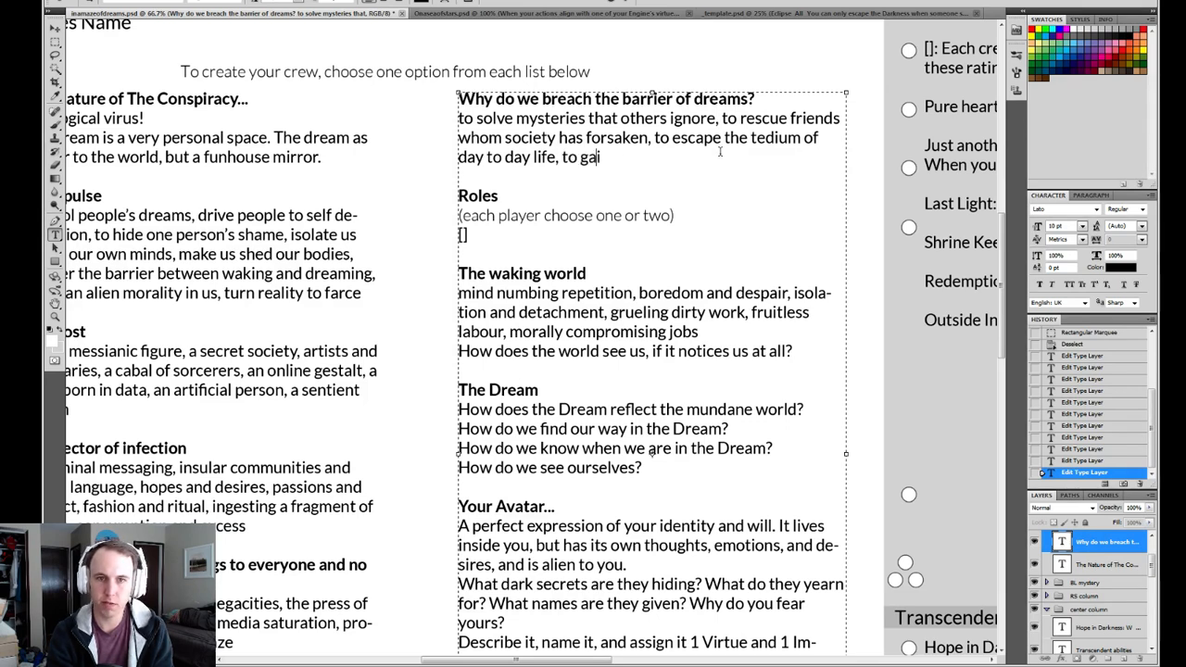
key("BackSpace")
key("BackSpace")
type("see the tru")
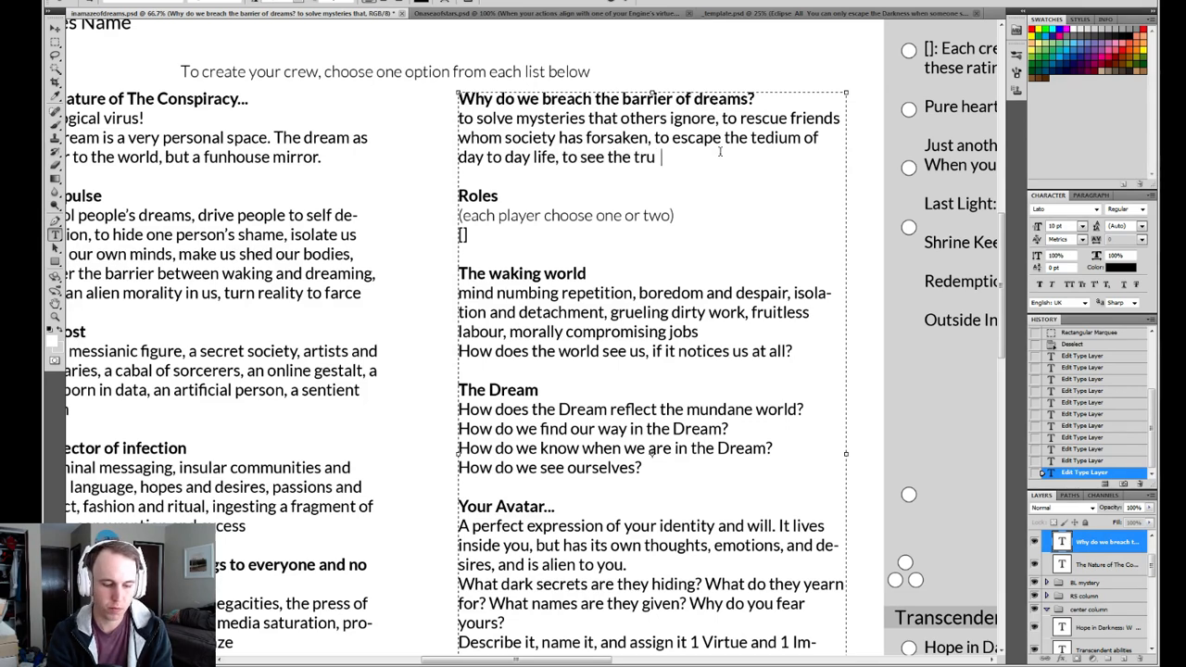
key("BackSpace")
type("th of the waking")
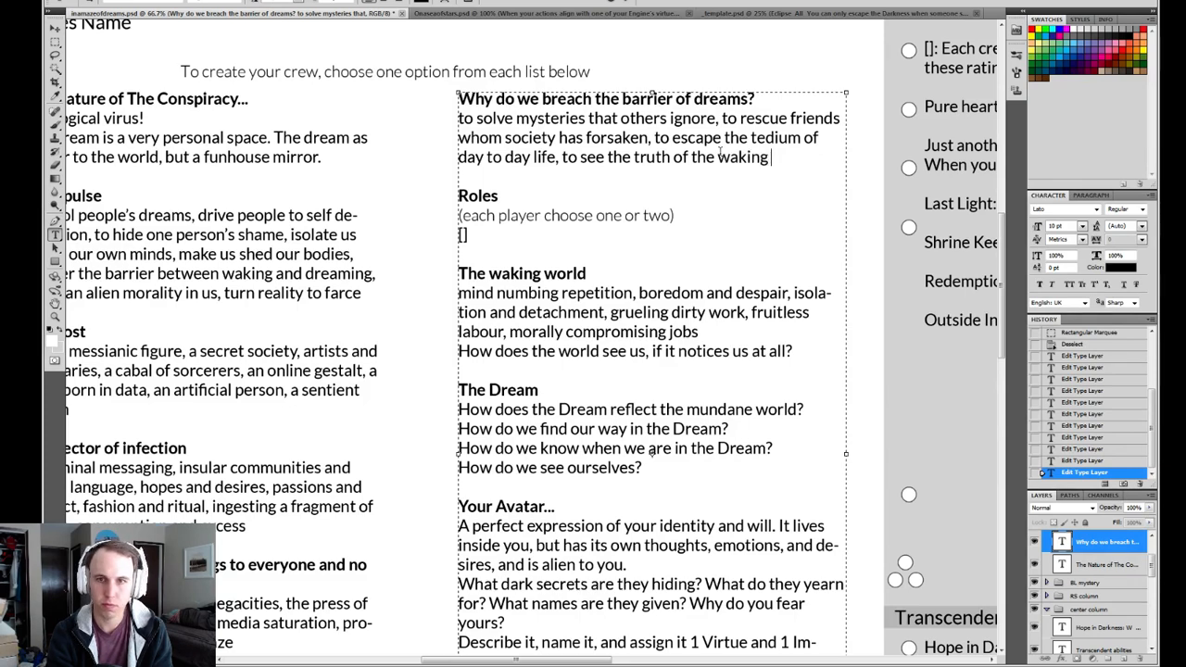
type(" world")
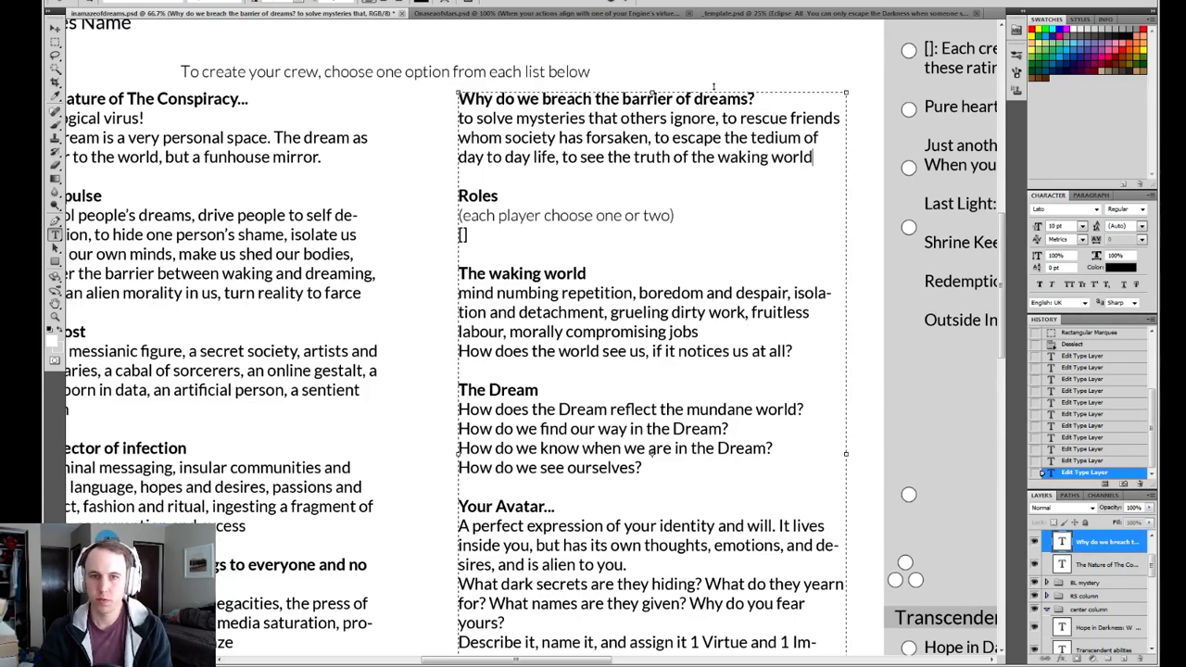
left_click(628, 5)
Reread the options under "The waking world", comparing "mind numbing repetition" with "boredom and despair".
left_click_drag(648, 359, 598, 297)
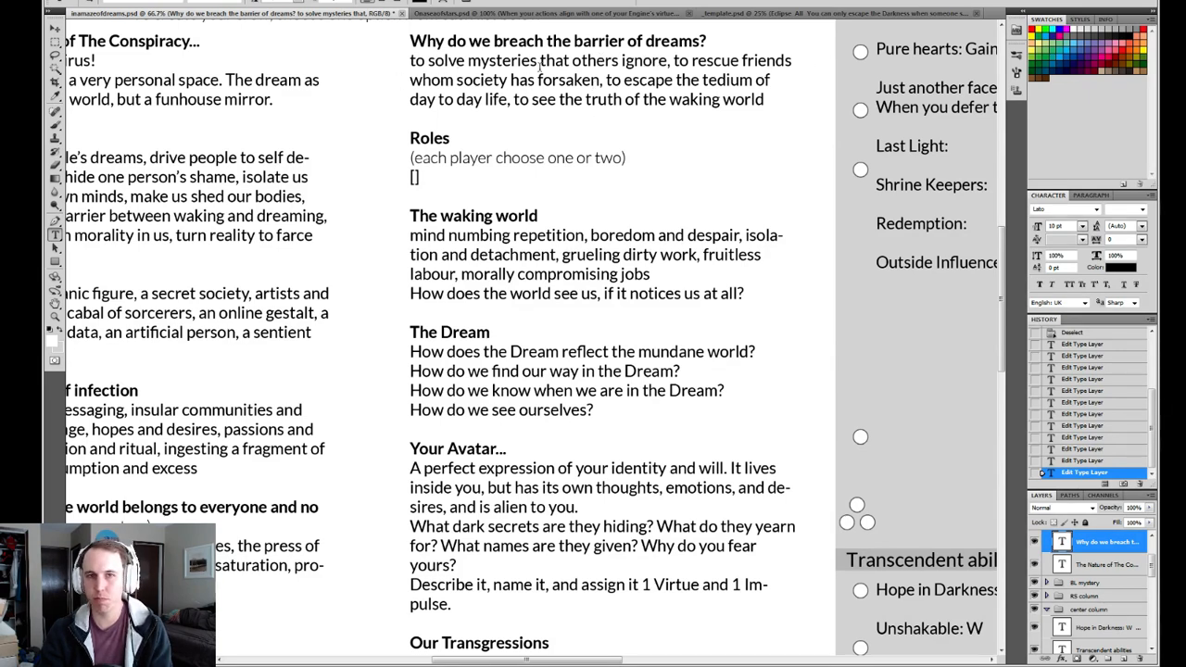
scroll(576, 264, "down", 3)
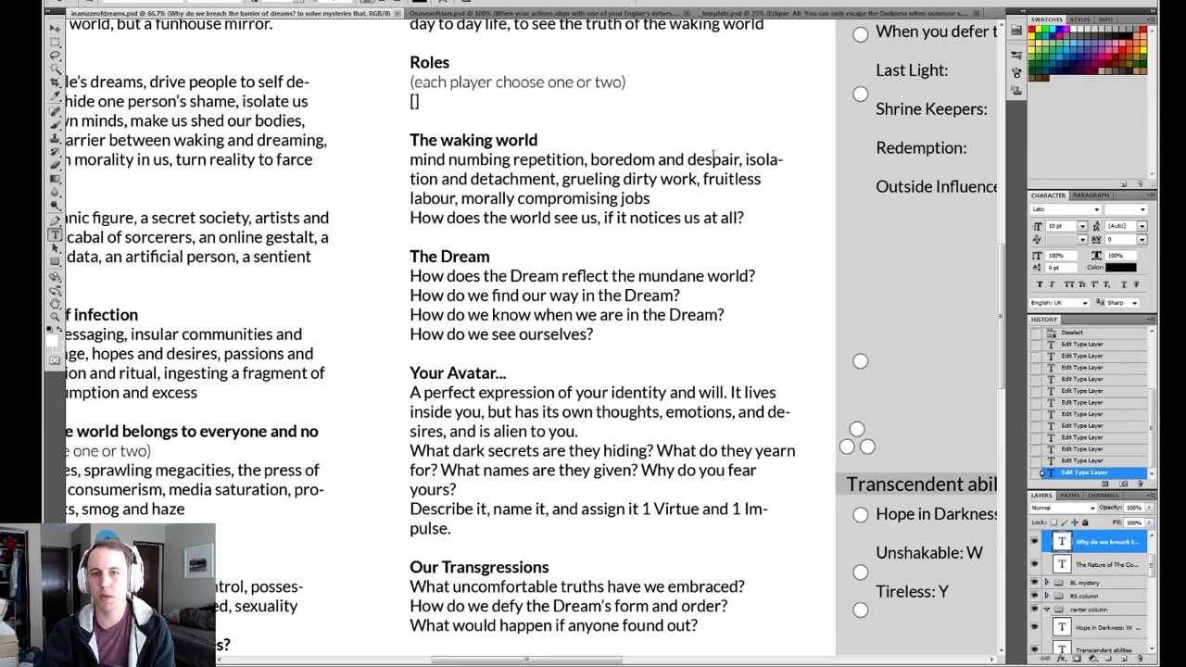
left_click_drag(739, 160, 590, 160)
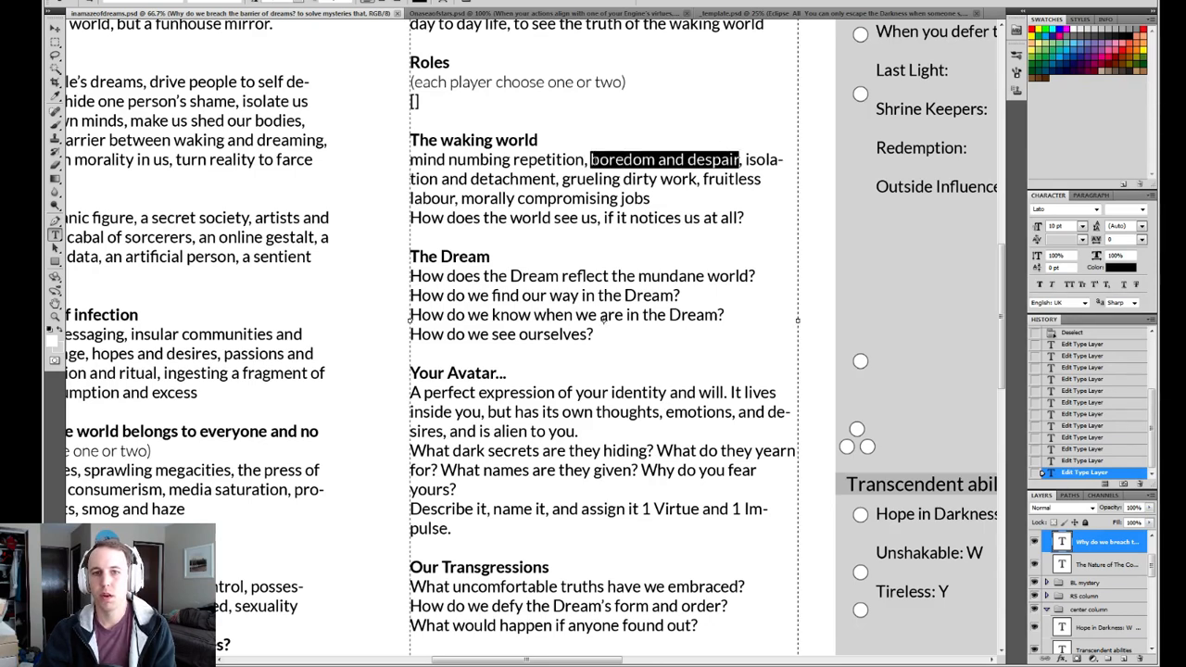
left_click(585, 161)
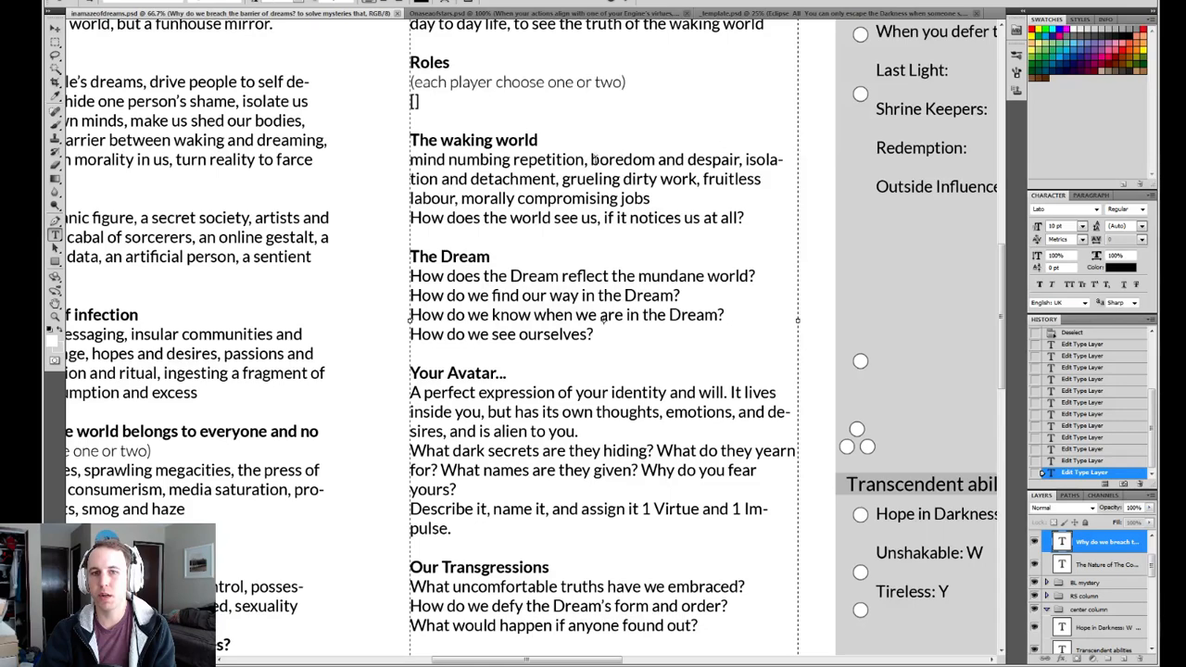
left_click_drag(590, 160, 740, 159)
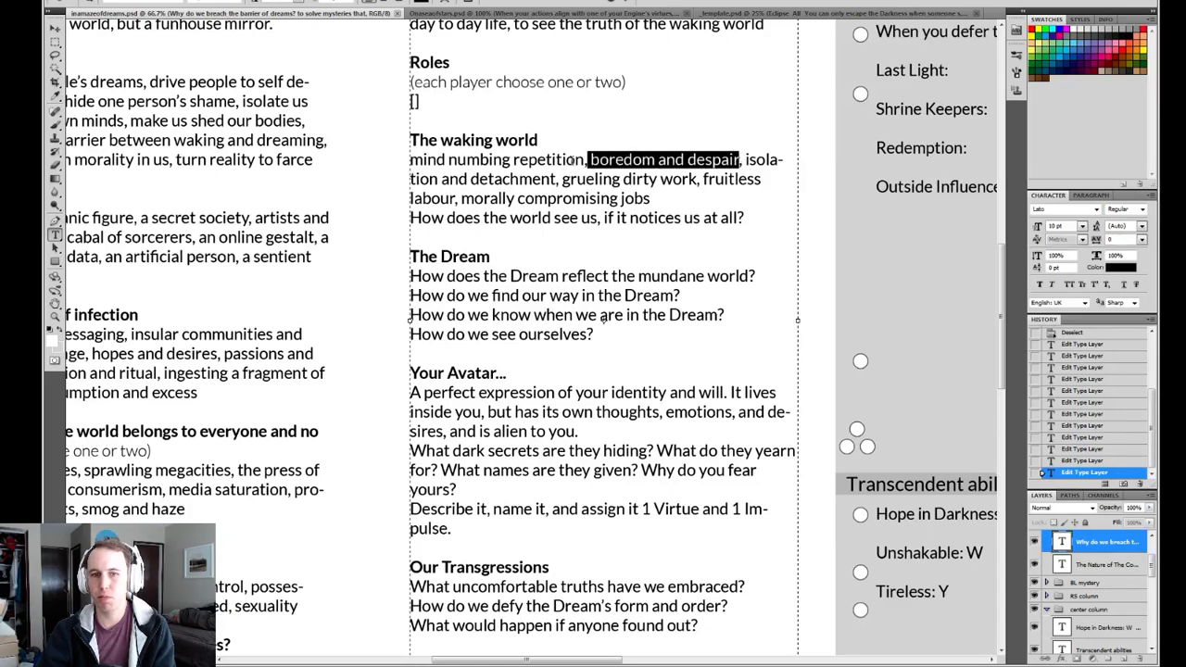
left_click_drag(586, 160, 410, 159)
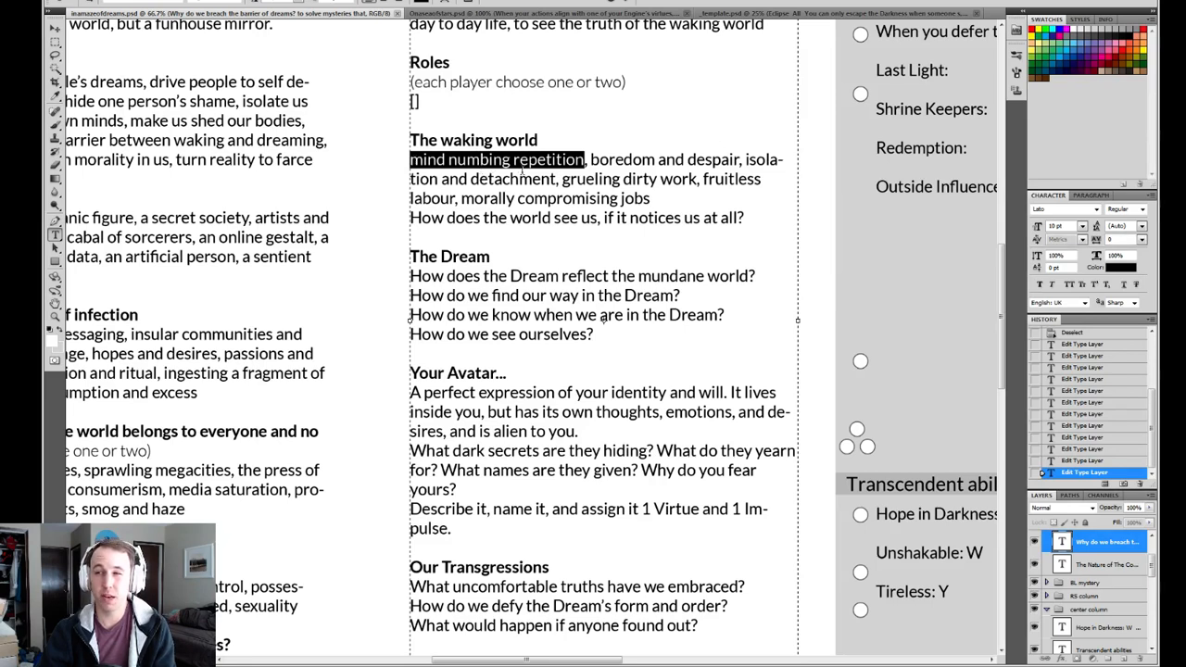
left_click(521, 172)
left_click_drag(436, 161, 585, 162)
left_click(549, 176)
left_click(552, 180)
left_click(585, 159)
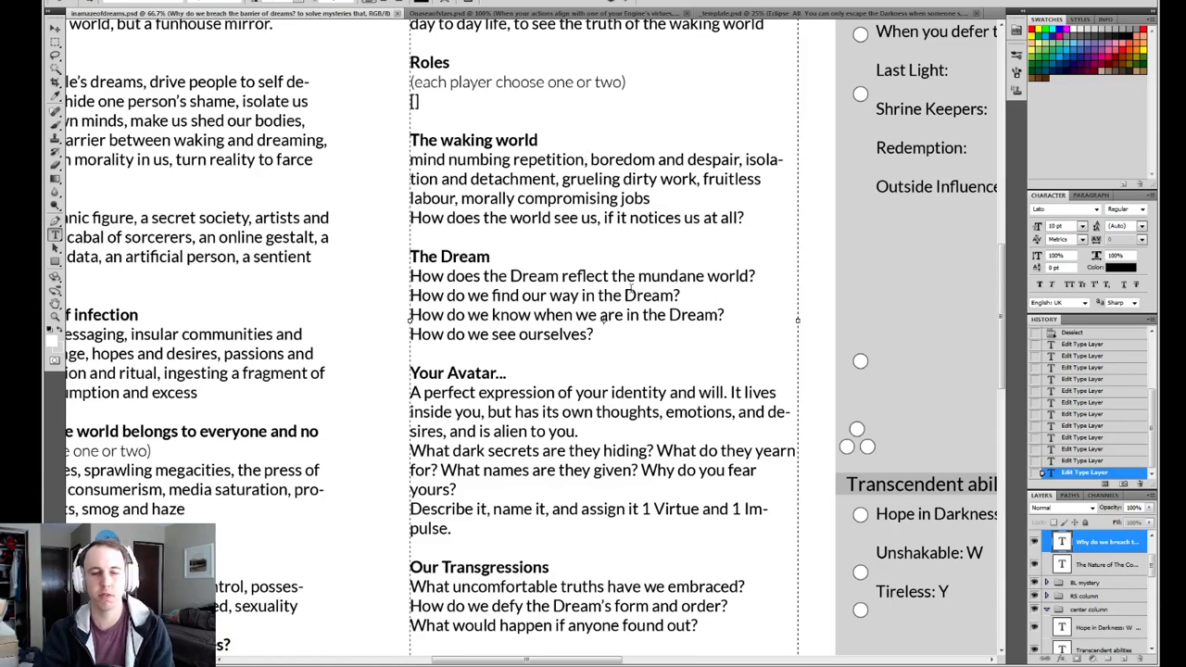
Review the first two questions under "The Dream", on reflecting the mundane world and finding our way.
scroll(630, 289, "down", 1)
scroll(614, 265, "down", 1)
scroll(602, 262, "down", 2)
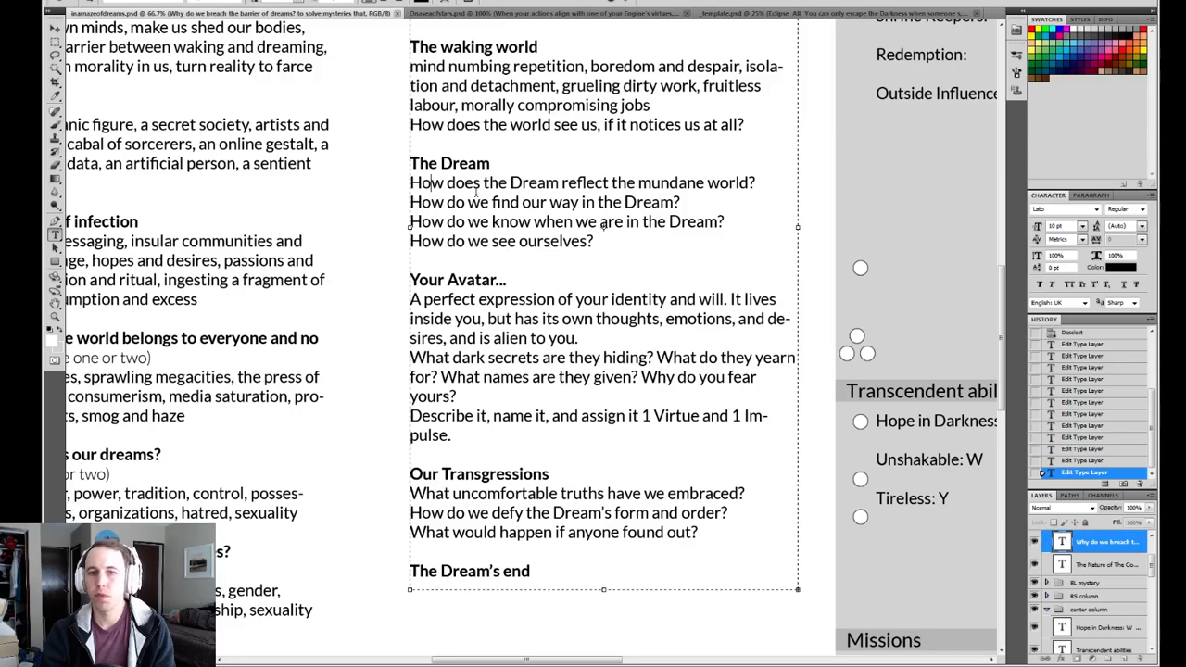
left_click_drag(757, 184, 397, 185)
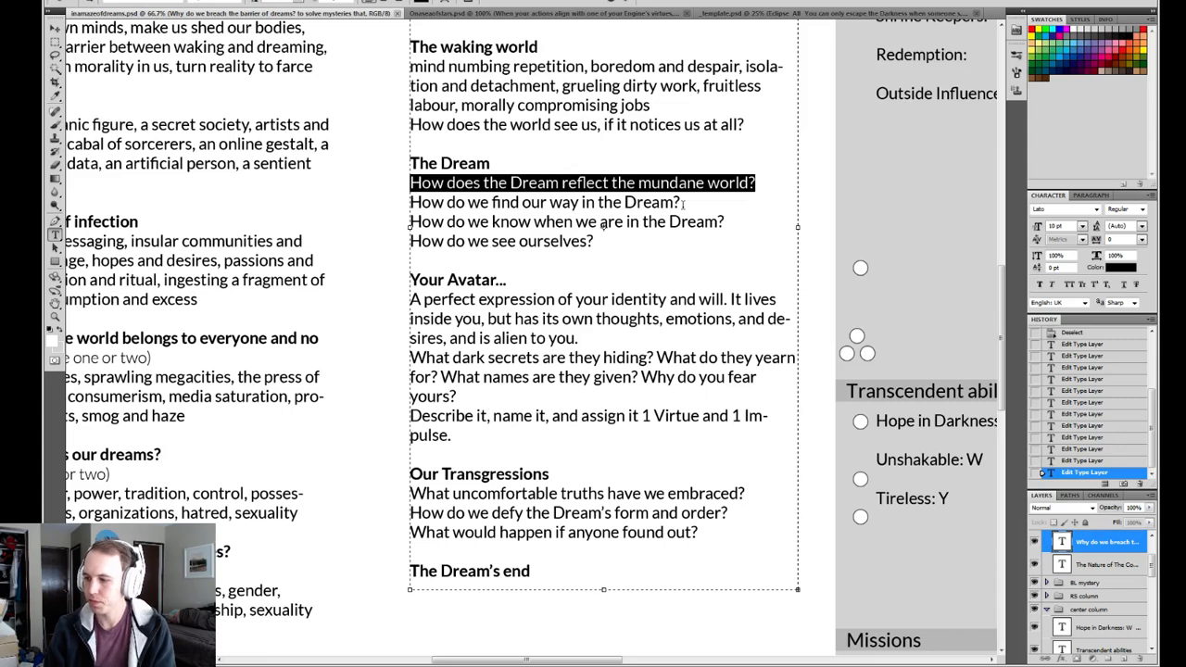
left_click(519, 216)
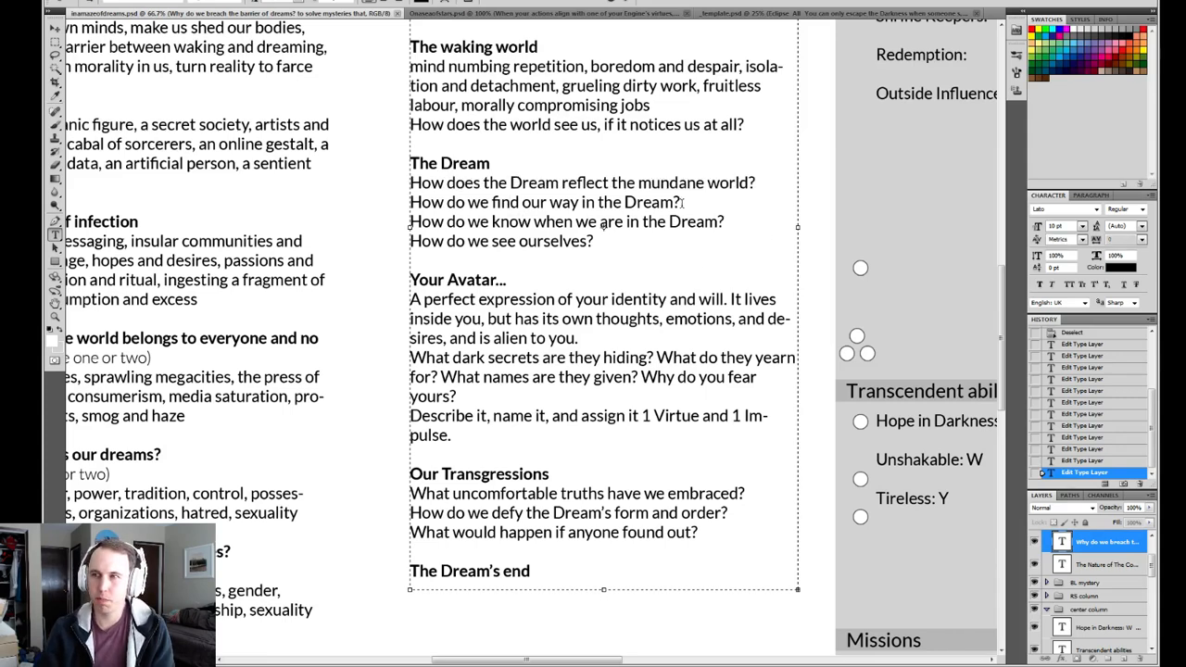
left_click_drag(680, 202, 410, 204)
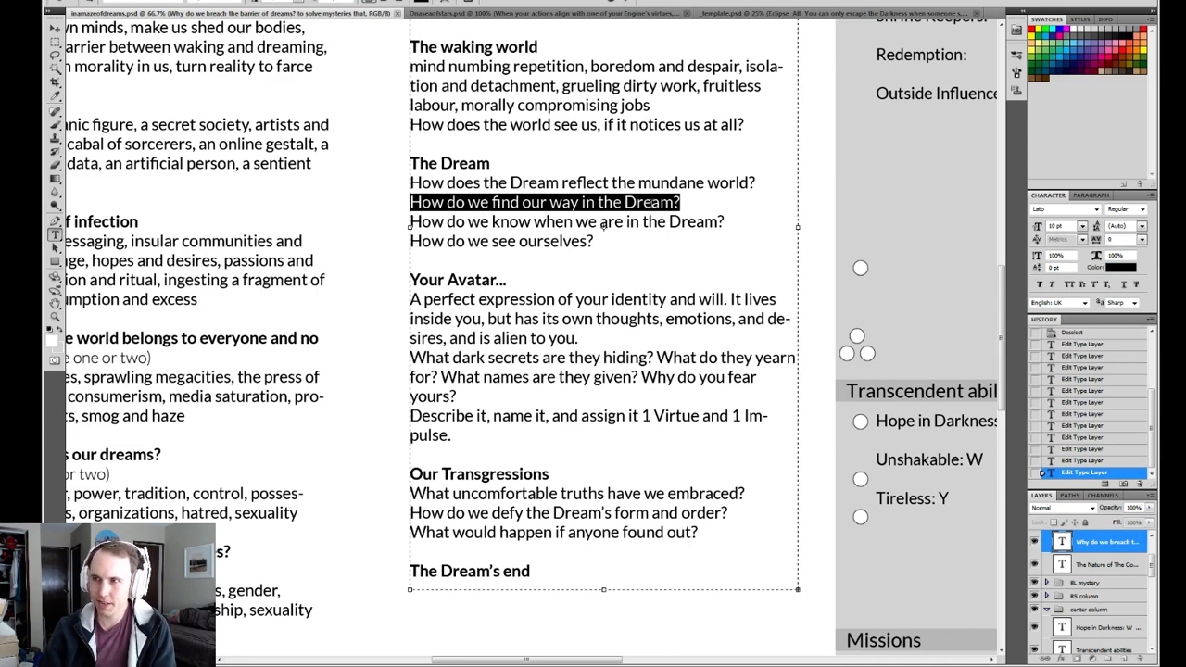
left_click(704, 202)
left_click_drag(682, 202, 386, 209)
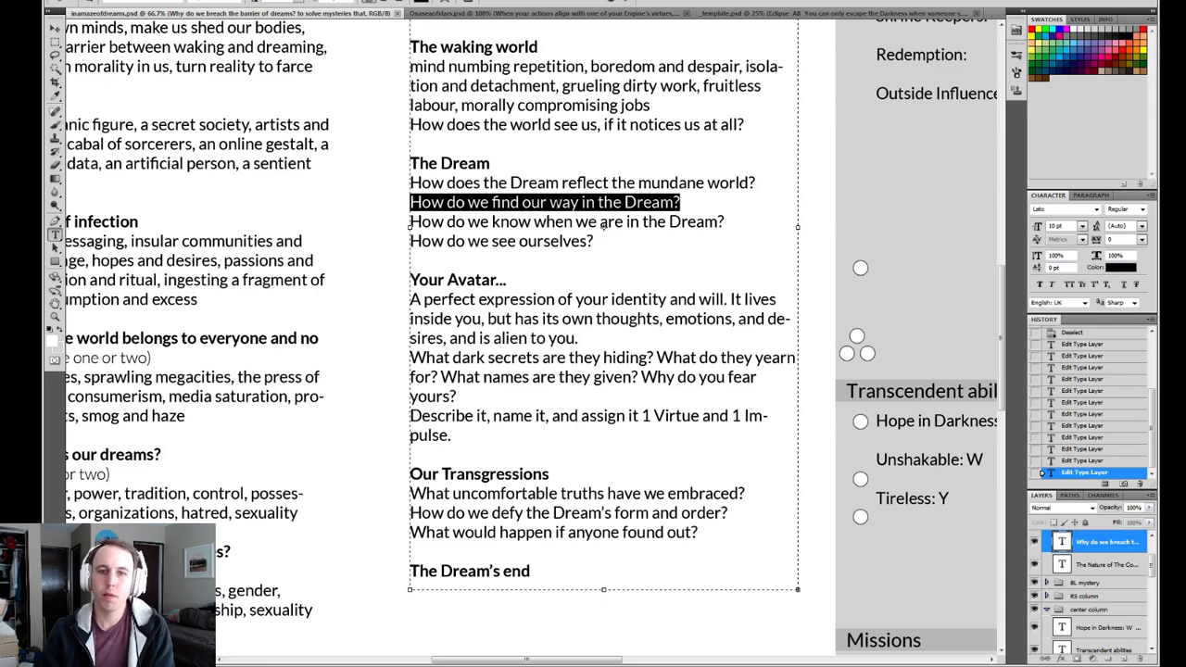
Compare the questions "How do we find our way in the Dream?" and "How do we know when we are in the Dream?".
left_click_drag(727, 223, 430, 222)
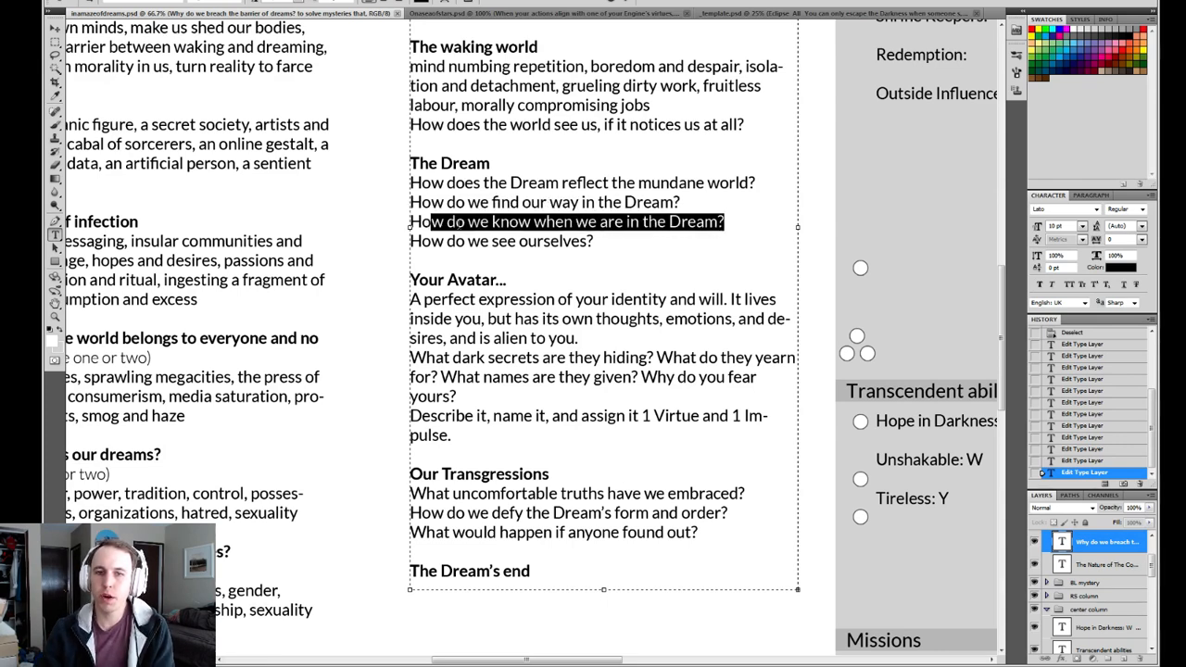
left_click(729, 222)
left_click_drag(732, 222, 454, 221)
left_click(582, 203)
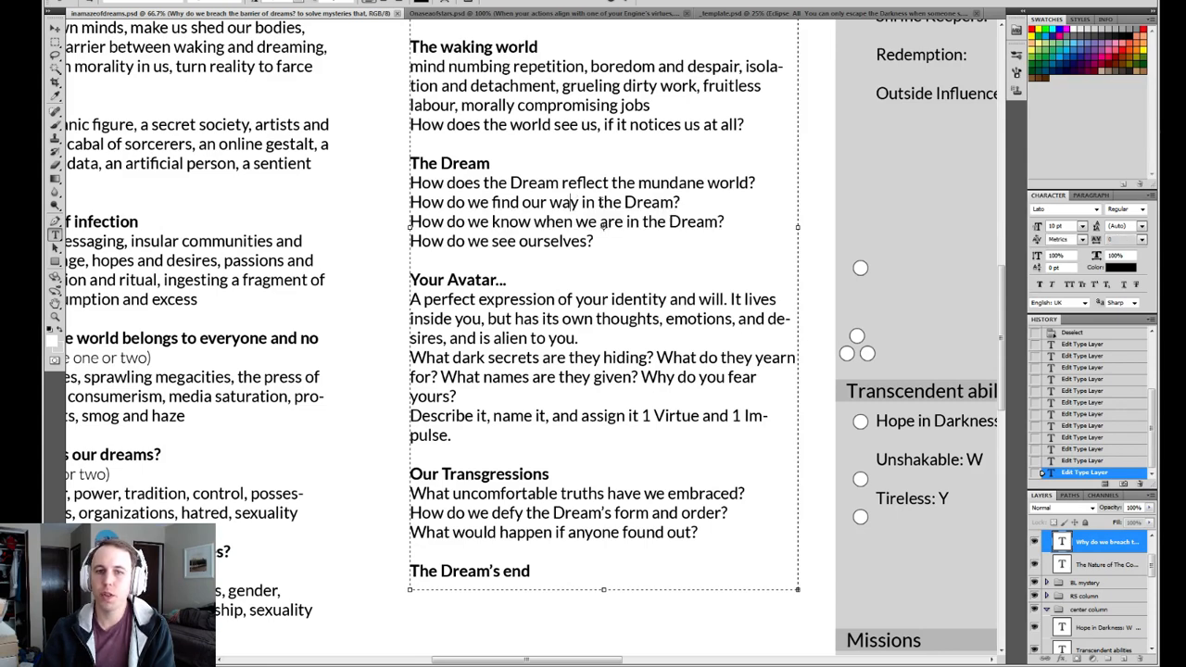
left_click_drag(703, 202, 409, 203)
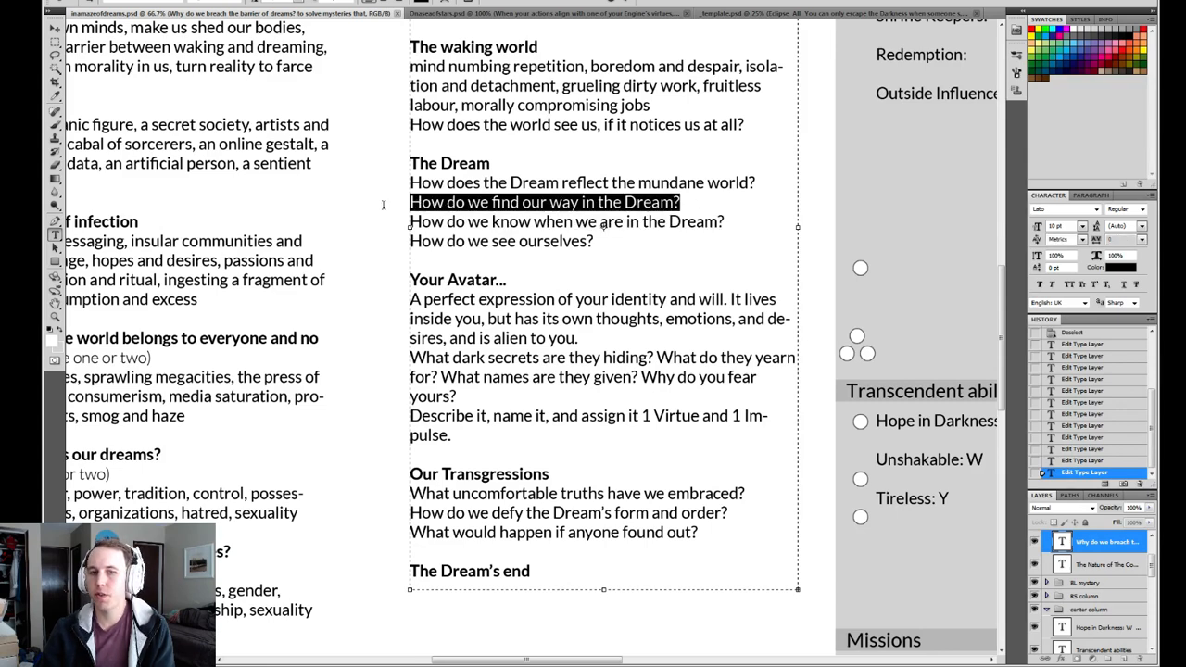
left_click(732, 223)
left_click_drag(700, 202, 410, 202)
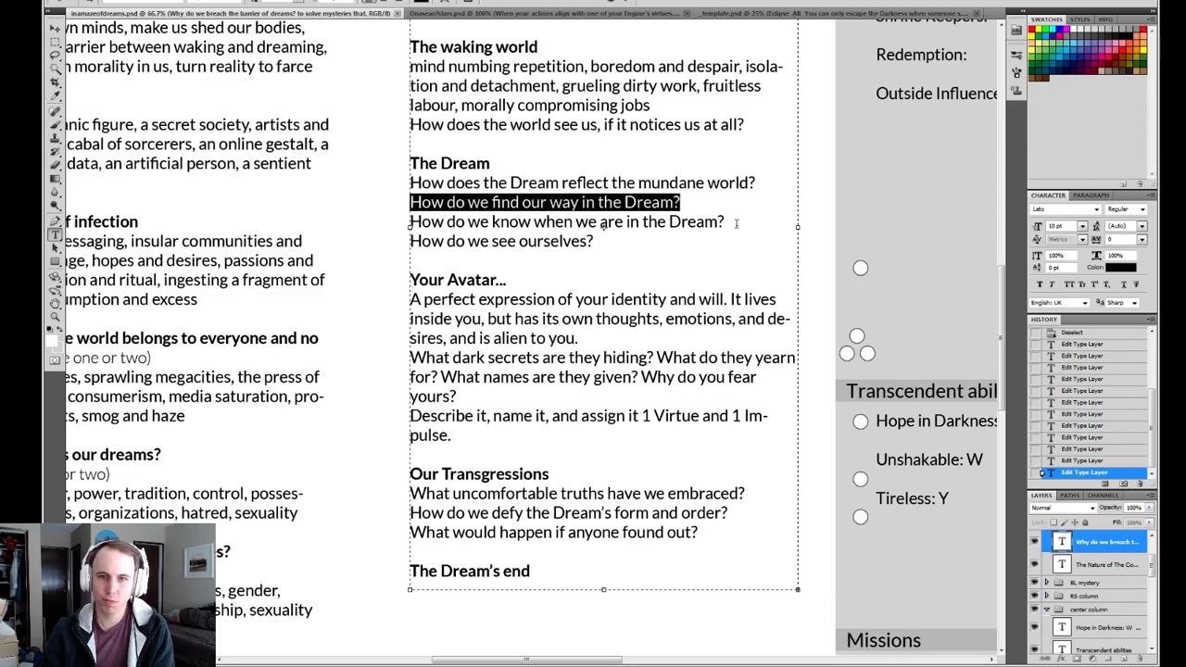
left_click(737, 222)
left_click_drag(736, 222, 409, 222)
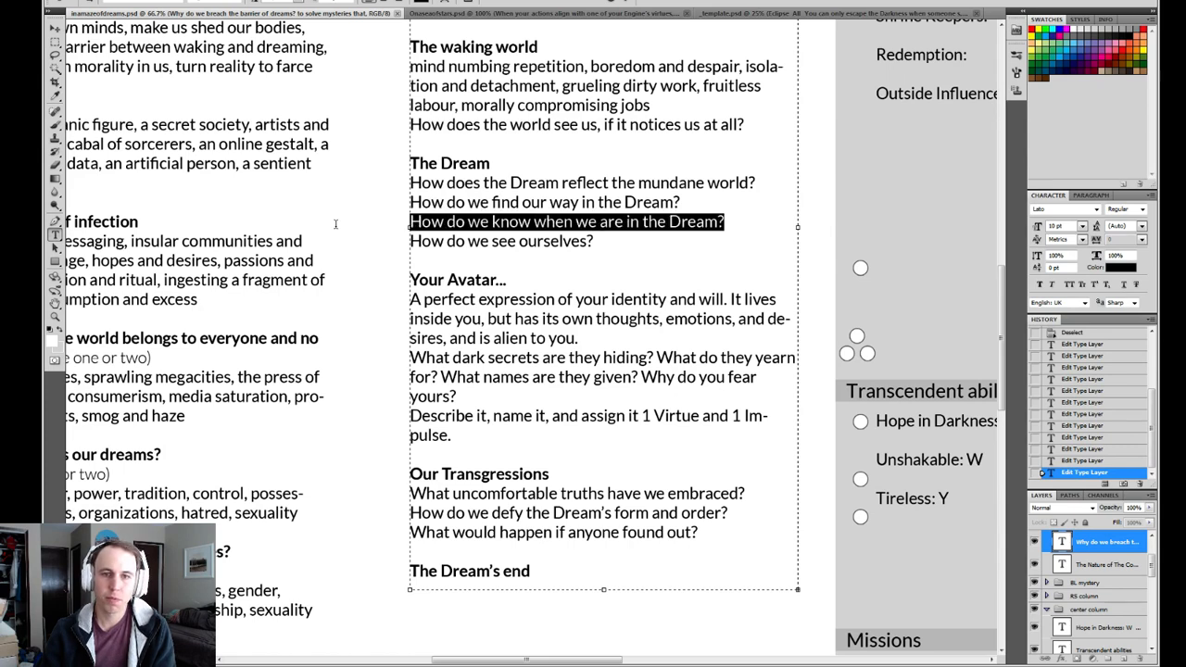
left_click(732, 222)
left_click_drag(732, 223, 409, 223)
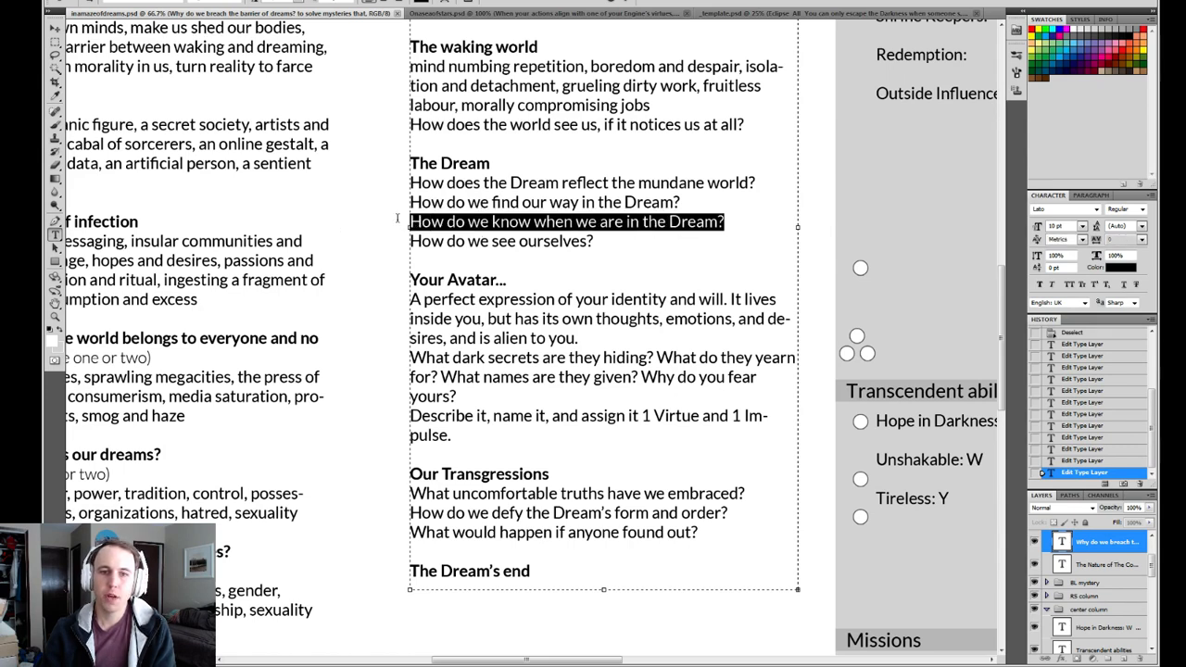
left_click(729, 224)
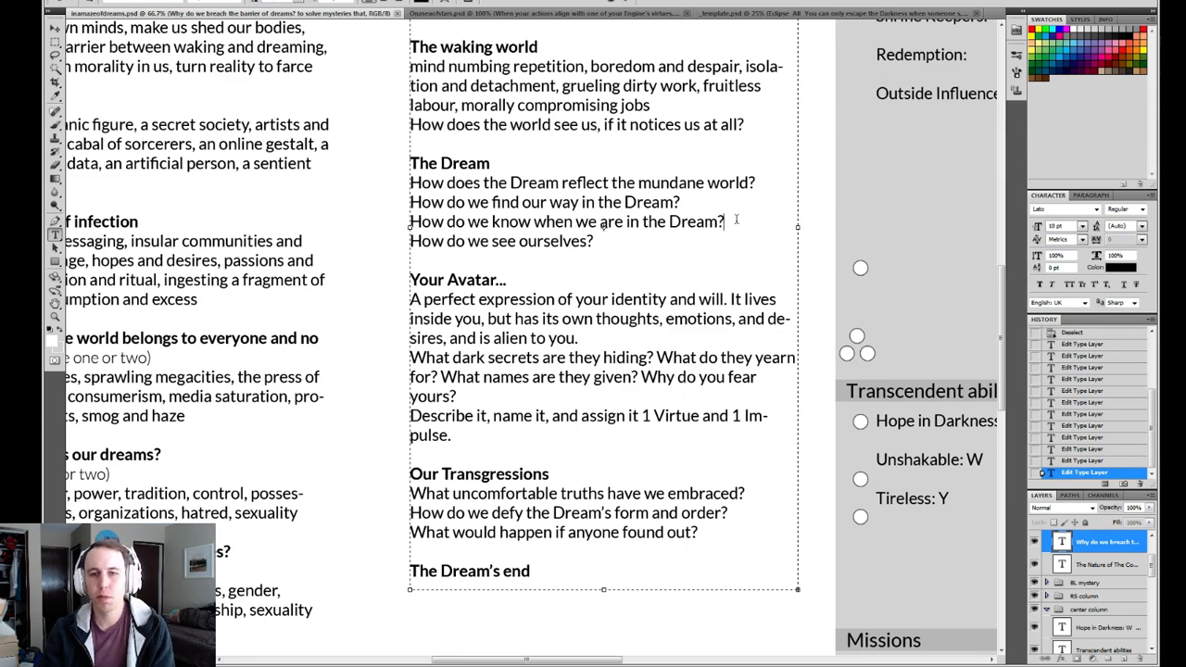
key("shift+Home")
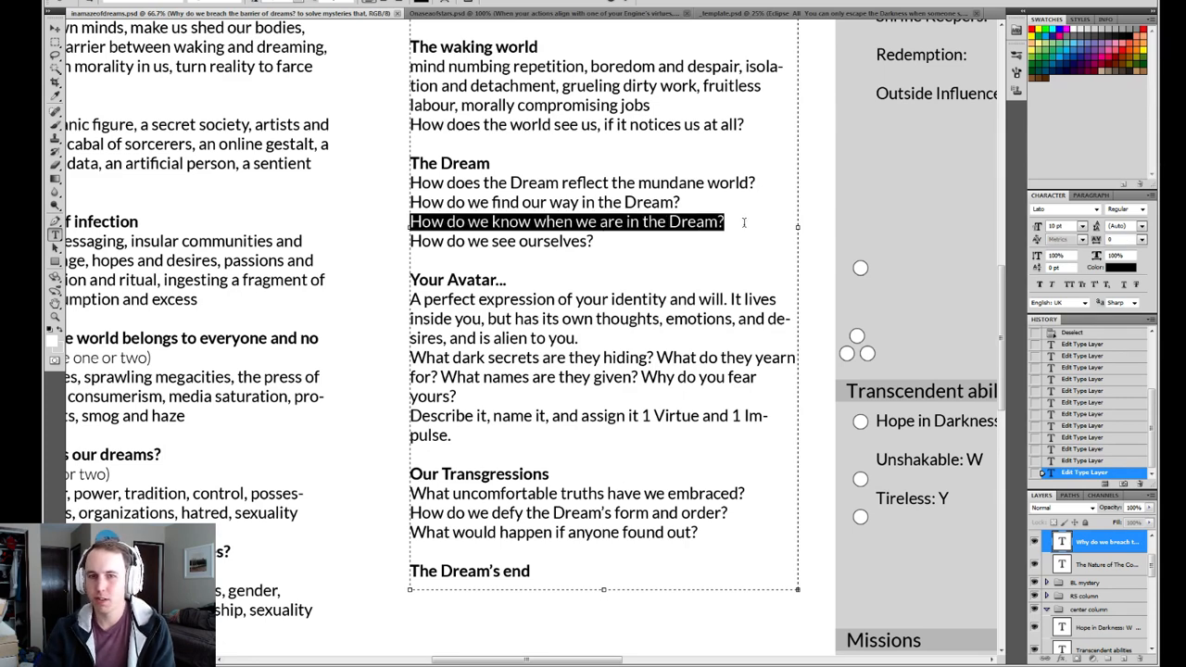
left_click_drag(744, 222, 361, 228)
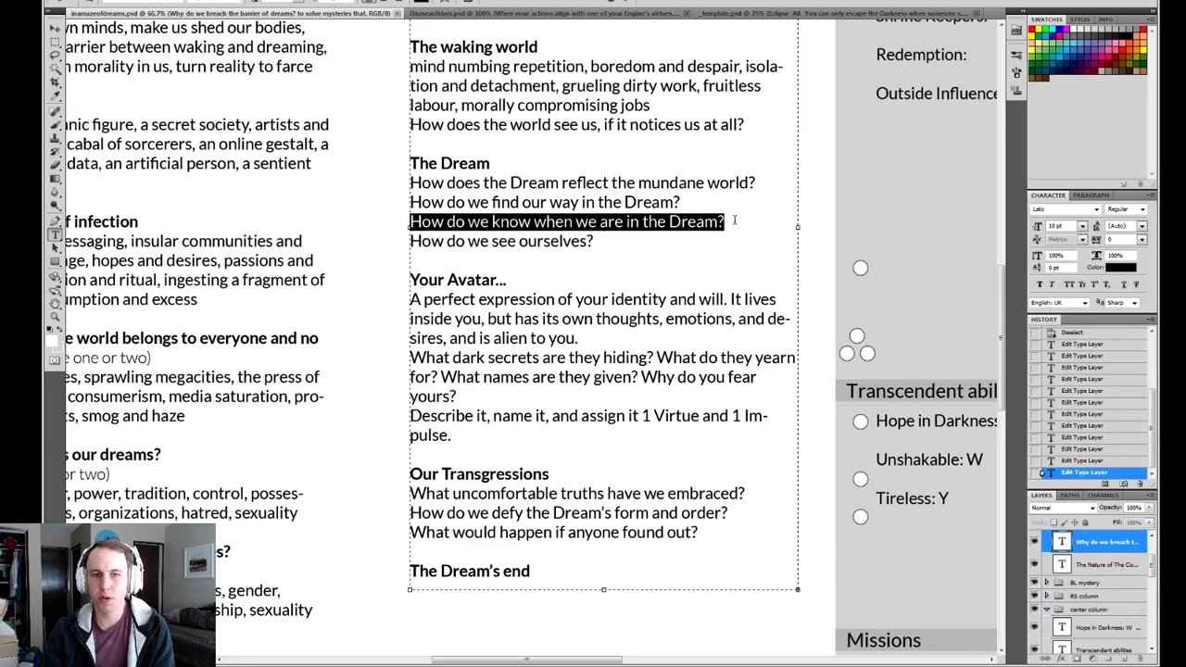
Review the question "How do we see ourselves?" and the dark-secrets question under "Your Avatar...".
key("Down")
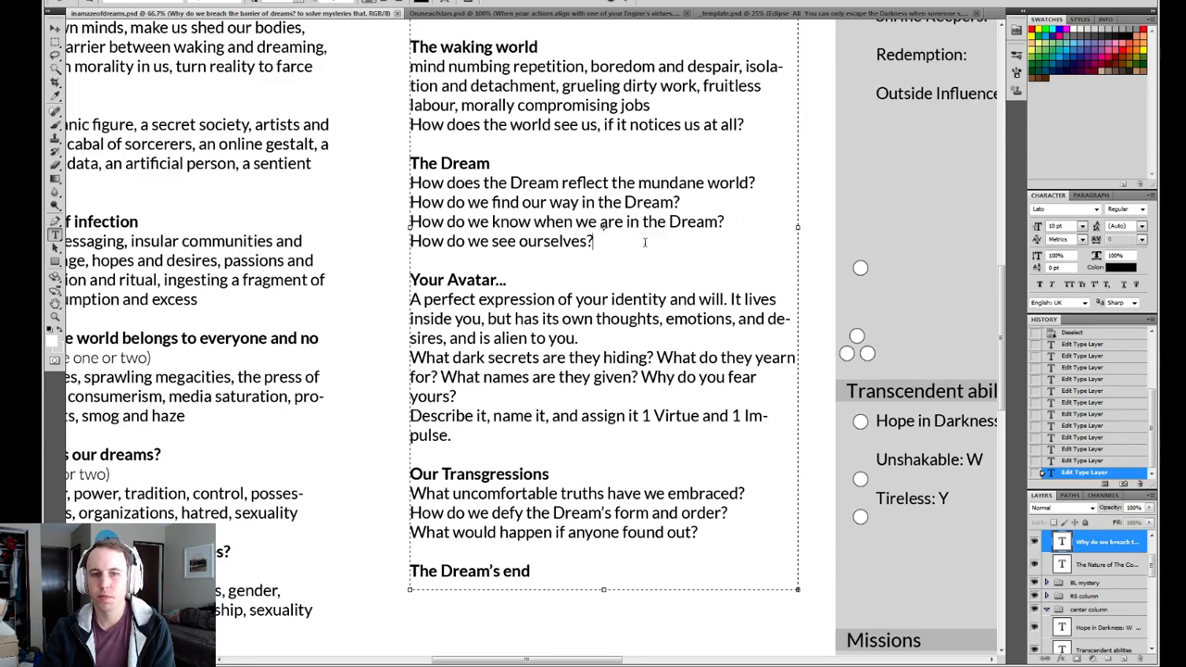
key("shift+Home")
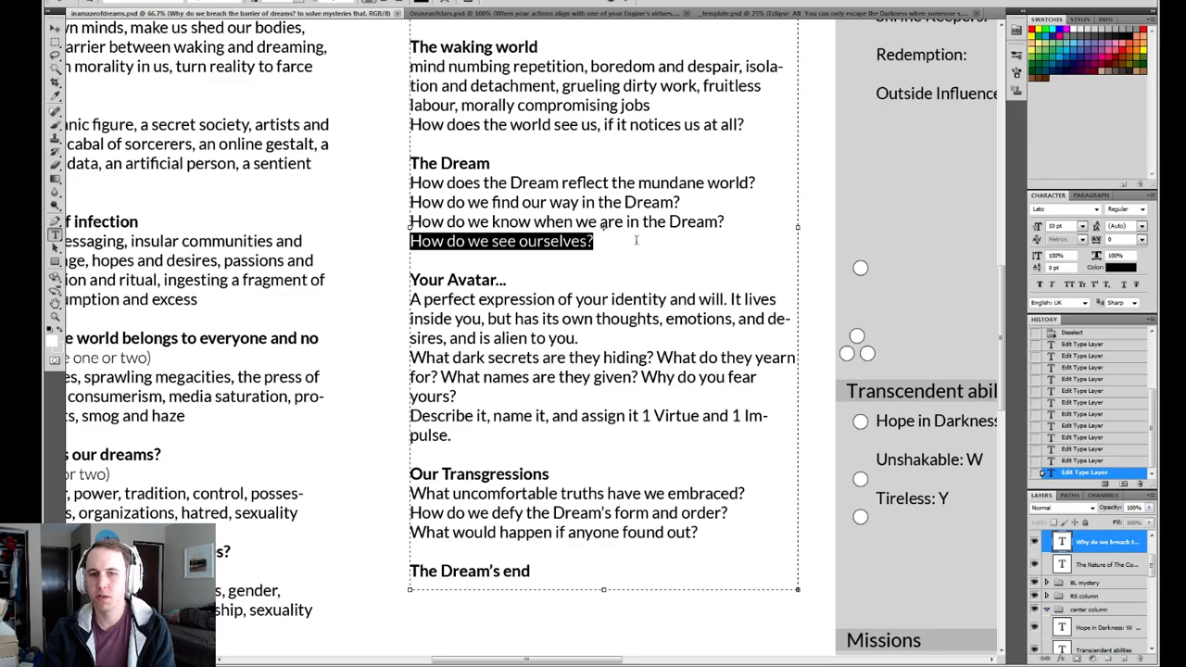
left_click(637, 239)
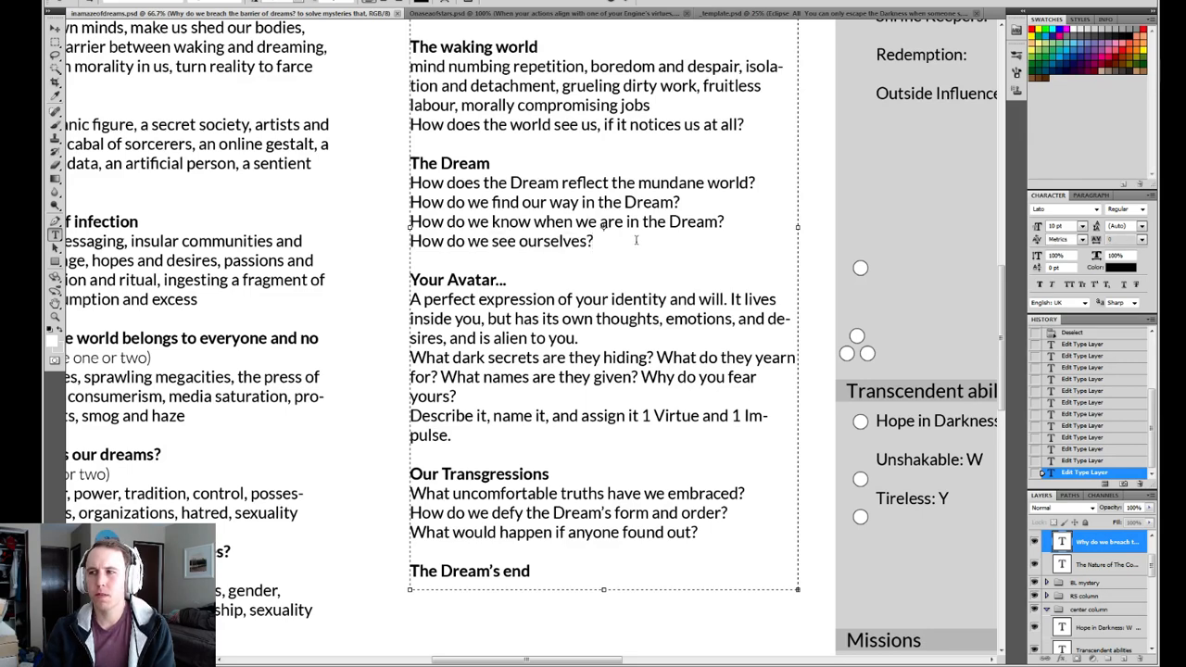
key("shift+Home")
left_click(636, 240)
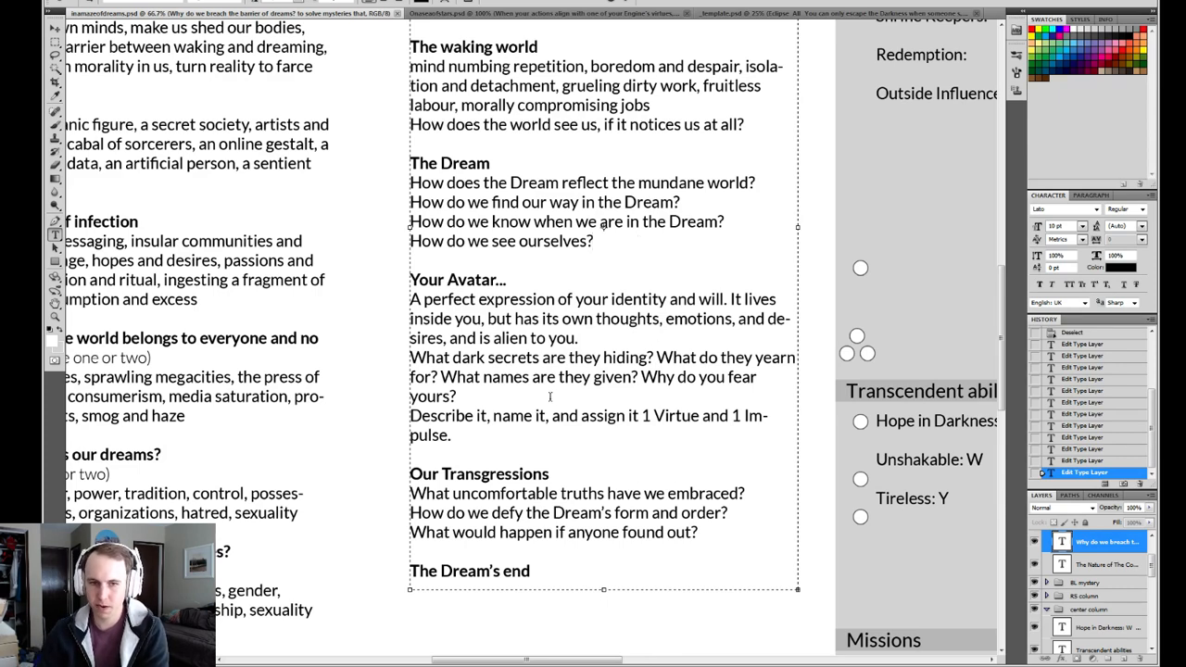
left_click_drag(456, 397, 390, 358)
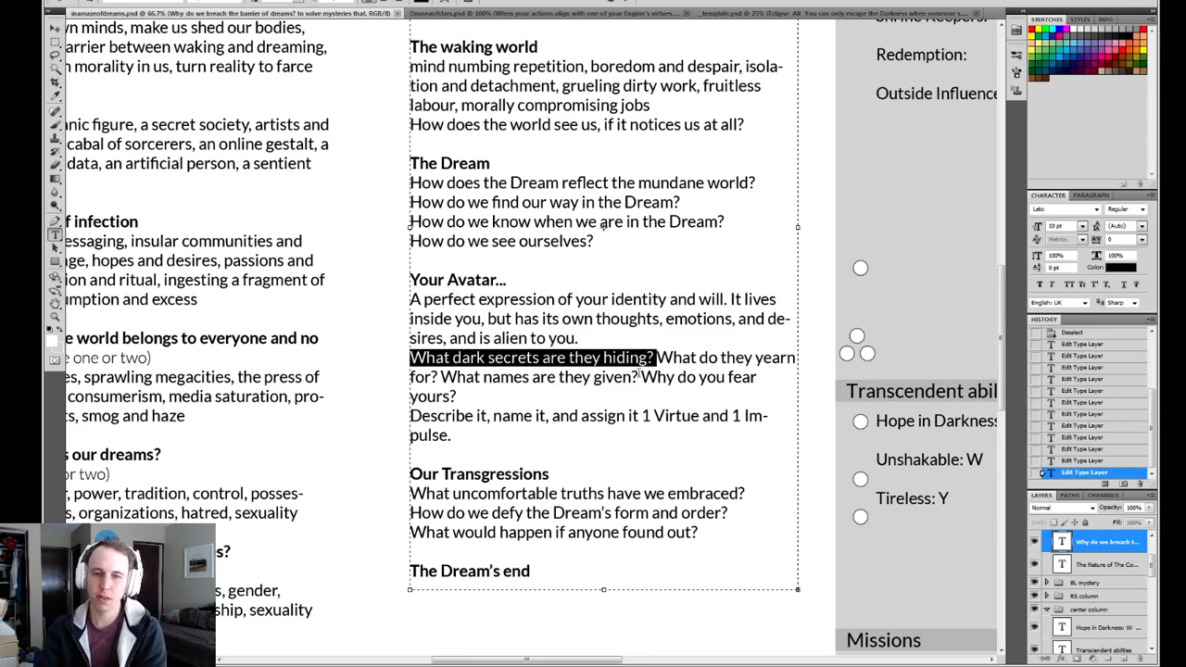
left_click_drag(655, 358, 410, 357)
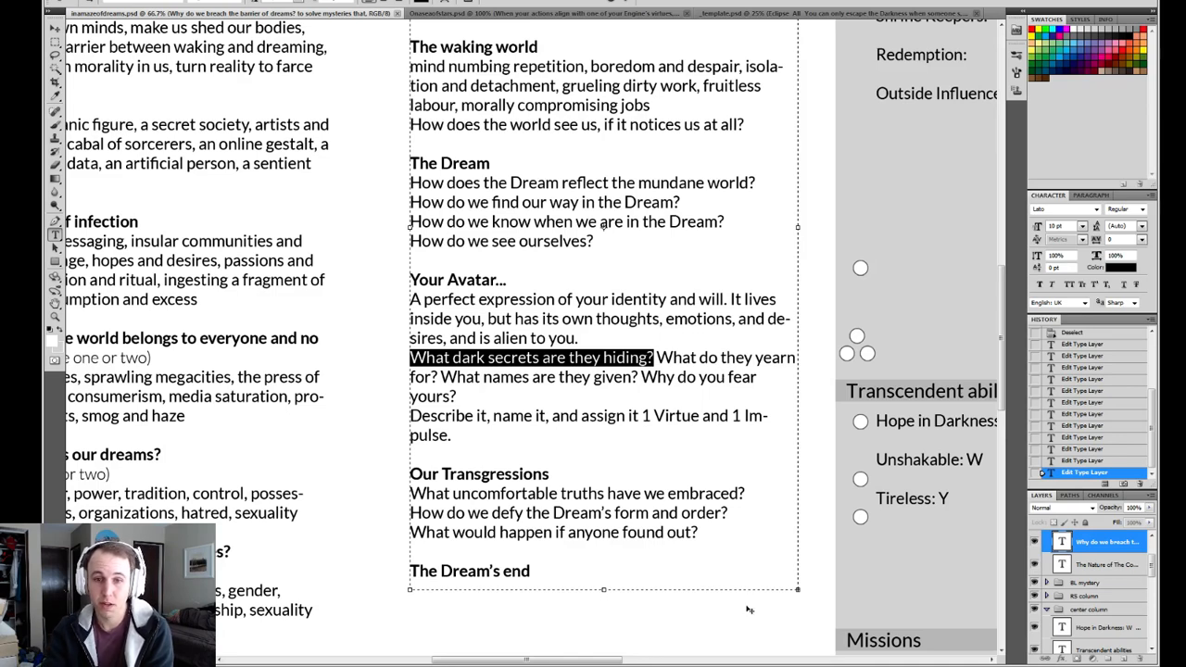
Extend the text box's lower edge to reveal the line under "The Dream's end", and reread the uncomfortable-truths question under "Our Transgressions".
left_click_drag(603, 589, 603, 643)
left_click(669, 535)
left_click_drag(748, 497, 384, 498)
left_click(536, 496)
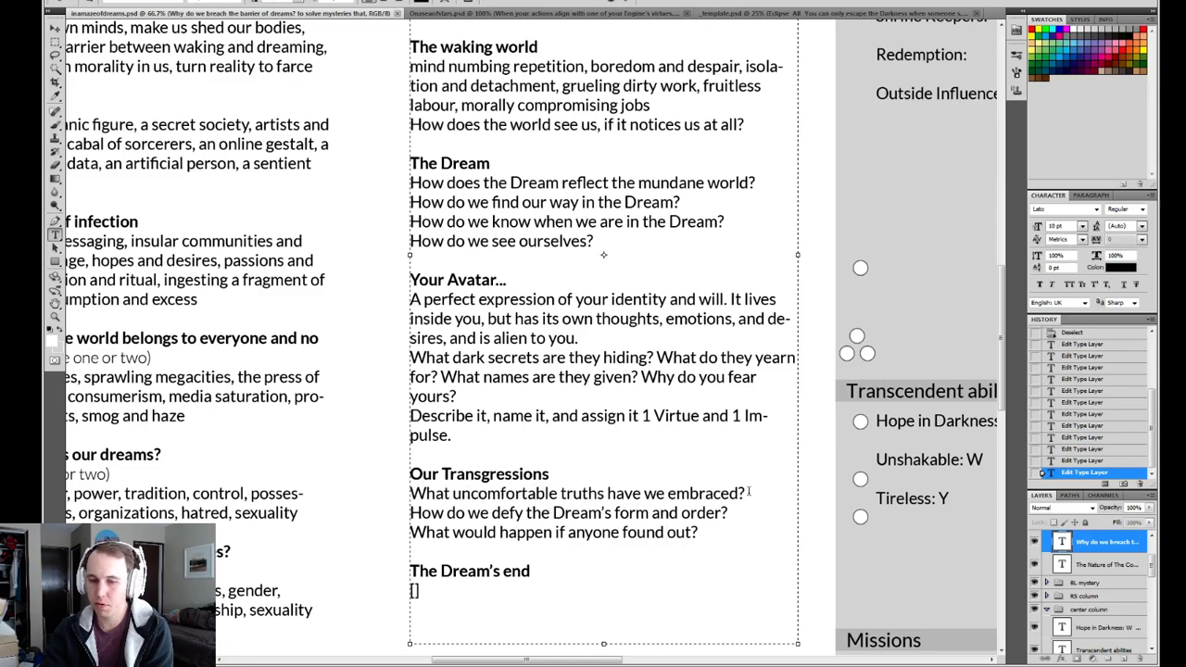
left_click_drag(752, 491, 408, 493)
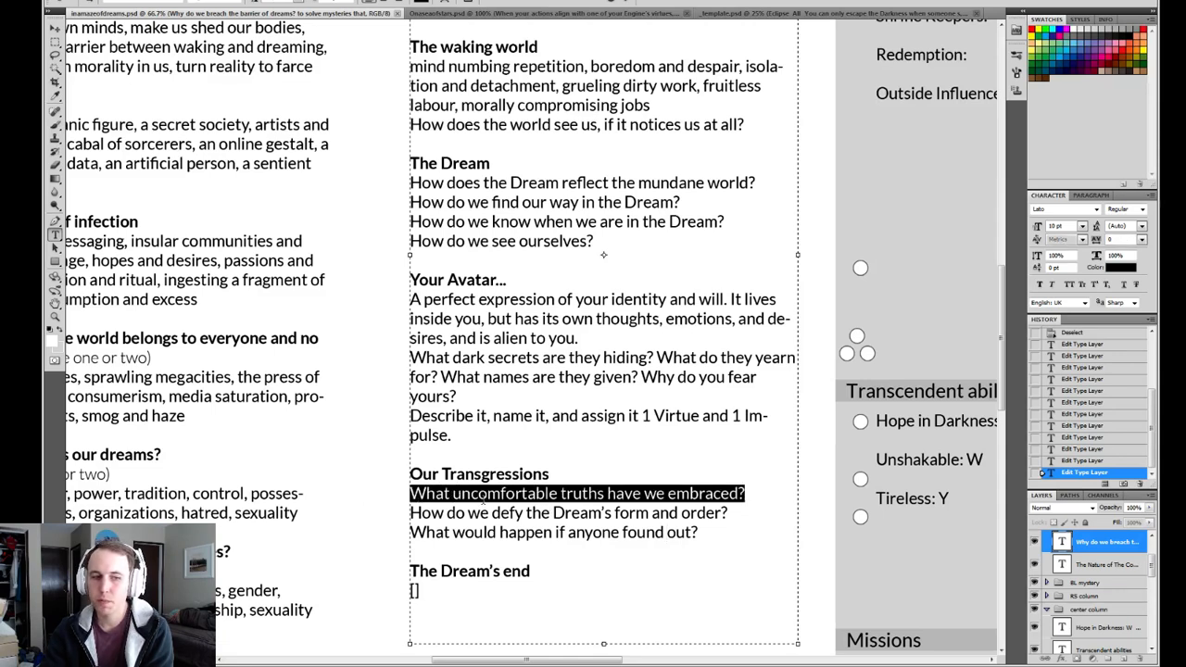
scroll(477, 561, "down", 3)
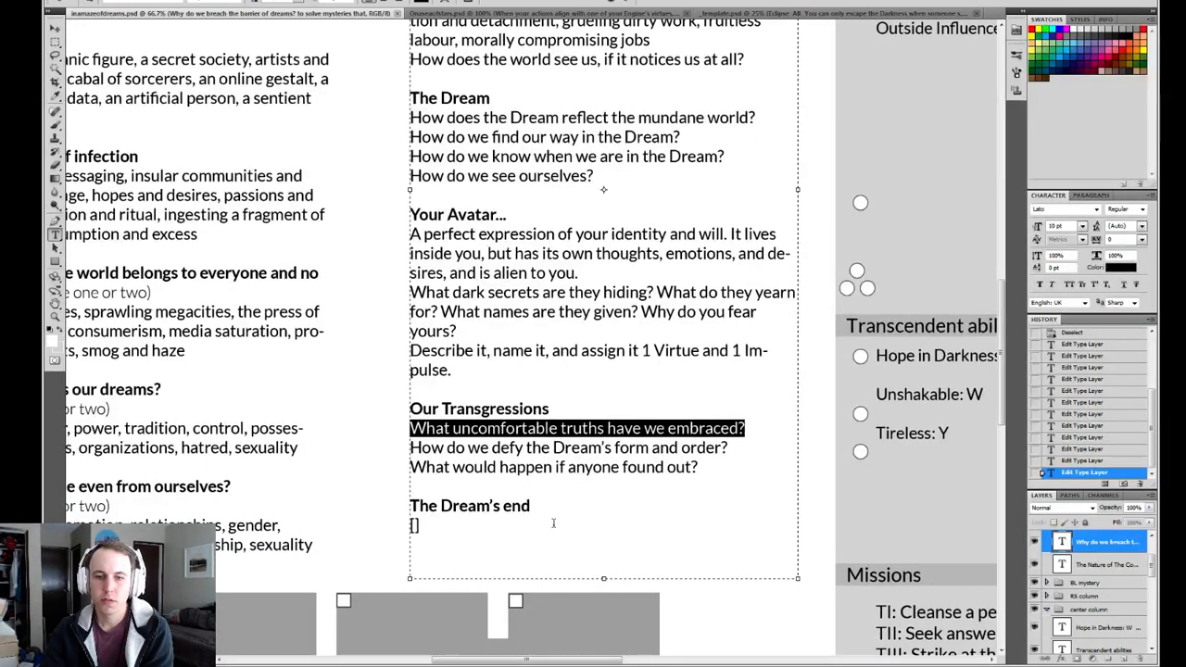
Review the three questions under "Our Transgressions", on uncomfortable truths, defying the Dream's form and order, and anyone finding out.
key("ctrl+Return")
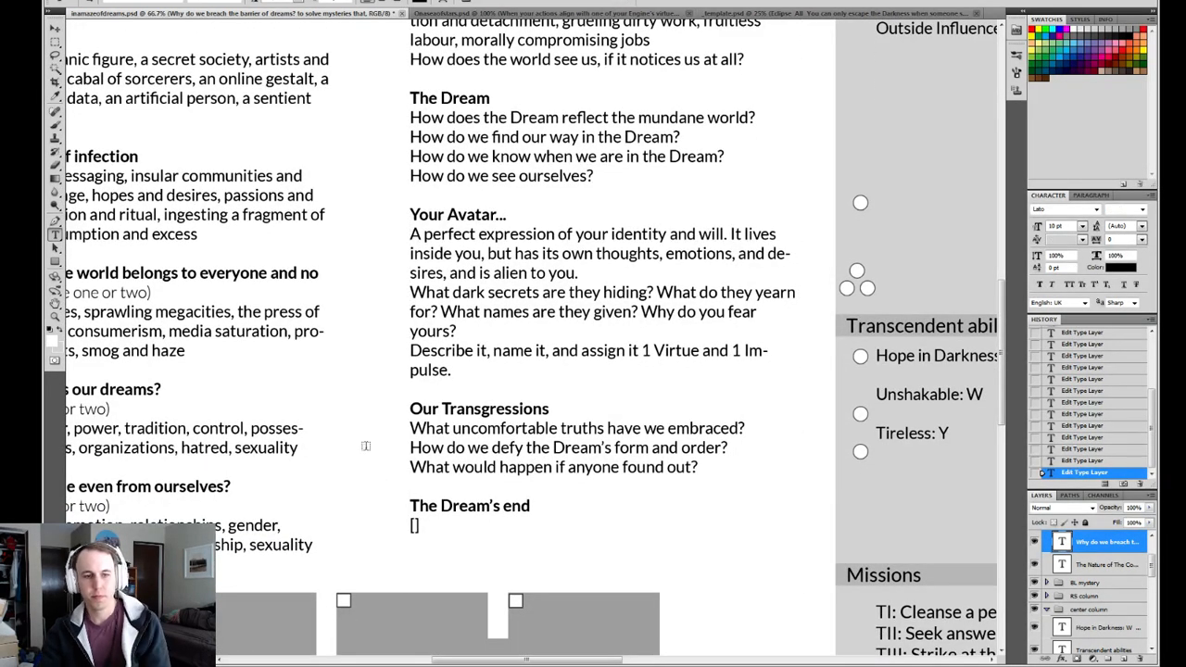
left_click_drag(405, 443, 549, 435)
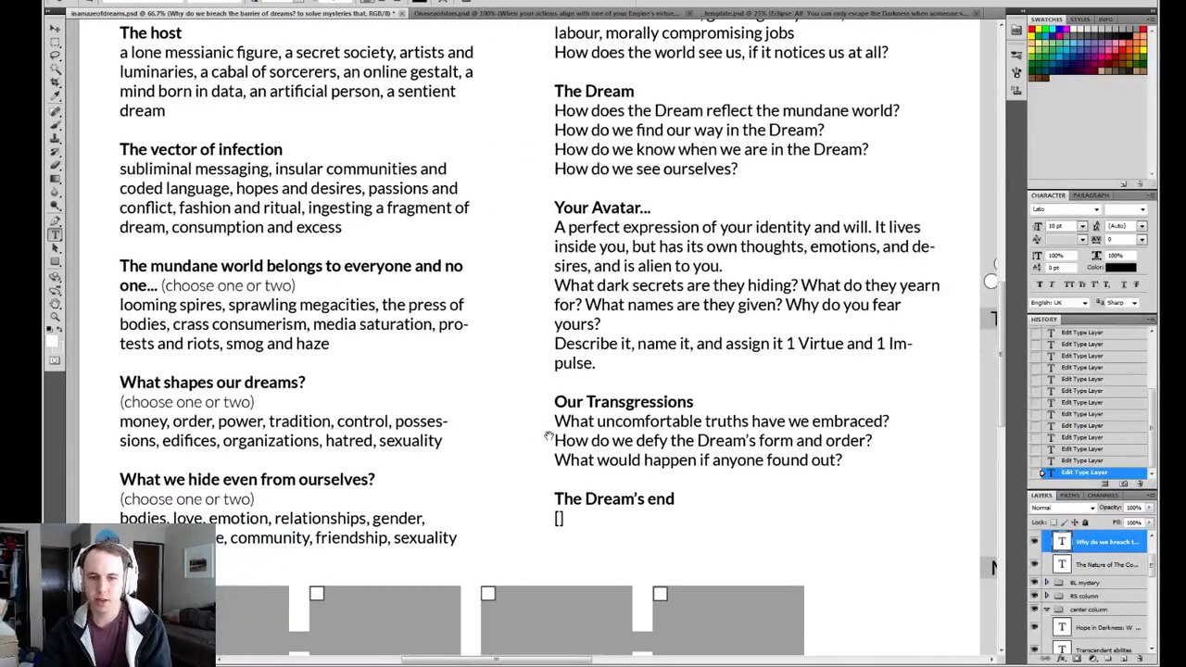
left_click(889, 421)
left_click_drag(889, 422, 554, 421)
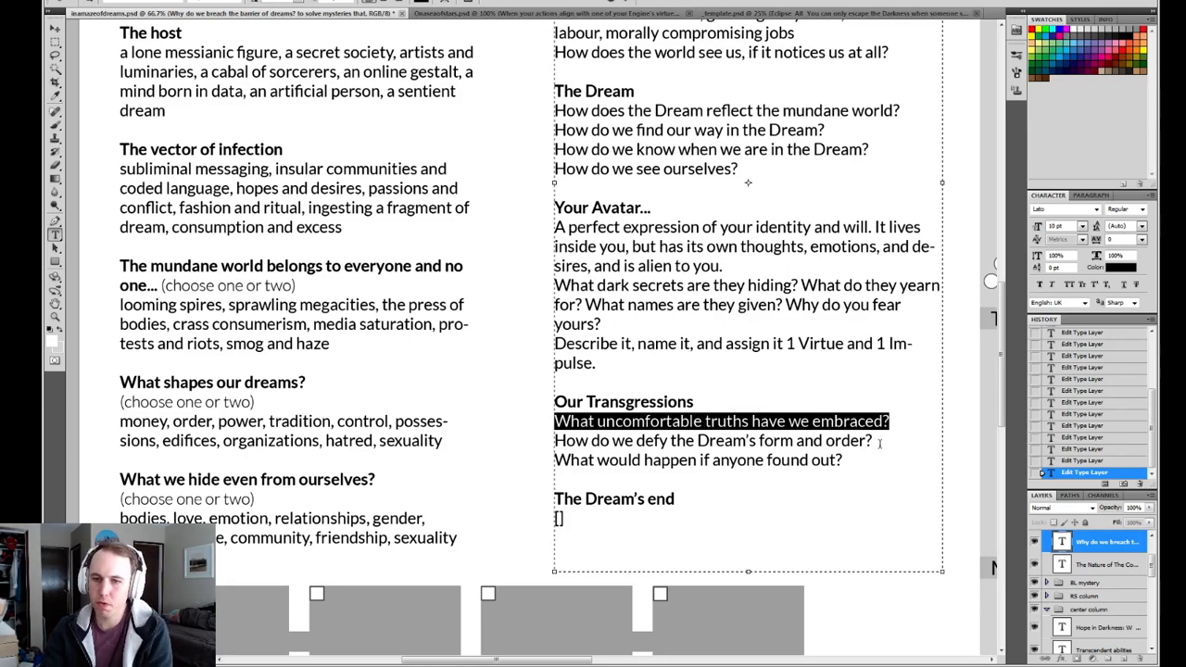
left_click_drag(873, 441, 555, 441)
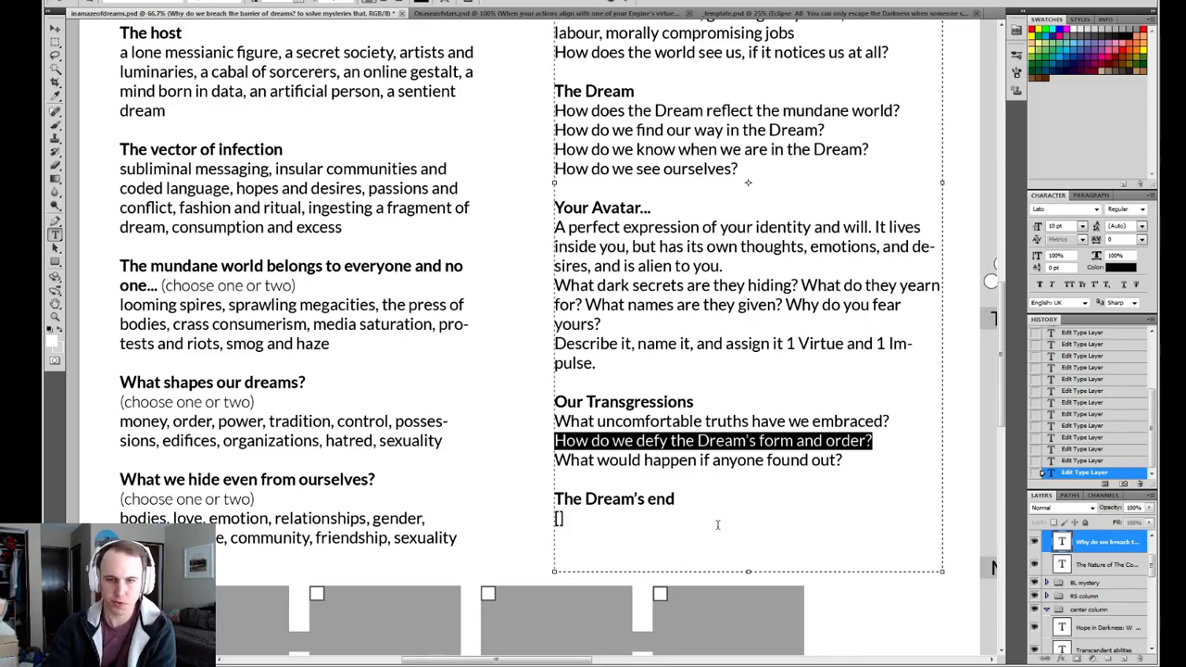
left_click_drag(844, 461, 533, 460)
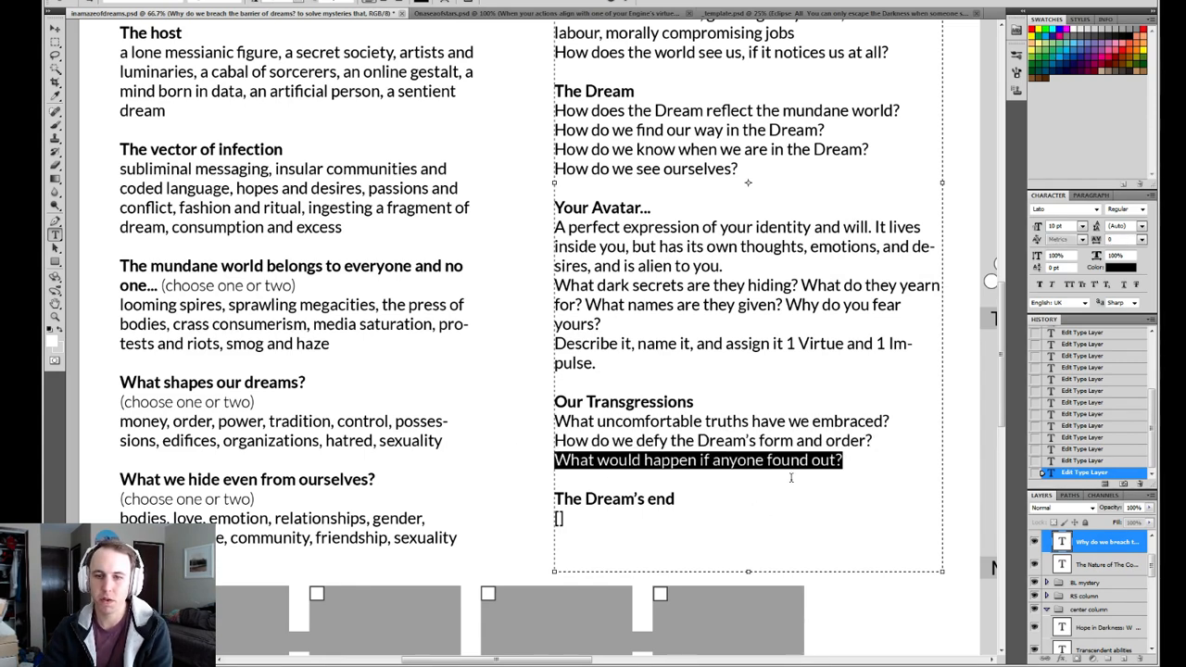
left_click(845, 459)
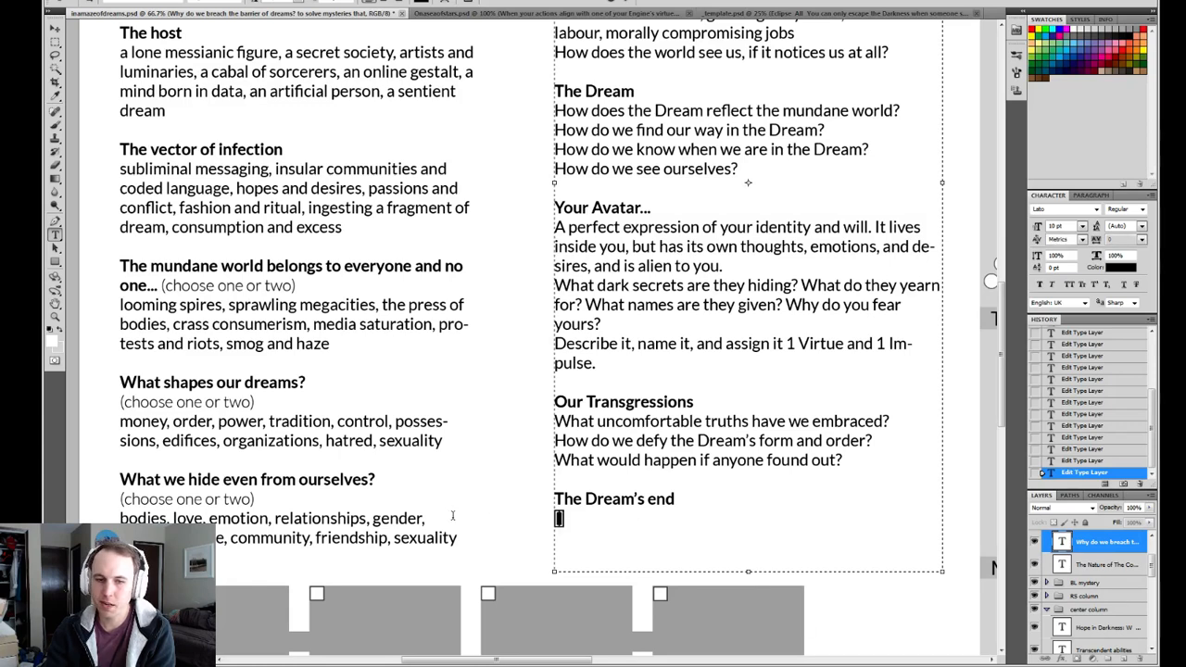
Examine the empty placeholder under "The Dream's end".
left_click_drag(643, 522, 543, 502)
left_click(634, 517)
left_click_drag(622, 522, 453, 514)
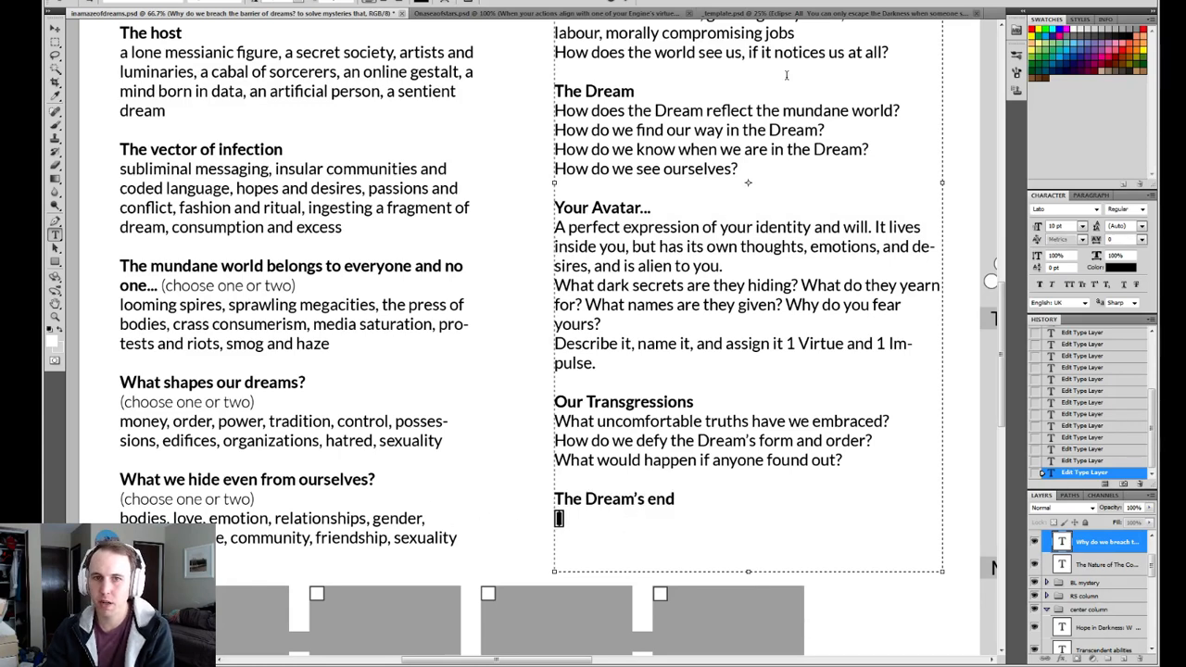
Reread the reasons under "Why do we breach the barrier of dreams?" alongside the empty Roles section.
scroll(669, 460, "up", 5)
scroll(676, 326, "up", 5)
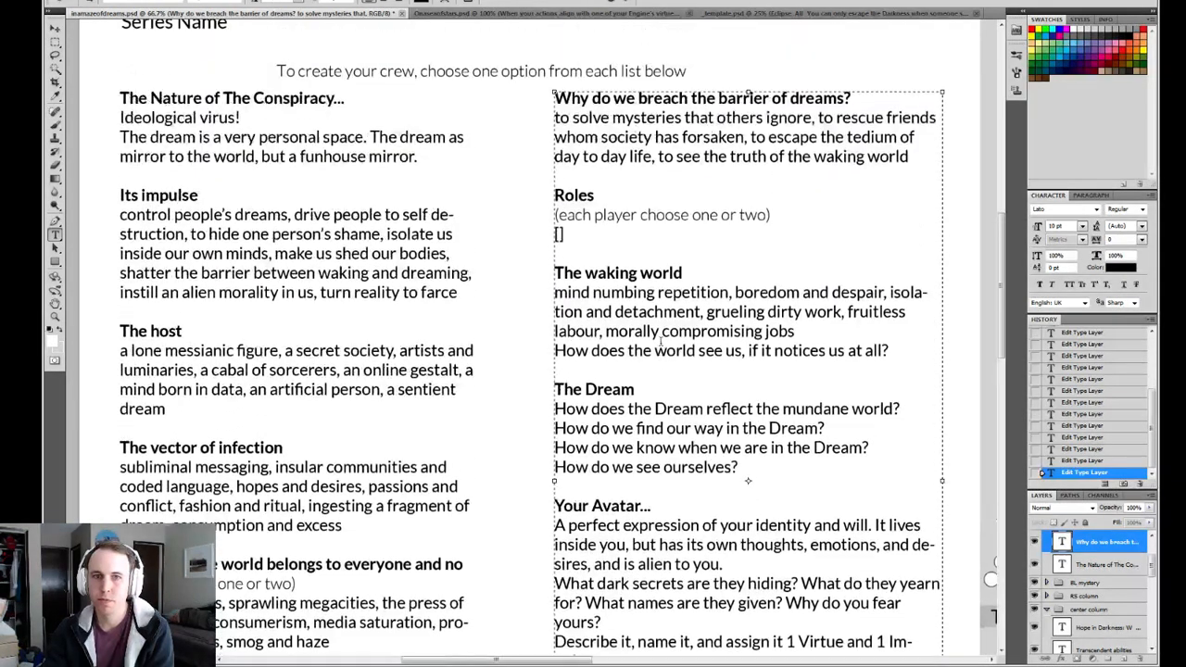
scroll(650, 311, "down", 1)
left_click(652, 194)
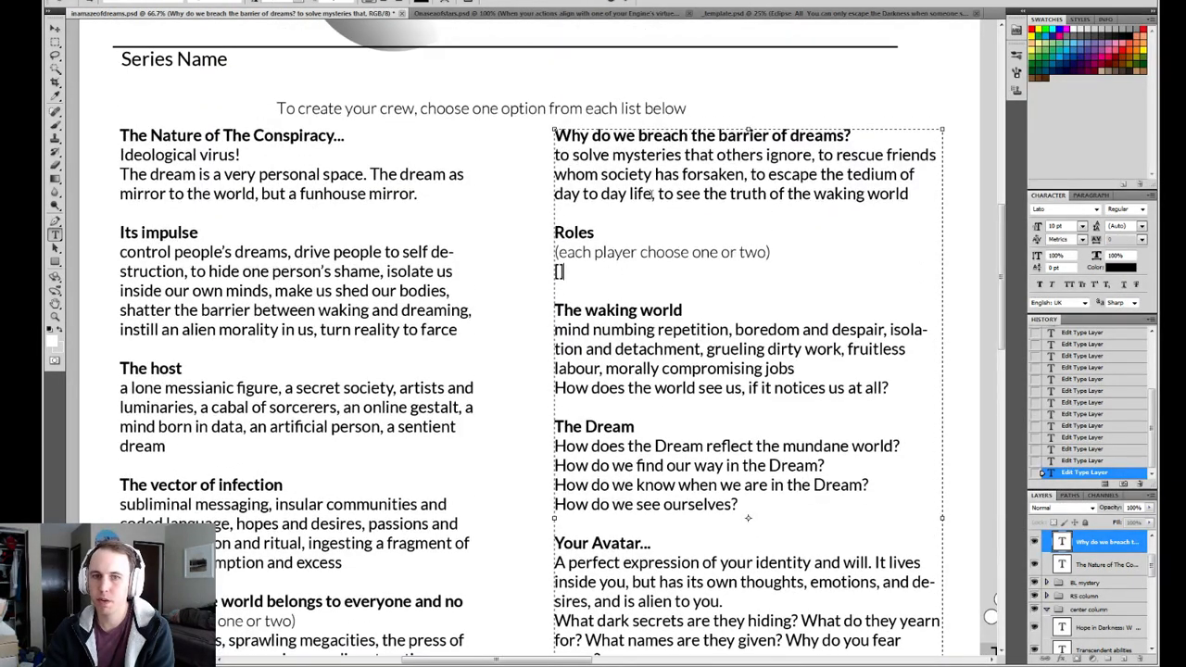
left_click(647, 142)
left_click(659, 272)
left_click(681, 153)
left_click(696, 263)
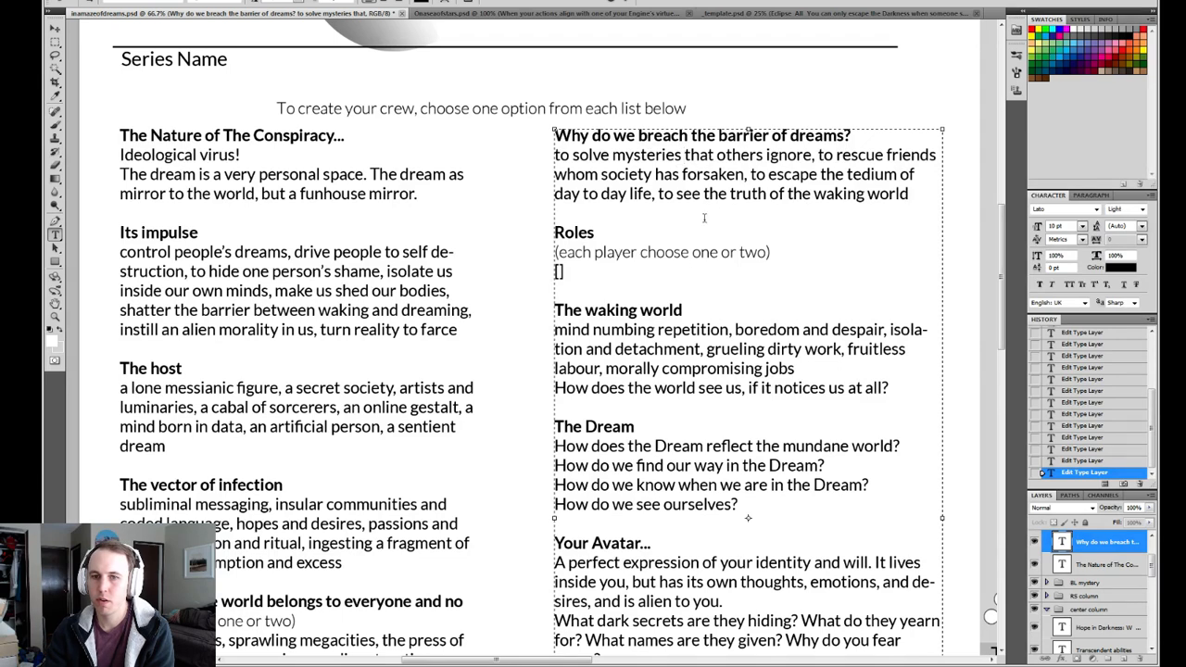
left_click(708, 155)
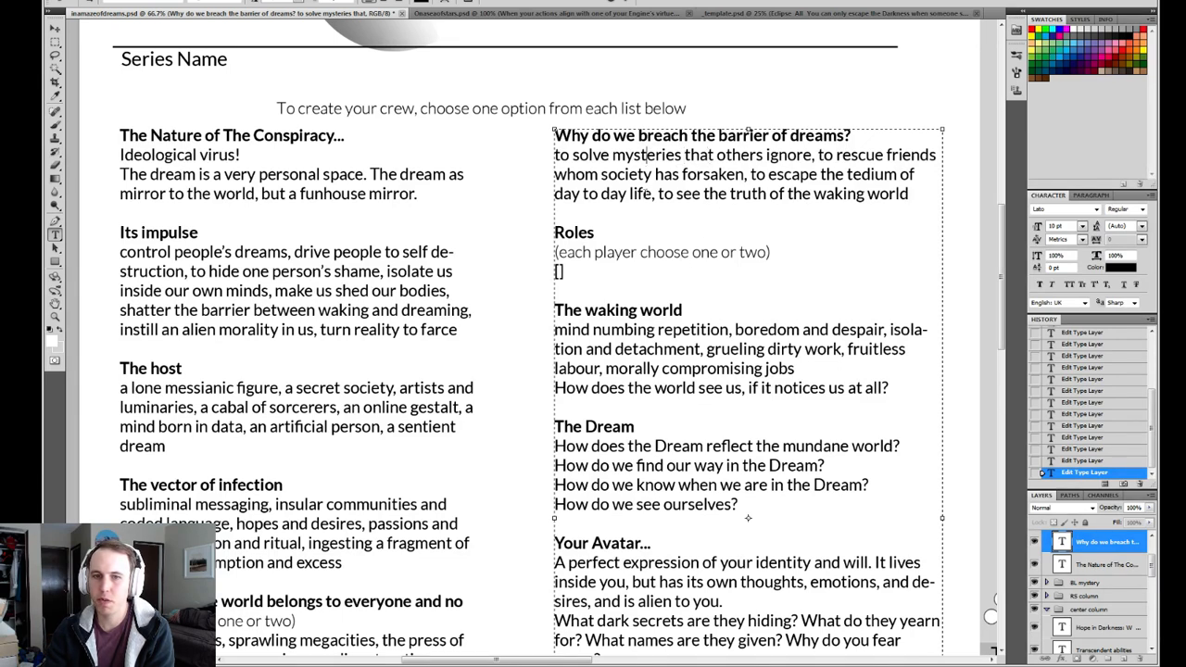
left_click(623, 175)
Try "silent protagonist" in place of the empty brackets under "Roles", and delete that wording.
double_click(584, 284)
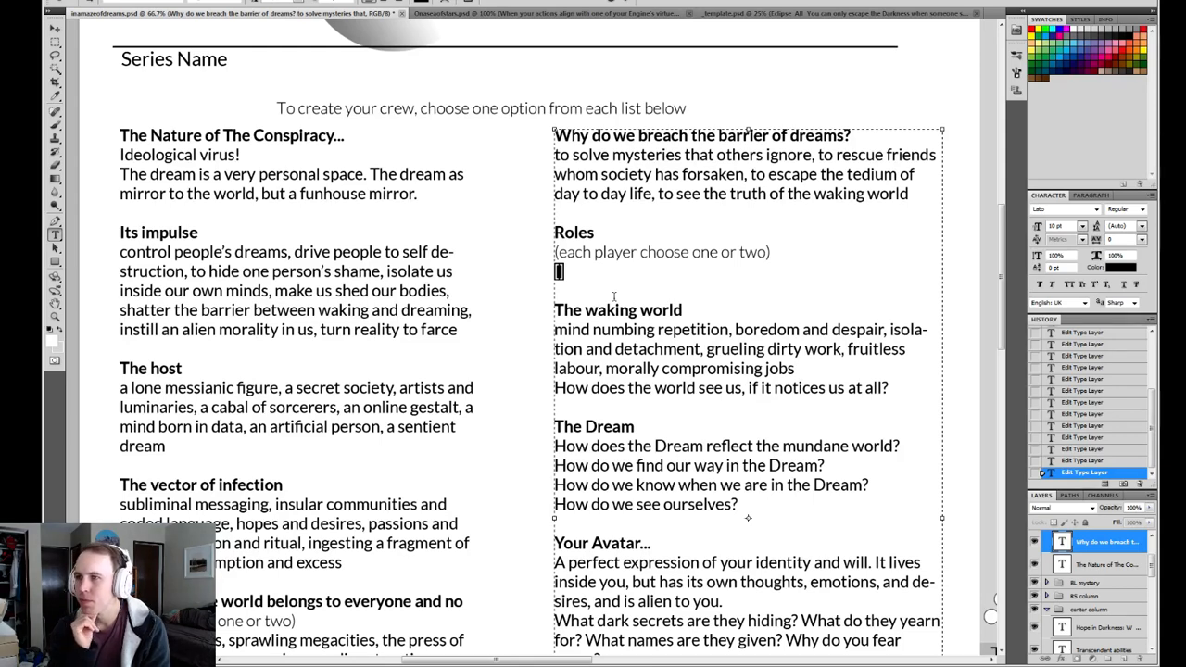
type("sil")
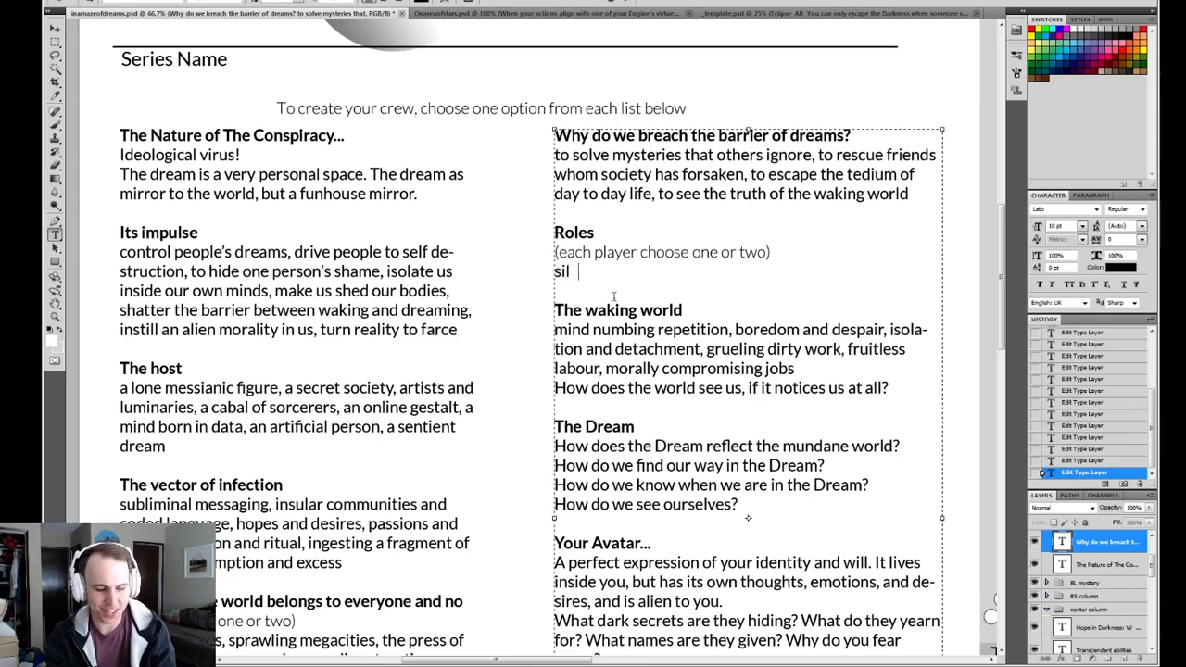
type("ent protagonist")
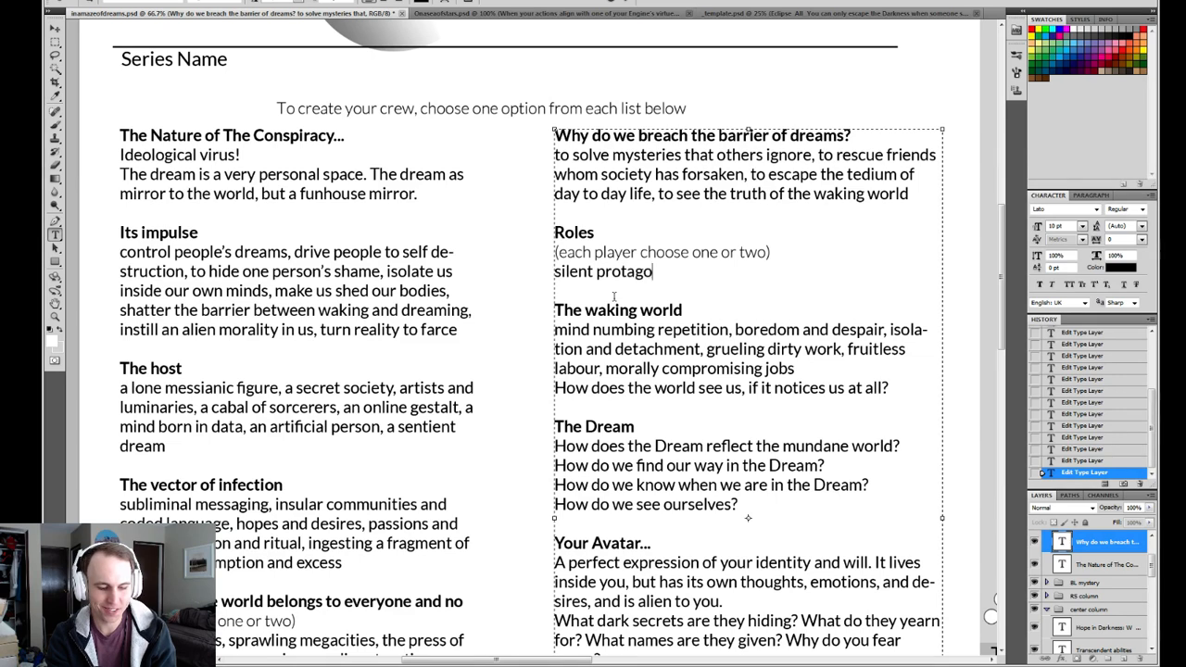
key("BackSpace")
key("BackSpace")
key("BackSpace")
key("BackSpace")
key("BackSpace")
key("BackSpace")
key("BackSpace")
key("BackSpace")
key("BackSpace")
key("BackSpace")
key("BackSpace")
key("BackSpace")
key("BackSpace")
key("BackSpace")
key("BackSpace")
key("BackSpace")
key("BackSpace")
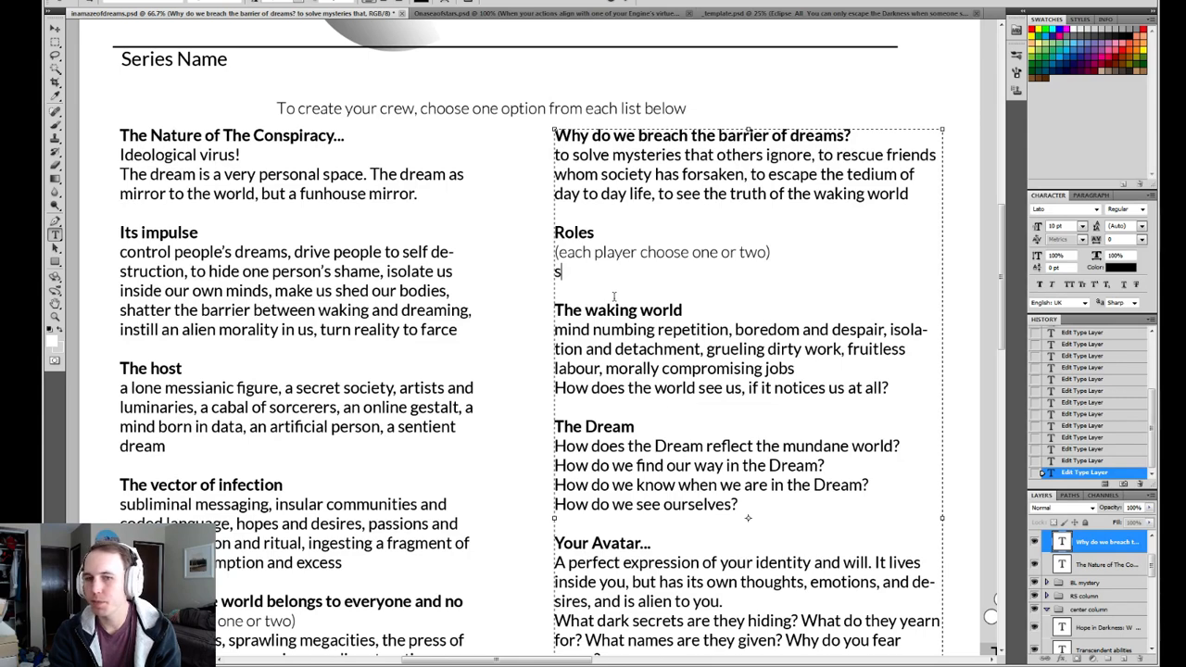
key("BackSpace")
Enter "lover, best friend," as the first entries of the Roles list.
type("lover")
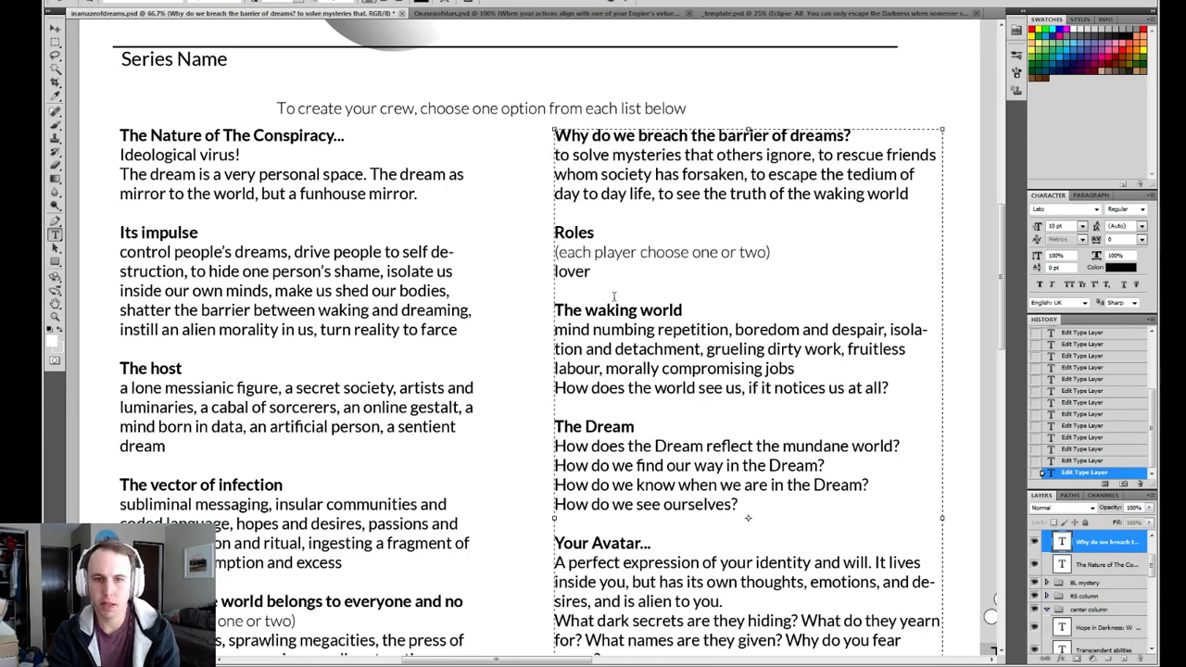
type(",")
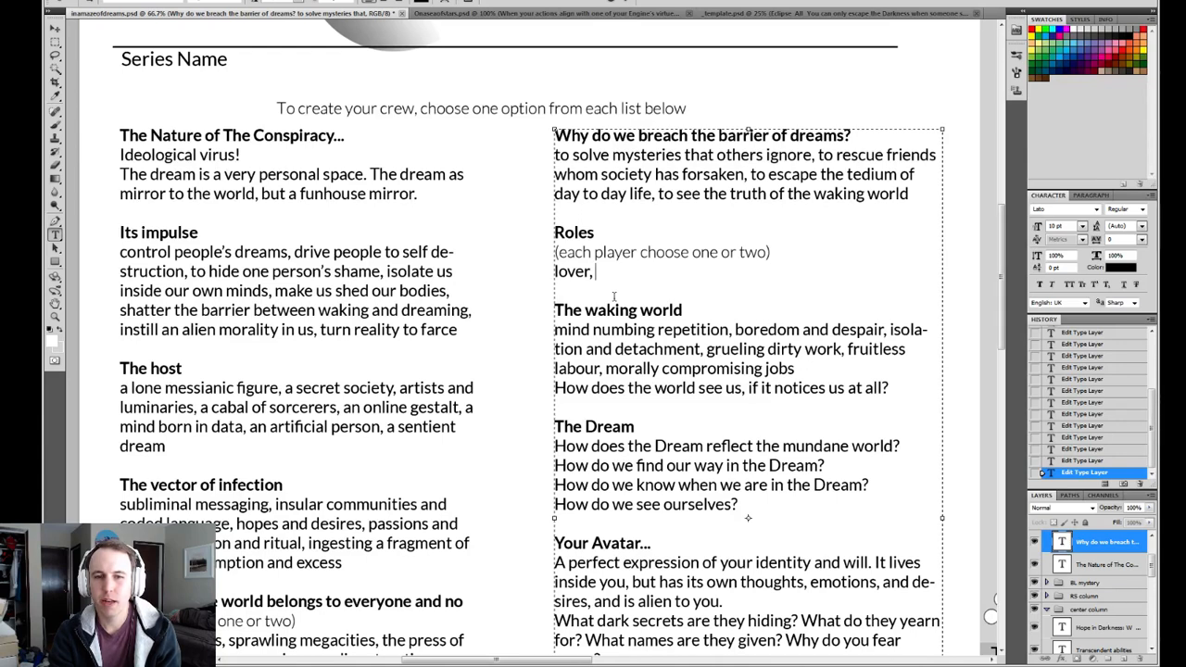
type("bes")
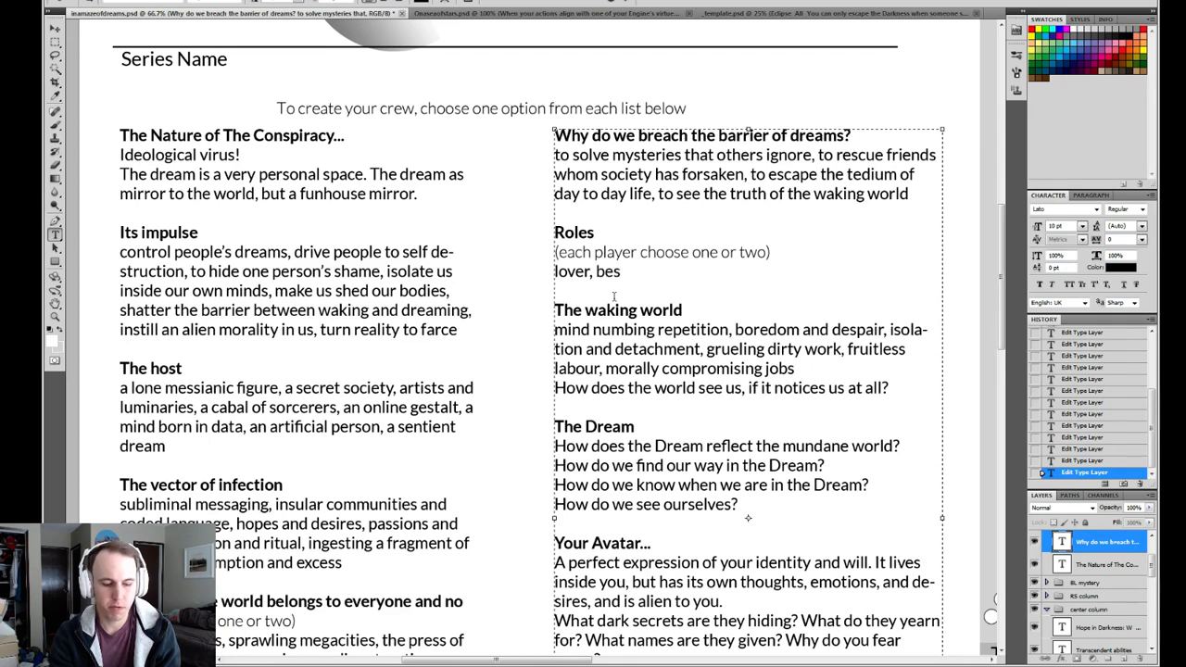
type("t friend,")
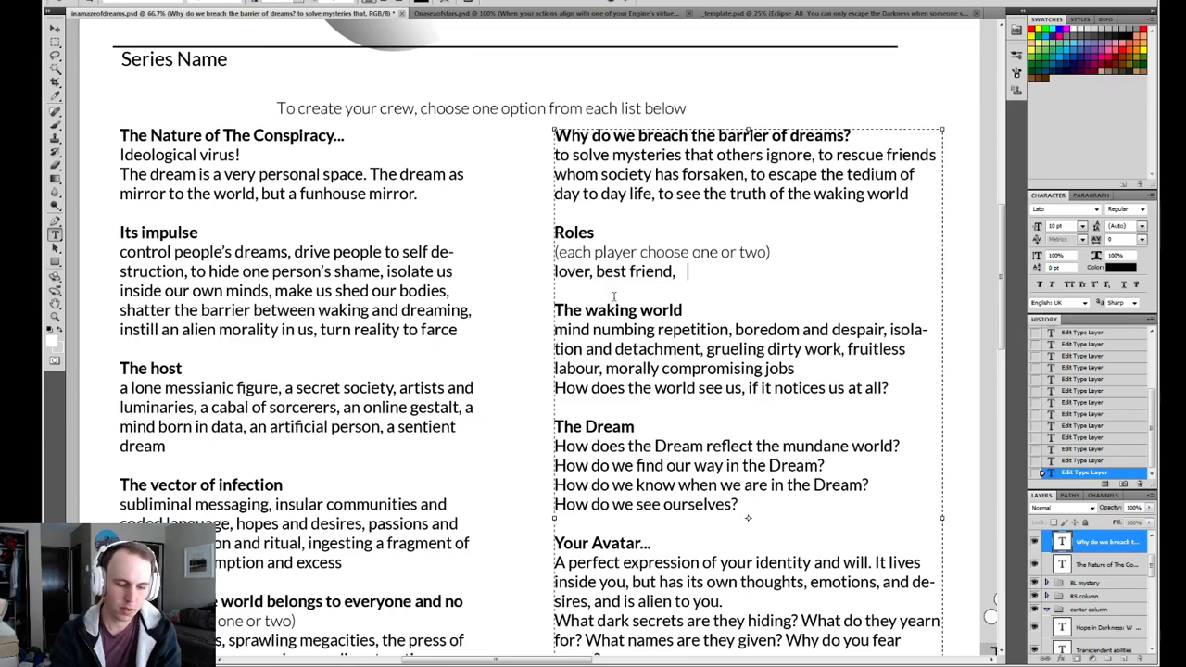
type("ne")
key("BackSpace")
key("BackSpace")
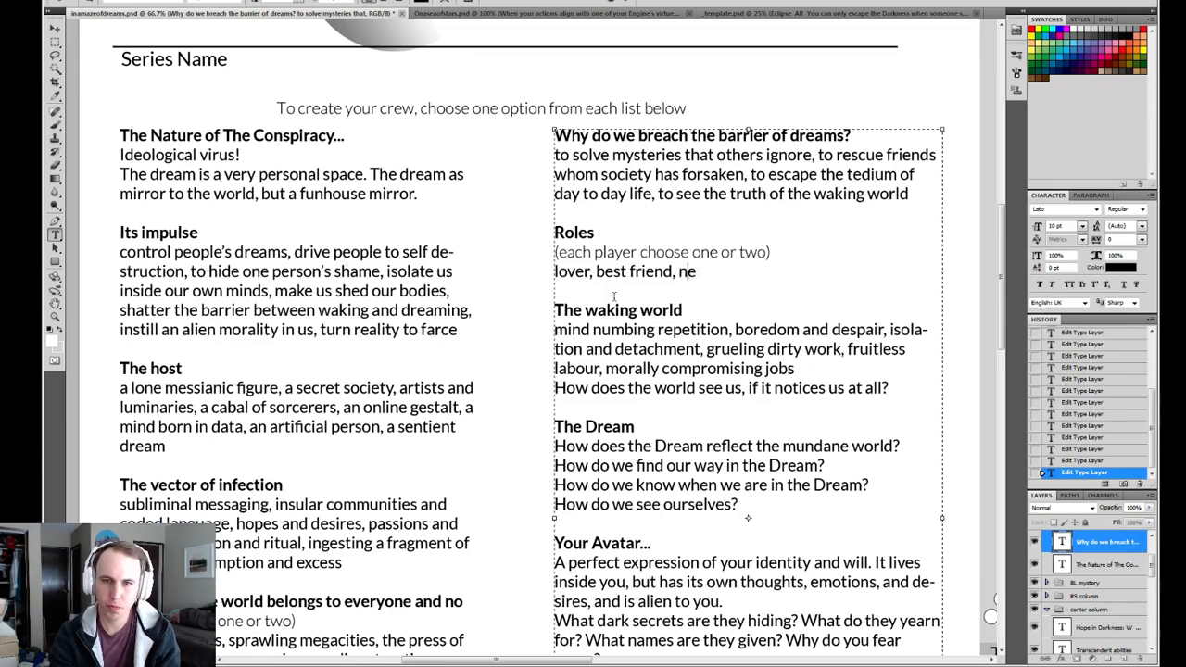
key("BackSpace")
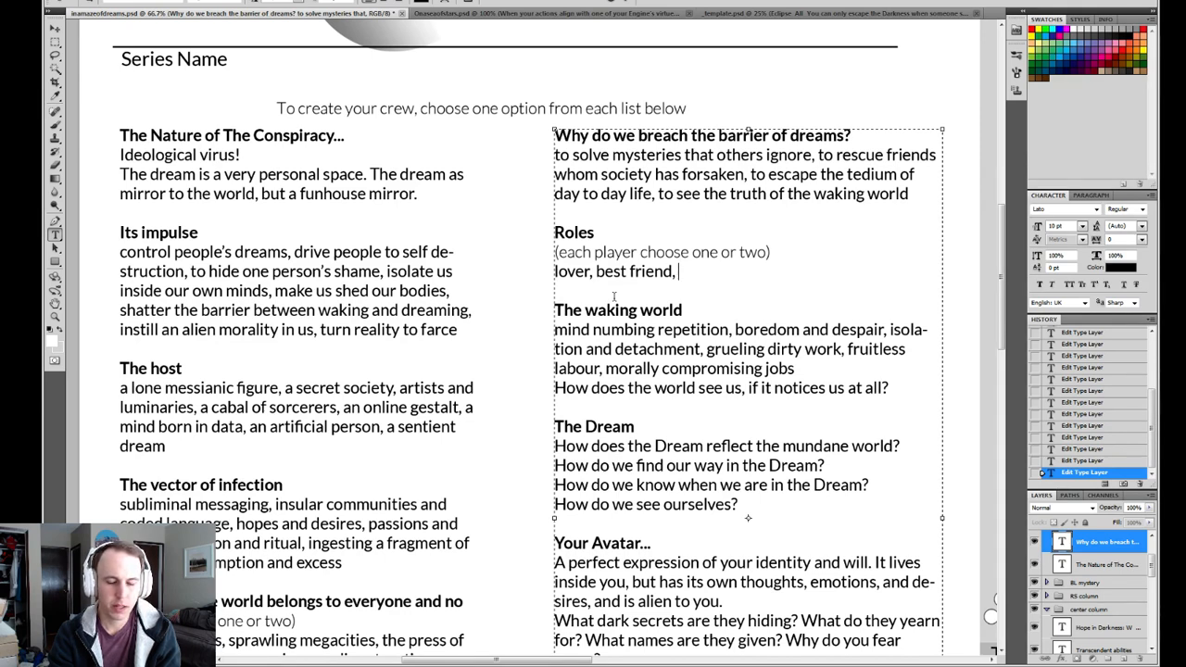
Add "carrier of the infection, recovered victim," to the end of the Roles list.
type("car")
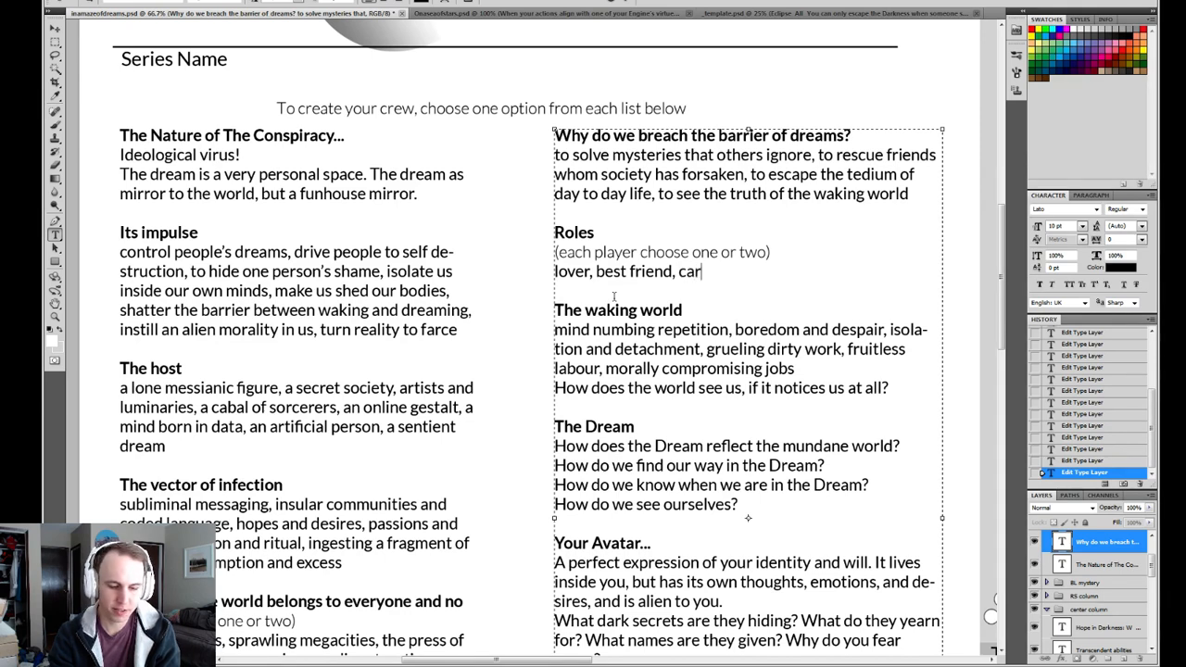
type("rier of the infe")
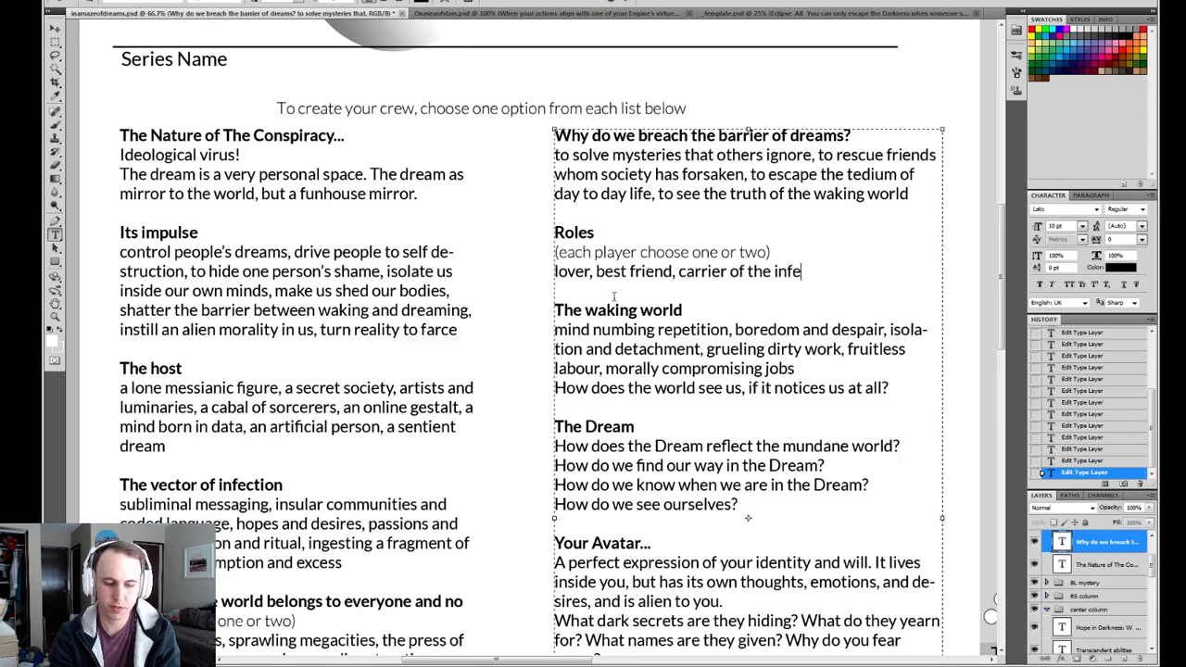
type("ction,")
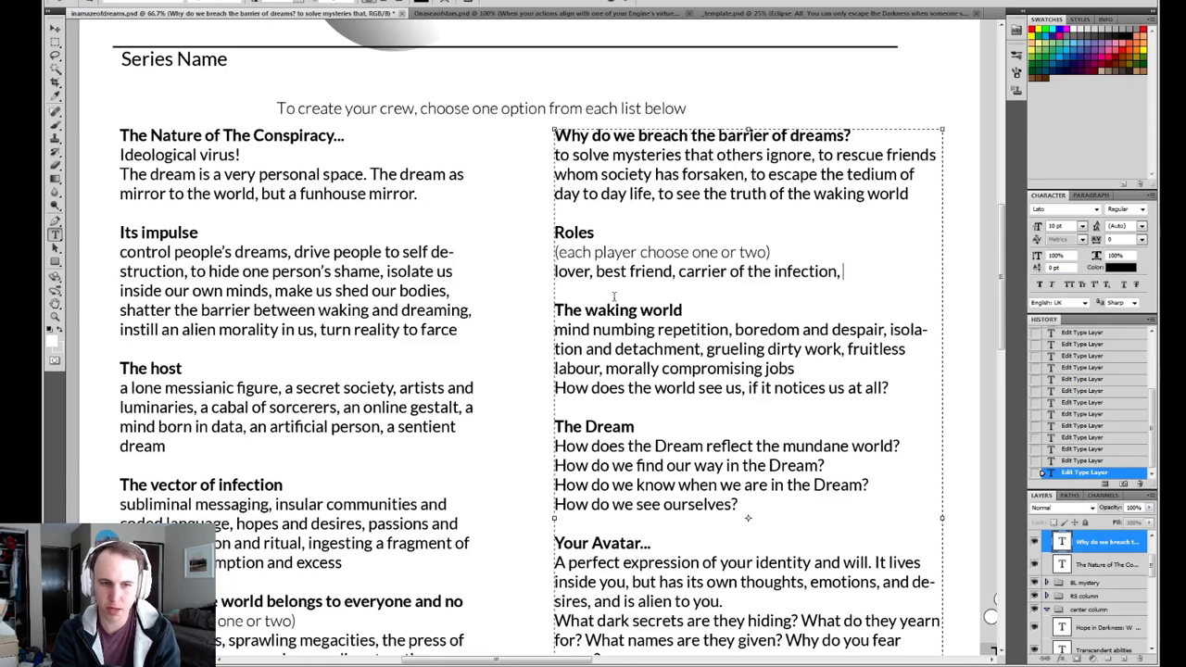
type("recov")
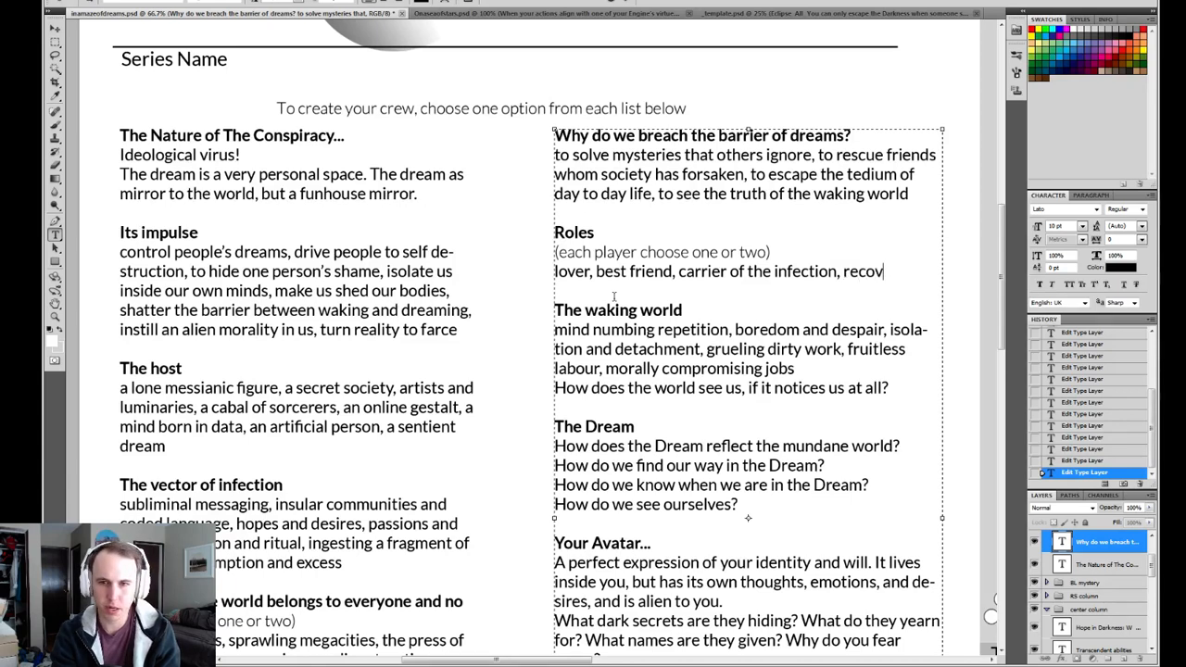
type("ered ")
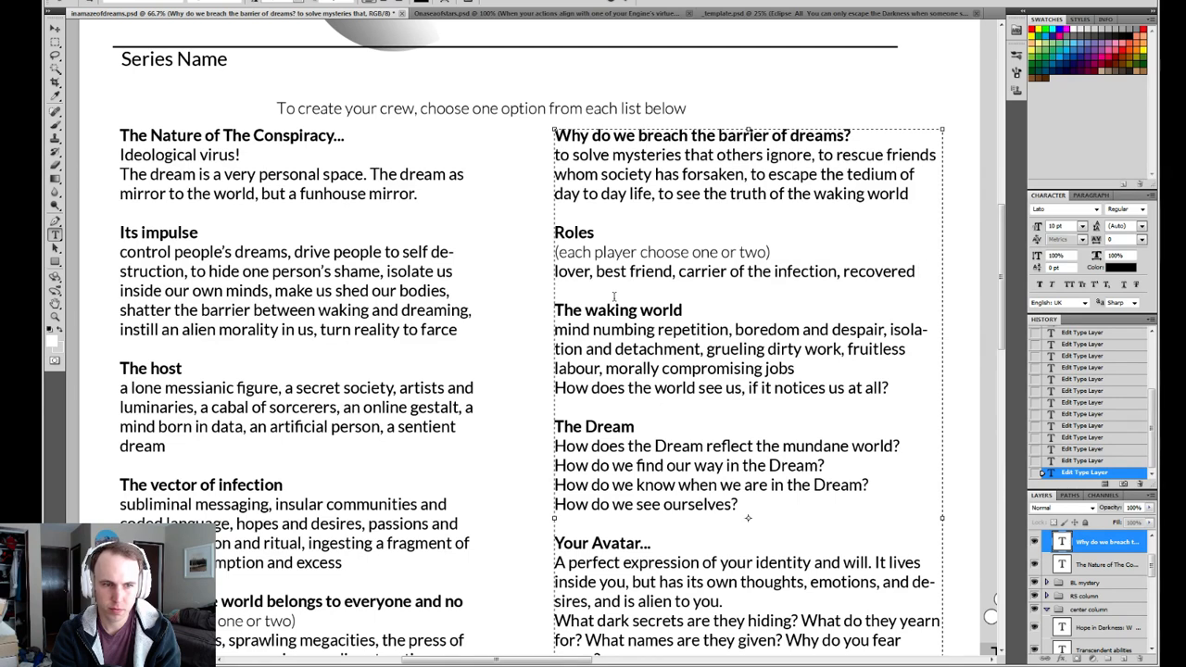
type("victim")
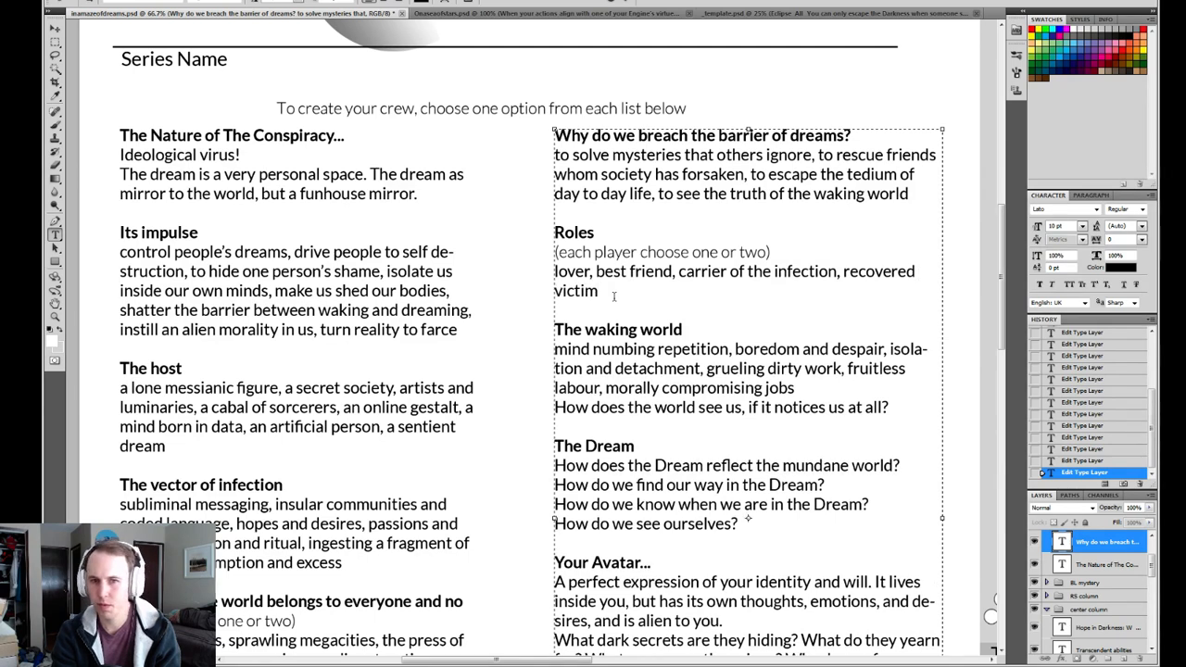
type(",")
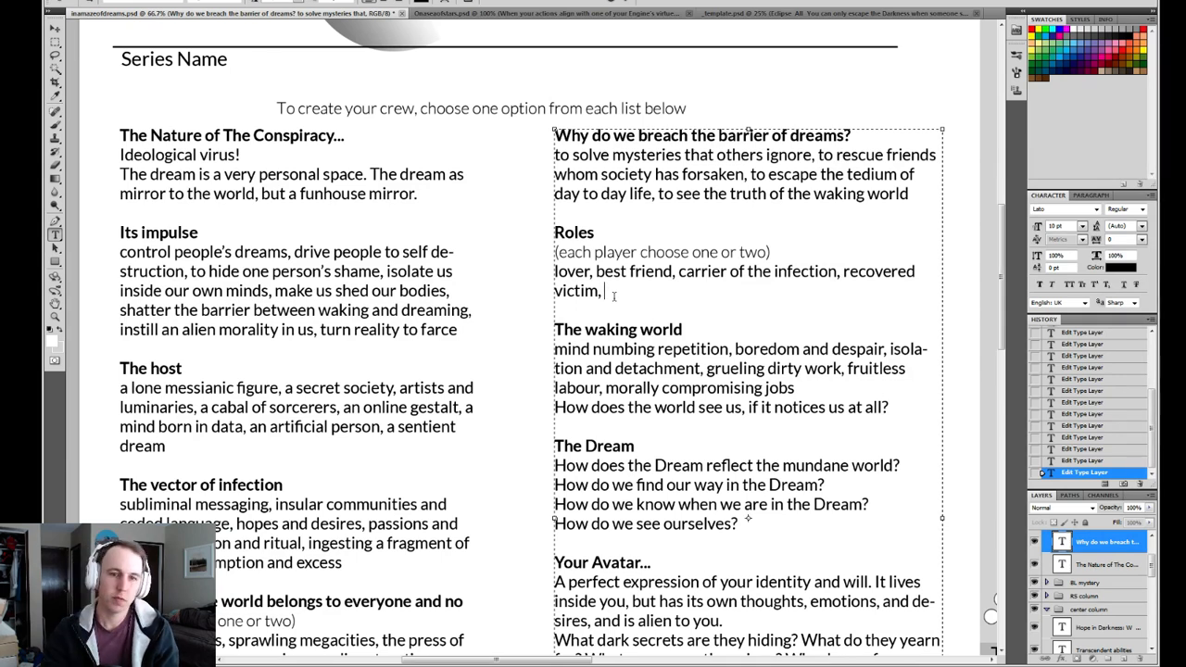
Check the other prompts for ideas and append "dissolusioned X," to the Roles list.
scroll(477, 350, "down", 5)
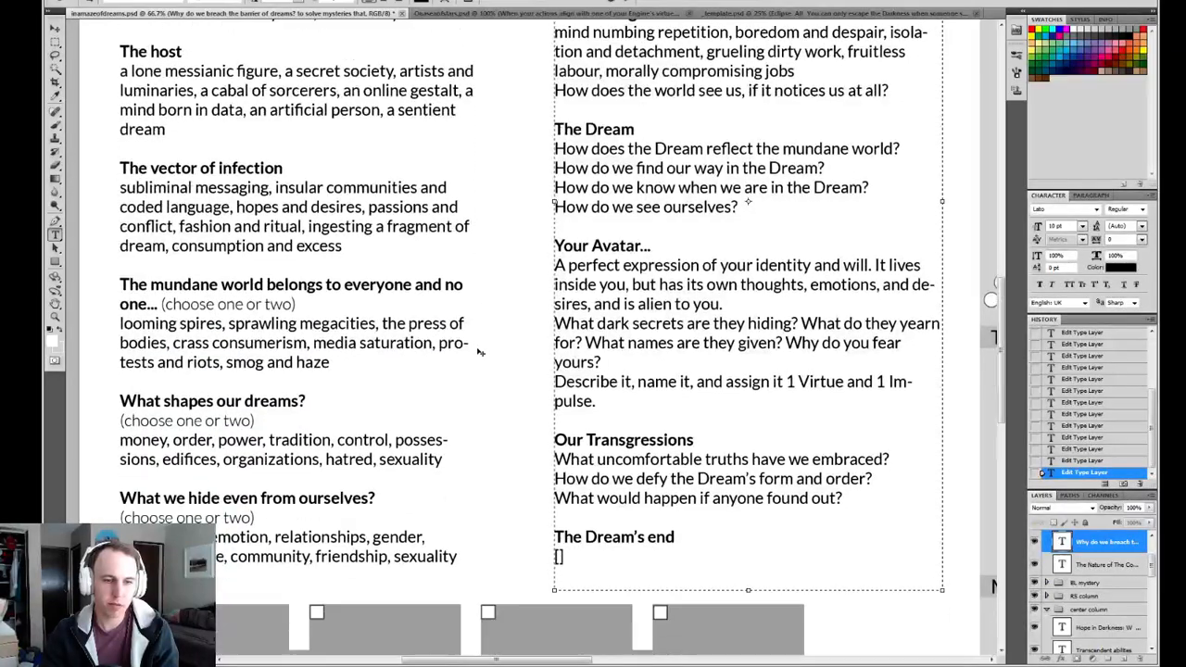
scroll(454, 420, "up", 2)
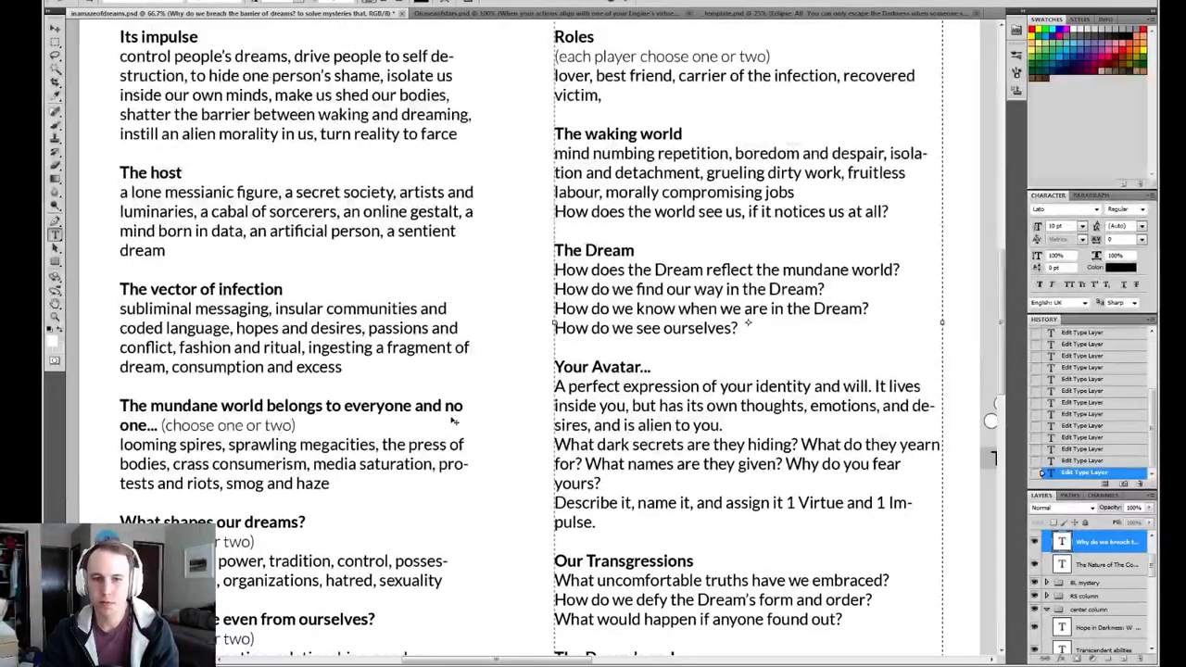
scroll(454, 421, "up", 2)
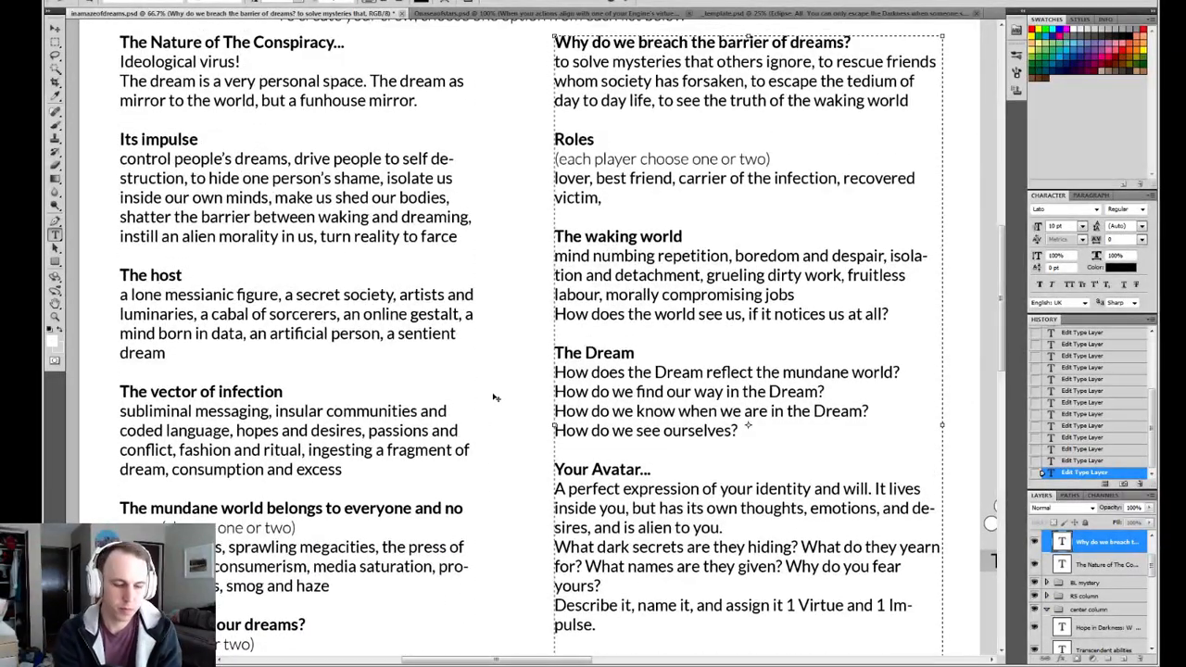
type("dissol")
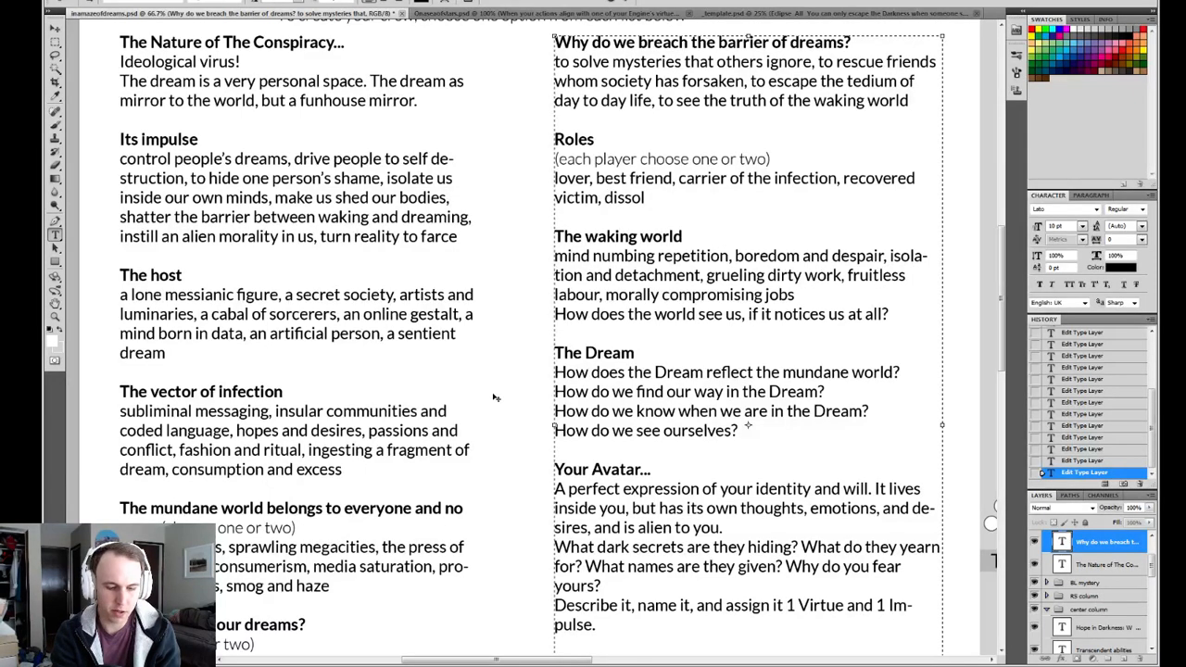
type("usioned")
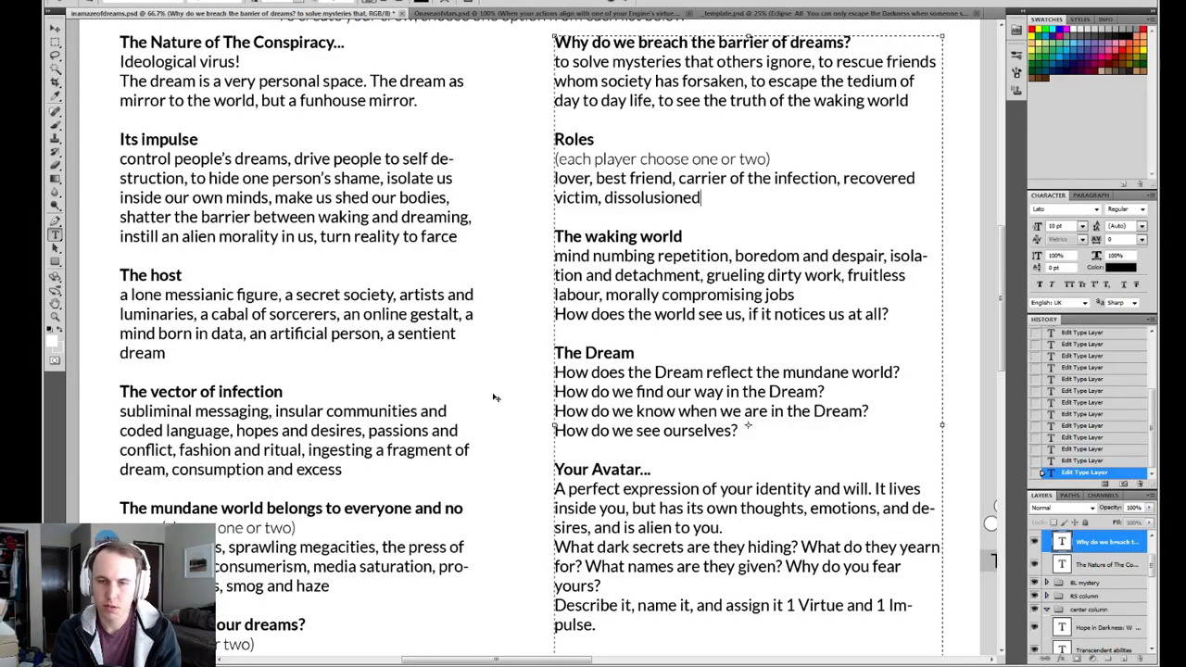
type(" X,")
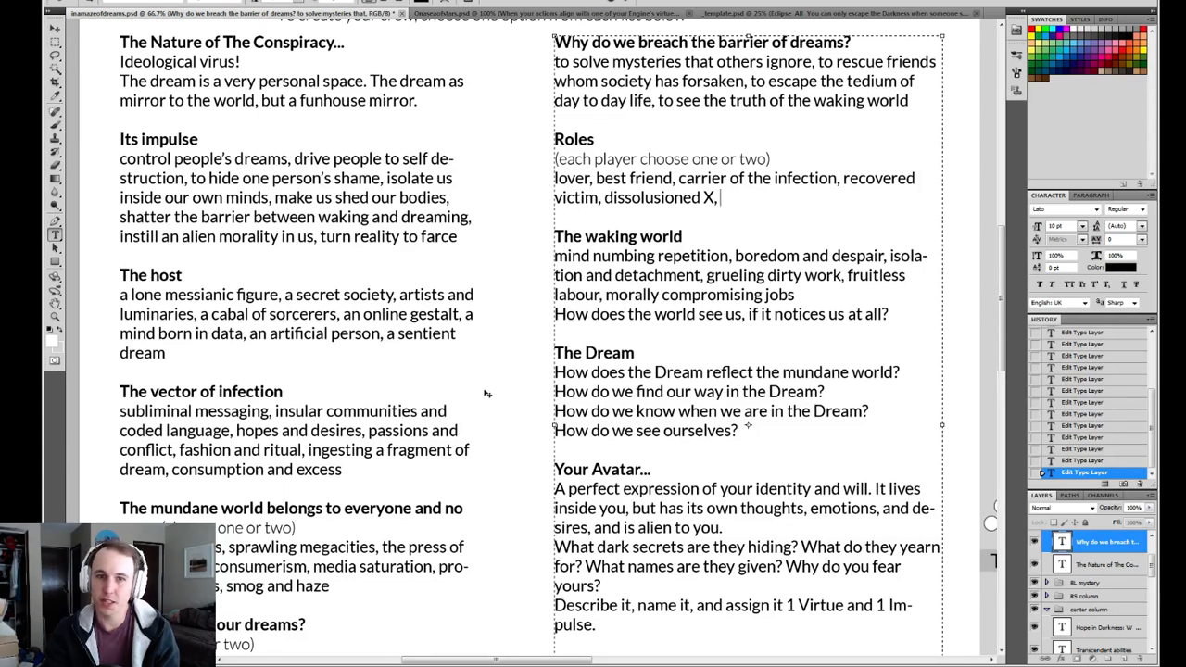
Correct the spelling of "dissolusioned" to "dissillusioned" in the Roles list.
left_click(633, 197)
key("Delete")
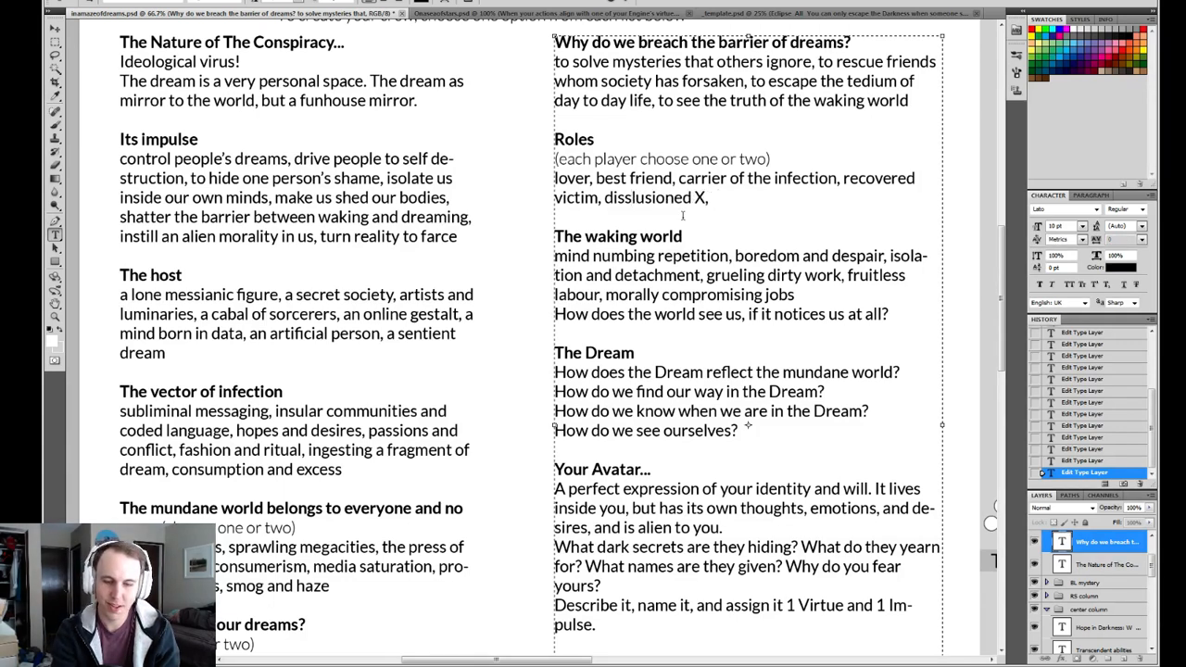
type("i")
left_click_drag(602, 197, 717, 199)
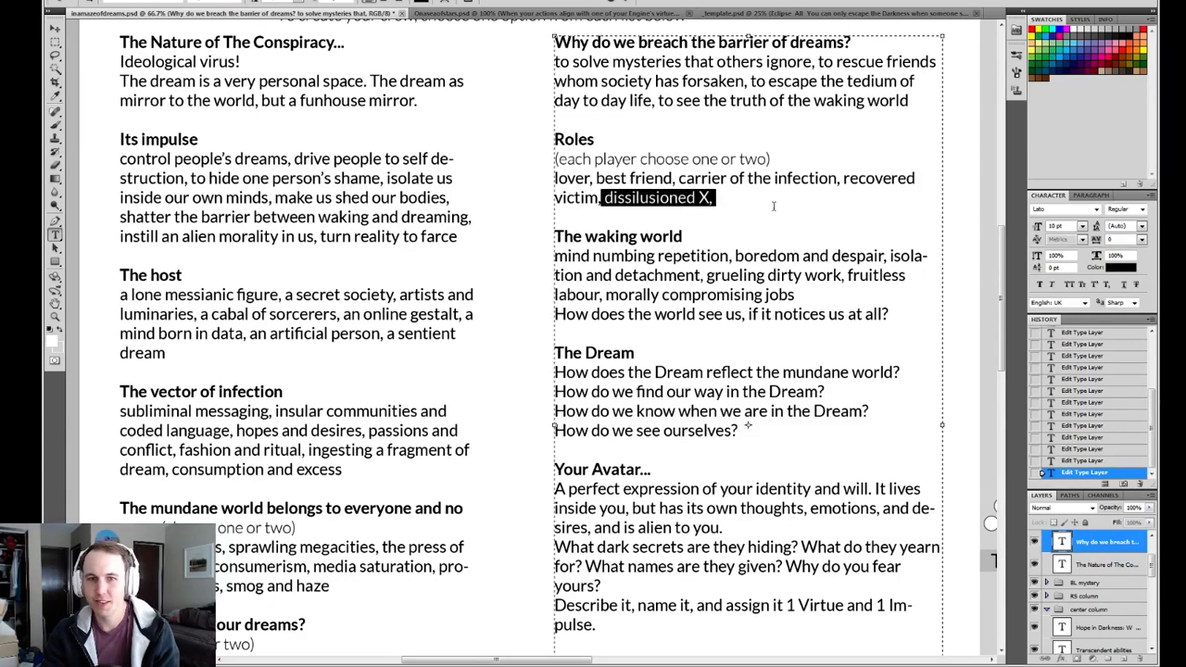
left_click(758, 203)
key("Left")
key("Left")
key("Left")
key("Left")
key("Left")
key("Left")
key("Left")
key("Left")
key("Left")
key("Left")
key("Left")
key("Left")
type("l")
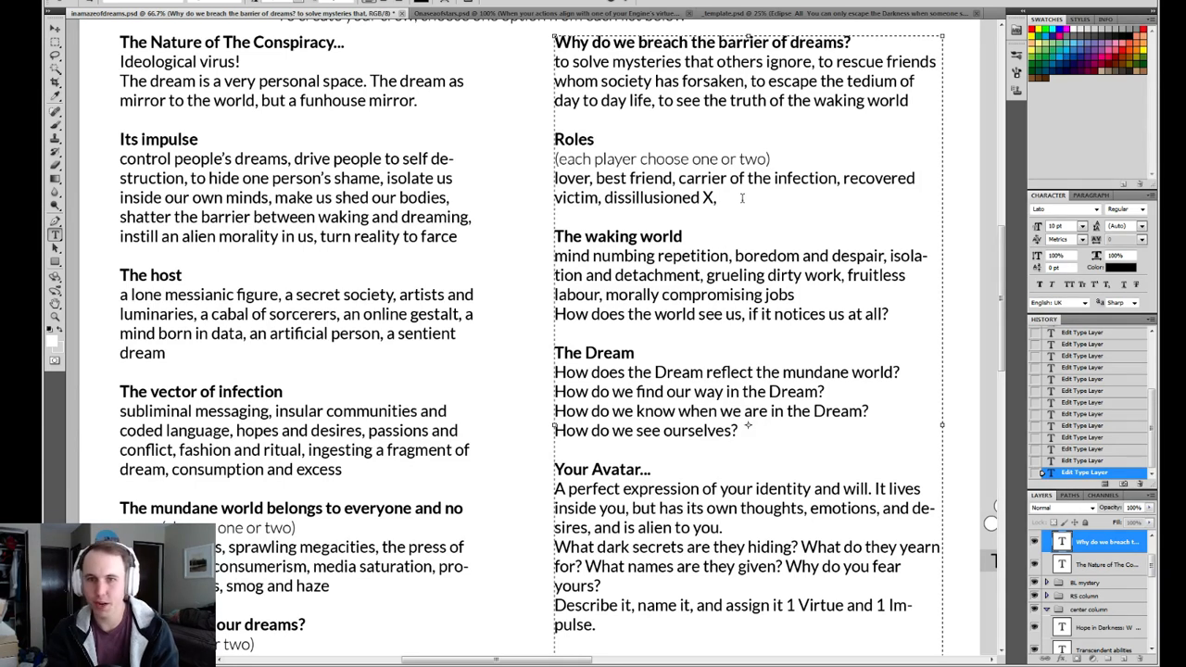
Append "skeptic of the dream," to the end of the Roles list.
type("skept")
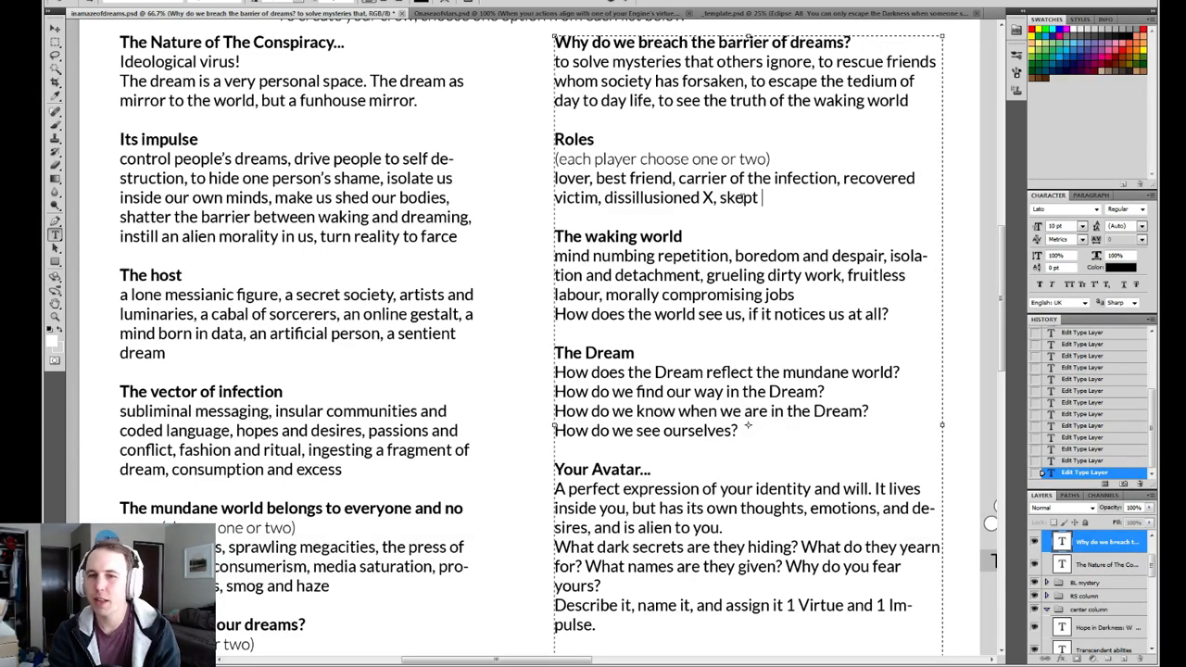
type("ic")
key("BackSpace")
key("BackSpace")
key("BackSpace")
key("BackSpace")
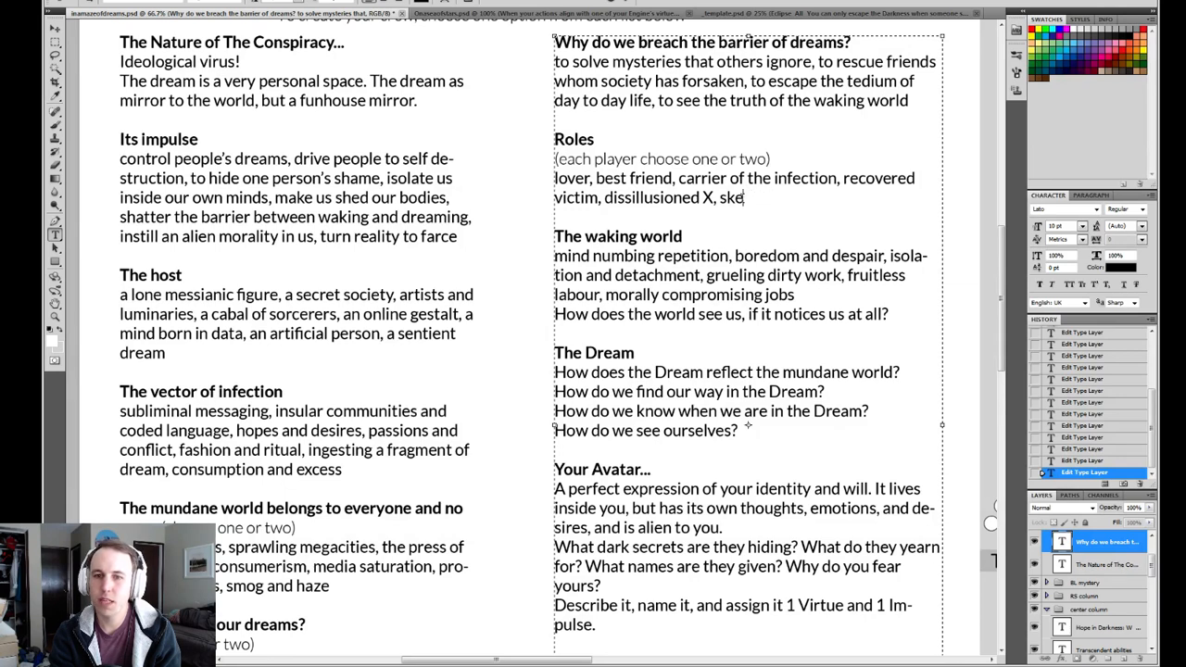
type("ptic of t")
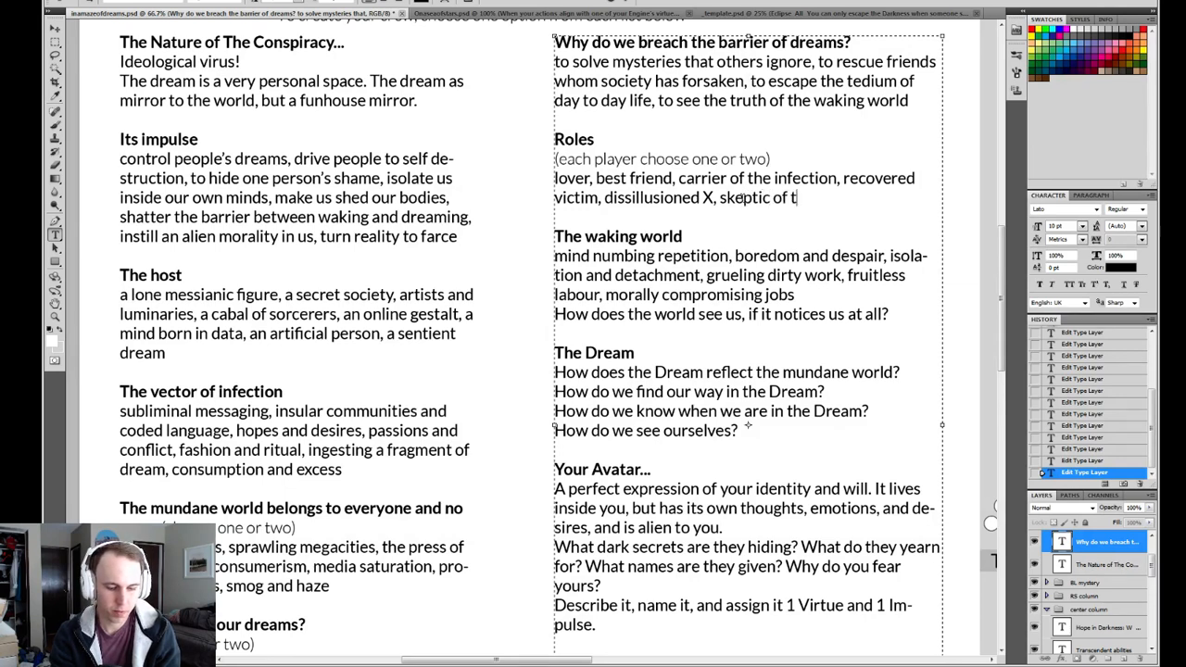
type("he dream,")
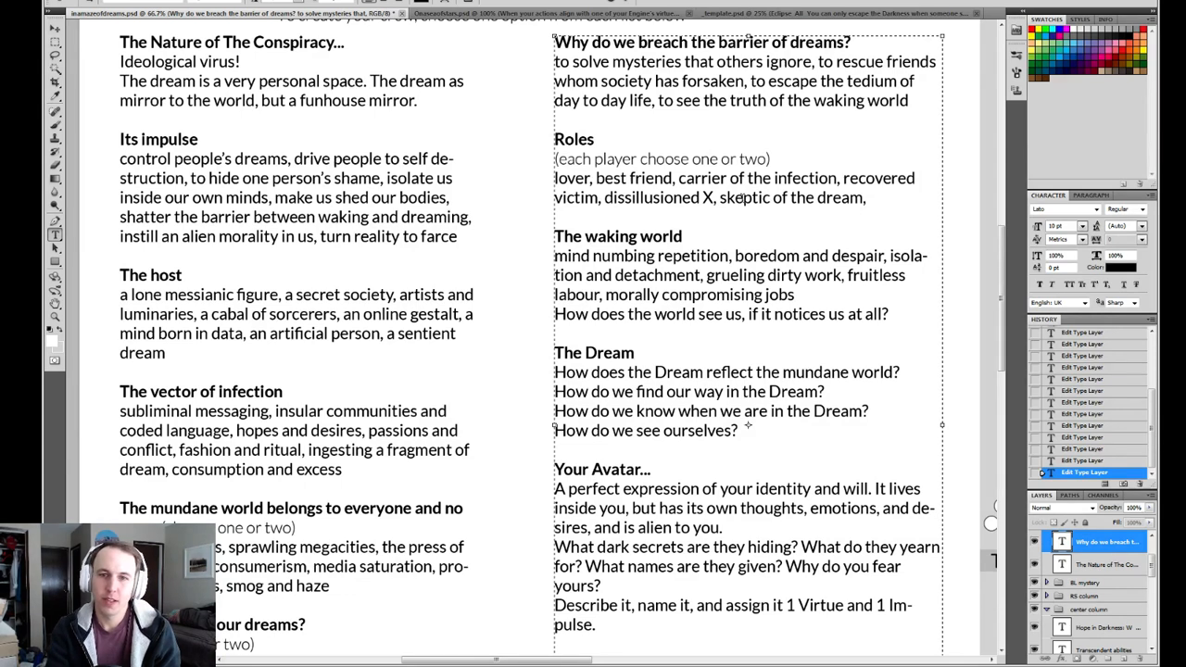
Replace the placeholder X after "dissillusioned" with "dreamer" and add "colleague," to the end of the Roles list.
double_click(708, 197)
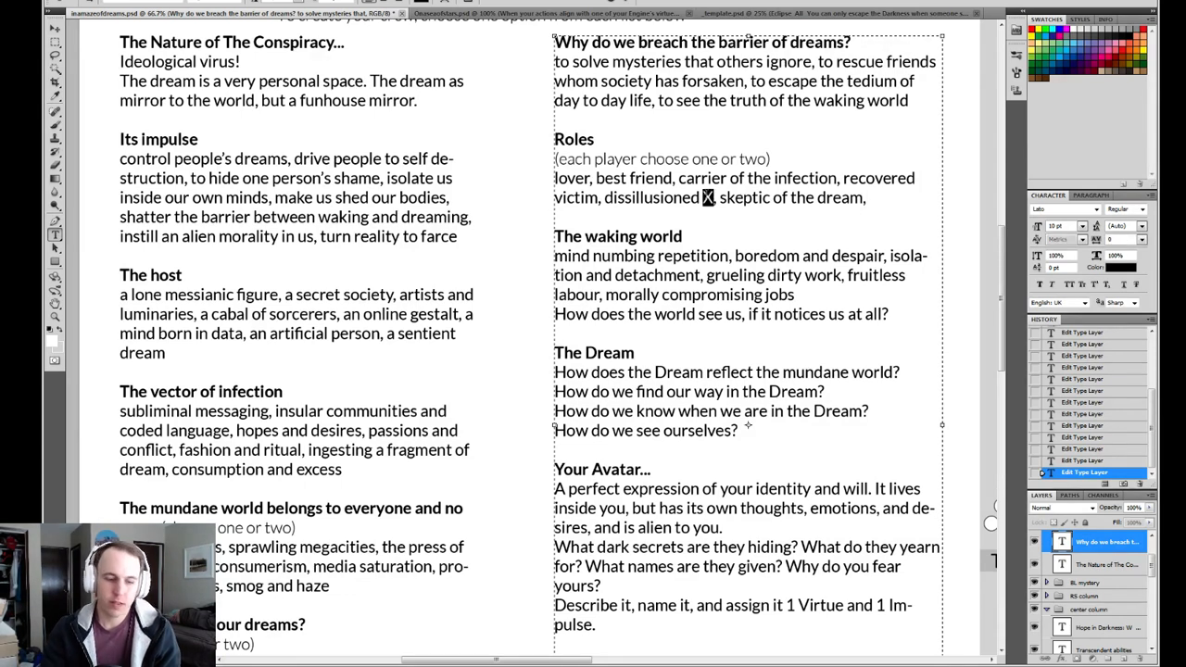
type("dreamer")
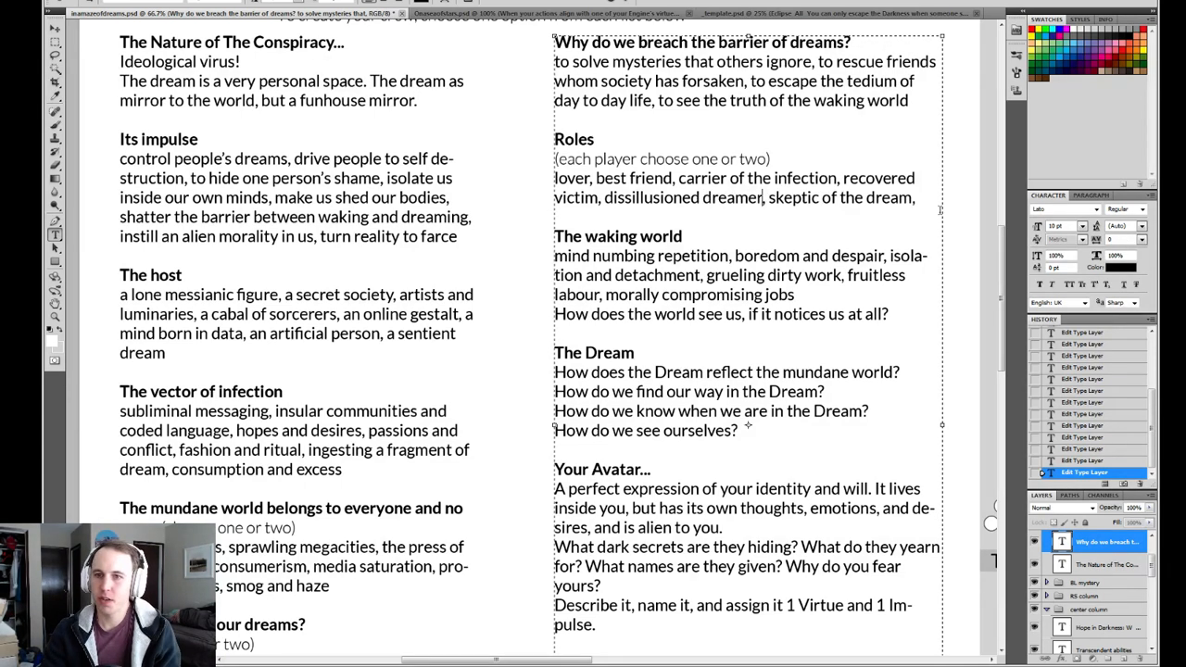
left_click(939, 208)
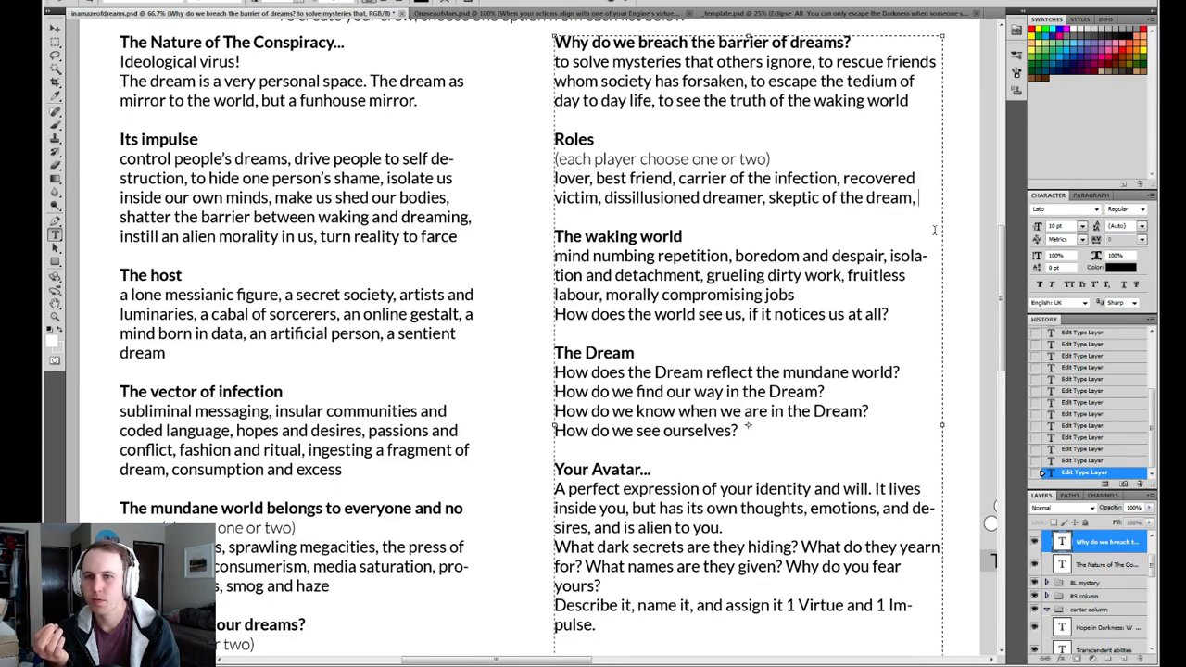
type("colleague,")
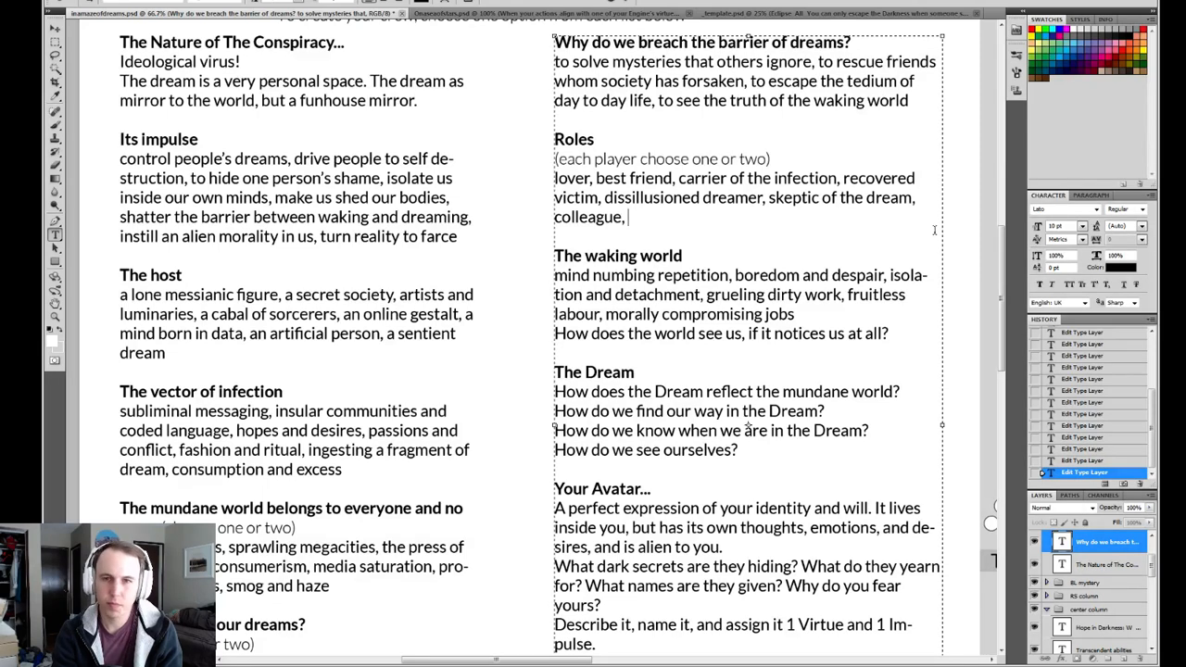
type("super")
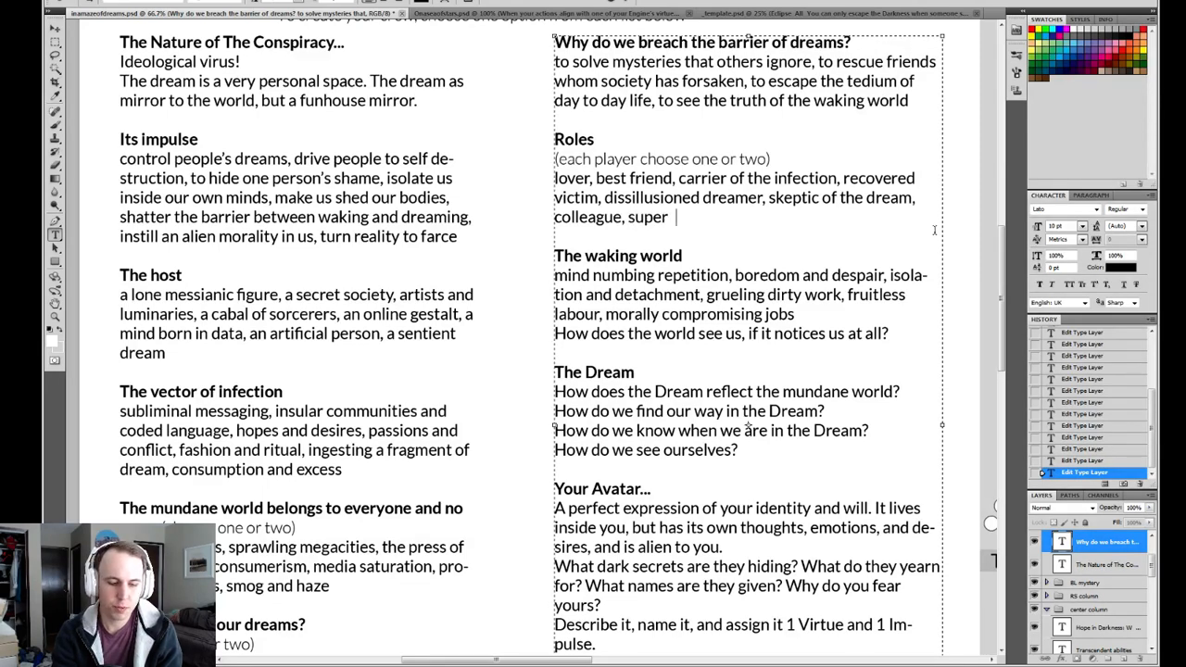
key("BackSpace")
type("genius")
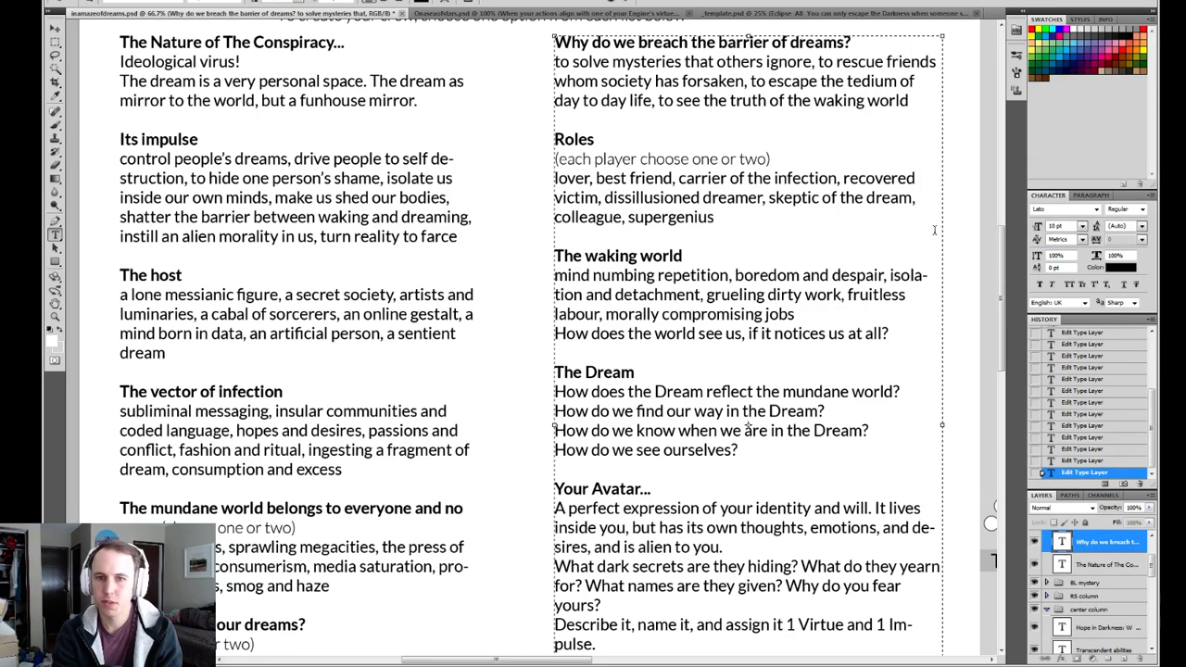
key("BackSpace")
key("BackSpace")
key("BackSpace")
key("BackSpace")
key("BackSpace")
key("BackSpace")
key("BackSpace")
key("BackSpace")
key("BackSpace")
key("BackSpace")
key("BackSpace")
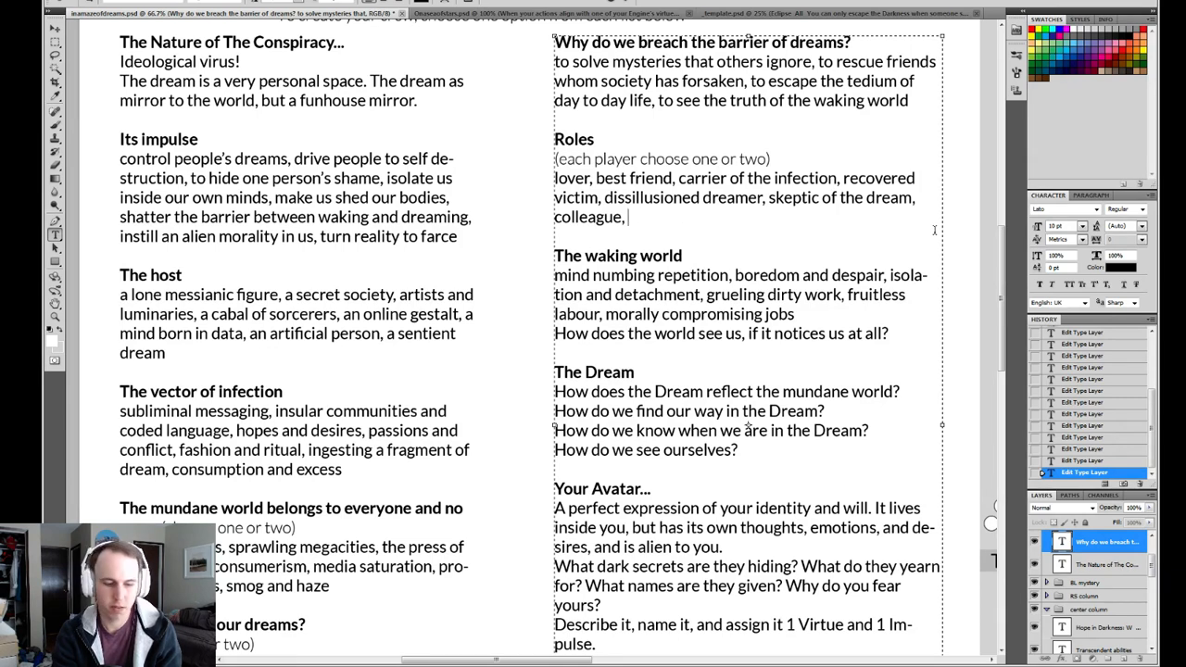
Add "genius, caretaker" to the end of the Roles list.
type("genius,")
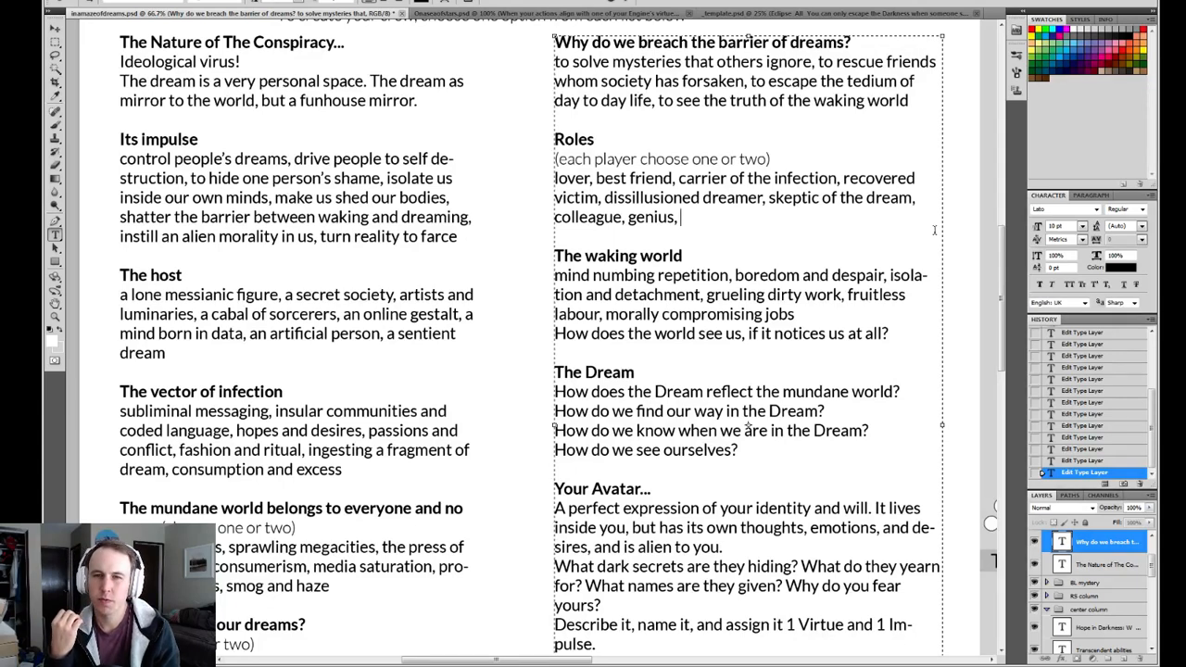
type("caretaker")
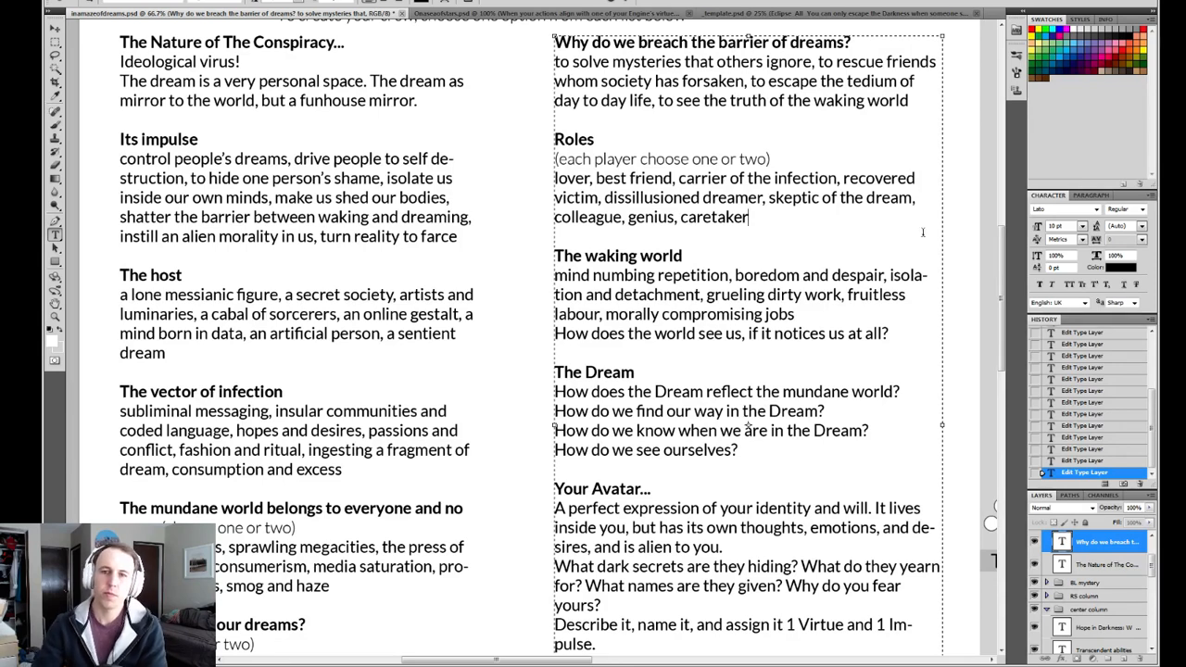
Review the last two Roles entries, "genius" and "caretaker", highlighting each while considering how it fits.
double_click(736, 217)
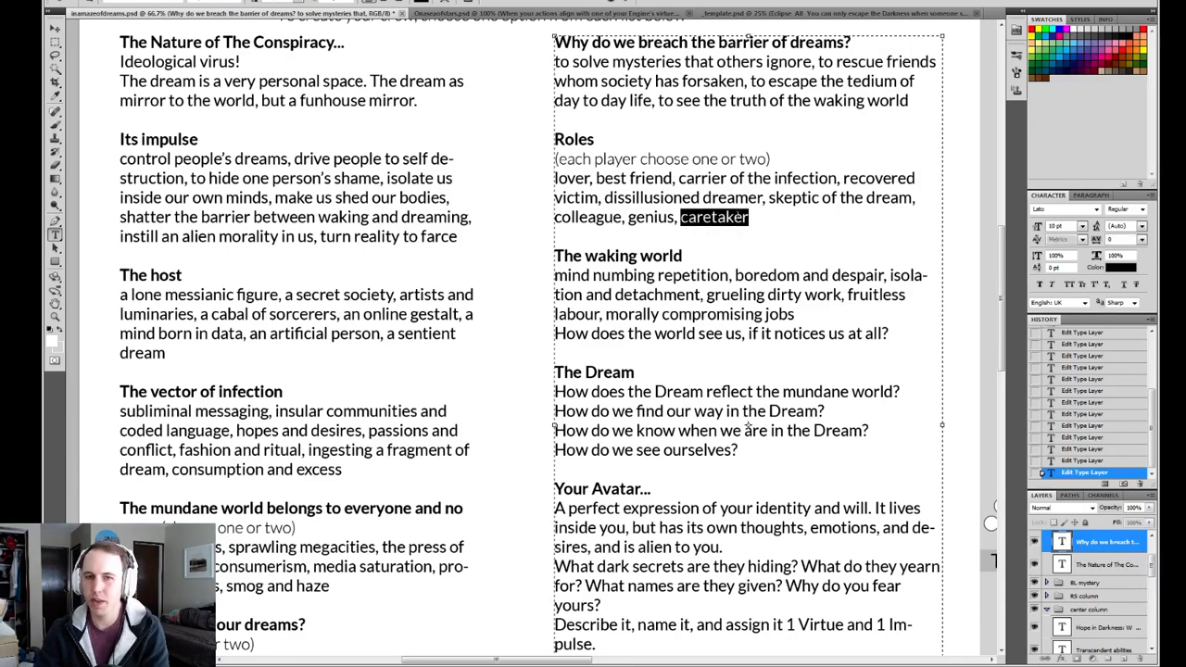
left_click_drag(751, 217, 666, 217)
left_click(763, 219)
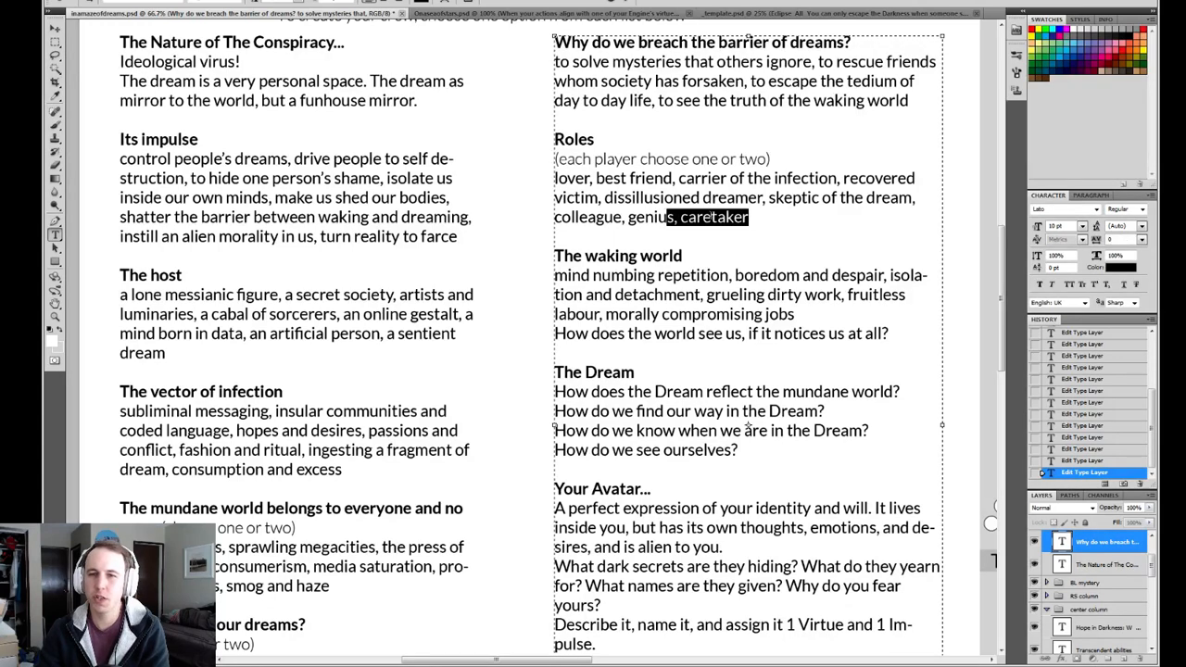
left_click(768, 215)
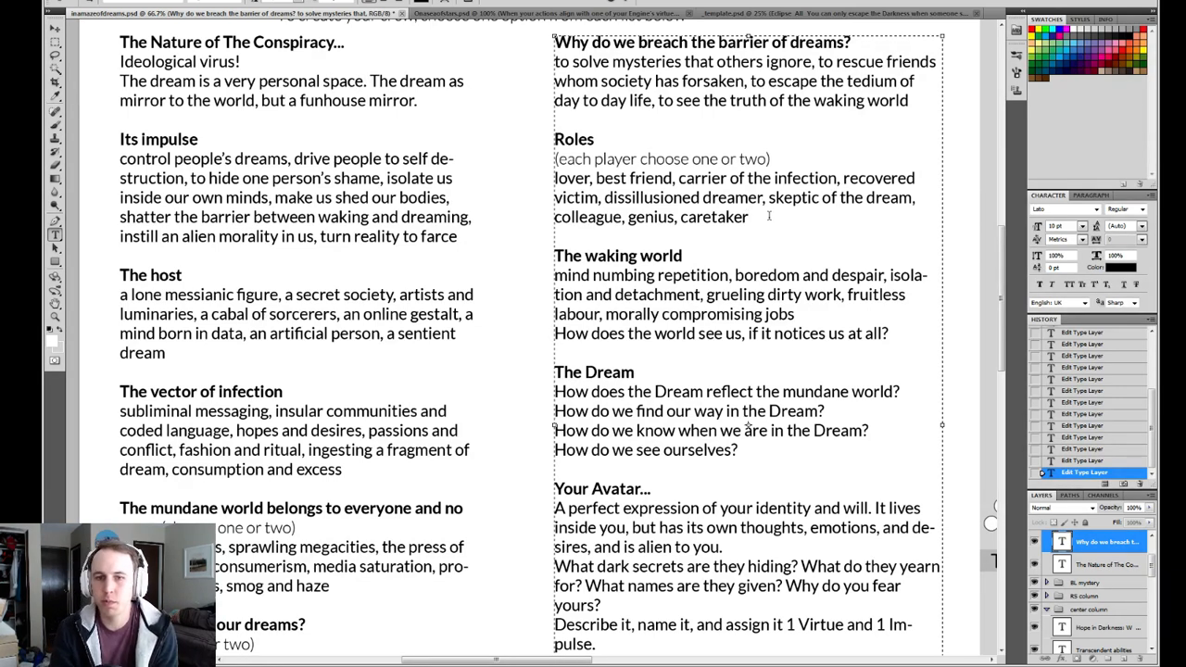
left_click_drag(675, 216, 629, 217)
left_click(676, 217)
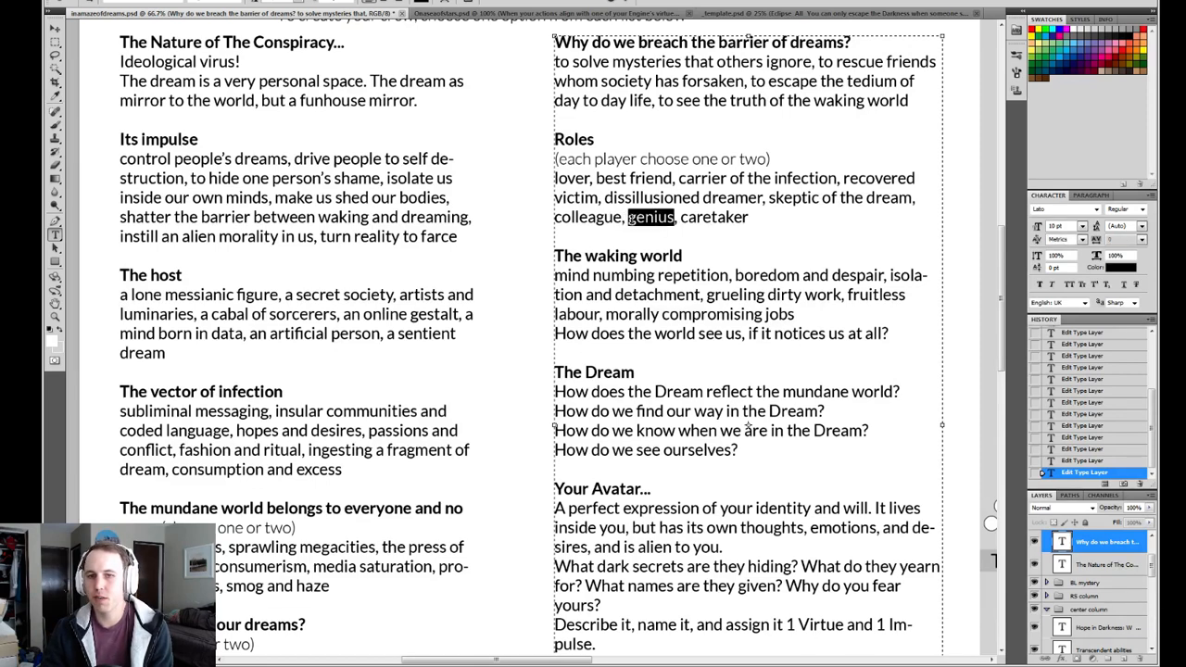
left_click(757, 222)
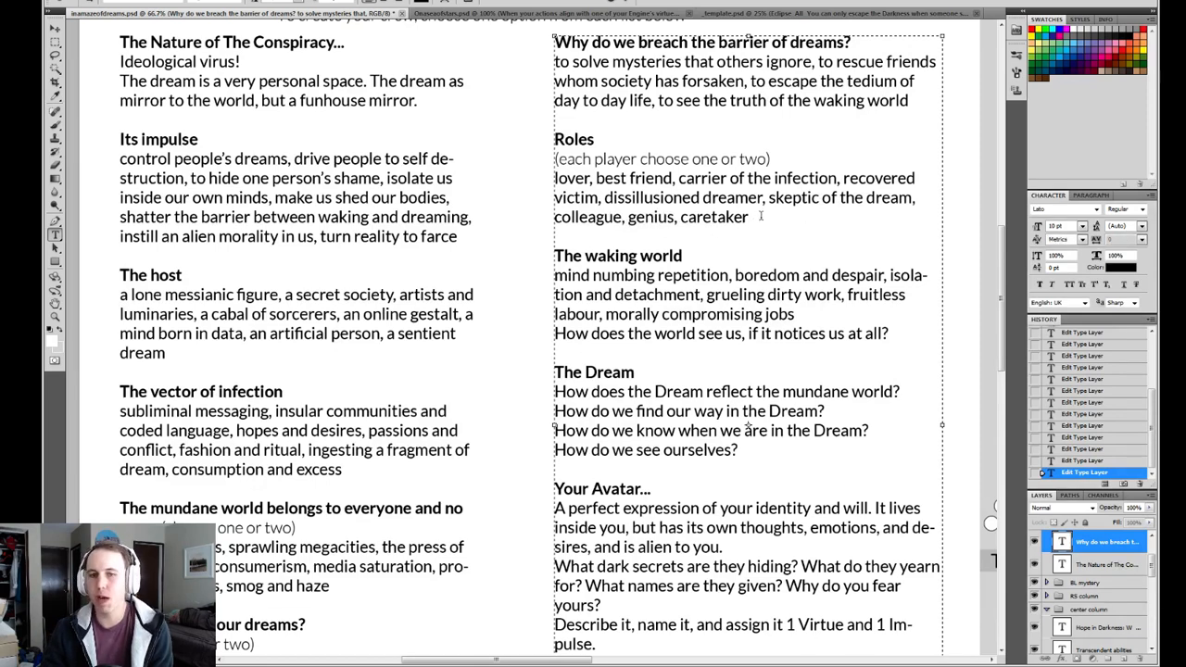
left_click_drag(761, 217, 682, 217)
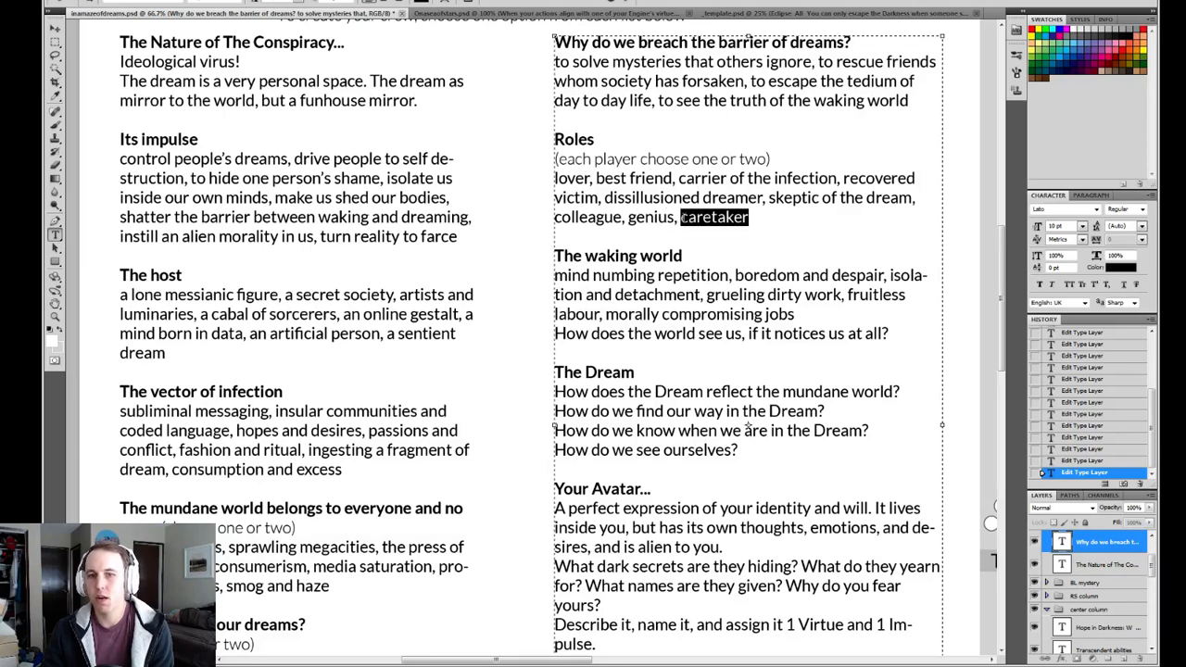
left_click(766, 220)
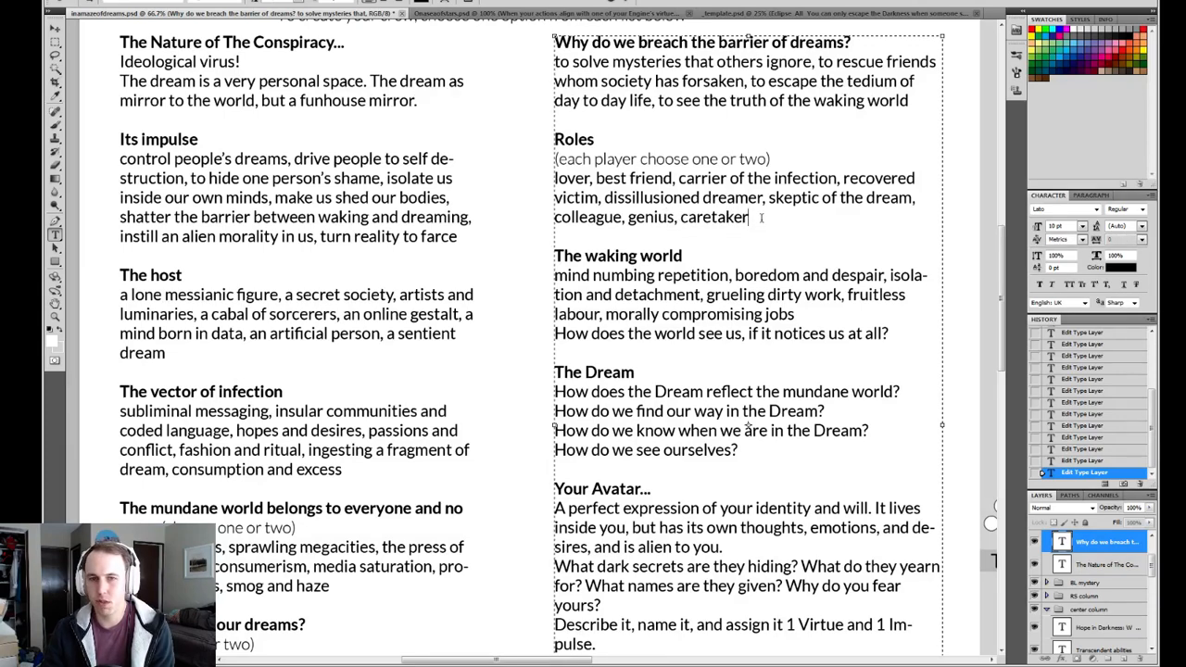
left_click_drag(770, 216, 688, 217)
left_click(825, 217)
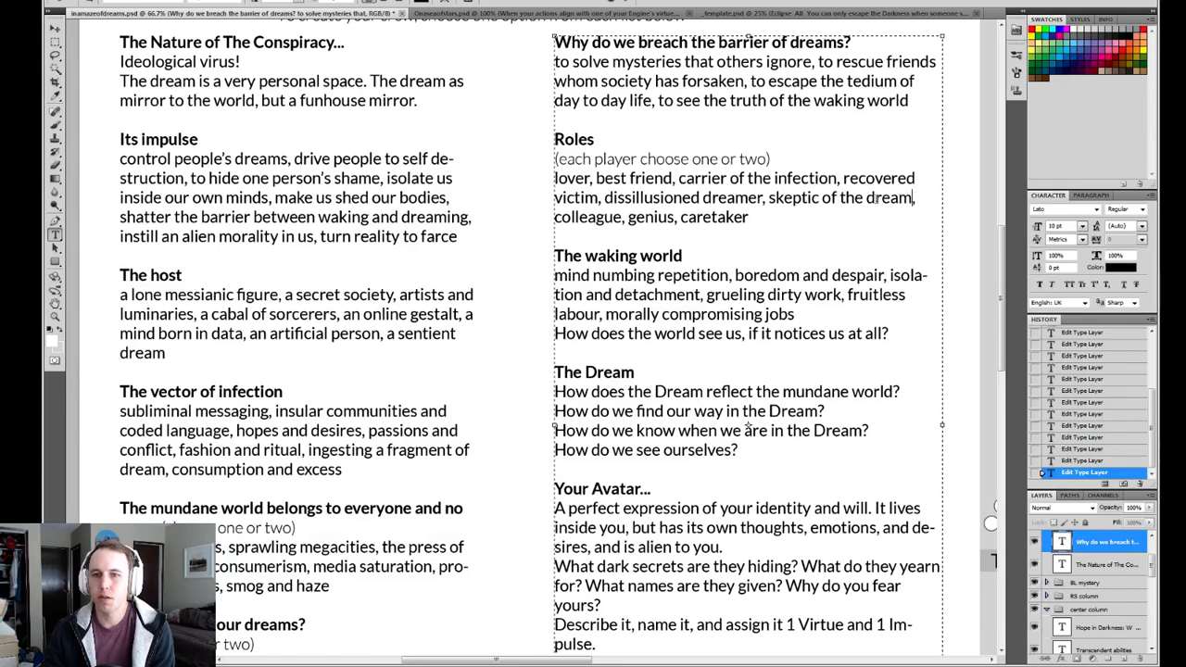
Read back through the remaining Roles entries, from "skeptic of the dream" to "lover", and recheck the list's last line.
left_click_drag(915, 198, 611, 198)
left_click(771, 199)
left_click(600, 198)
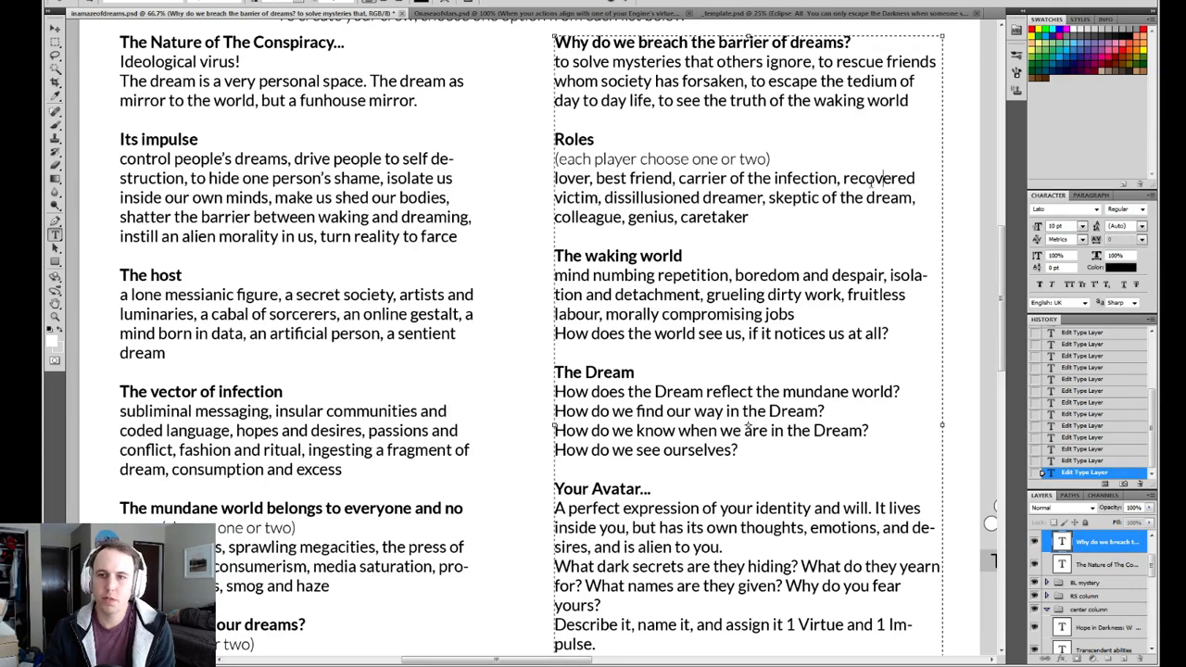
left_click_drag(843, 178, 600, 197)
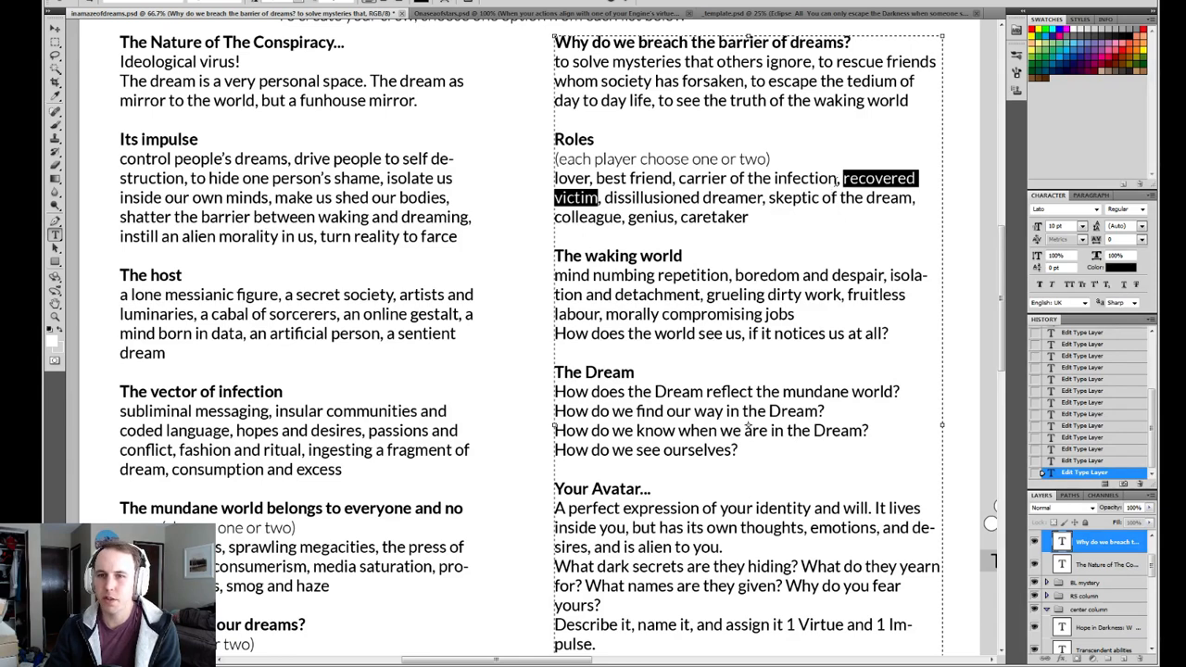
left_click_drag(838, 178, 678, 178)
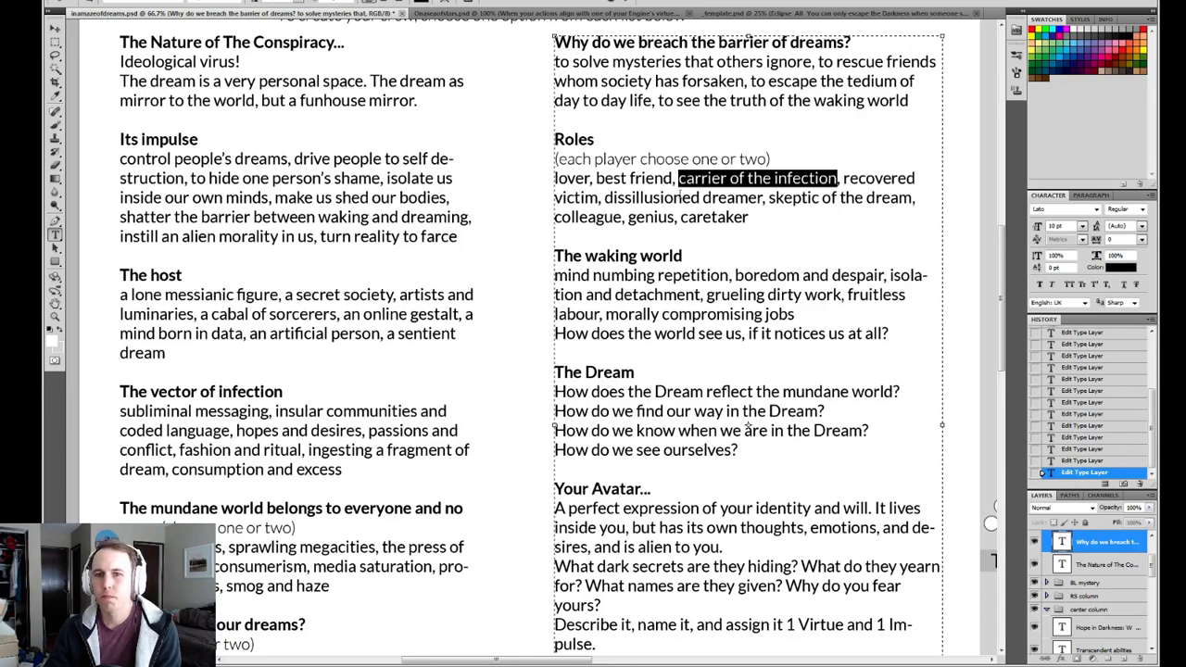
left_click_drag(674, 177, 596, 178)
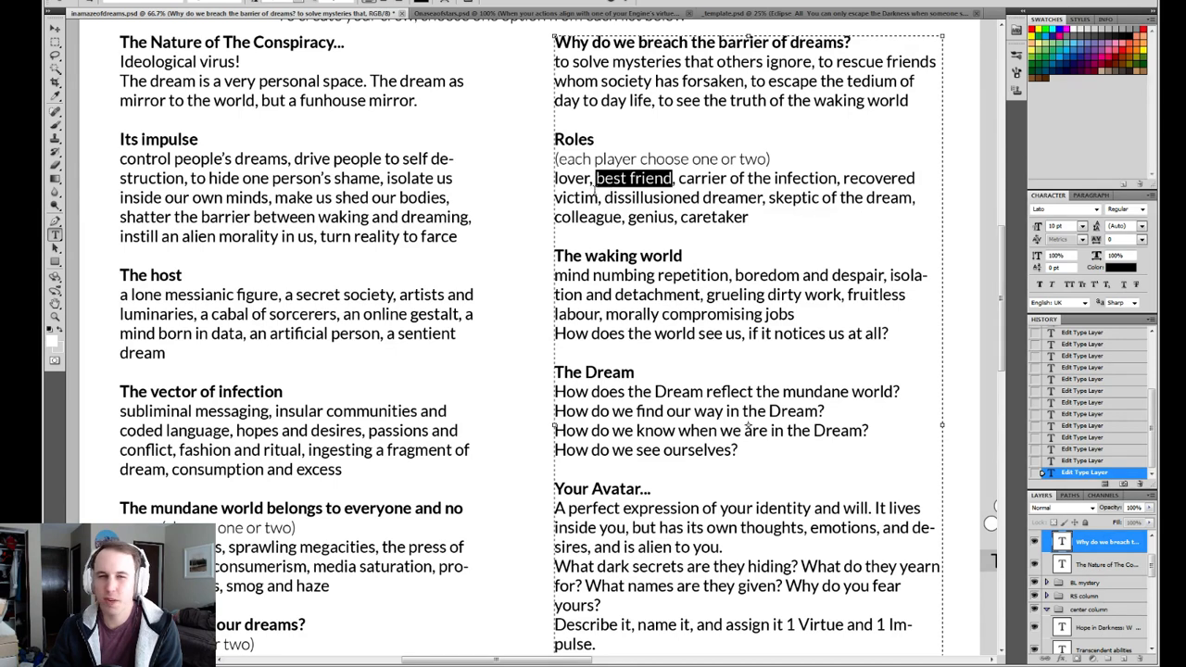
left_click(587, 178)
double_click(586, 178)
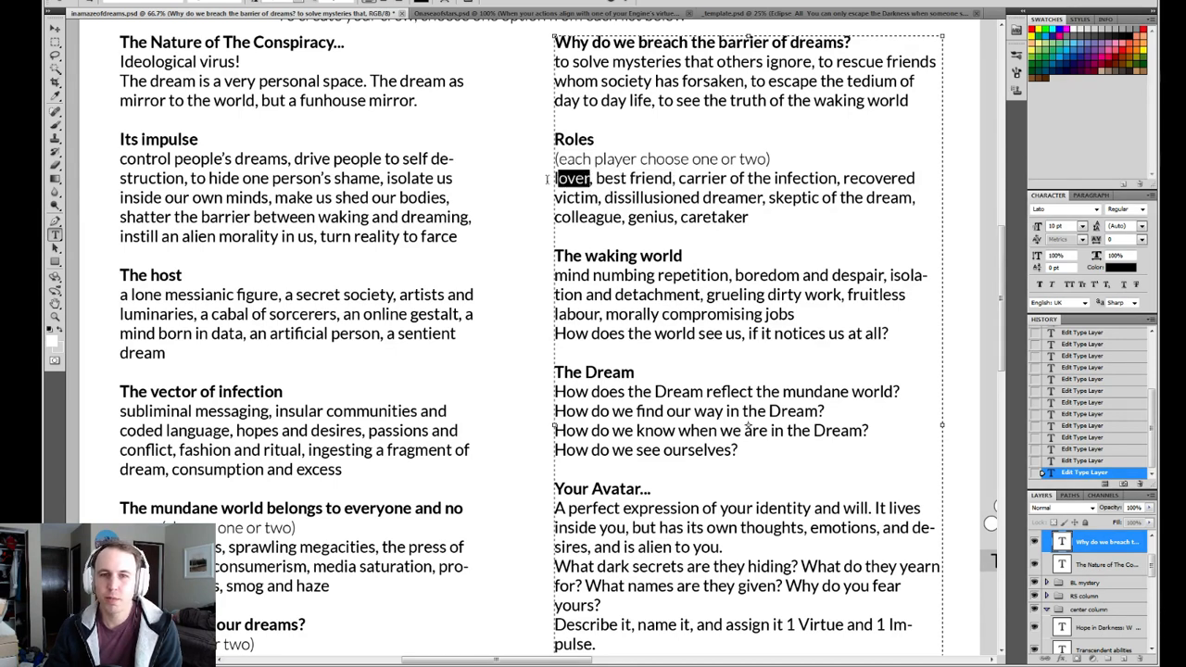
left_click(589, 177)
double_click(587, 178)
left_click(589, 178)
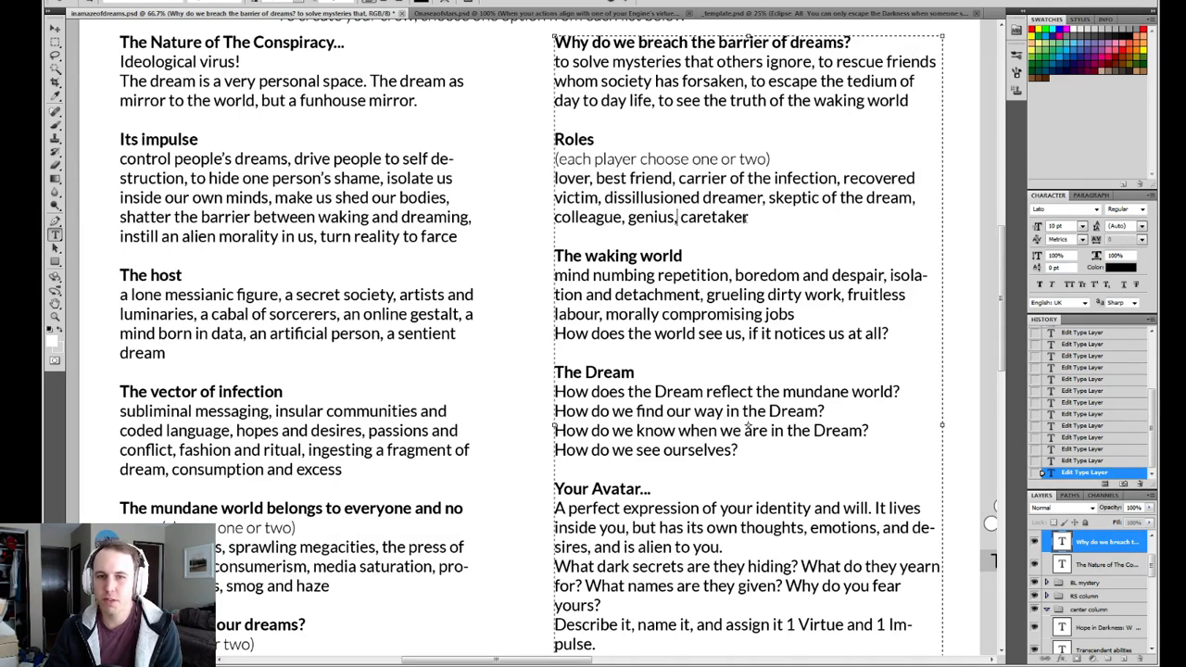
left_click_drag(749, 216, 523, 217)
left_click(758, 217)
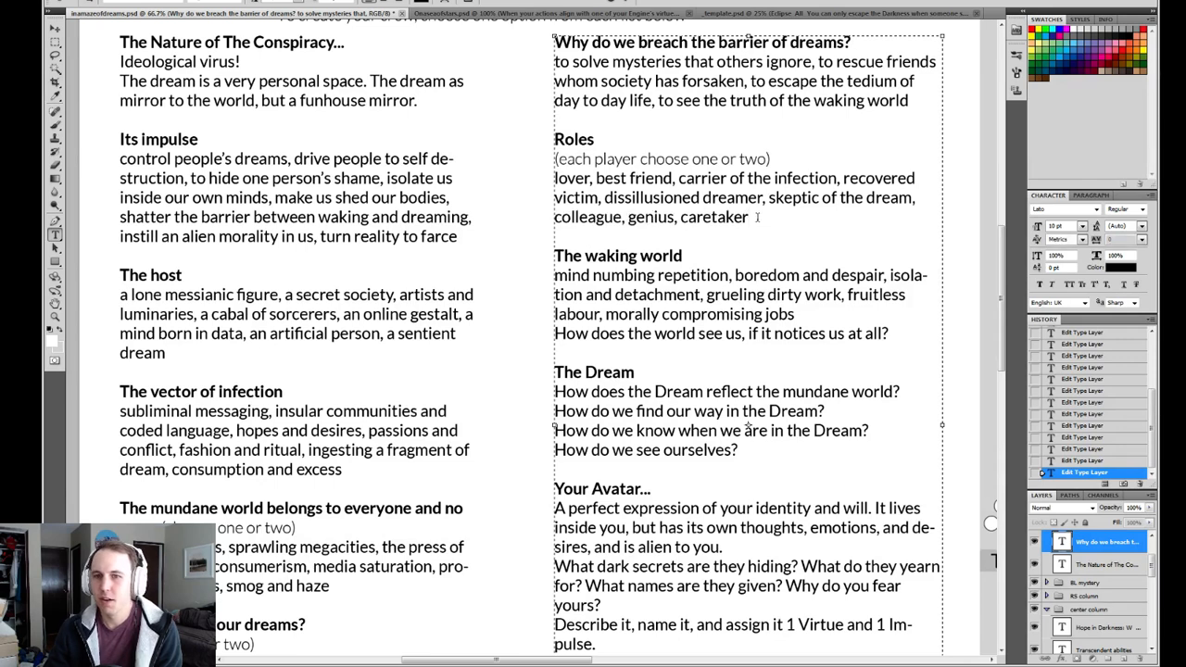
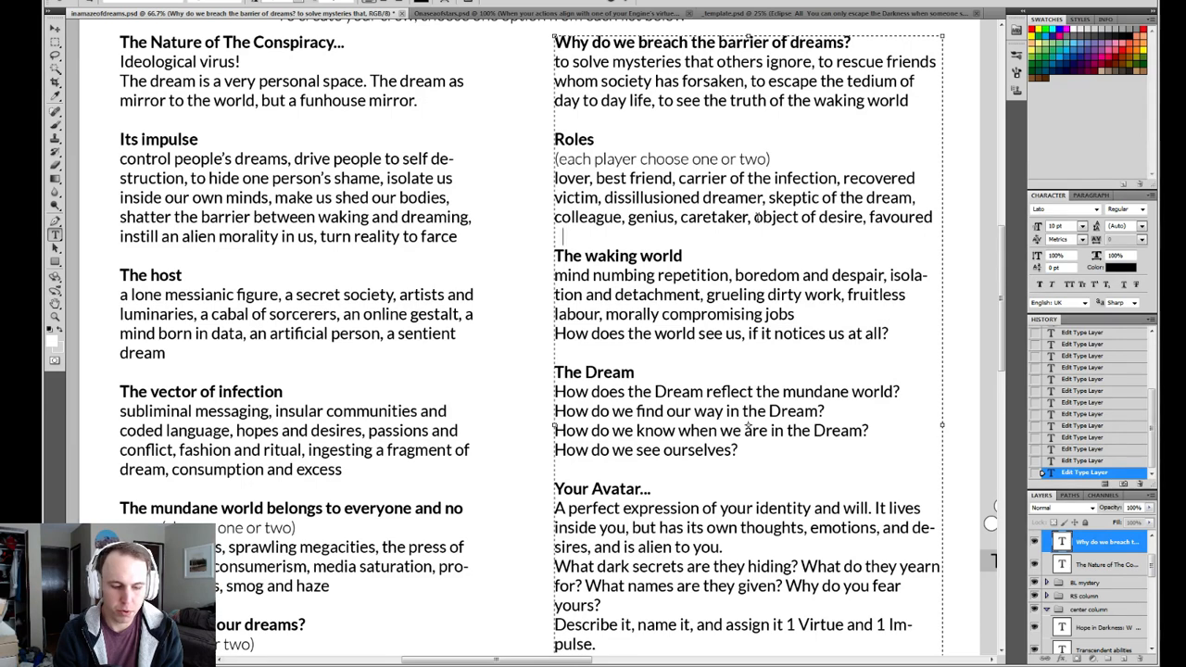
Extend the last Roles entry to read "favoured prey of the dreams".
key("BackSpace")
type("of the dre")
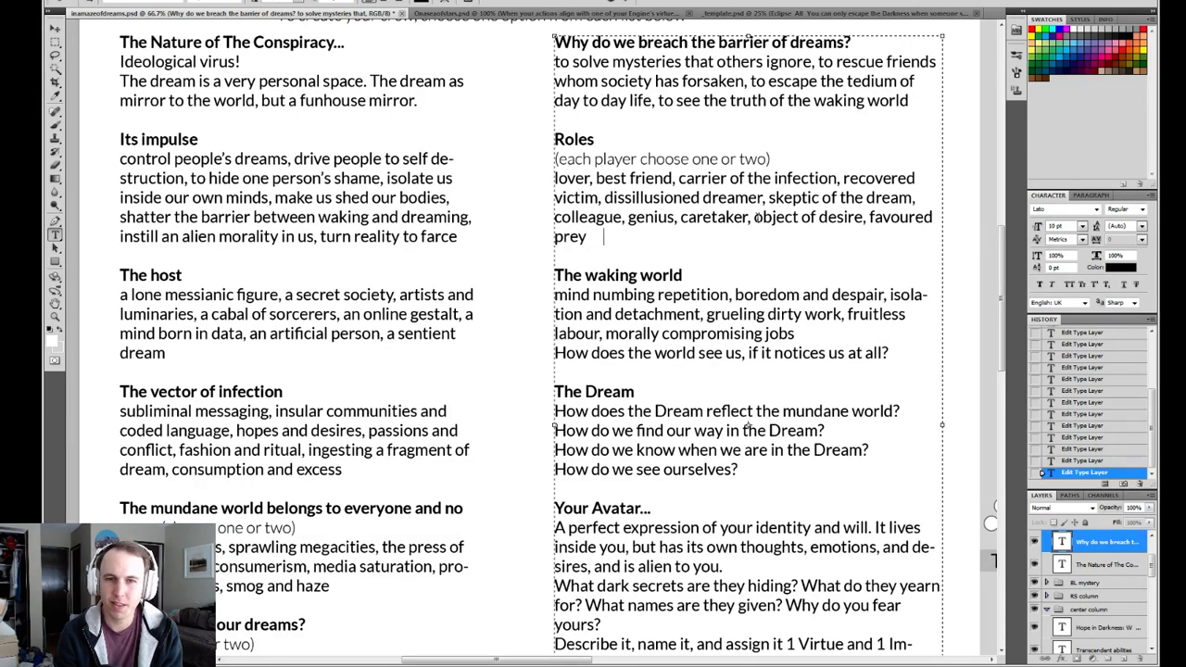
type("ams")
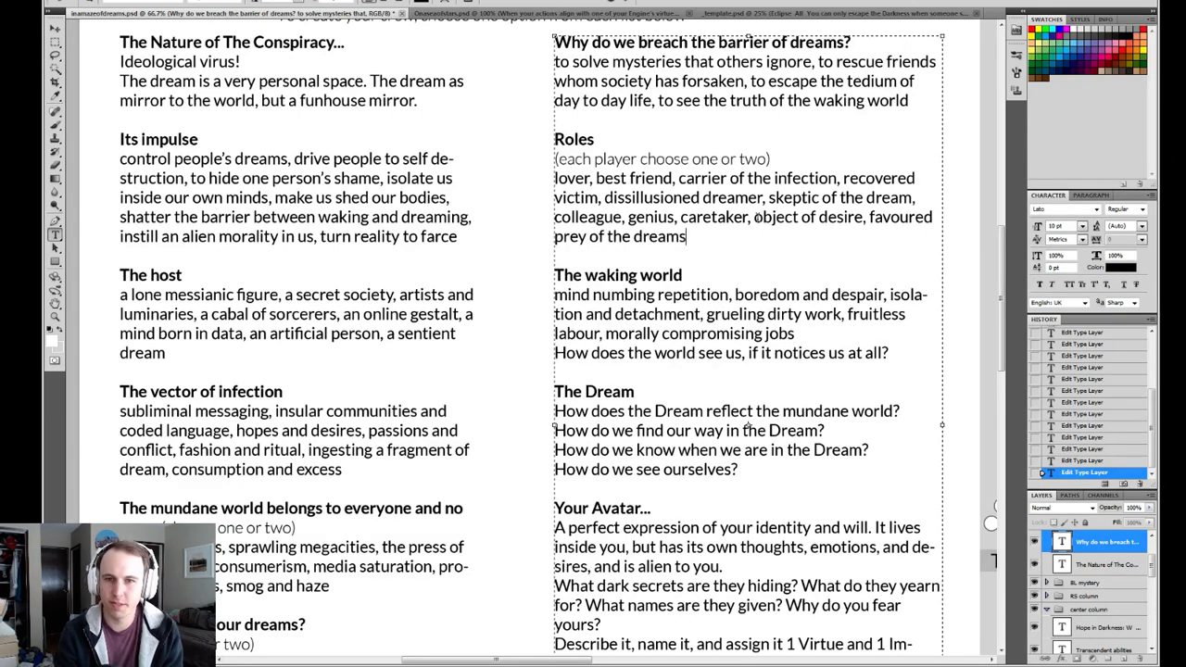
Replace "favoured prey of the dreams" at the end of the Roles list with "next victim".
left_click_drag(760, 239, 871, 218)
key("BackSpace")
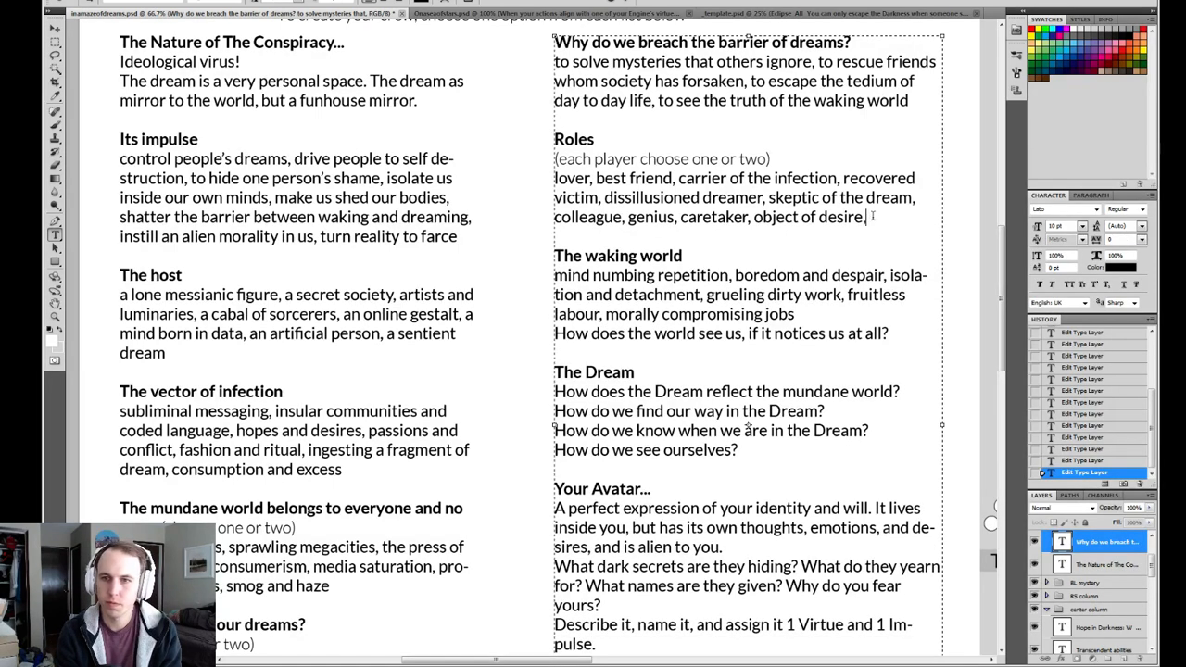
type(", ne")
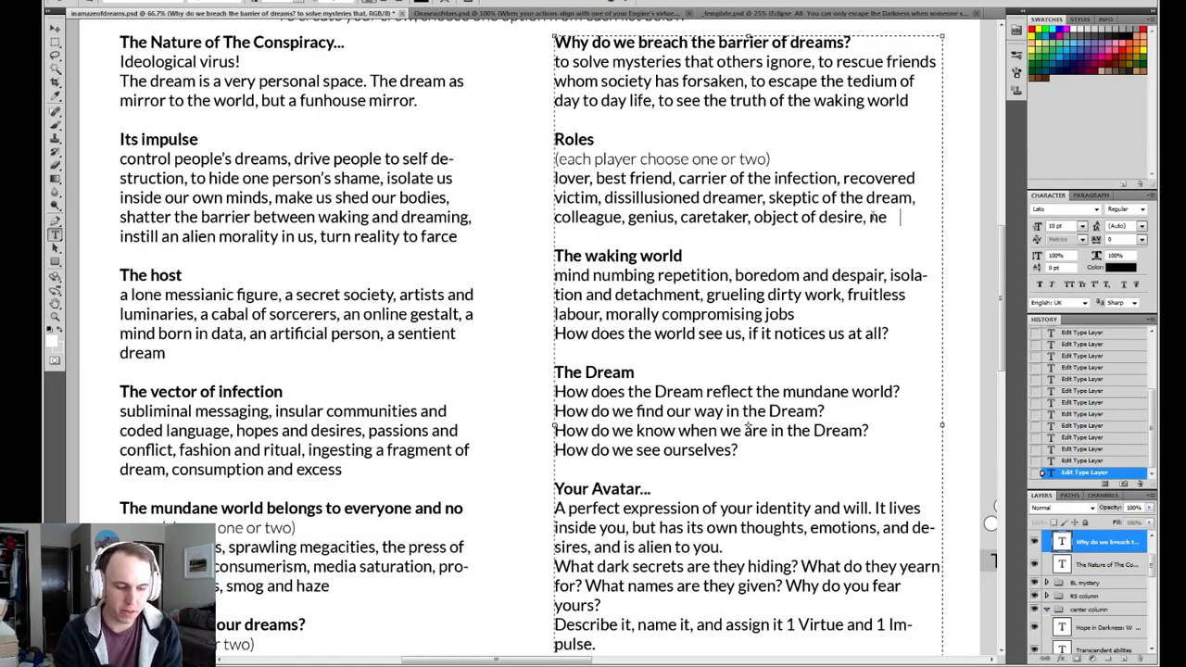
type("xt victim")
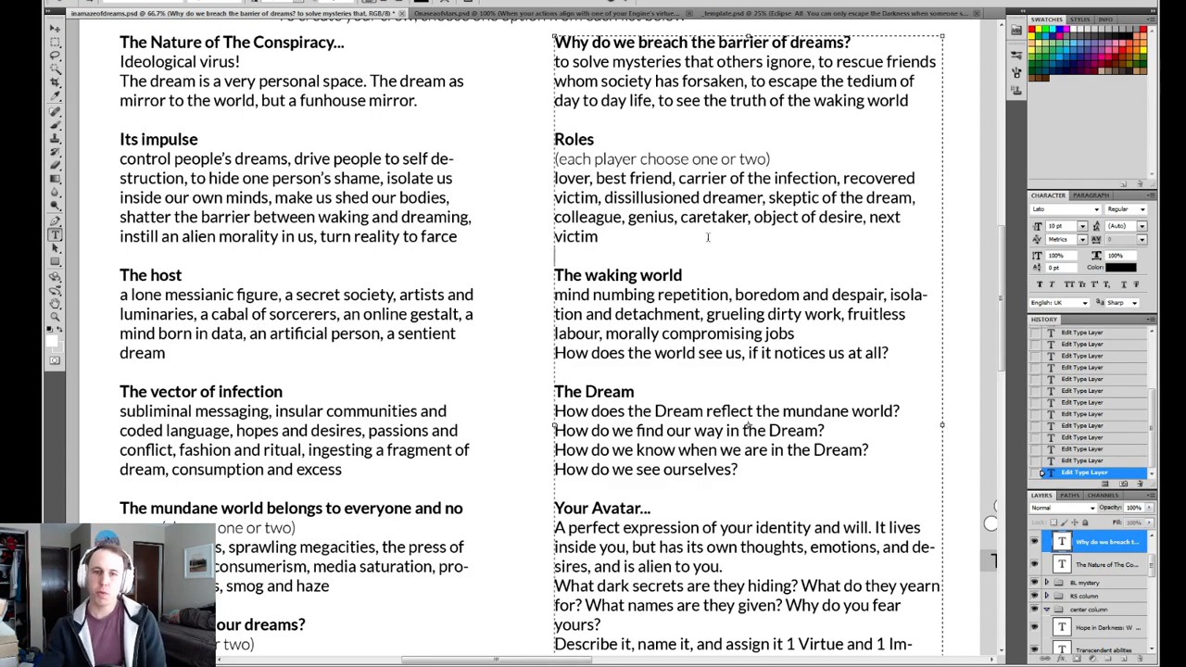
Examine the Roles entries "dissillusioned dreamer", "carrier of the infection" and "recovered victim", highlighting each while considering its meaning.
left_click_drag(763, 197, 604, 198)
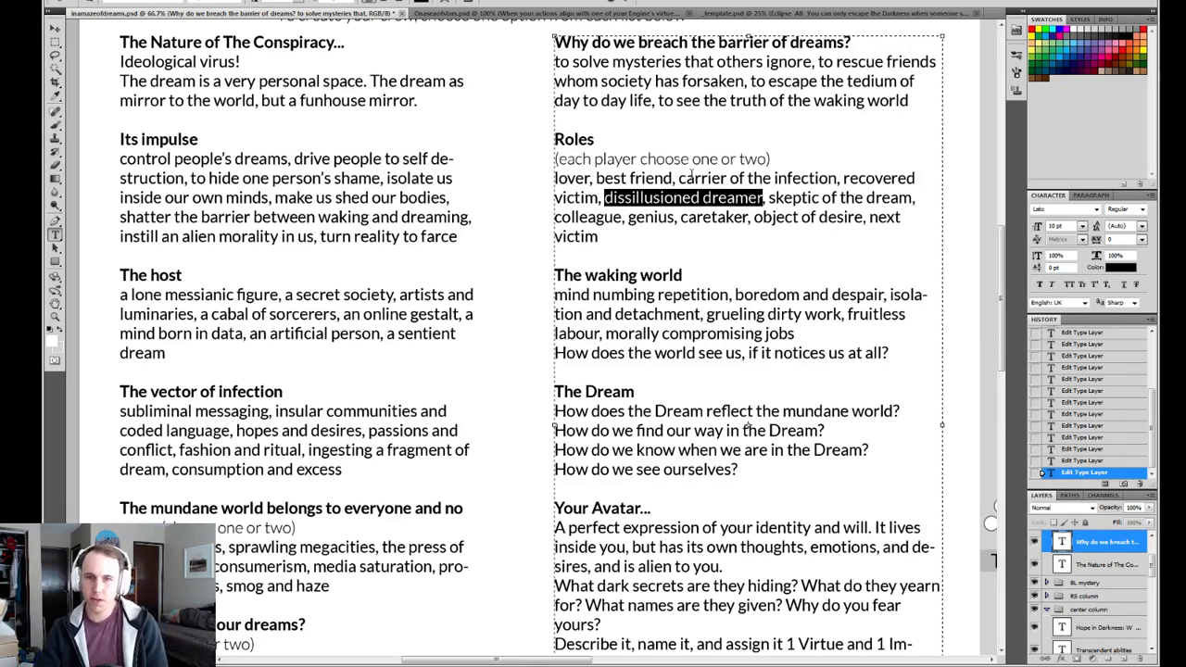
left_click_drag(679, 178, 839, 178)
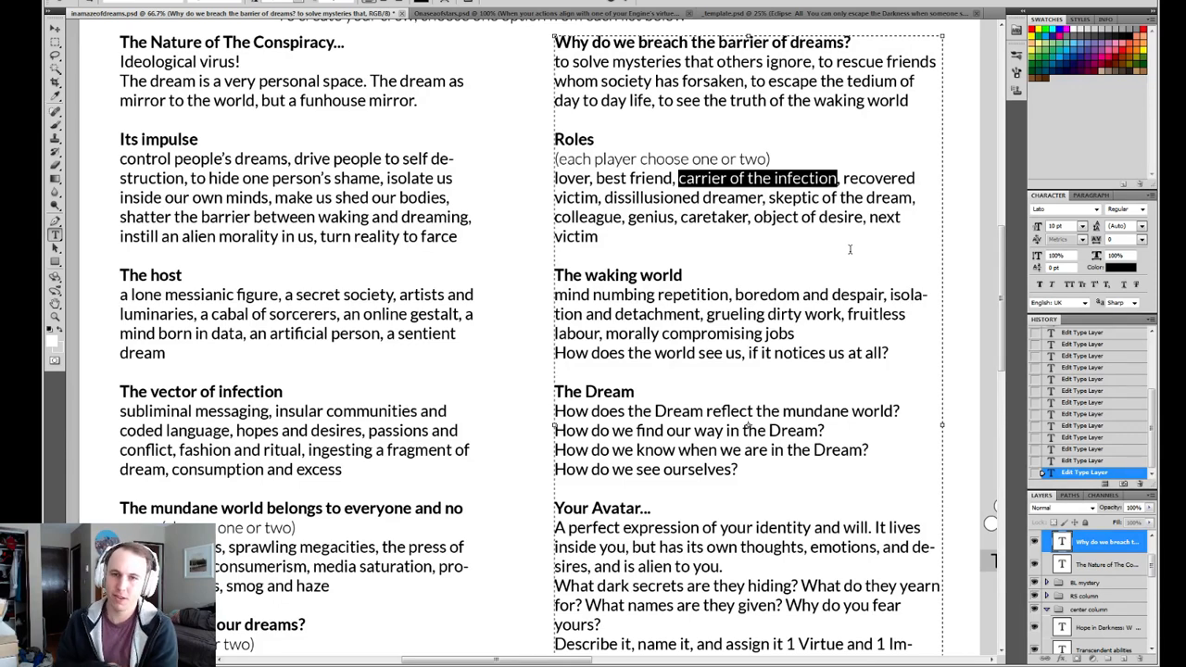
left_click(840, 179)
left_click_drag(839, 179, 679, 179)
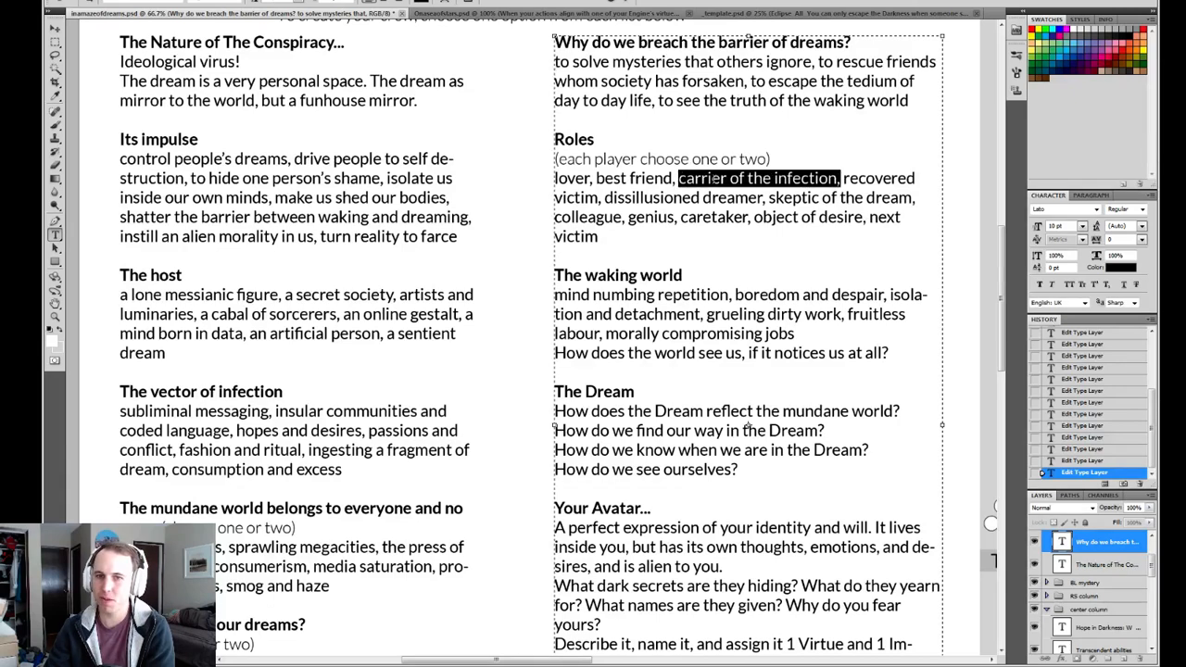
left_click(814, 179)
left_click_drag(839, 179, 679, 178)
left_click(843, 179)
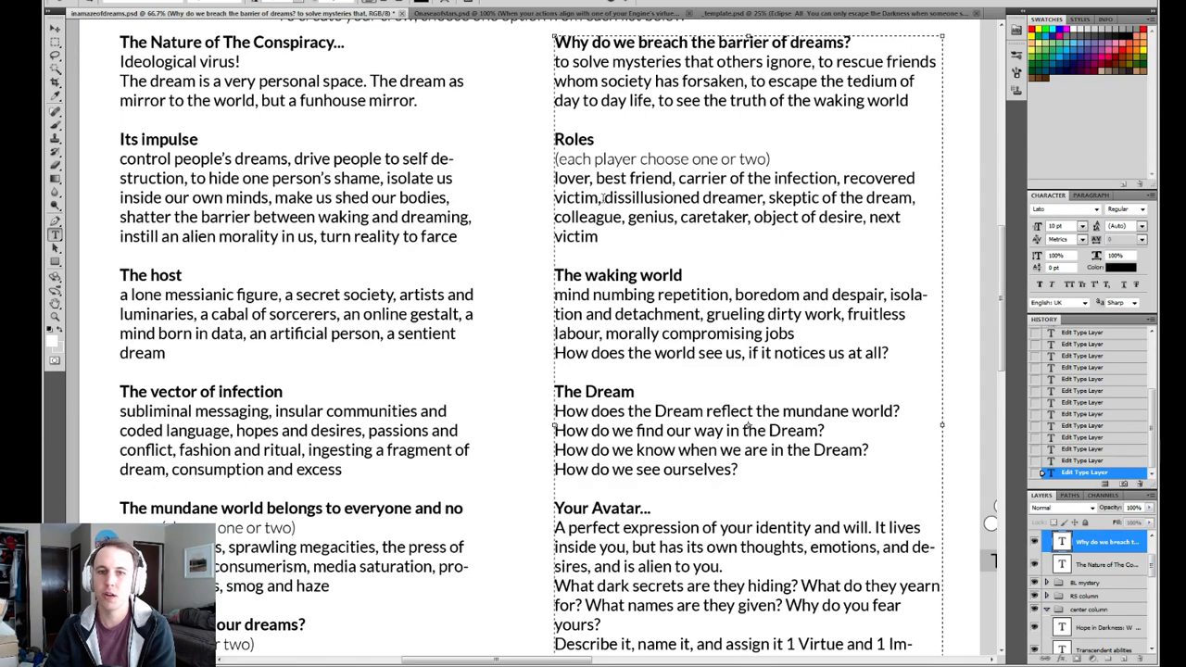
left_click_drag(604, 197, 843, 179)
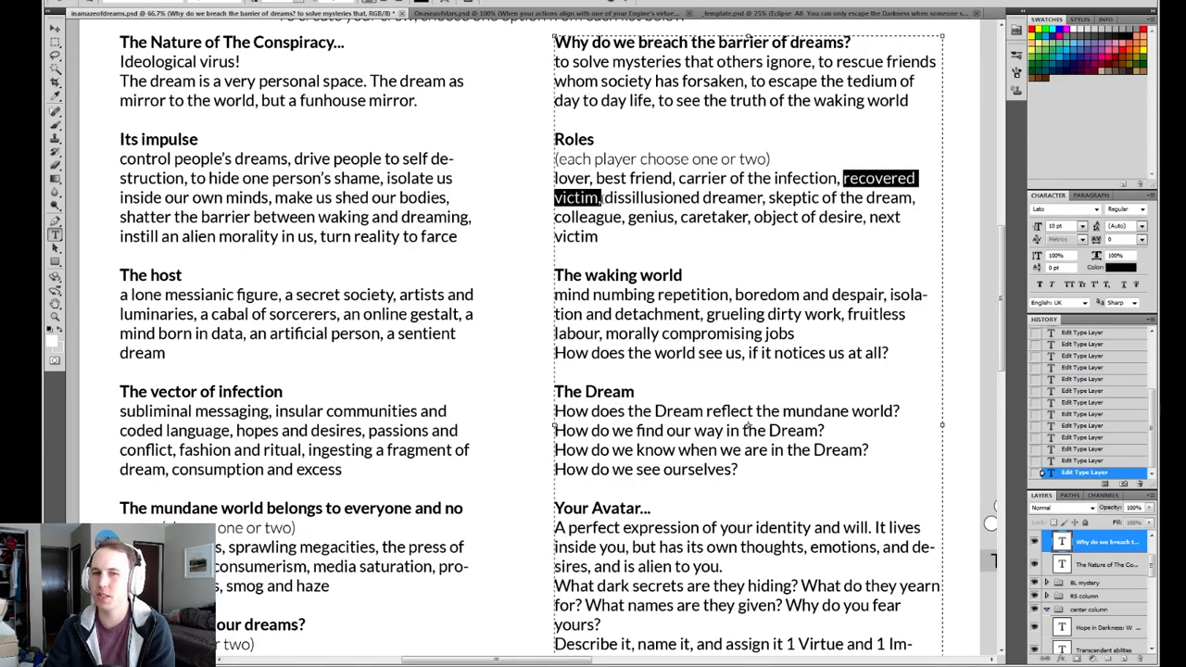
left_click(601, 199)
left_click_drag(601, 197, 842, 178)
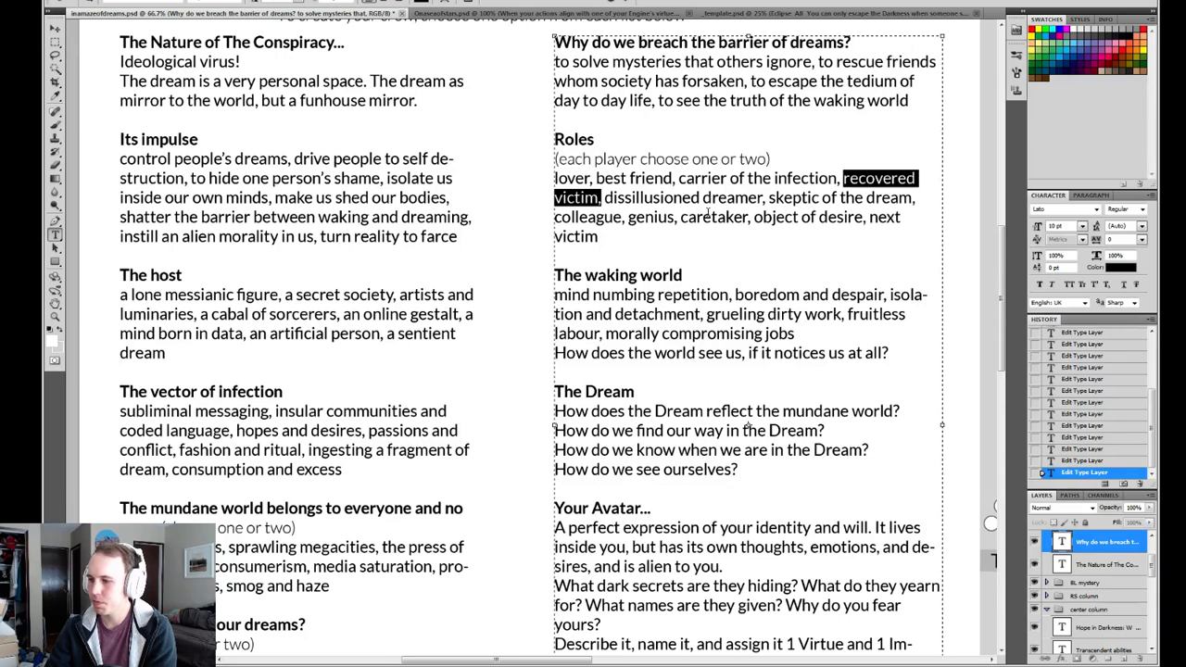
Reread the first Roles line, highlighting "carrier of the infection", "best friend" and "lover" to weigh how they combine.
left_click_drag(678, 178, 839, 178)
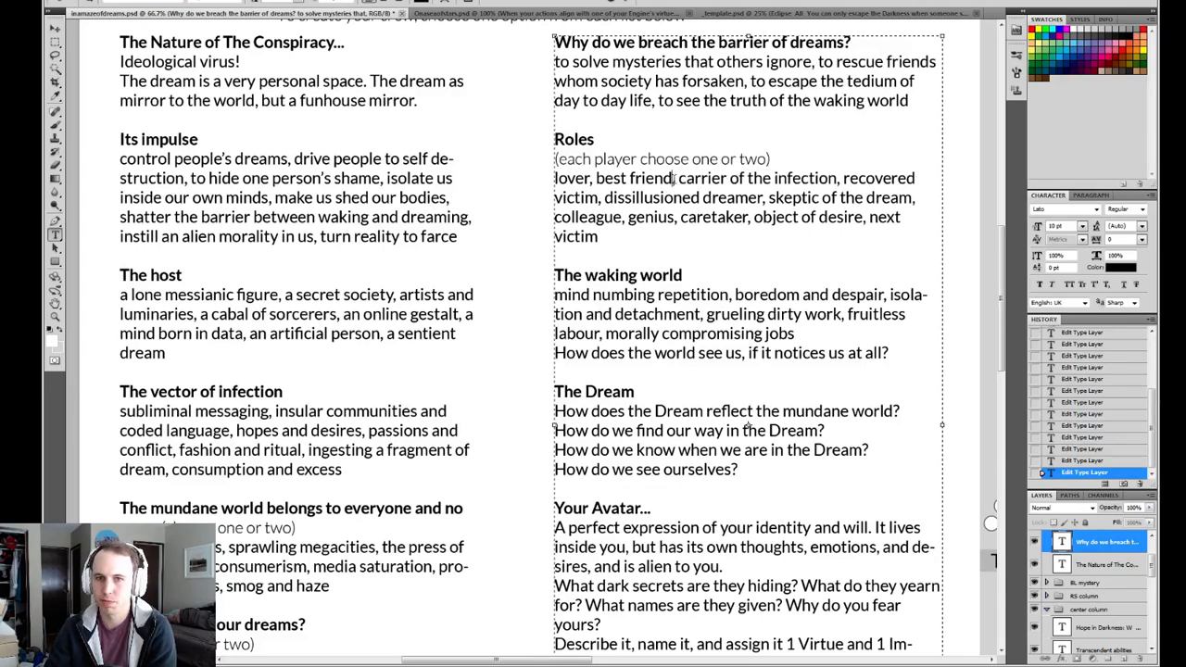
left_click(675, 180)
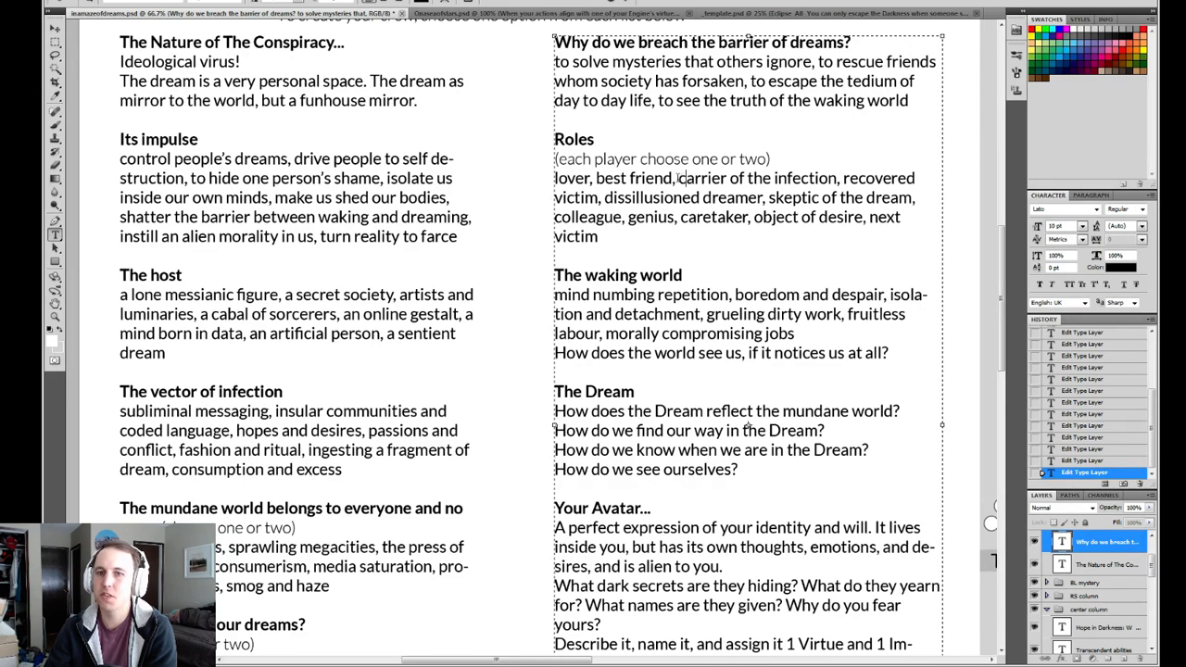
left_click_drag(679, 178, 839, 178)
left_click(612, 178)
left_click_drag(594, 178, 845, 177)
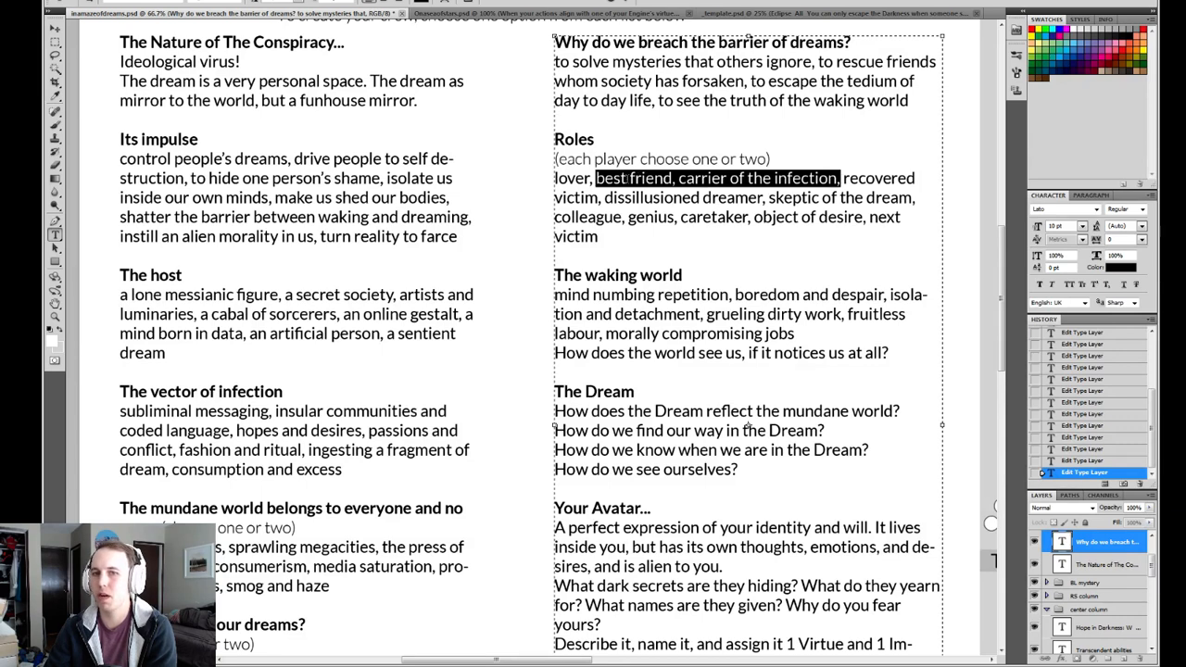
left_click_drag(693, 178, 831, 178)
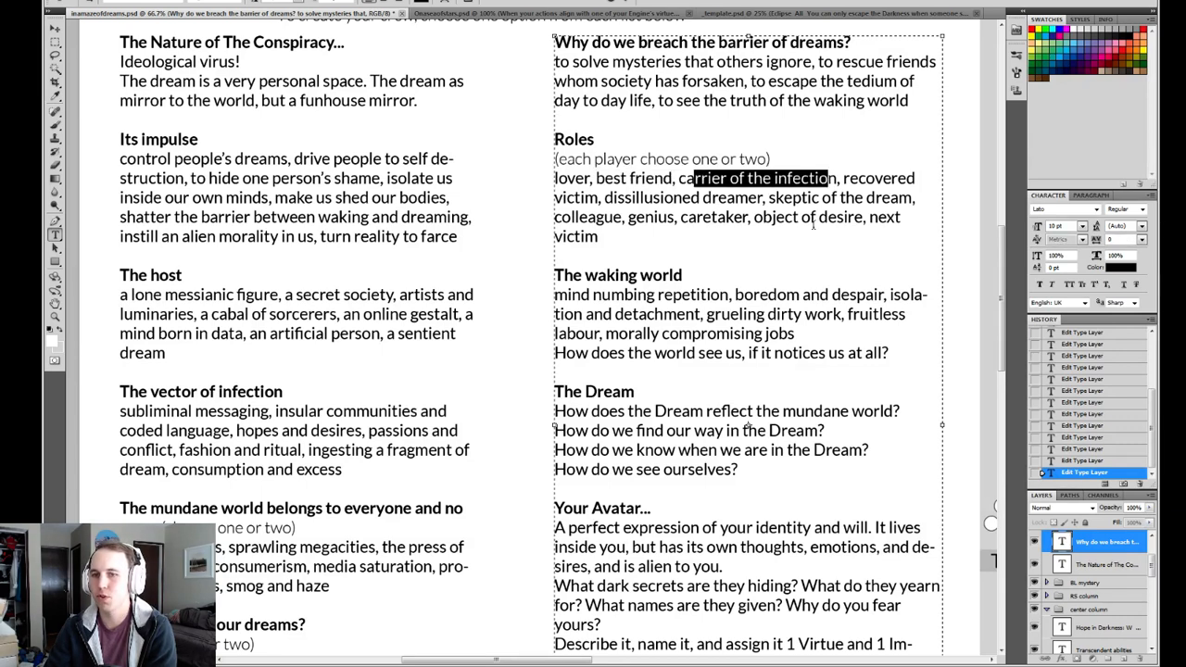
left_click(691, 197)
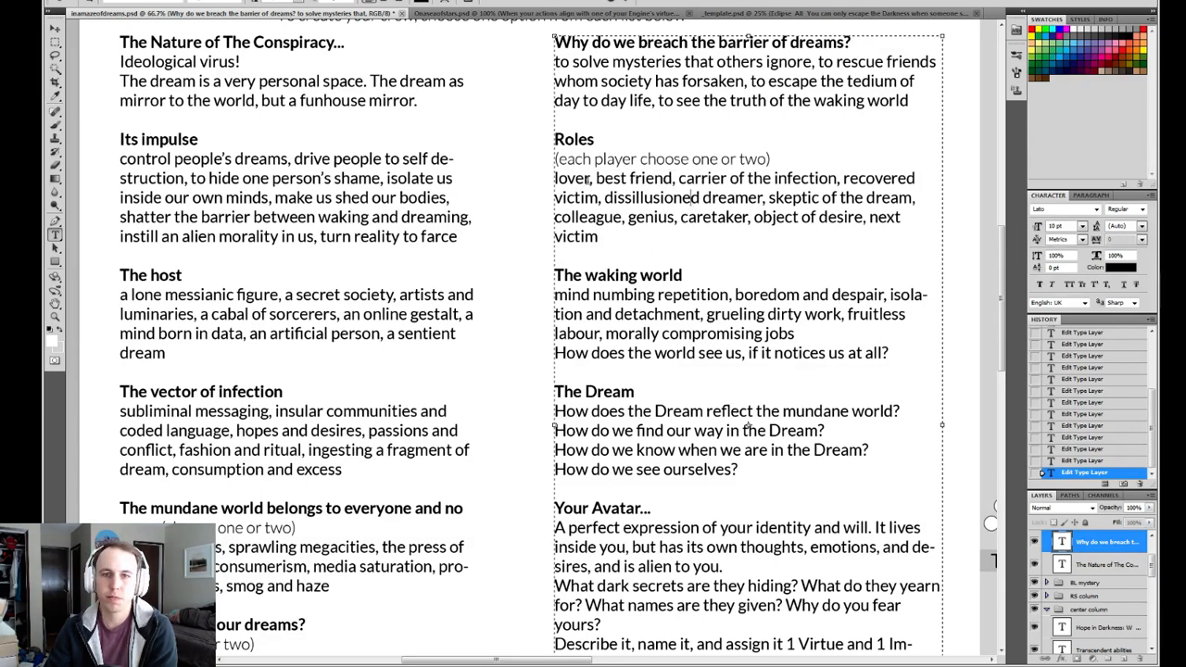
left_click_drag(589, 179, 539, 177)
left_click(611, 216)
left_click(588, 179)
left_click(583, 180)
left_click(588, 180)
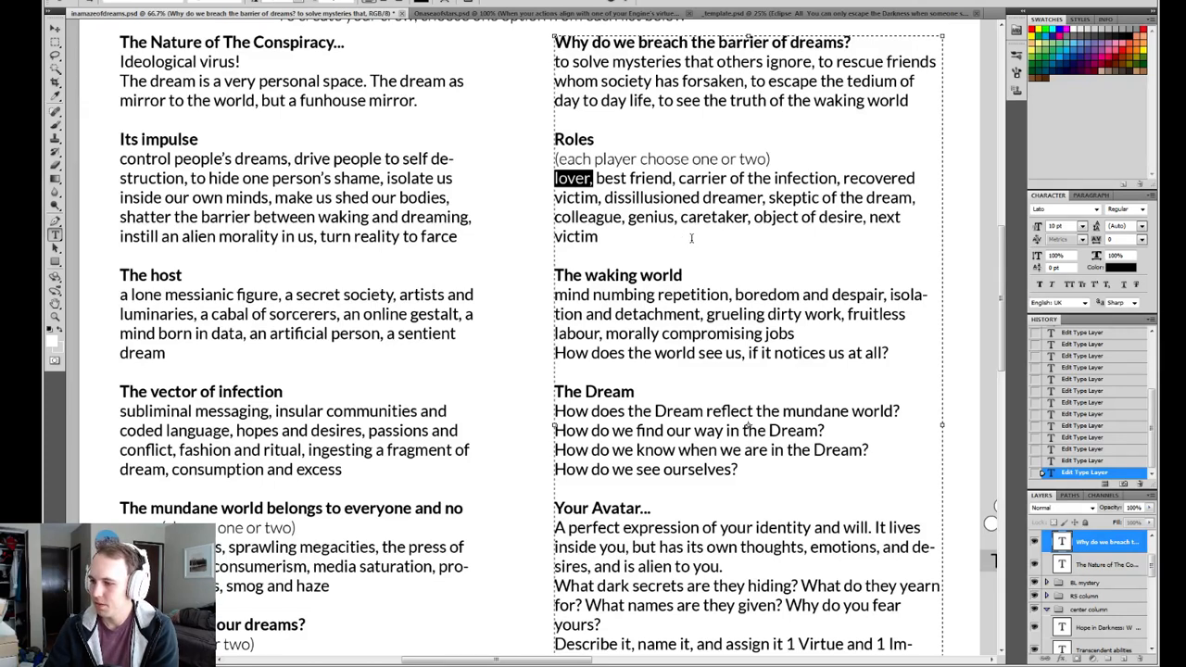
left_click(676, 238)
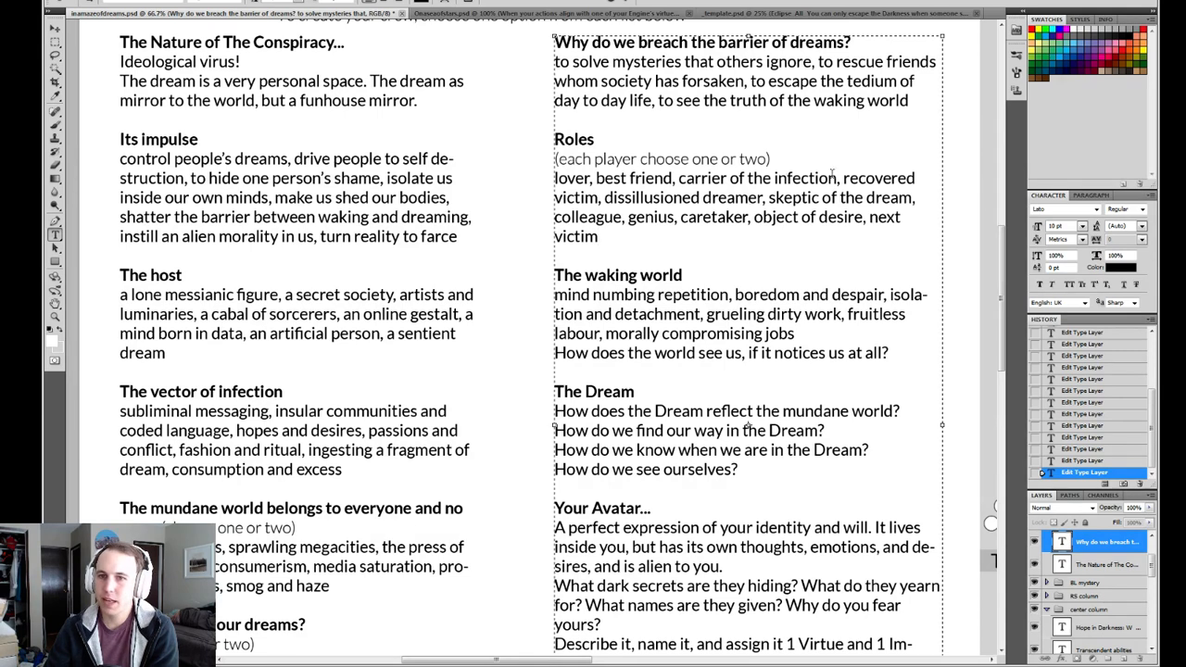
Compare "carrier of the infection" with "lover" and the neighbouring Roles entries as possible role pairings.
left_click_drag(836, 178, 678, 178)
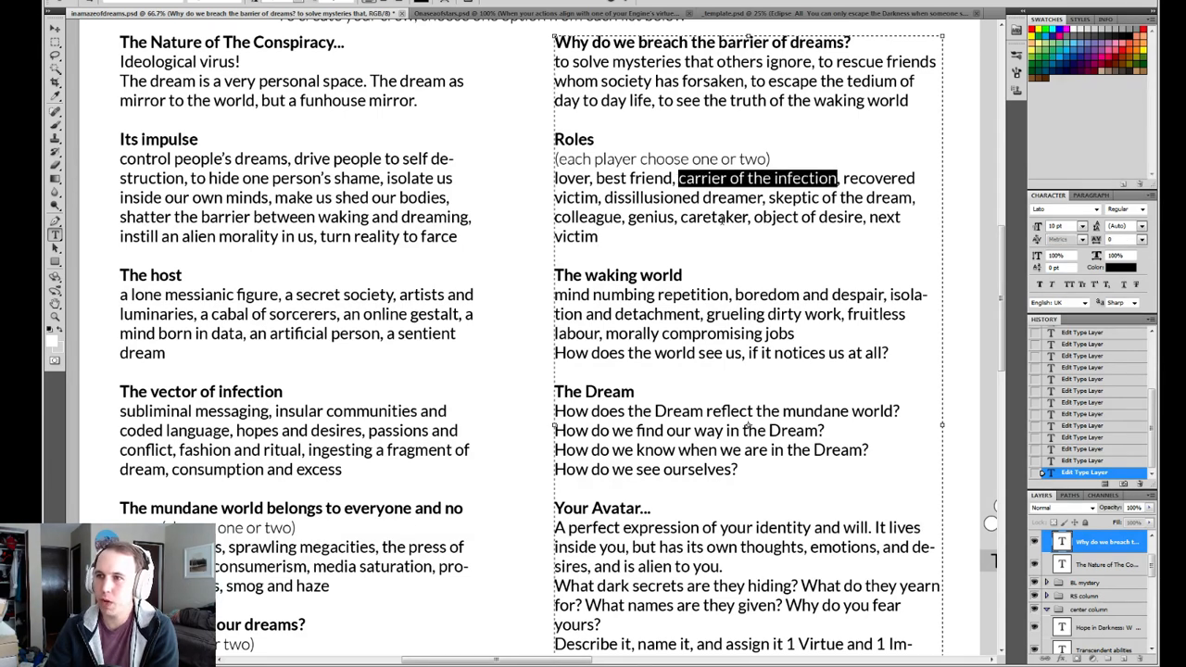
left_click(682, 202)
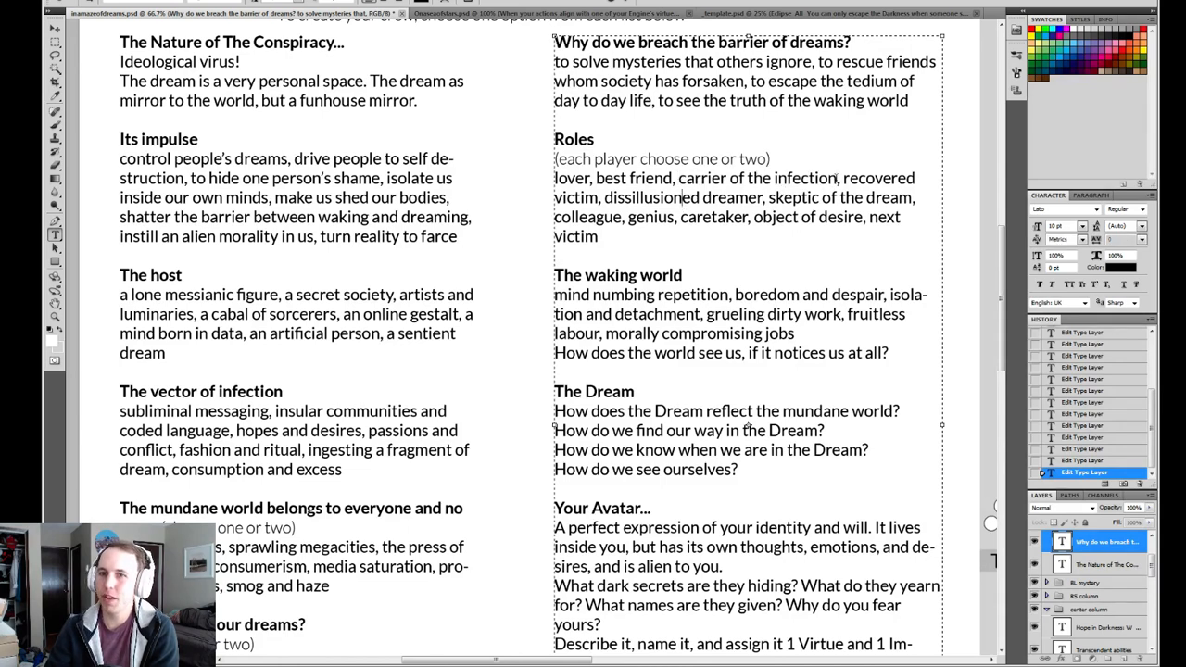
left_click_drag(839, 179, 680, 179)
left_click(714, 218)
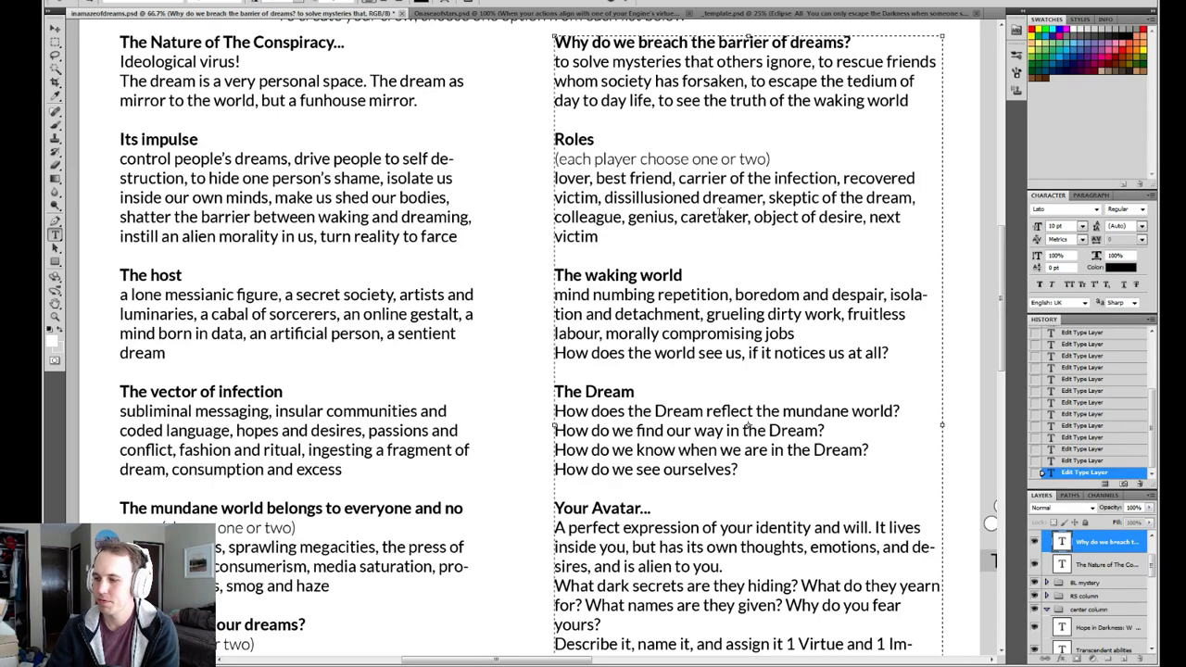
left_click(786, 179)
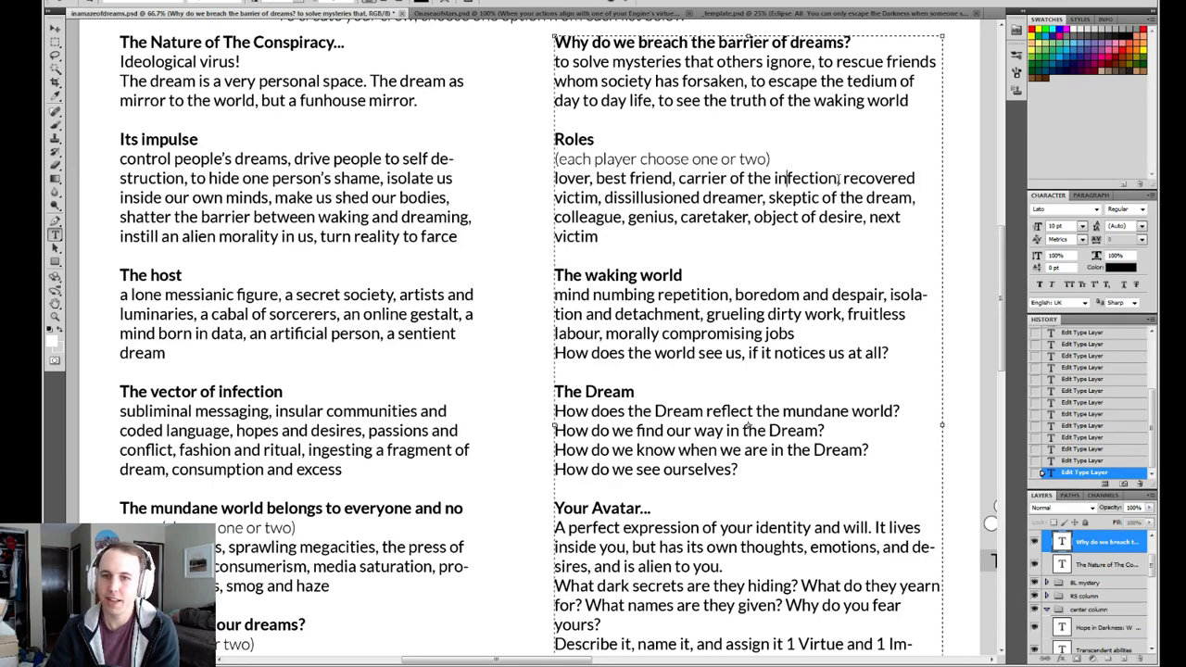
left_click_drag(838, 179, 673, 179)
left_click_drag(554, 179, 591, 179)
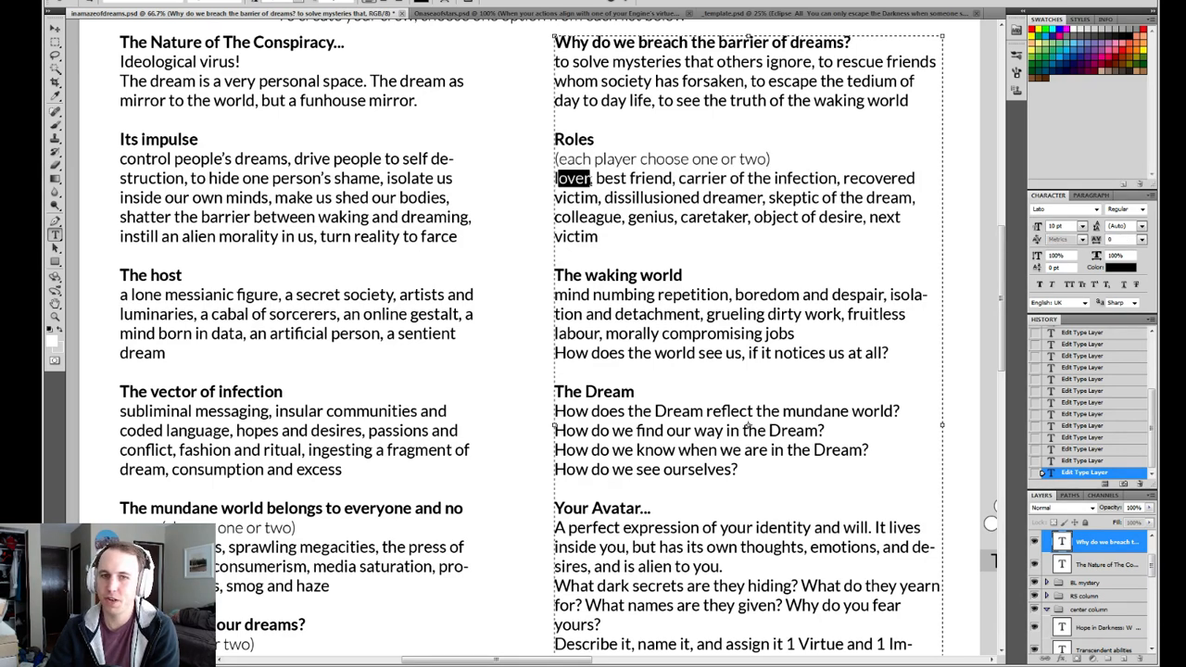
left_click(691, 239)
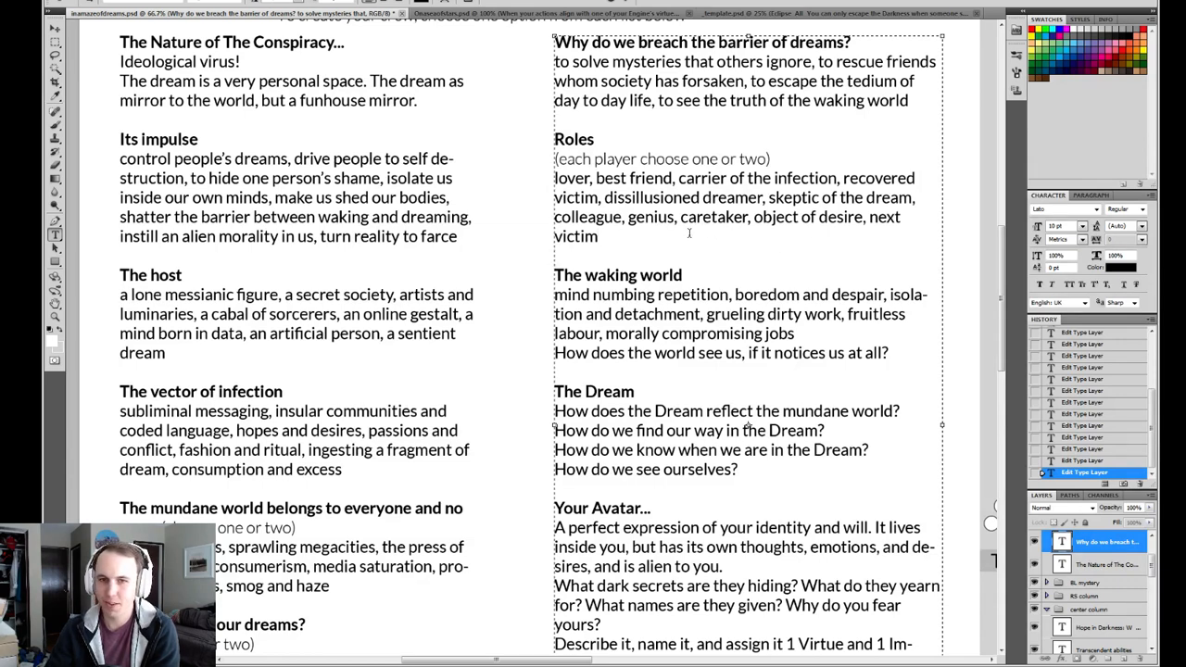
left_click_drag(604, 198, 678, 178)
left_click(599, 236)
left_click_drag(595, 178, 542, 180)
left_click(657, 217)
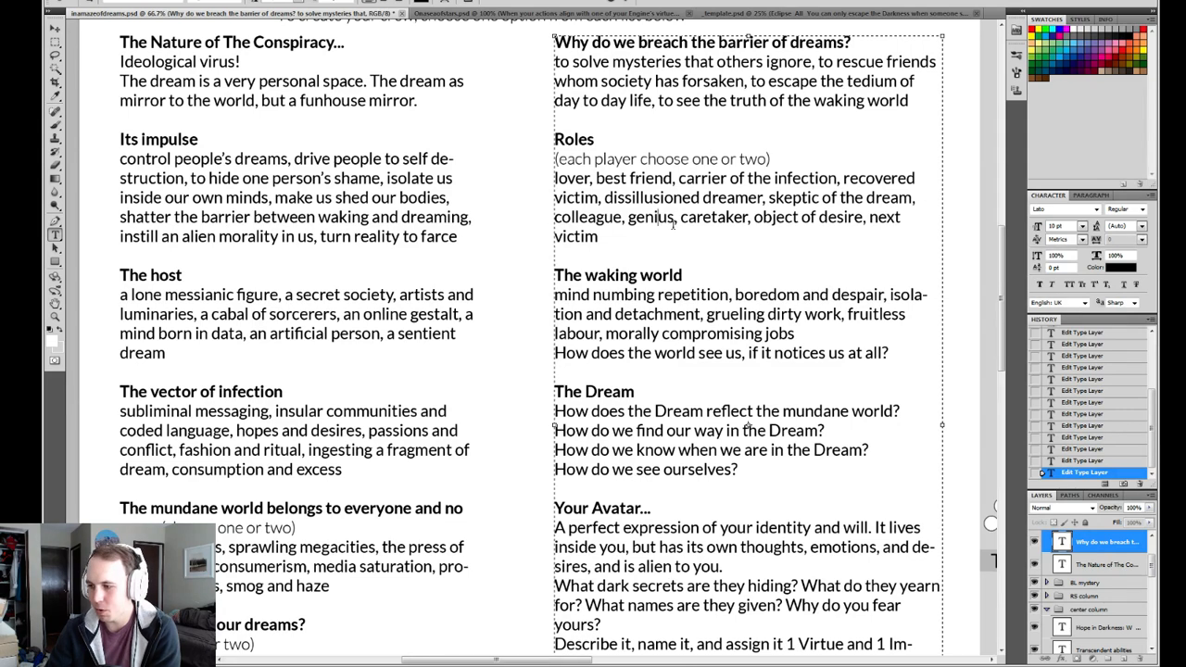
left_click(618, 231)
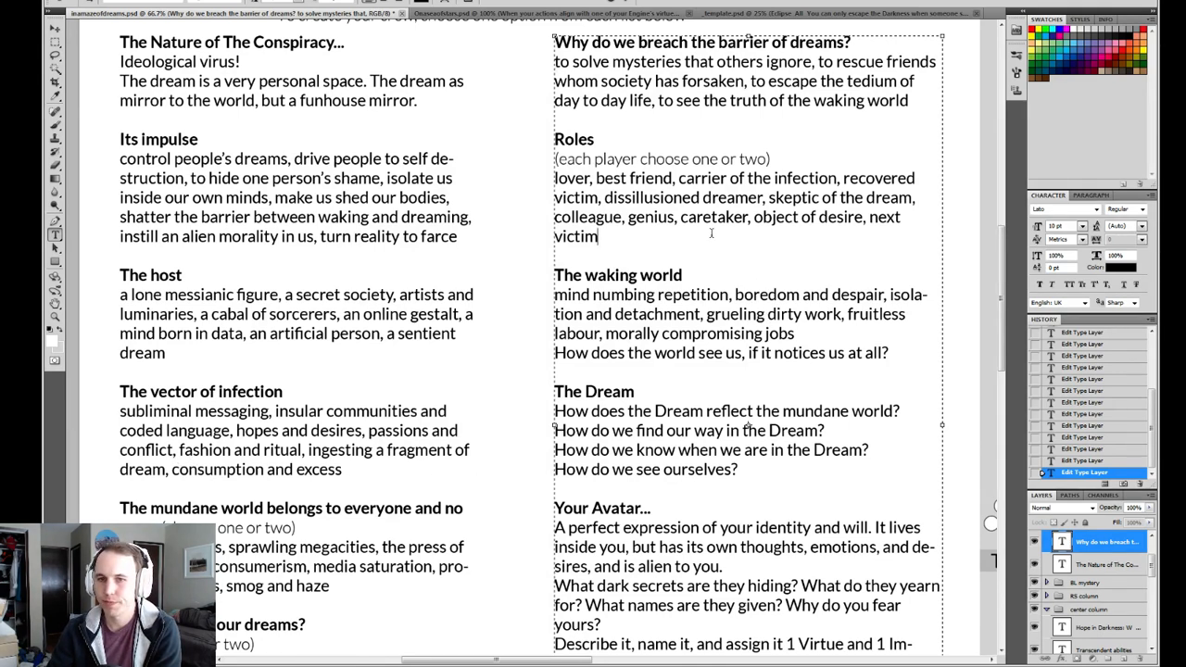
Look over the whole Roles list and recheck "carrier of the infection", "dissillusioned dreamer", "recovered victim" and "colleague".
left_click_drag(770, 236, 527, 183)
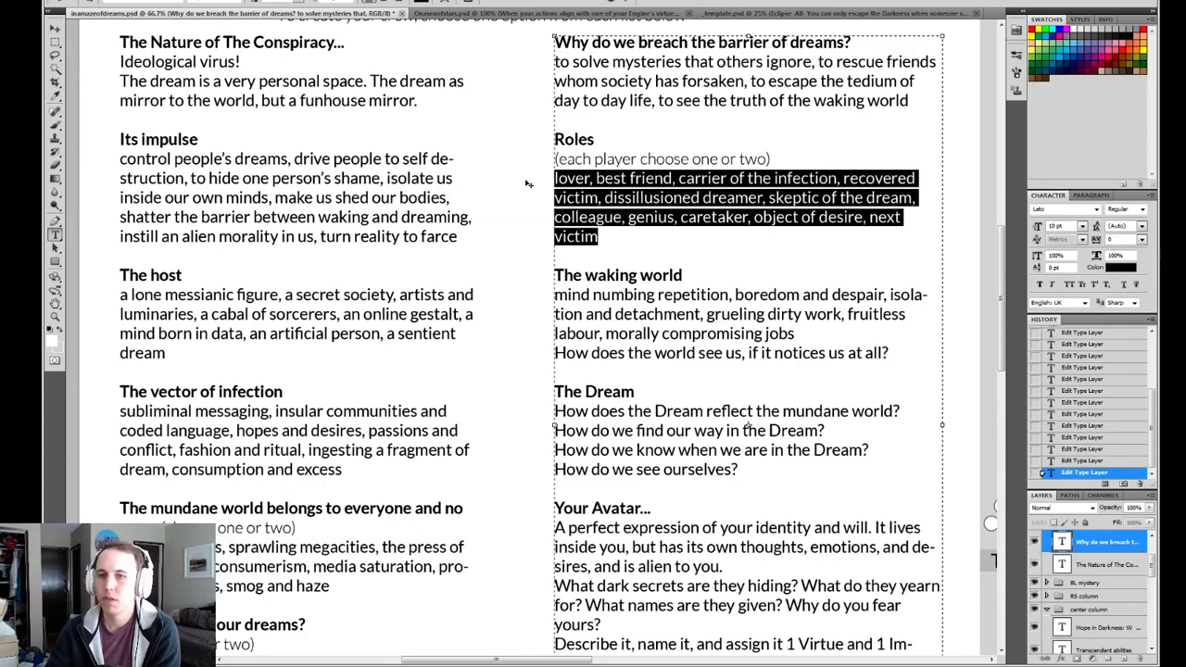
left_click(723, 235)
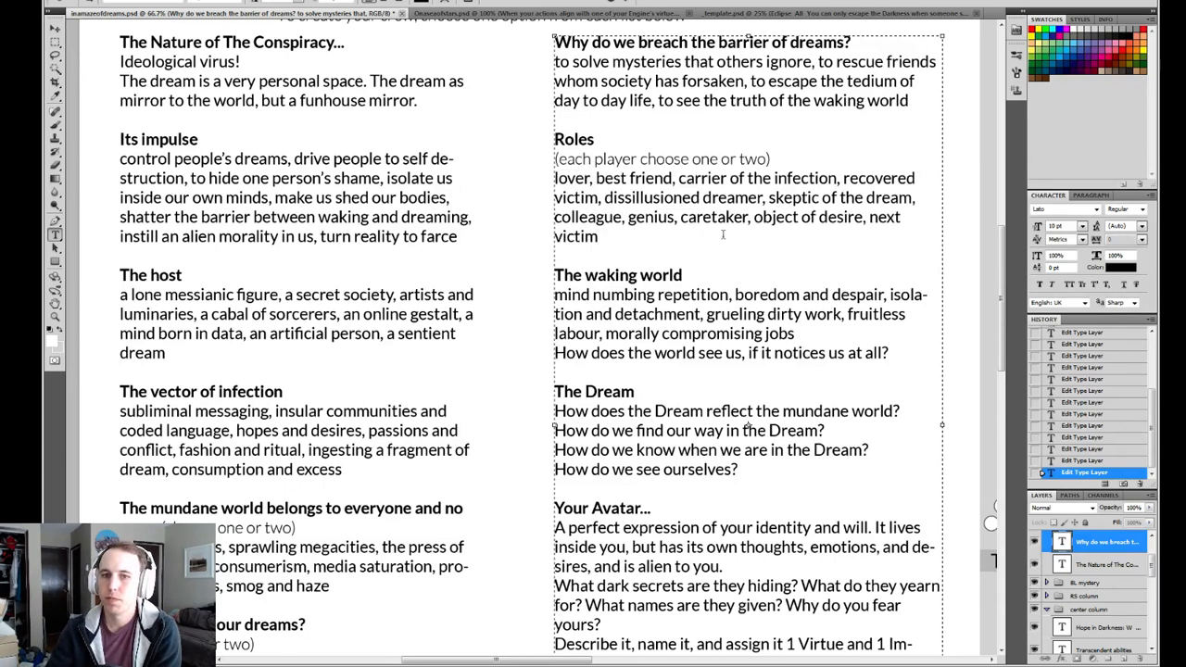
left_click_drag(642, 233, 547, 178)
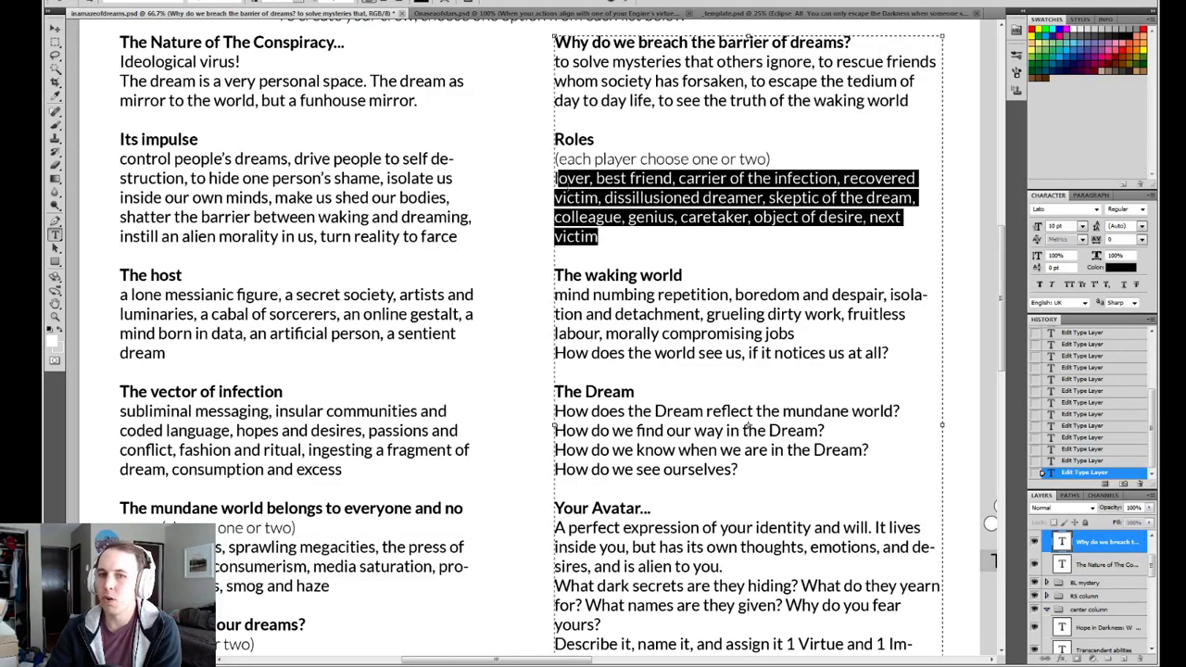
left_click(774, 197)
left_click_drag(680, 177, 876, 179)
left_click(698, 216)
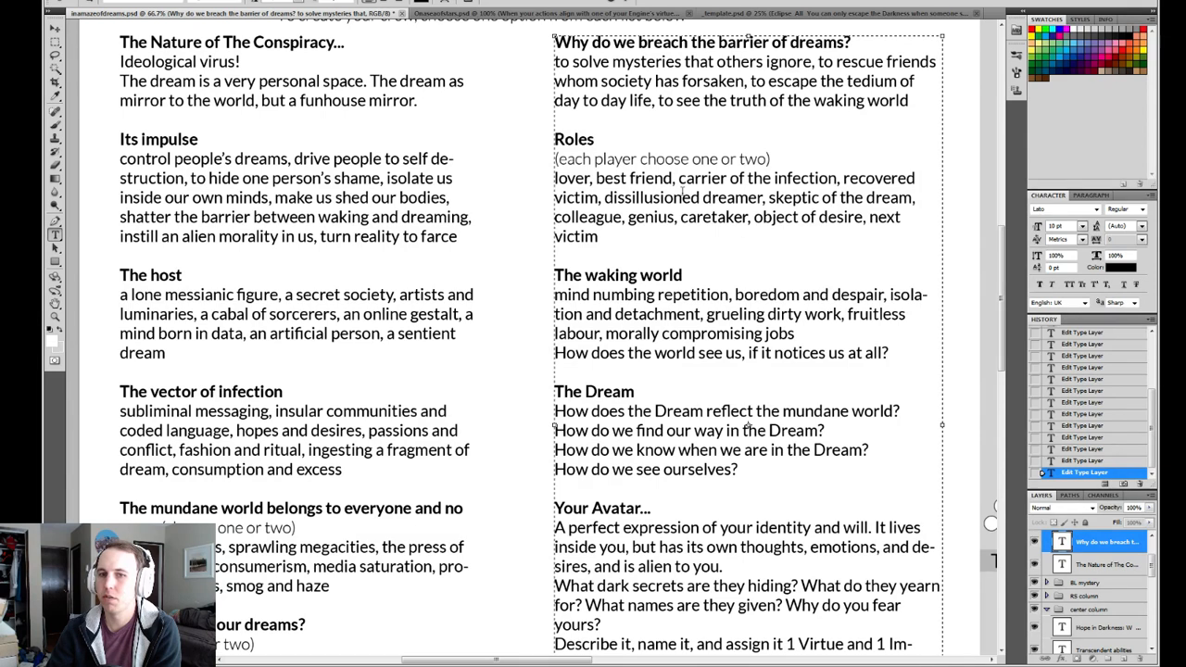
left_click_drag(766, 197, 601, 197)
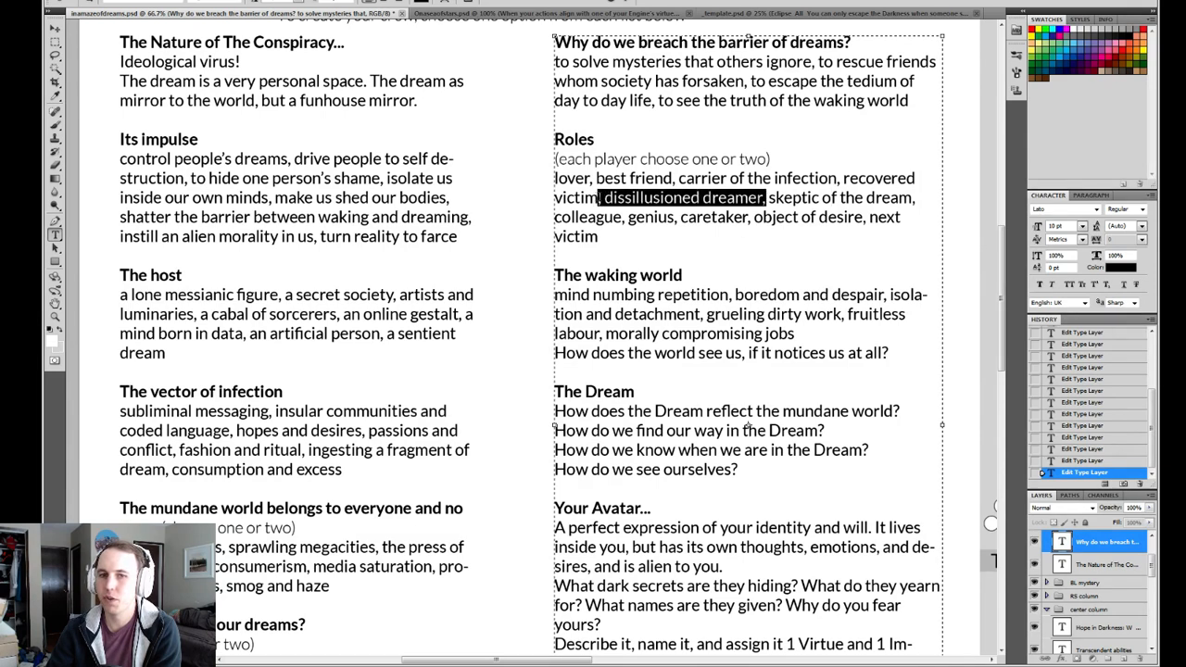
left_click(602, 198)
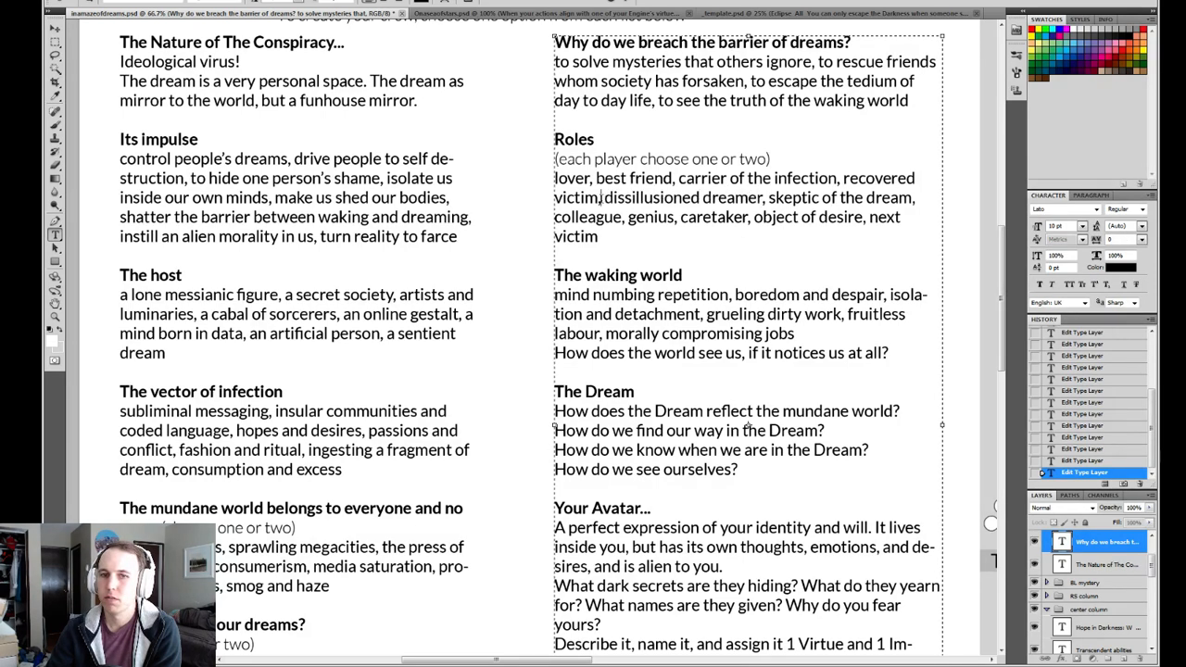
double_click(598, 198)
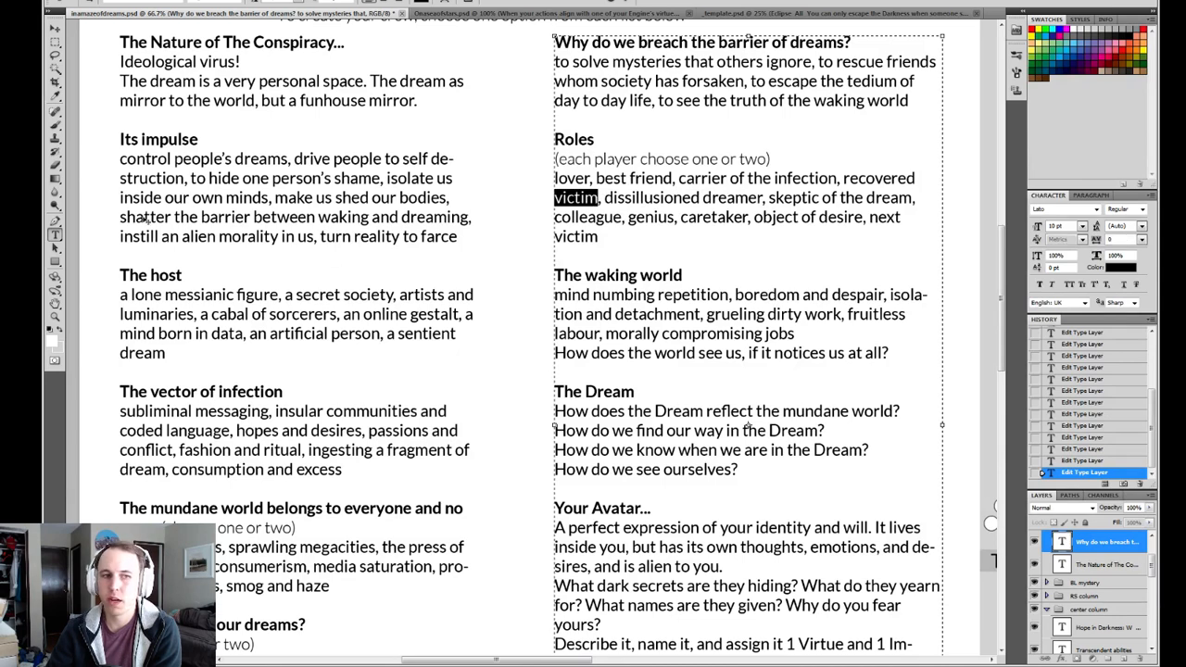
left_click(859, 178)
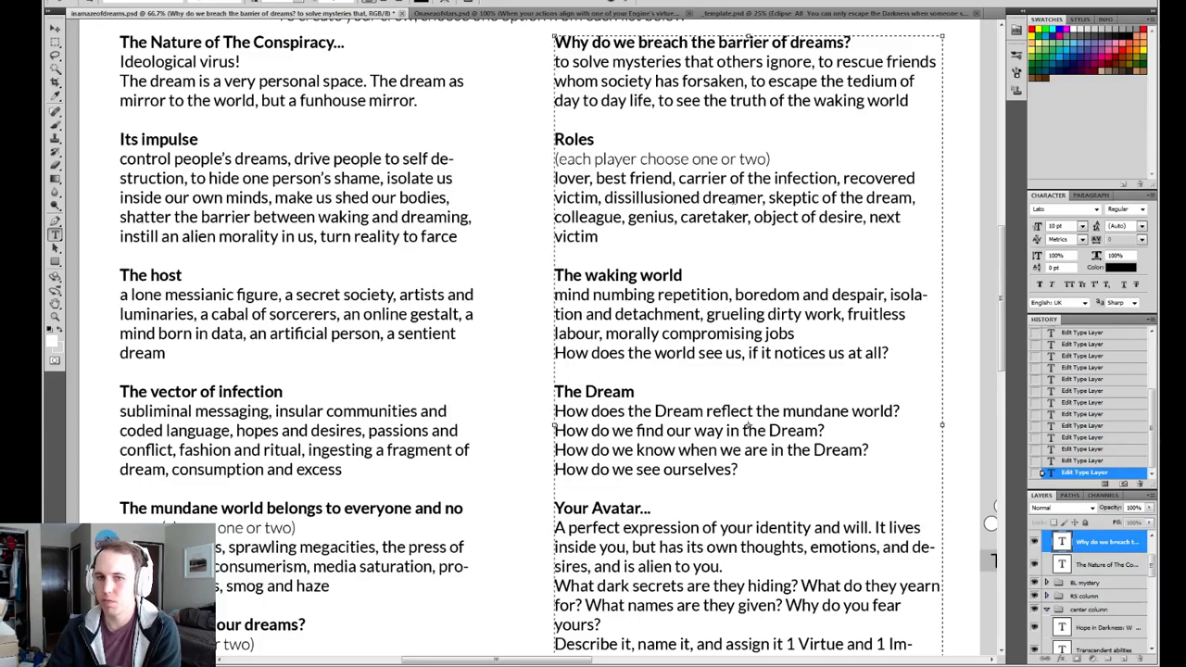
double_click(622, 216)
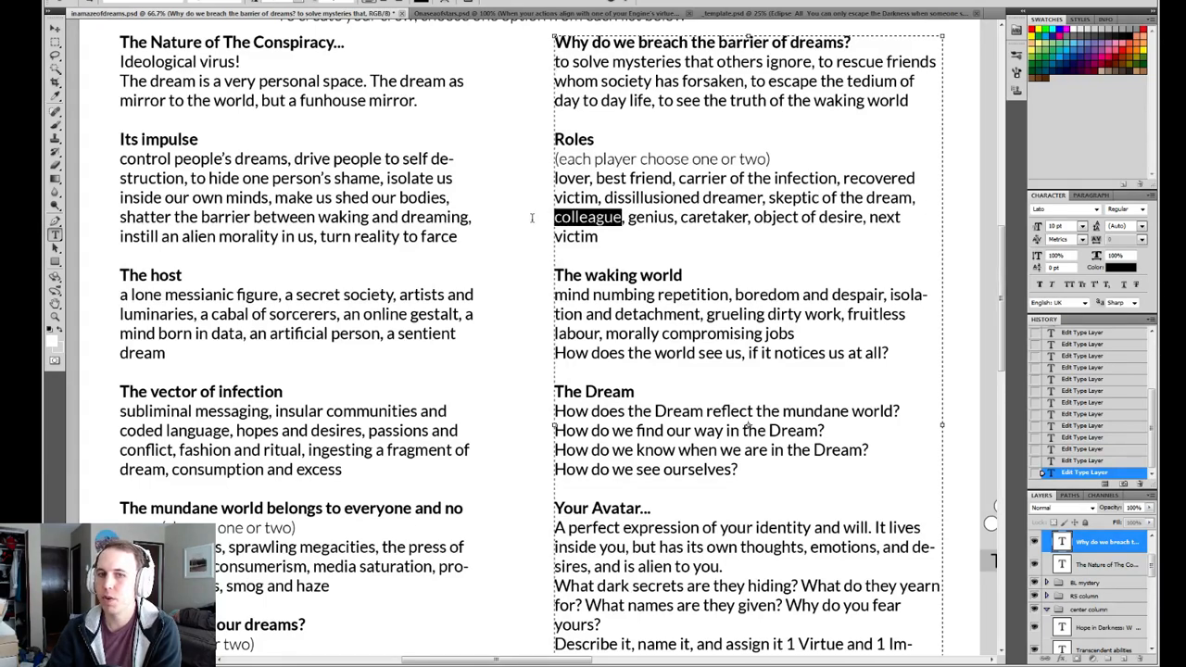
Examine the Roles entries "genius", "caretaker", "object of desire" and "next victim" in turn.
double_click(672, 218)
left_click(706, 216)
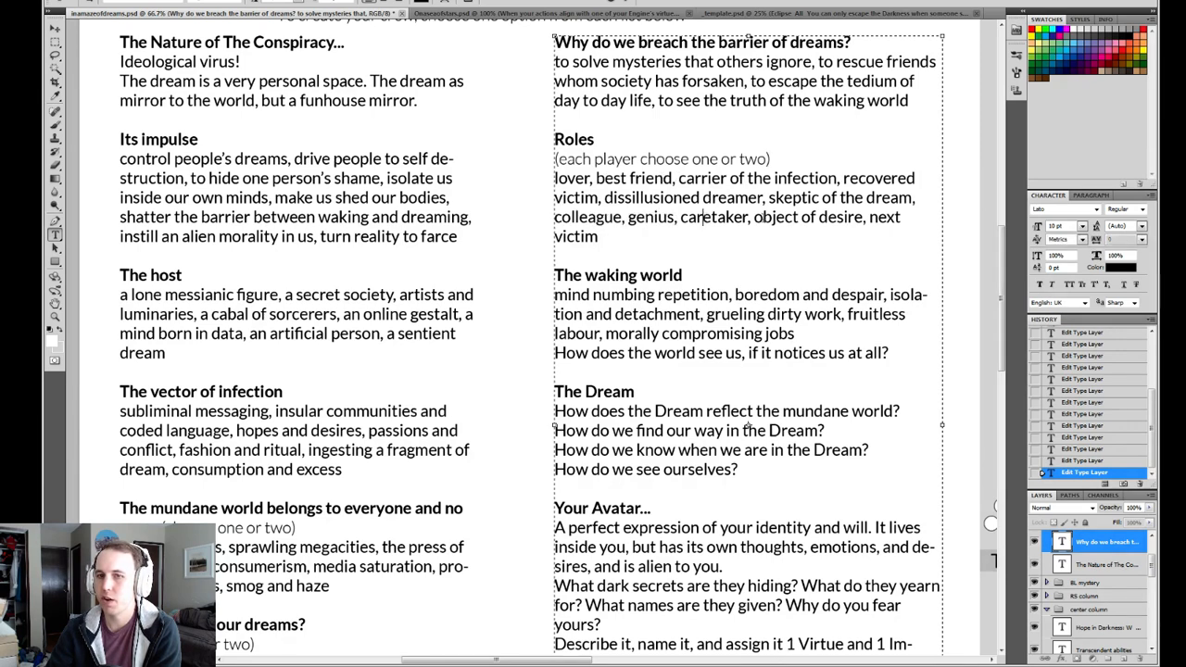
left_click_drag(762, 217, 863, 216)
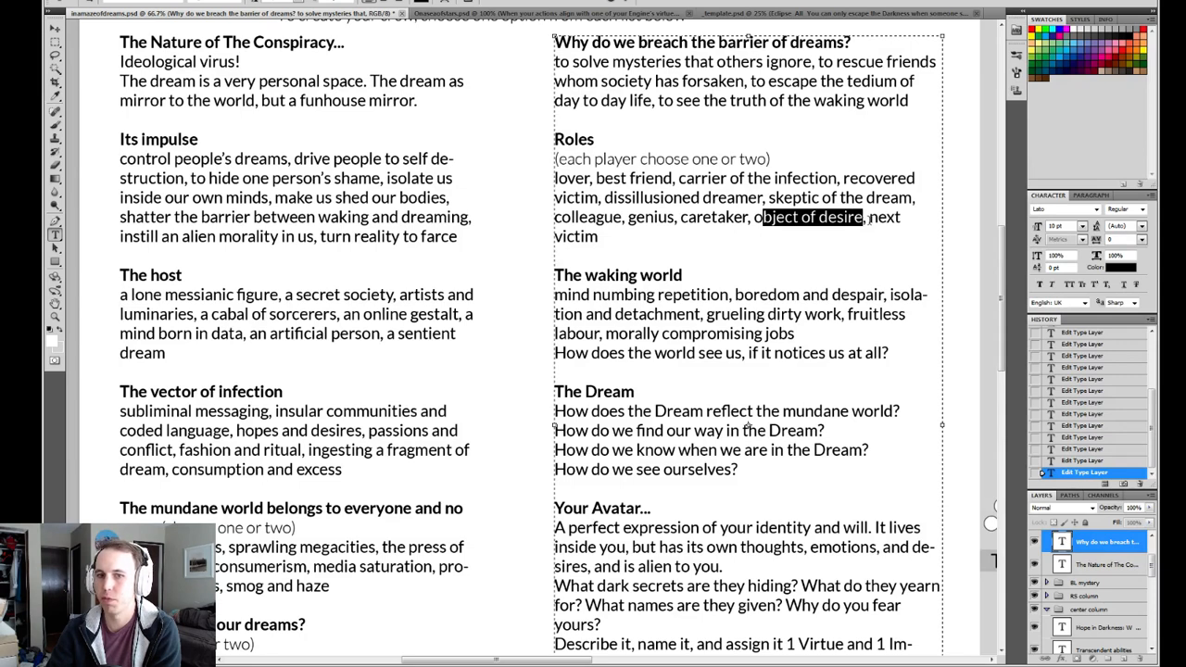
left_click_drag(874, 220, 903, 237)
left_click(712, 254)
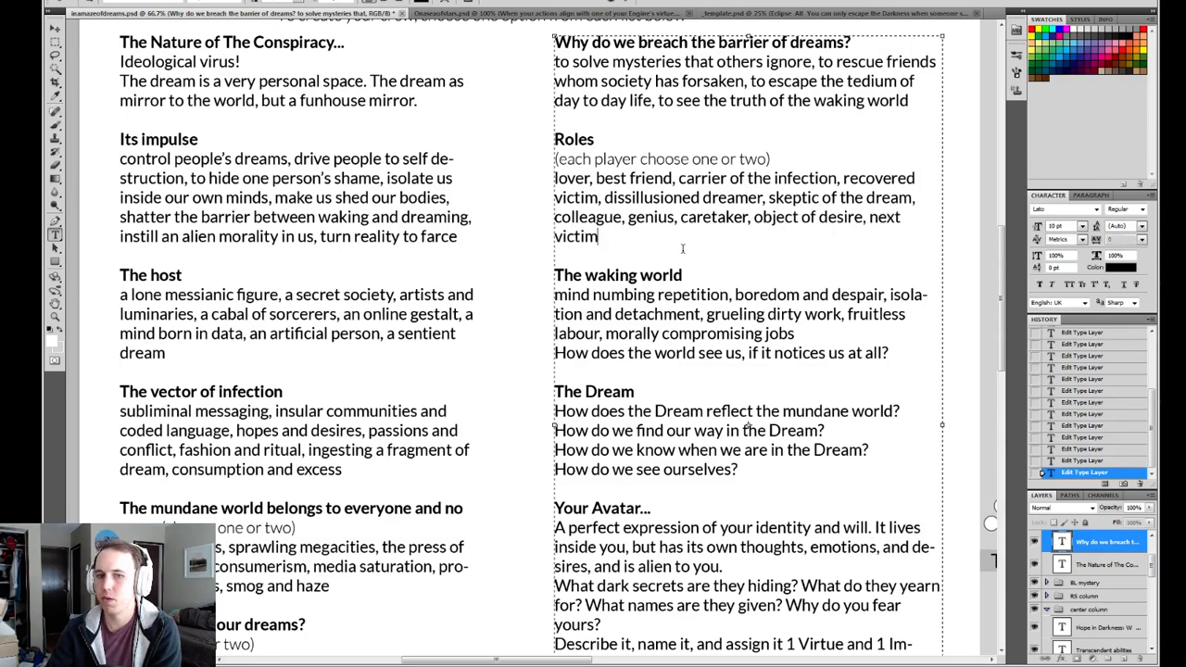
left_click(630, 2)
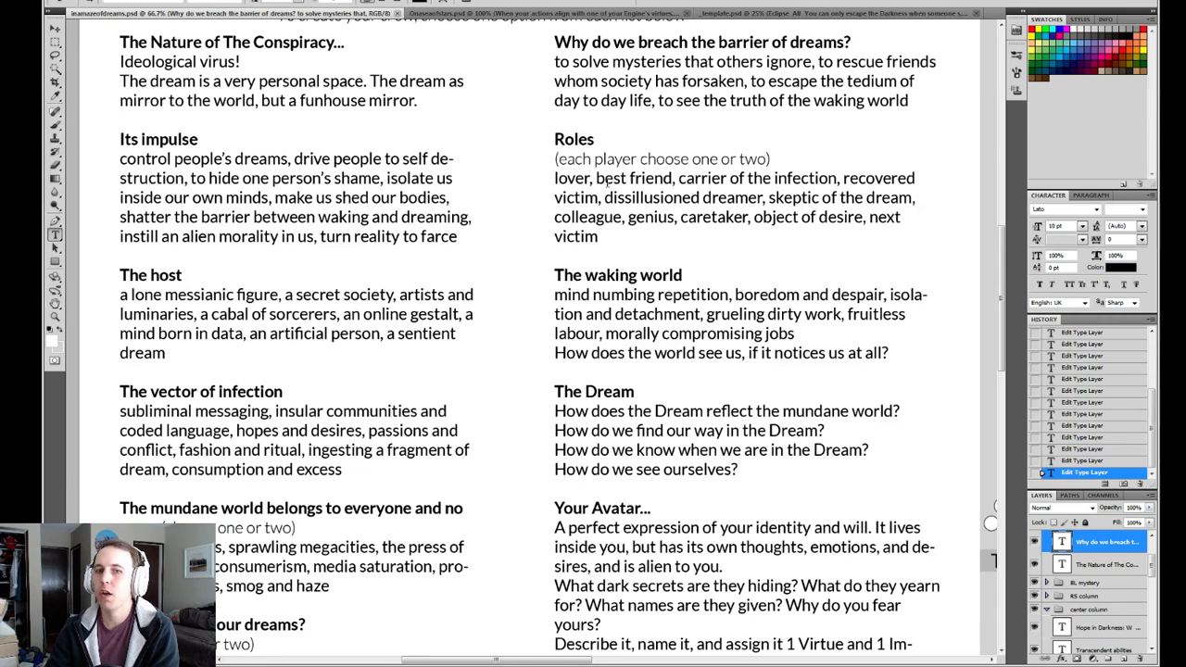
Compare the Roles entry "lover" with "genius", "caretaker" and "colleague" as possible pairings.
left_click_drag(597, 179, 530, 180)
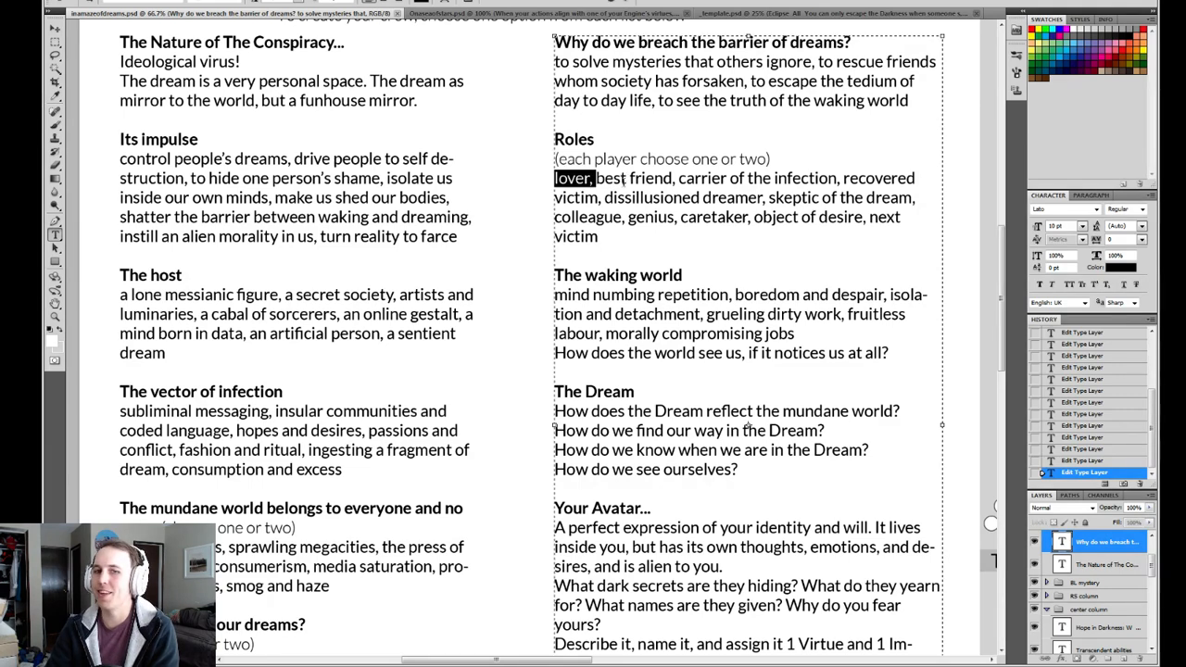
left_click_drag(628, 218, 674, 220)
left_click(698, 225)
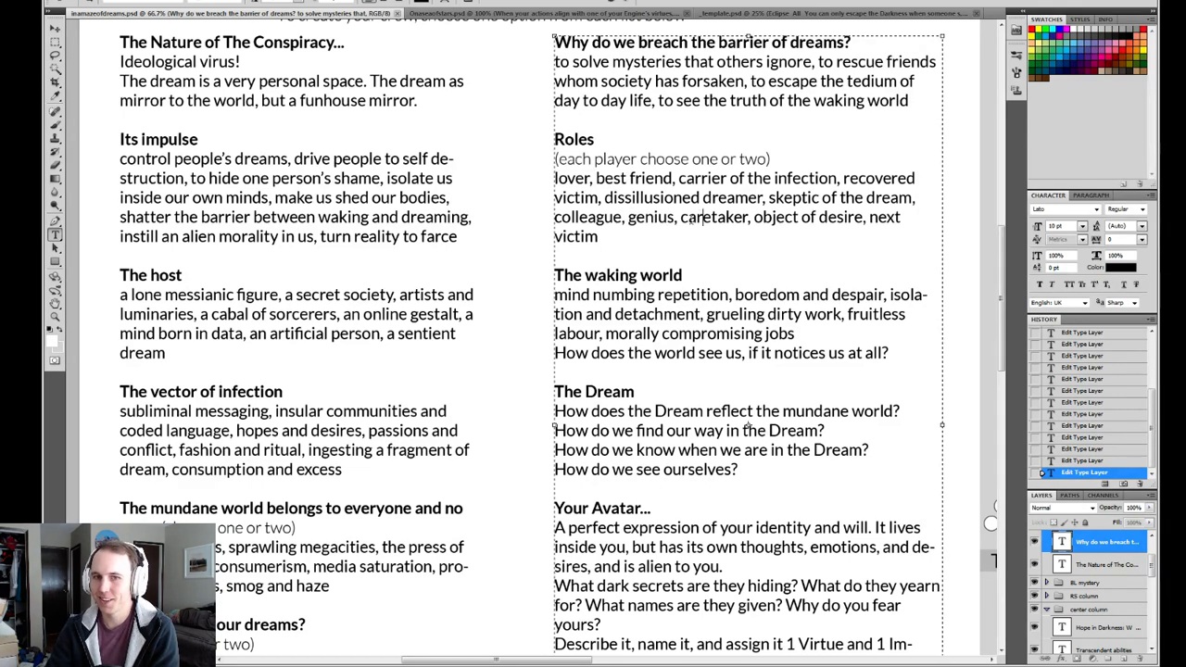
left_click(625, 219)
left_click_drag(594, 181, 536, 179)
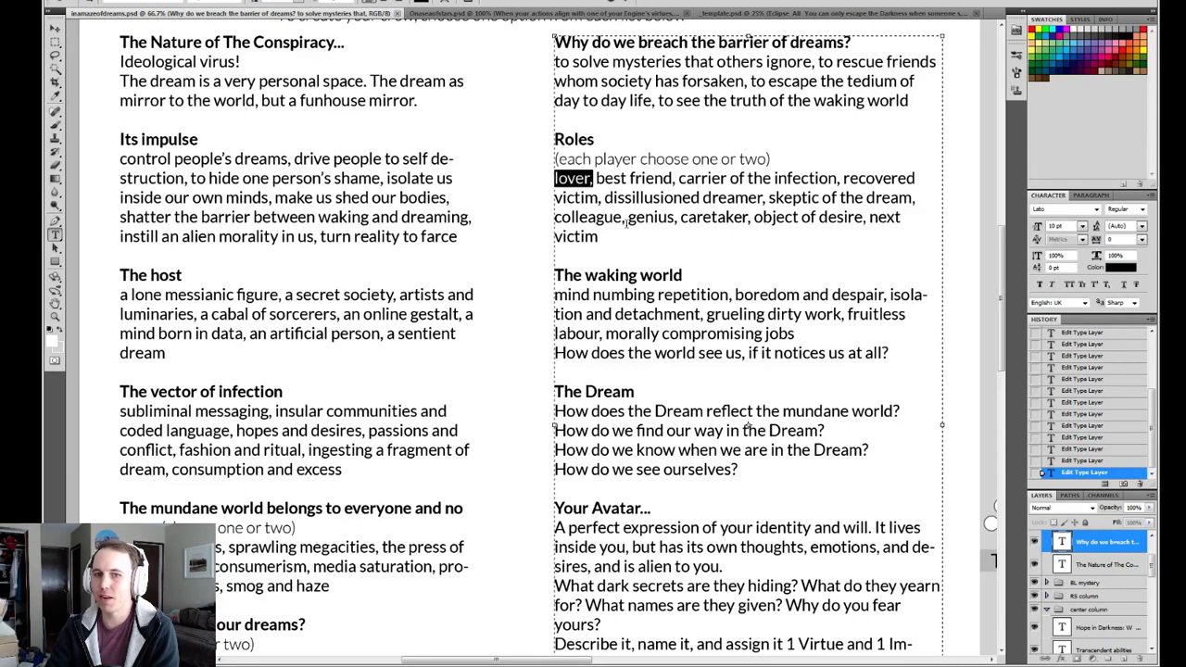
left_click(625, 220)
left_click_drag(624, 219, 542, 220)
left_click(624, 220)
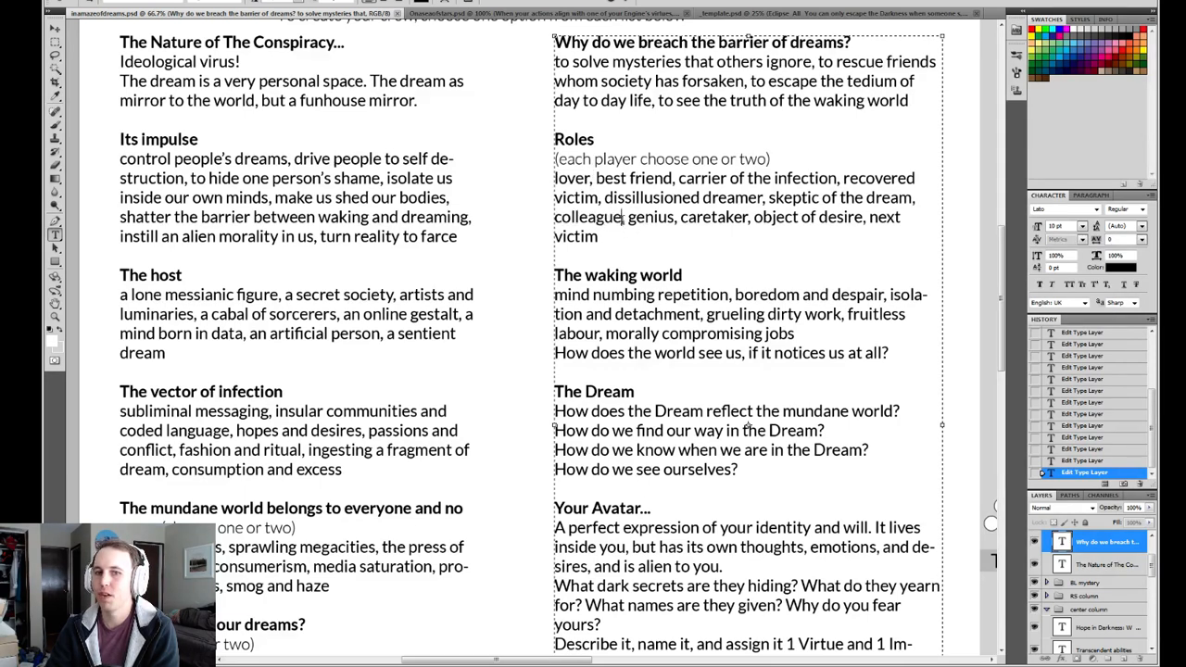
left_click_drag(624, 219, 545, 220)
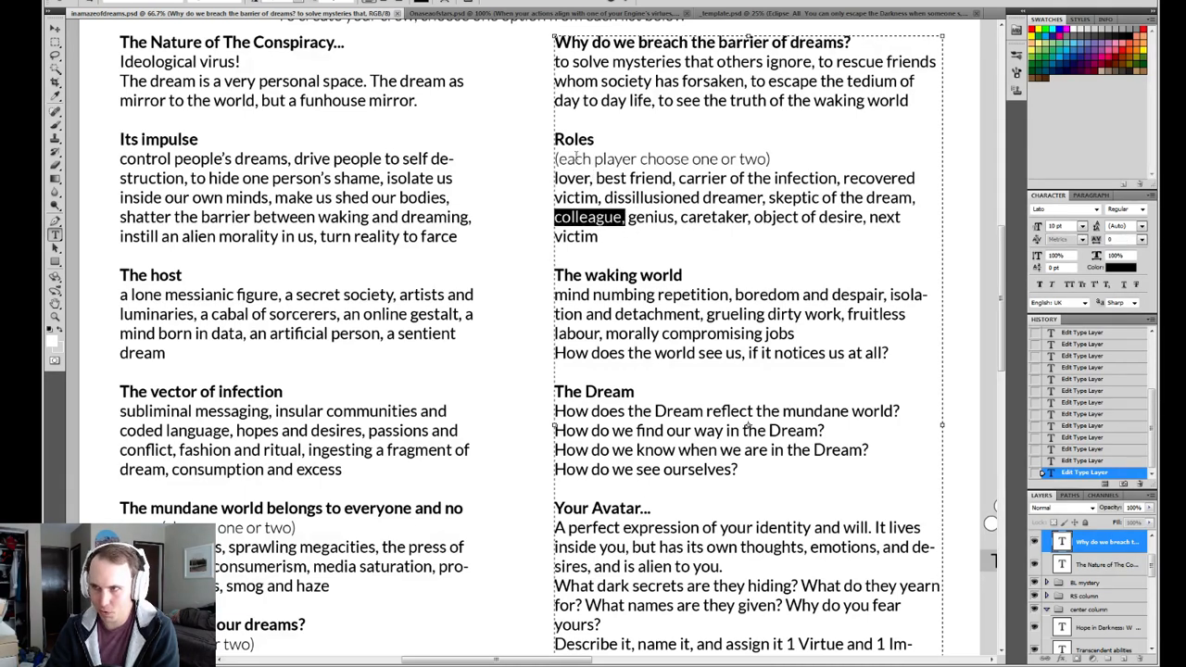
left_click_drag(595, 179, 508, 177)
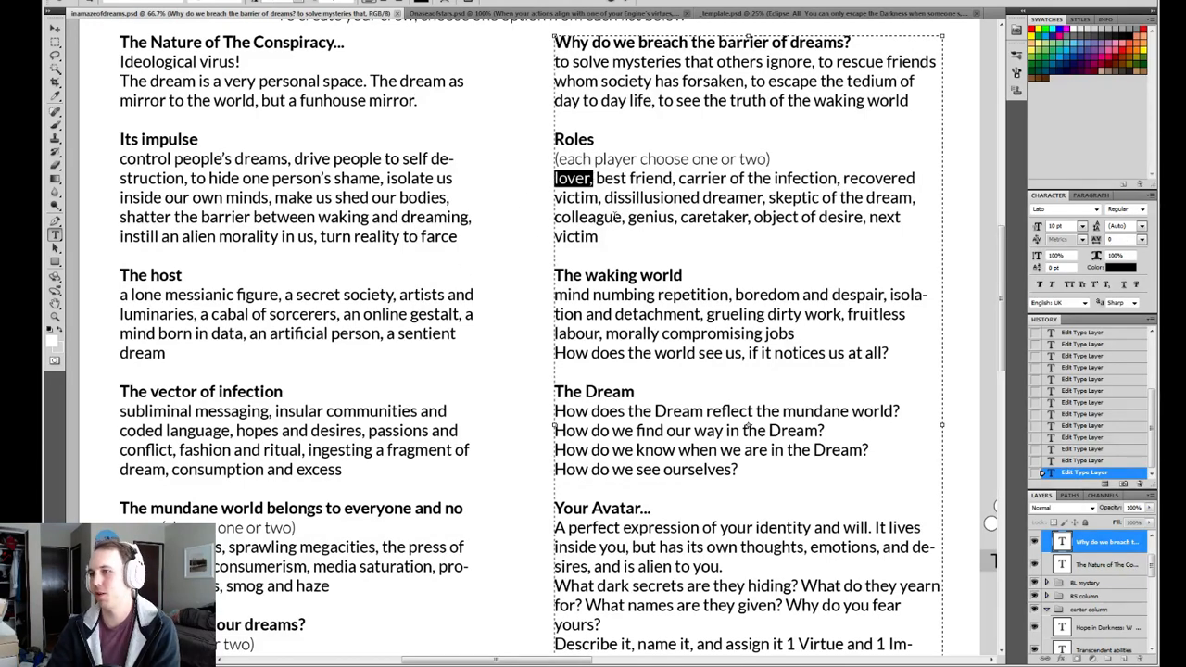
Reread the full Roles list from "lover" through "next victim" to judge what is missing.
left_click_drag(597, 178, 872, 232)
left_click(685, 179)
left_click(737, 241)
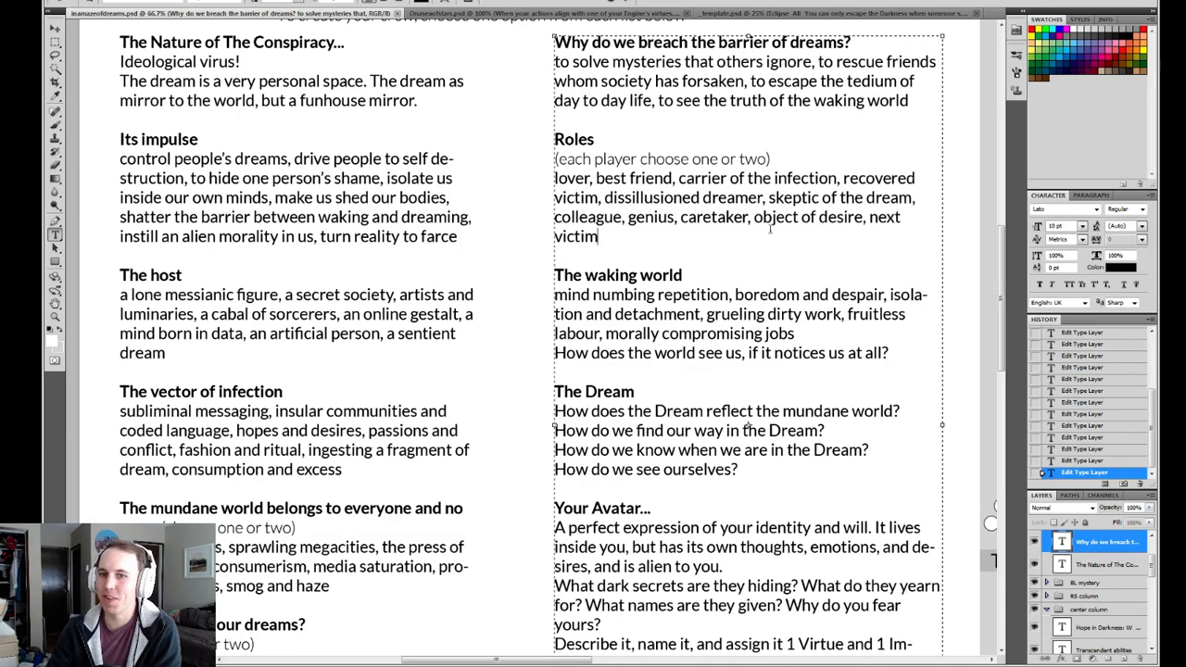
left_click(751, 217, "shift")
left_click(730, 193)
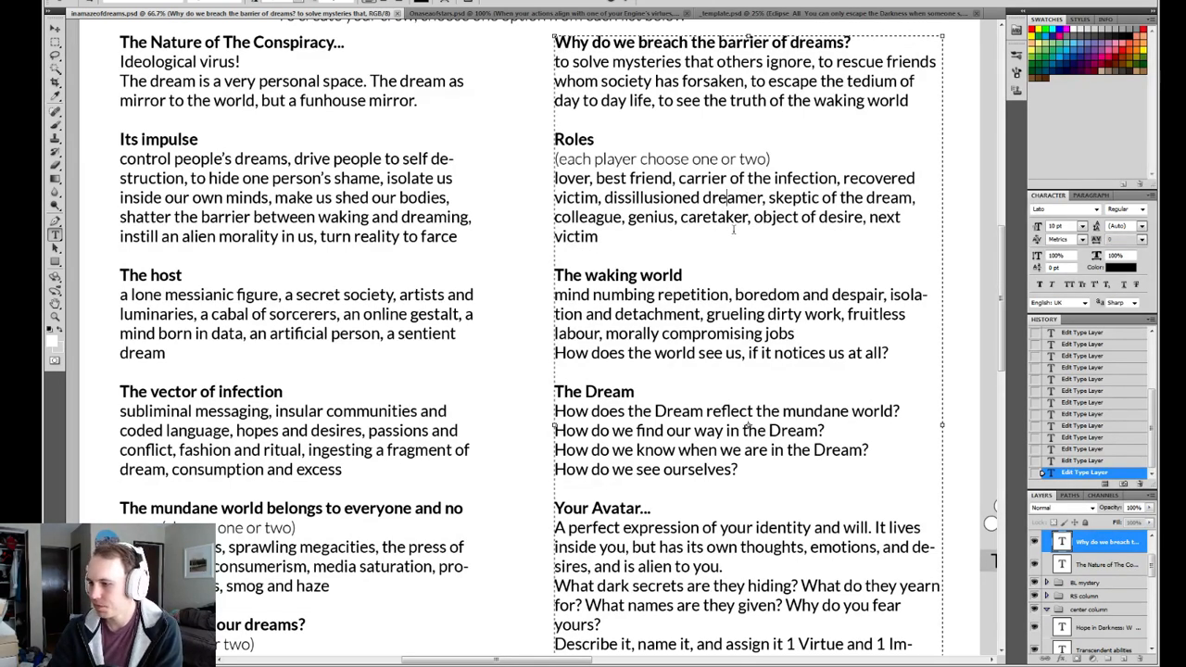
left_click_drag(650, 241, 517, 182)
Add ", oracle of the dream" to the end of the Roles list after "next victim".
left_click(653, 238)
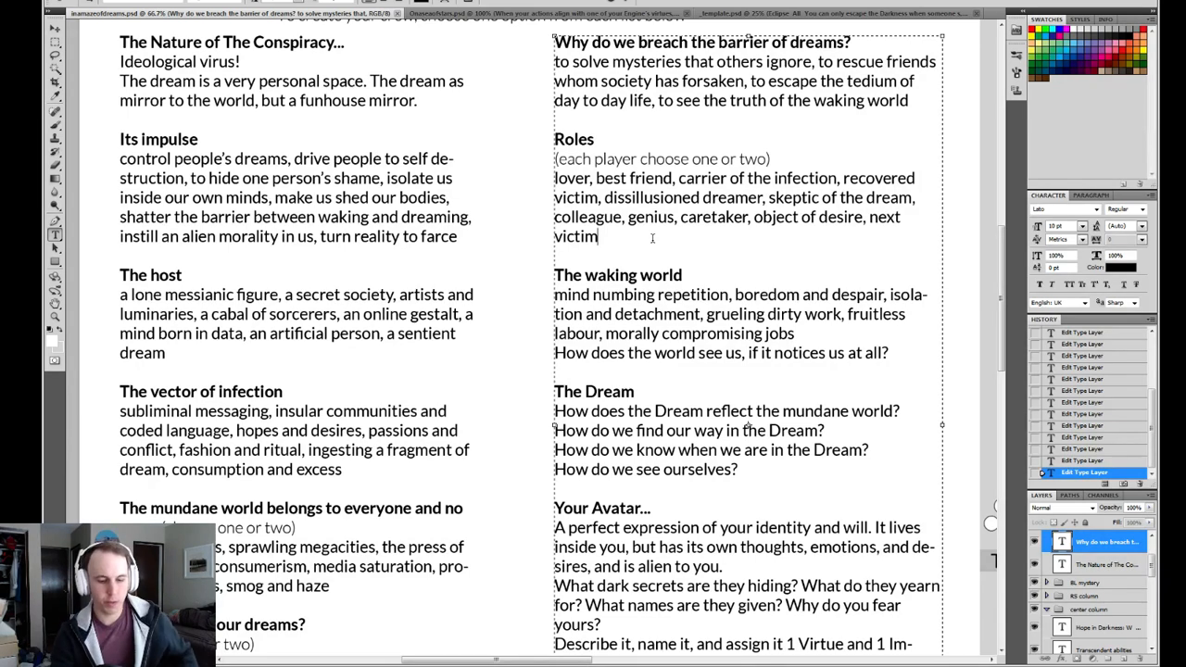
type(", oracle ")
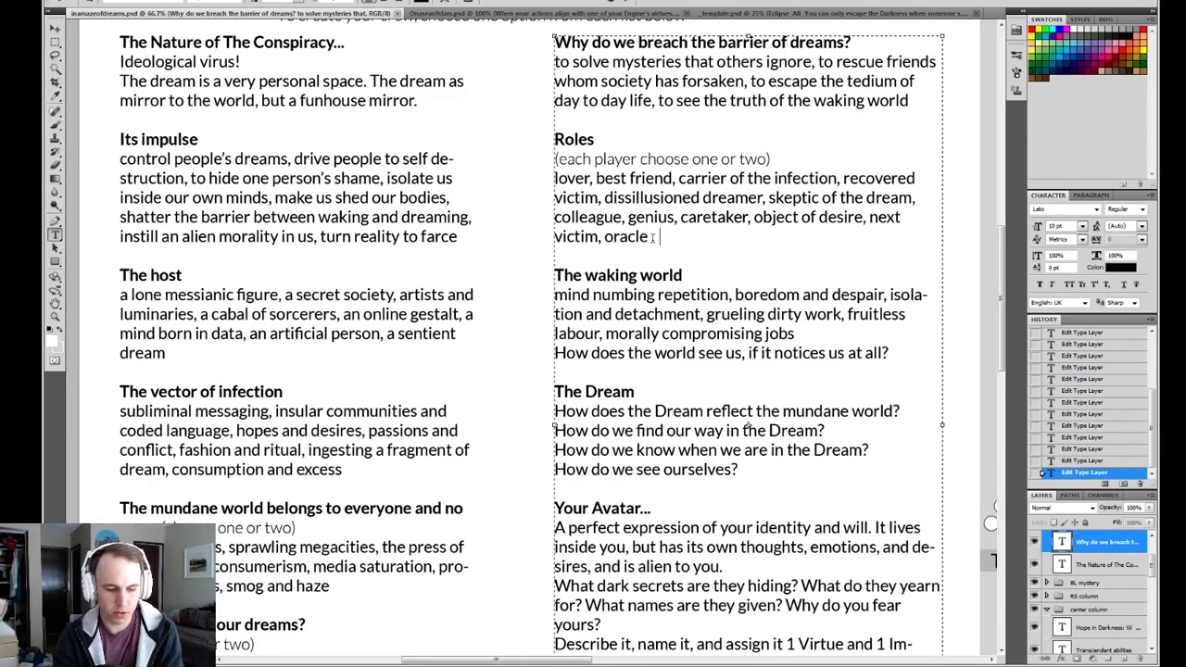
type("of the dream")
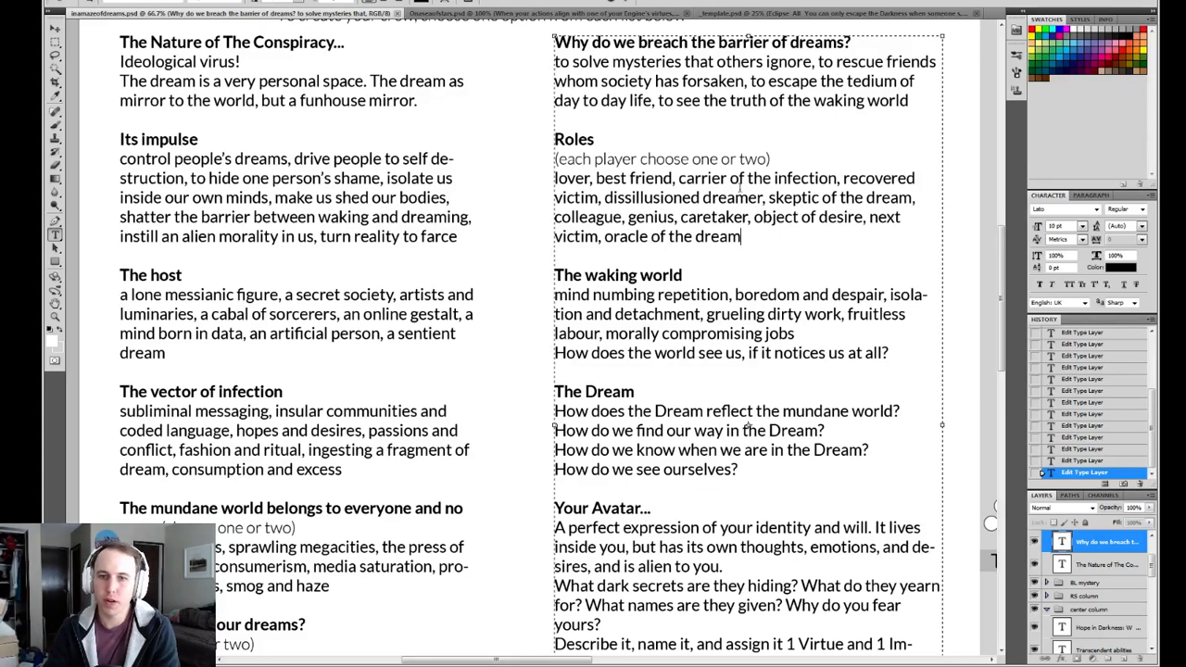
left_click(625, 1)
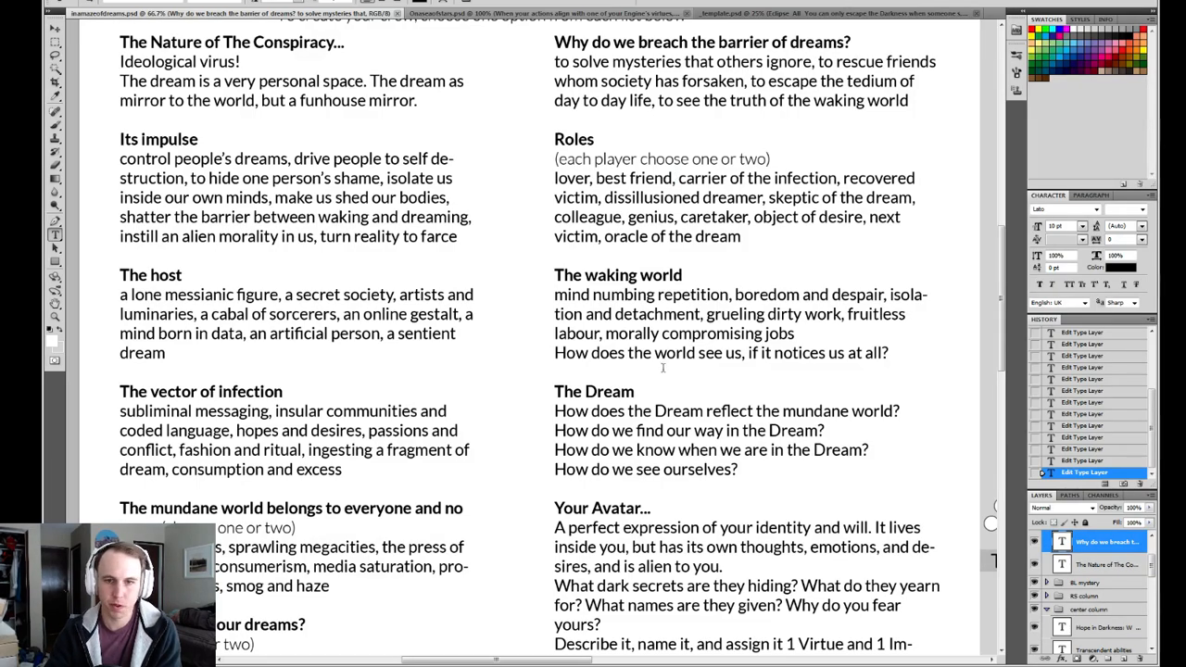
Review the crew-creation sections down to the "The Dream's end" heading and back up to "The Nature of The Conspiracy...".
scroll(630, 371, "down", 3)
scroll(578, 346, "down", 5)
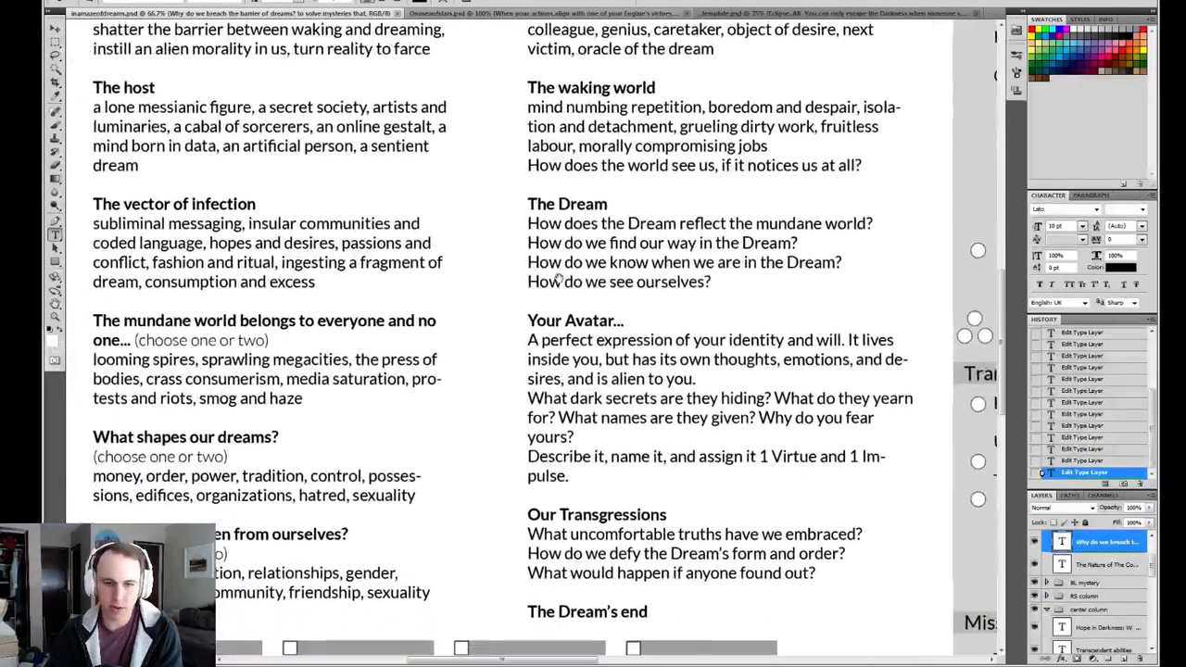
scroll(527, 251, "left", 1)
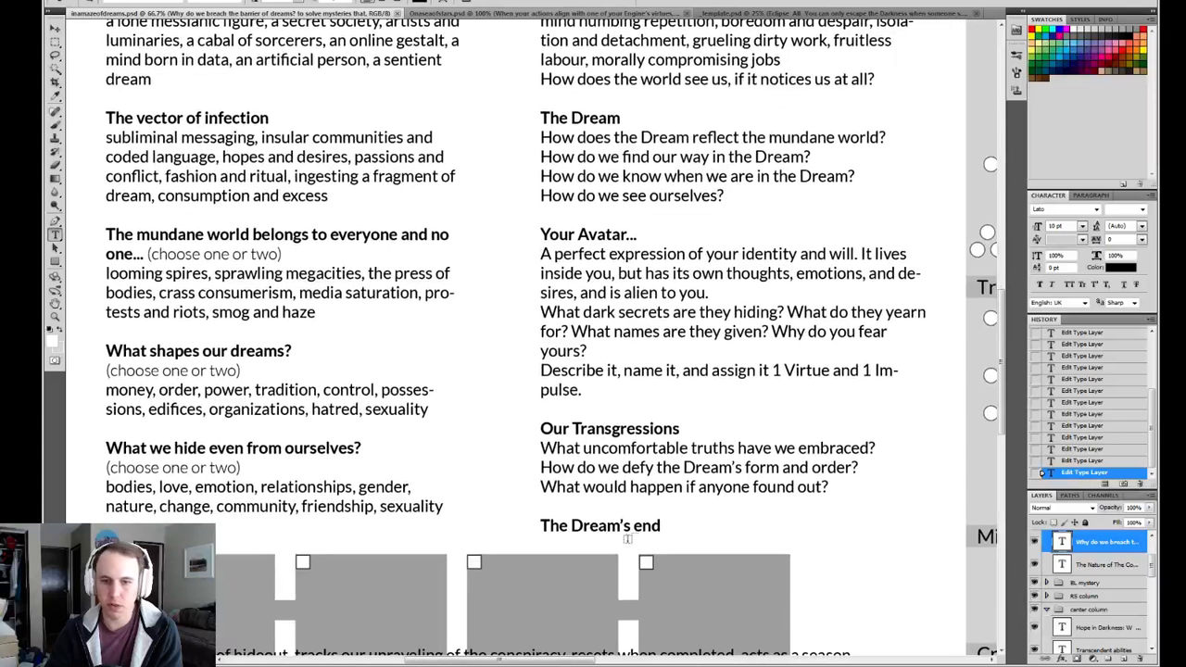
left_click(663, 525)
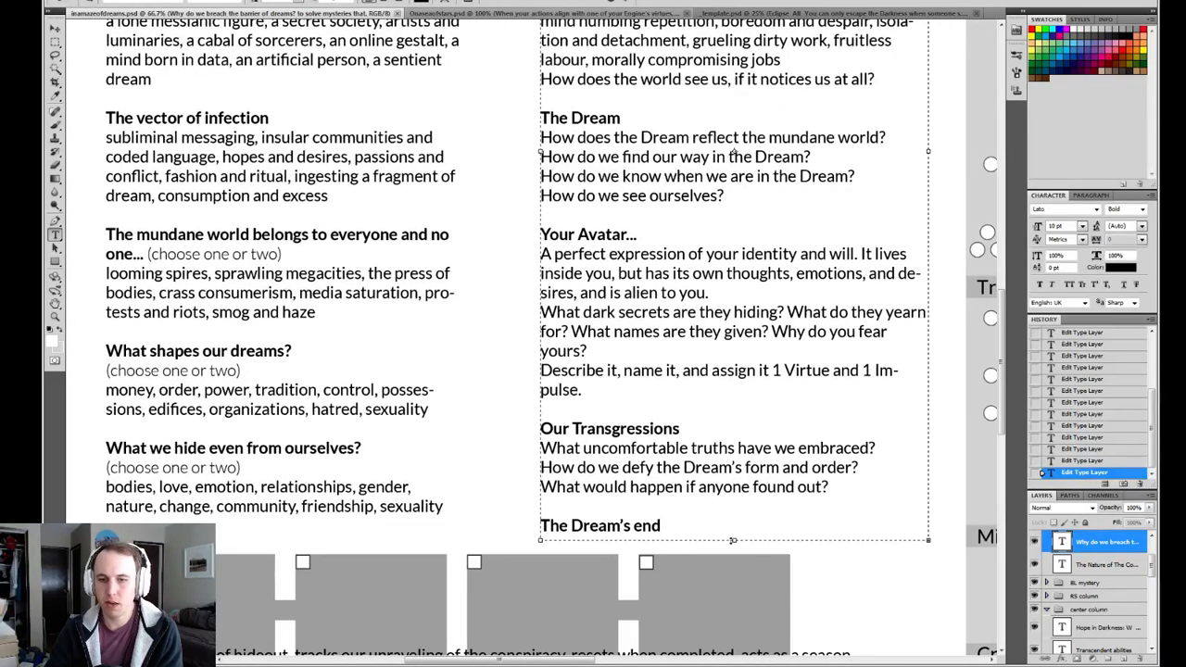
left_click(626, 3)
left_click_drag(563, 244, 576, 308)
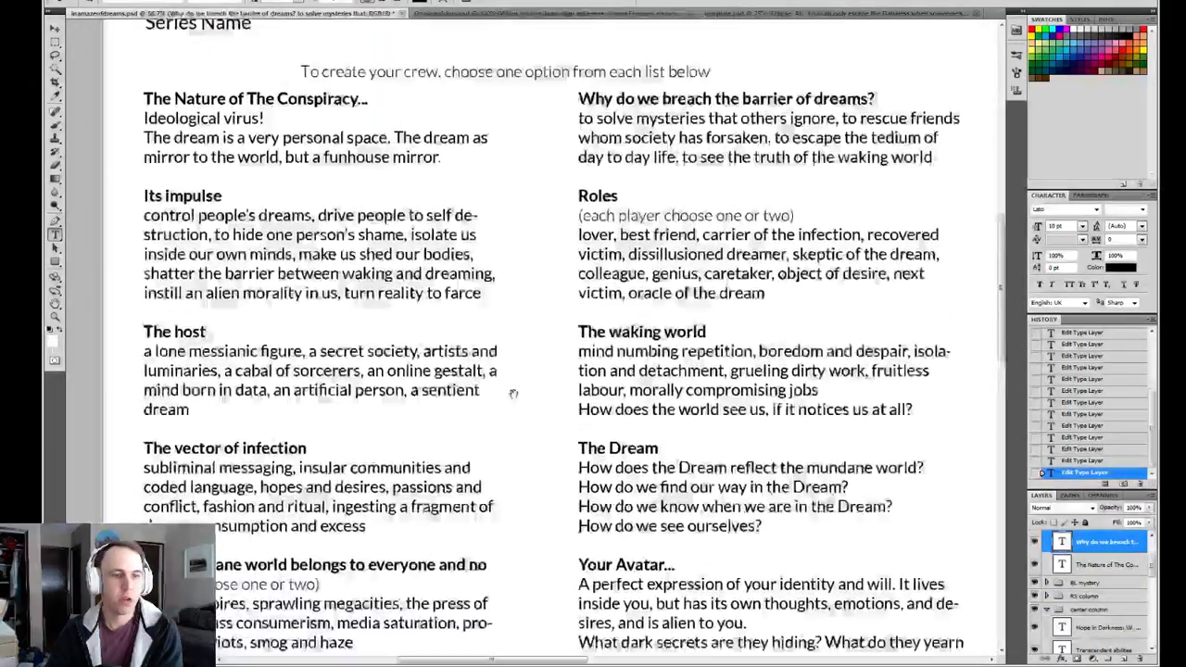
left_click_drag(513, 394, 515, 346)
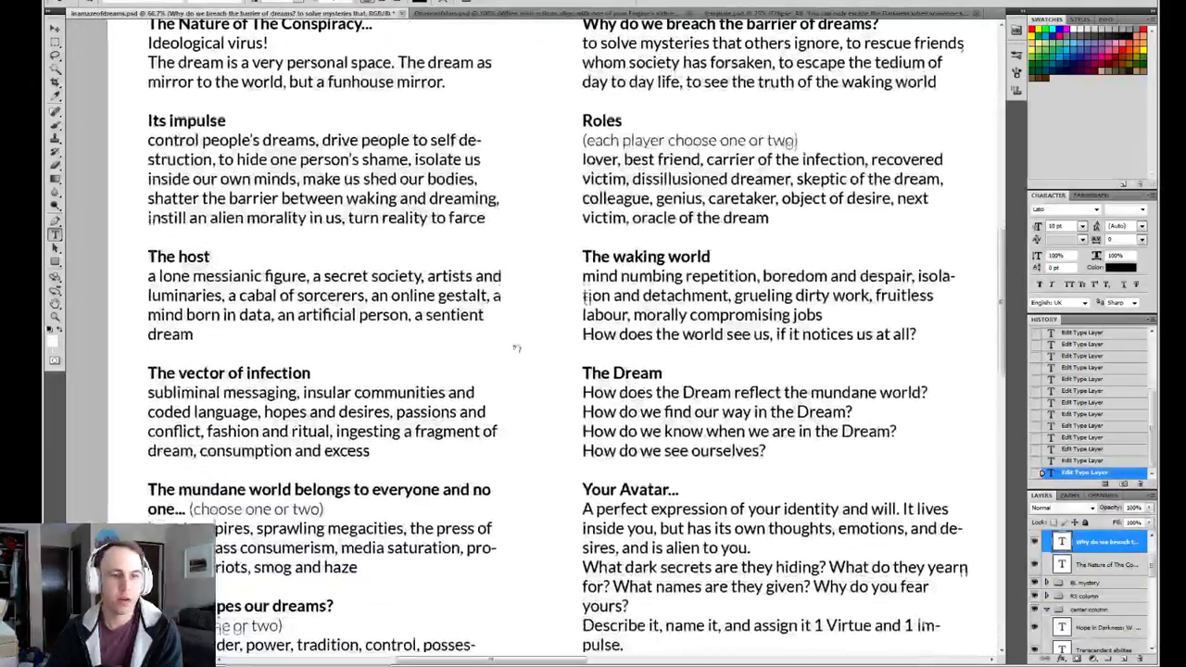
left_click_drag(513, 410, 527, 447)
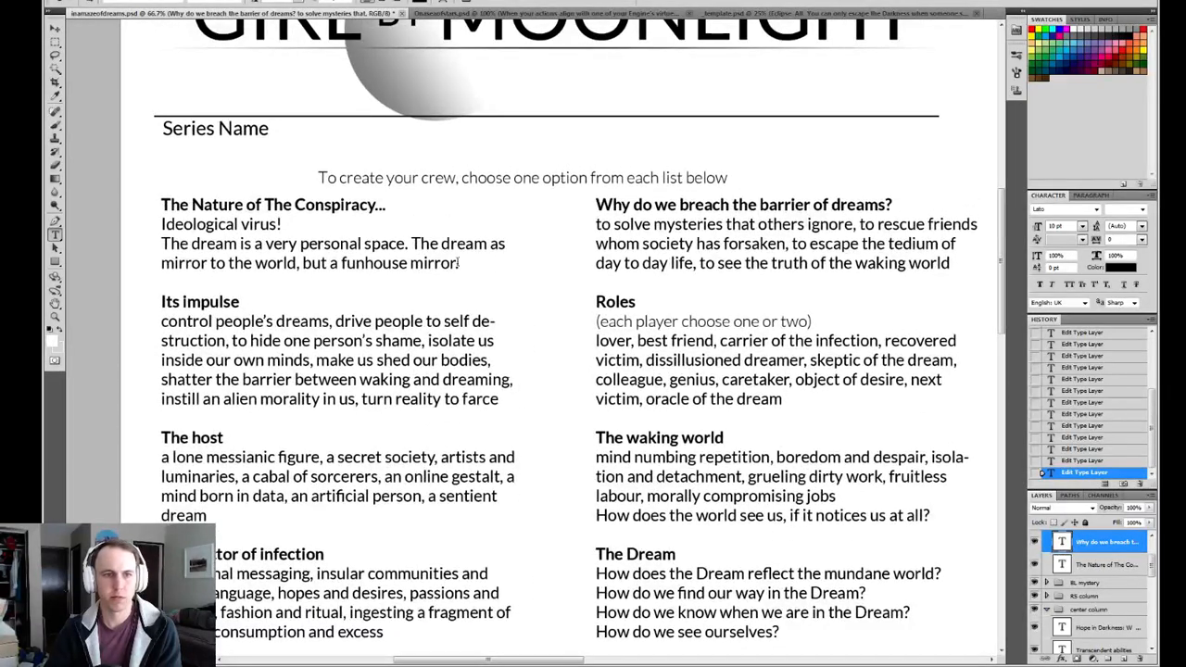
Reread the "Ideological virus!" description under "The Nature of The Conspiracy..." and compare it with the sections further down.
left_click(457, 263)
left_click_drag(457, 263, 161, 223)
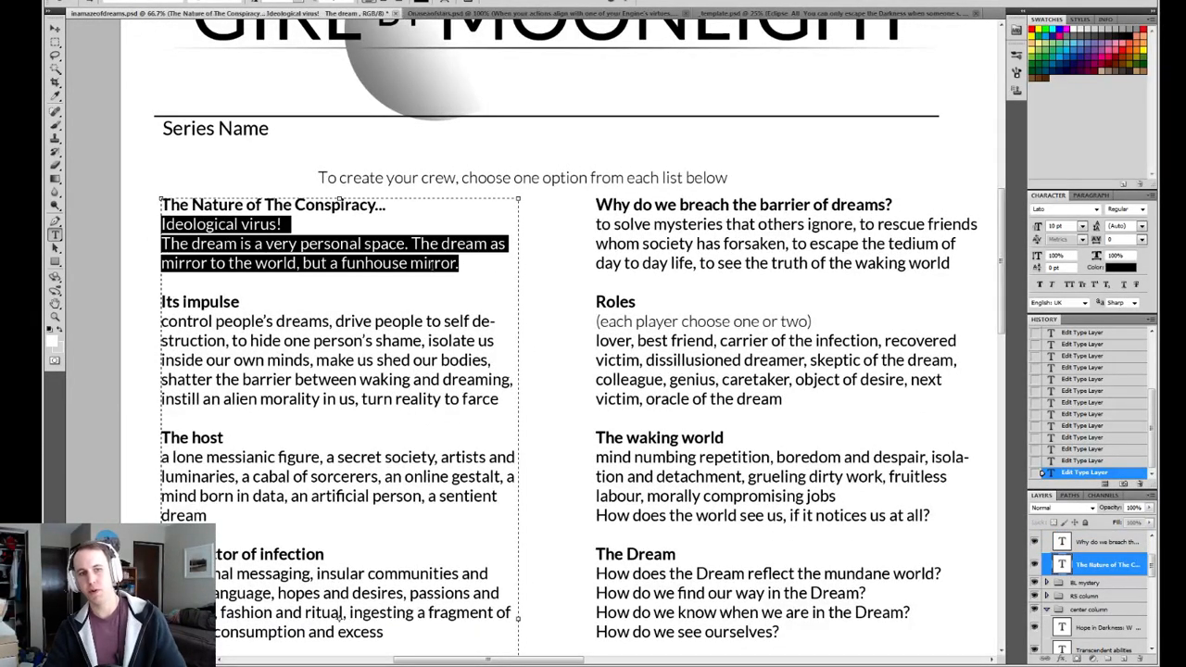
left_click(466, 265)
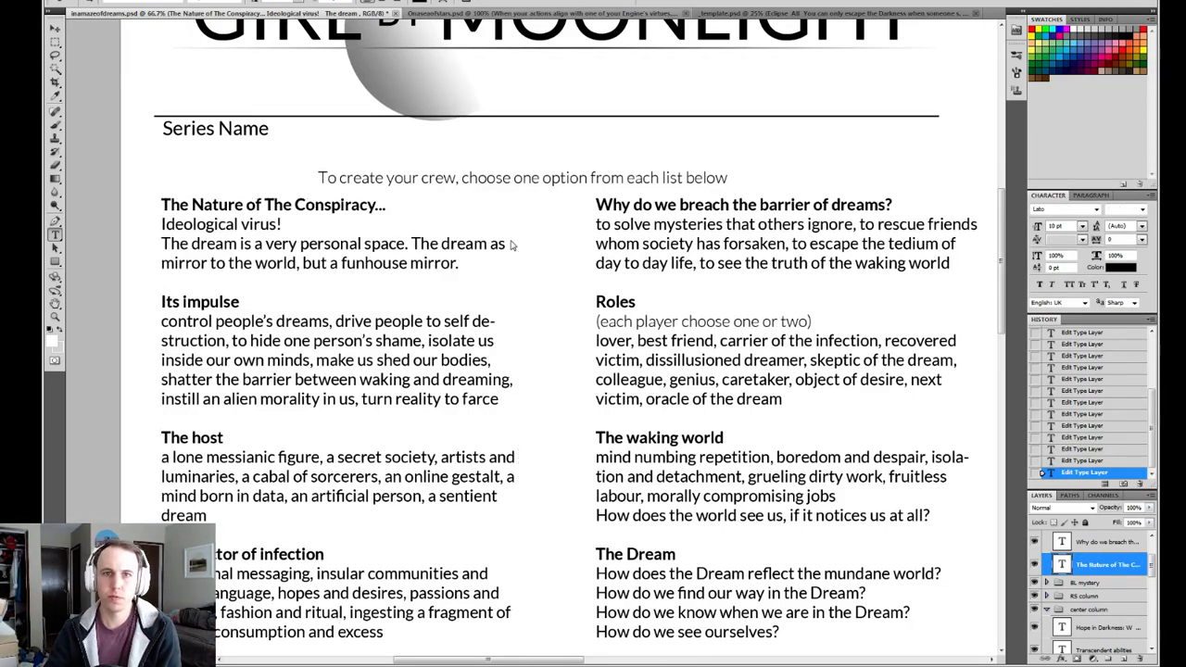
left_click_drag(408, 439, 415, 248)
left_click_drag(507, 339, 479, 351)
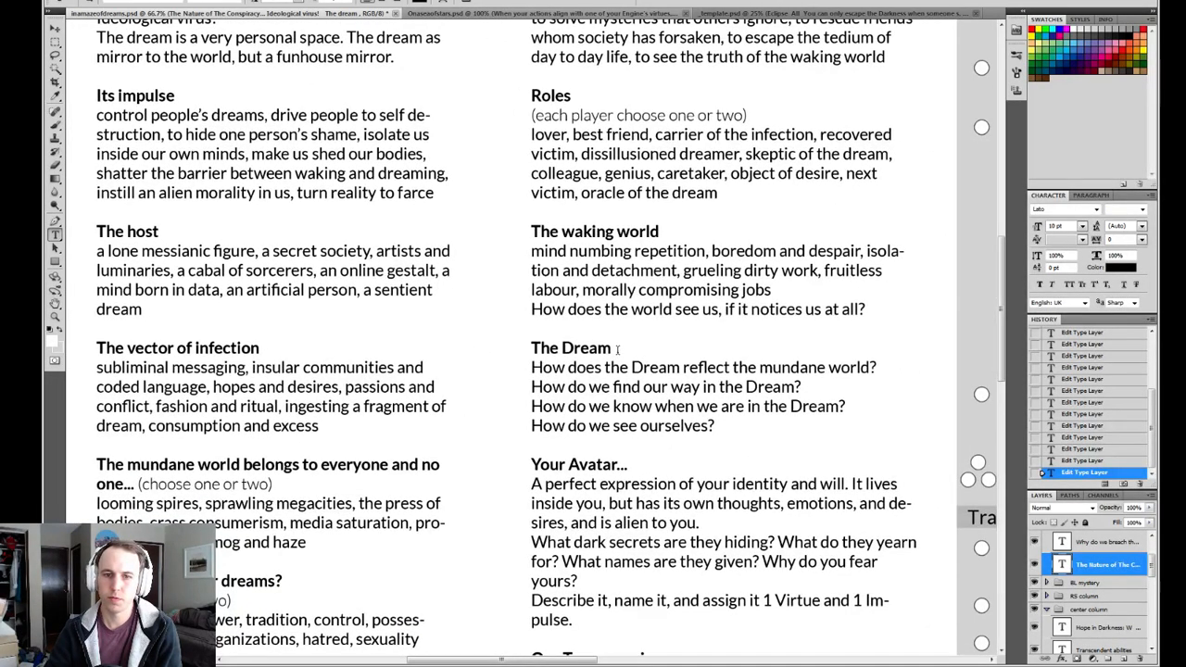
scroll(556, 277, "up", 3)
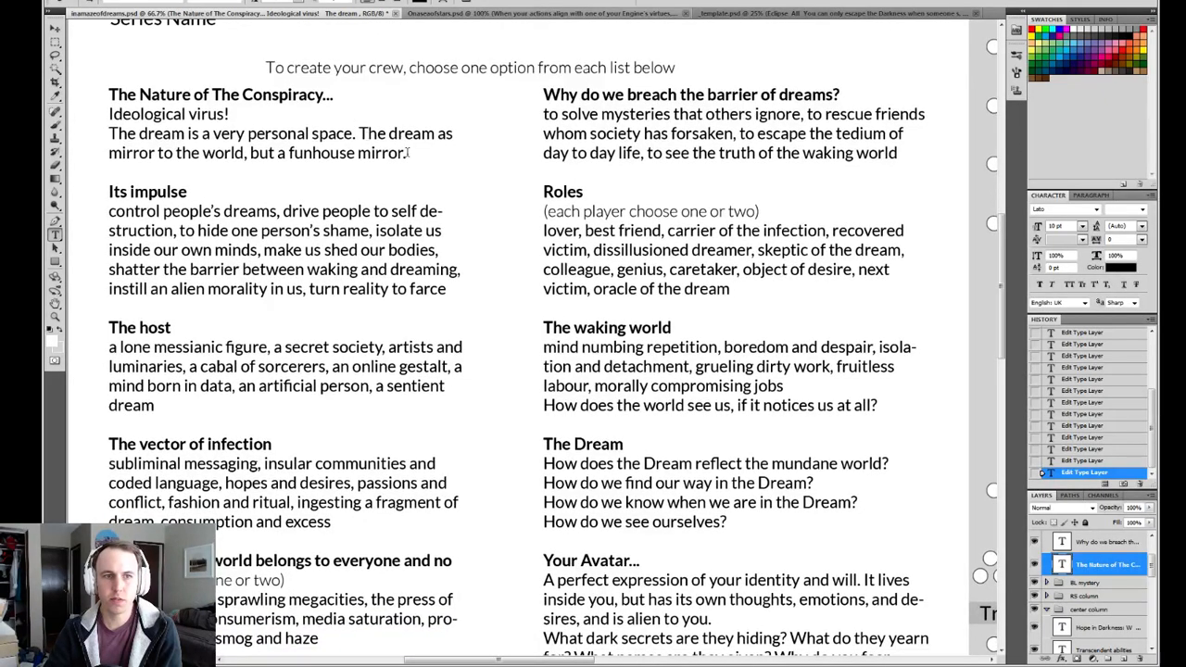
left_click(543, 463)
left_click(556, 463)
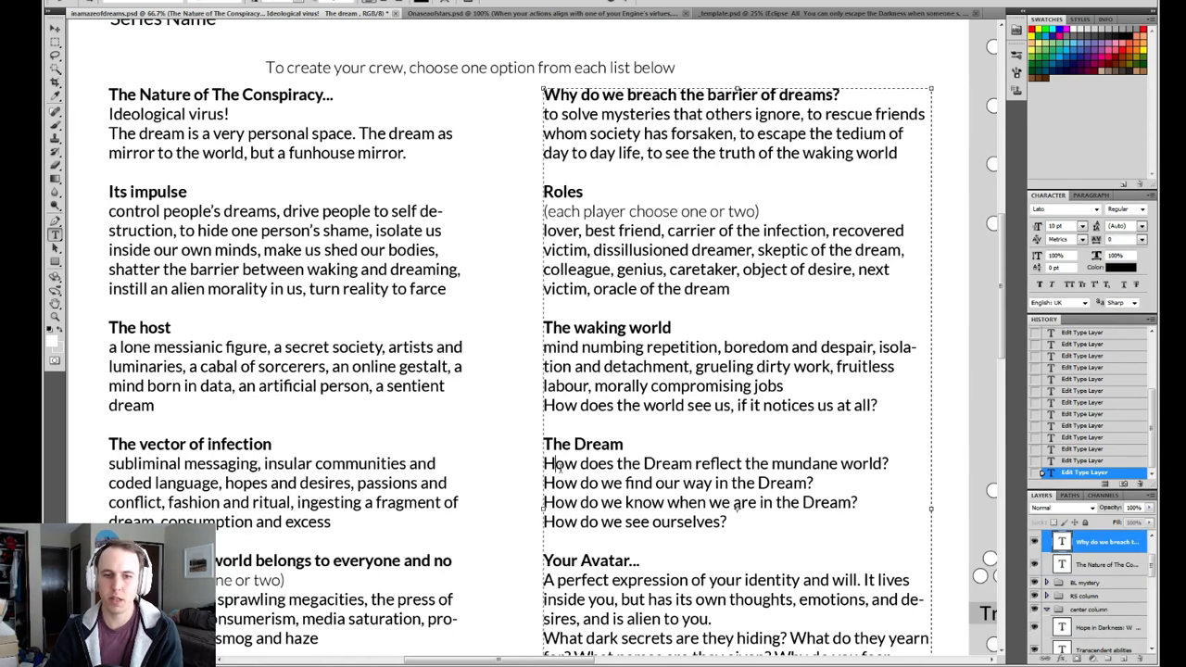
key("Return")
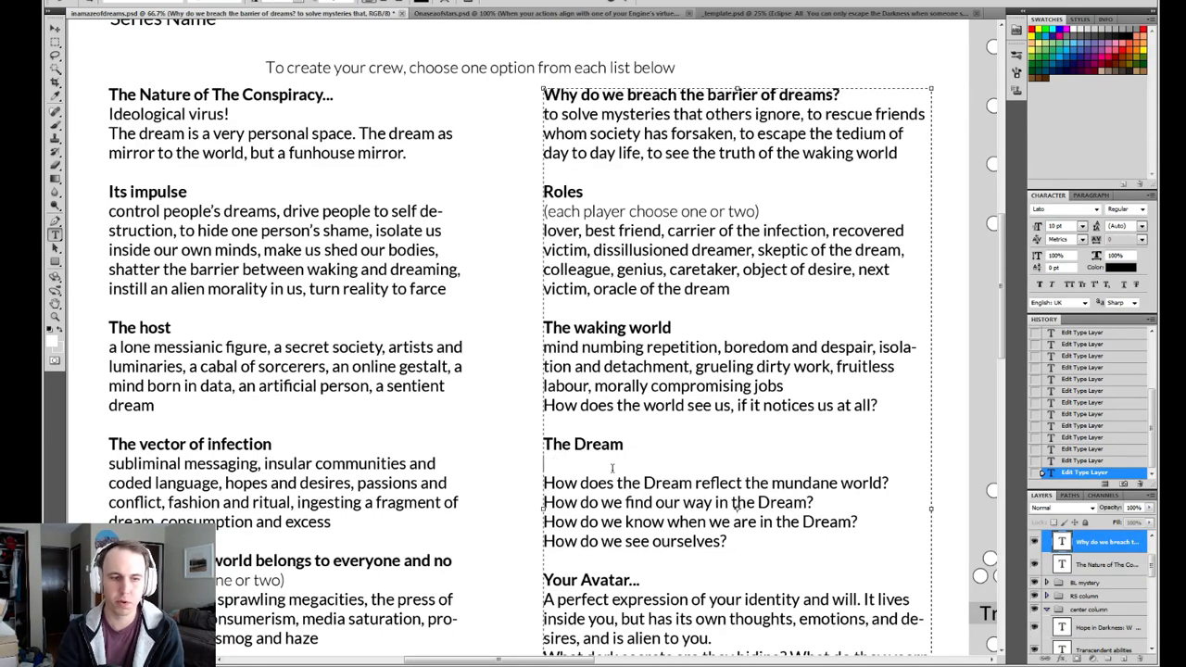
key("BackSpace")
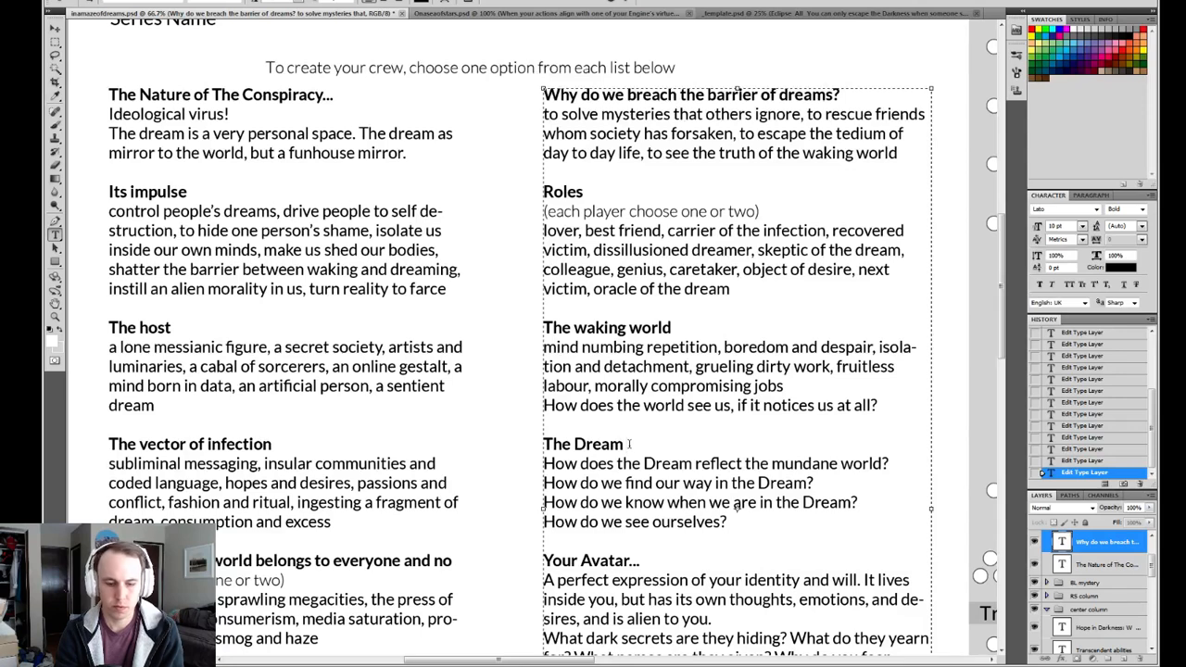
Extend the "The Dream" heading to read "The Dream is a personal reflection of the waking world...".
type("is")
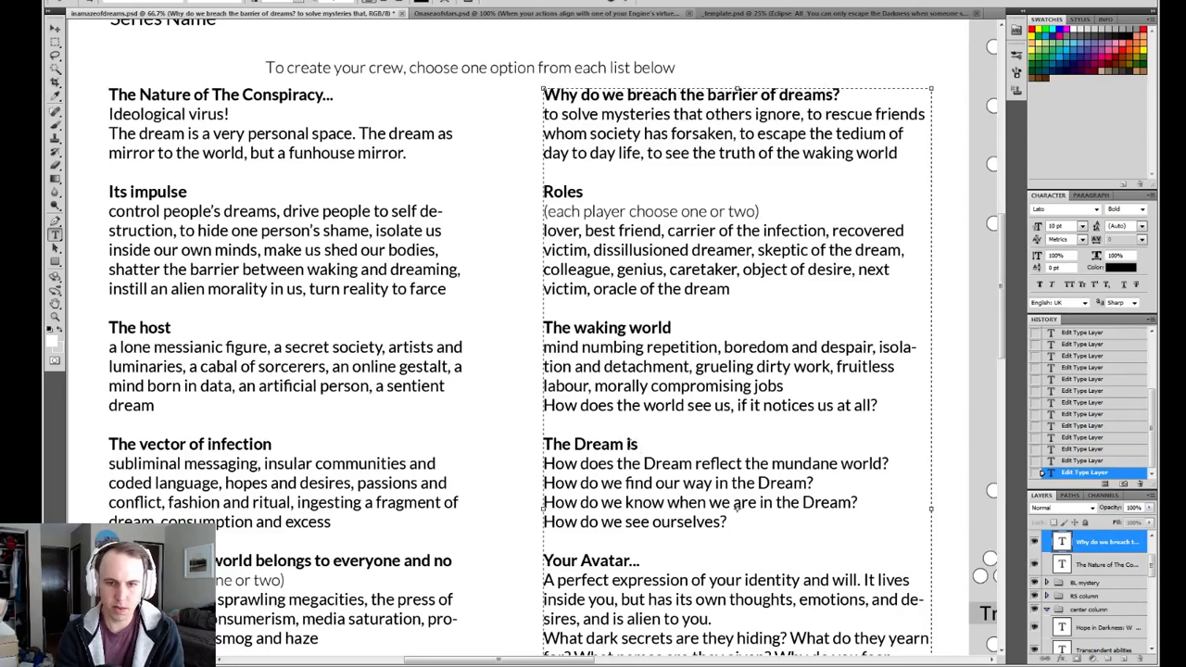
type(" a persona")
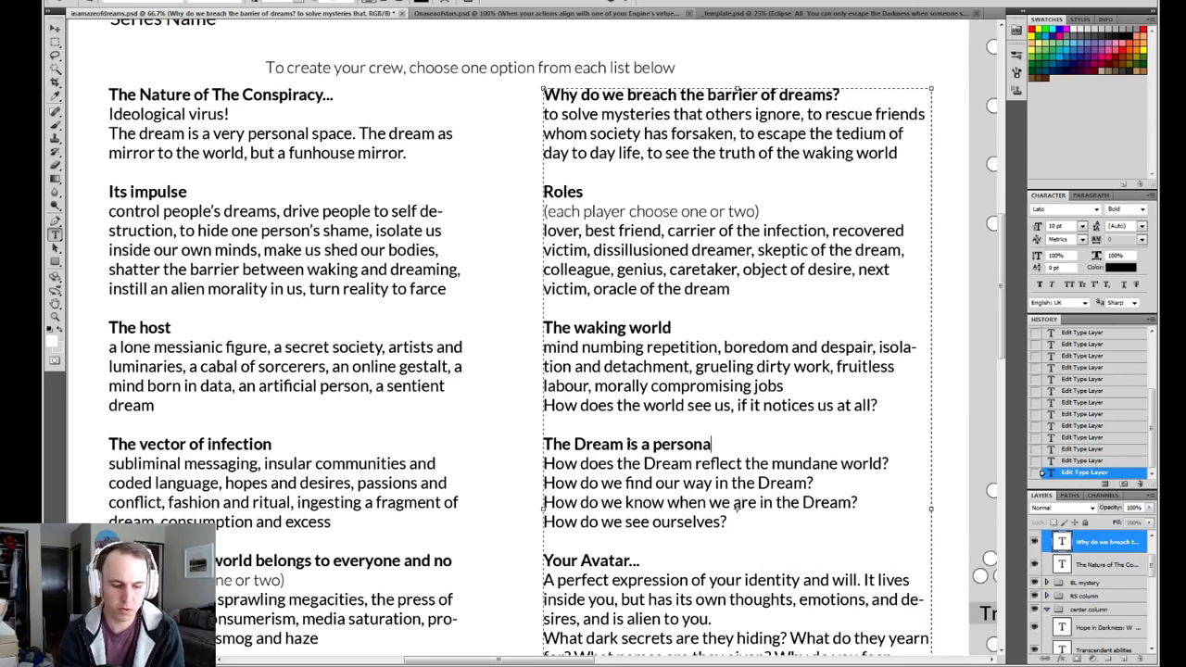
type("l reflectio")
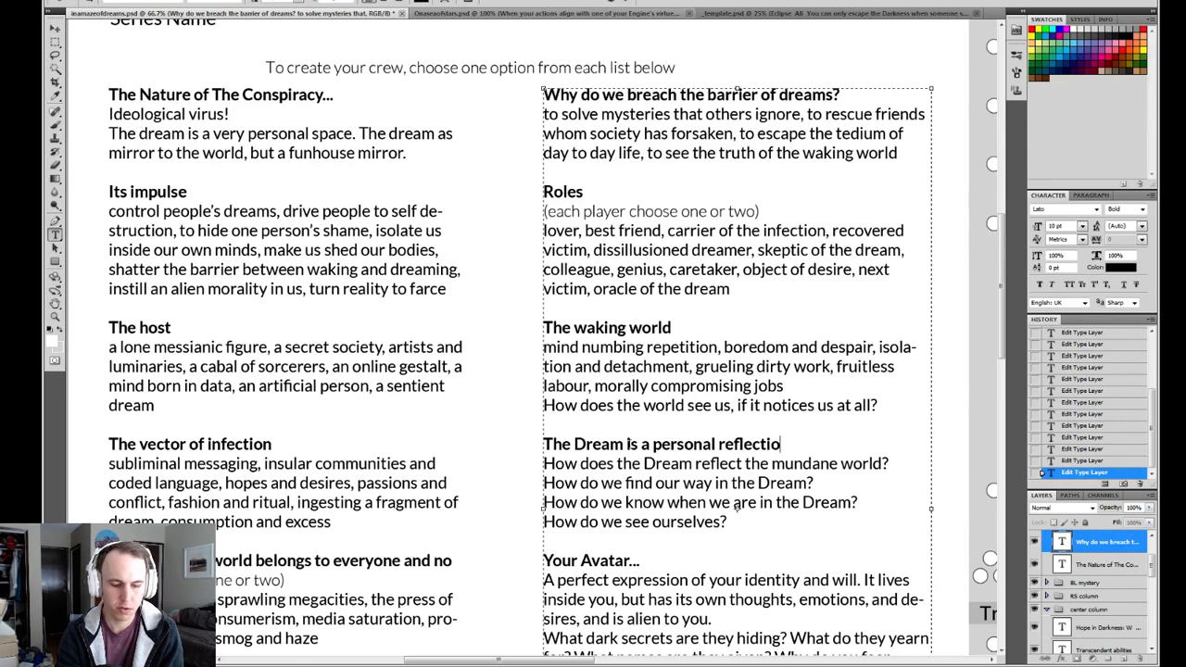
type("n of the real")
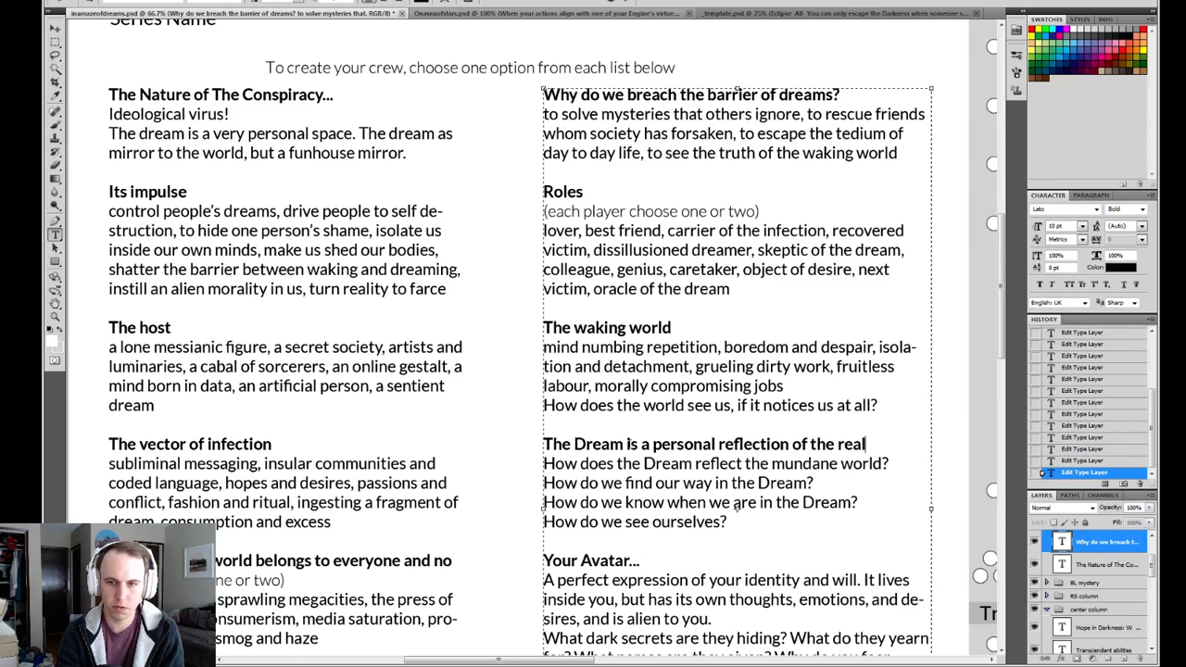
key("BackSpace")
key("BackSpace")
key("BackSpace")
key("BackSpace")
key("BackSpace")
type("waking world")
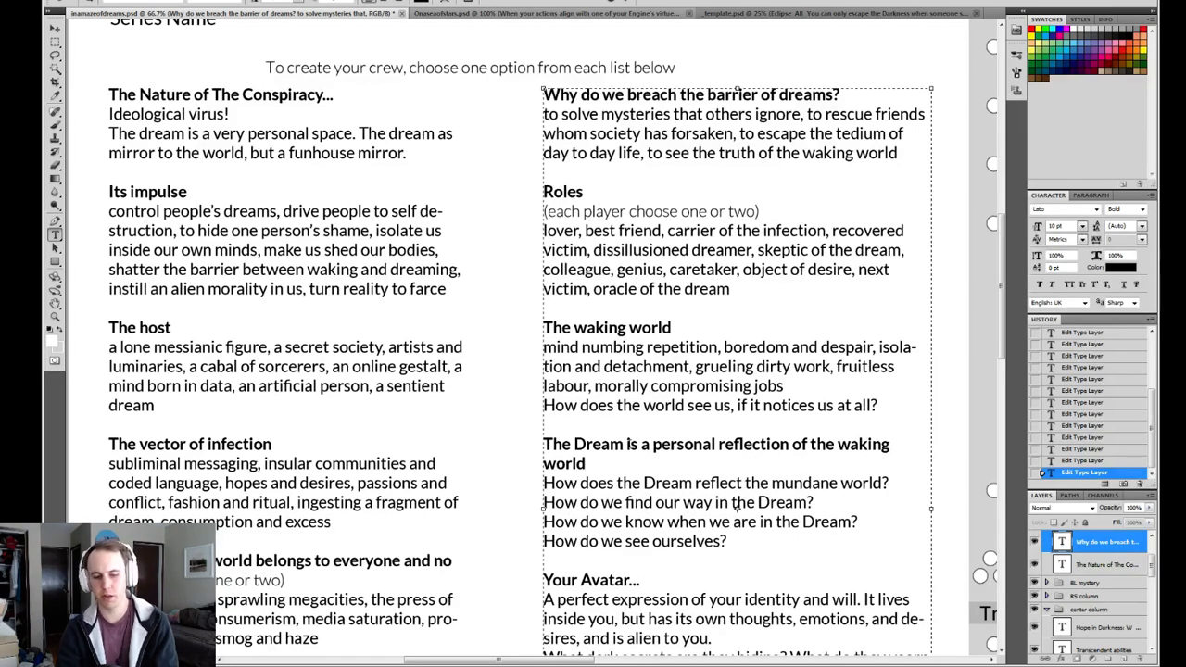
type("...")
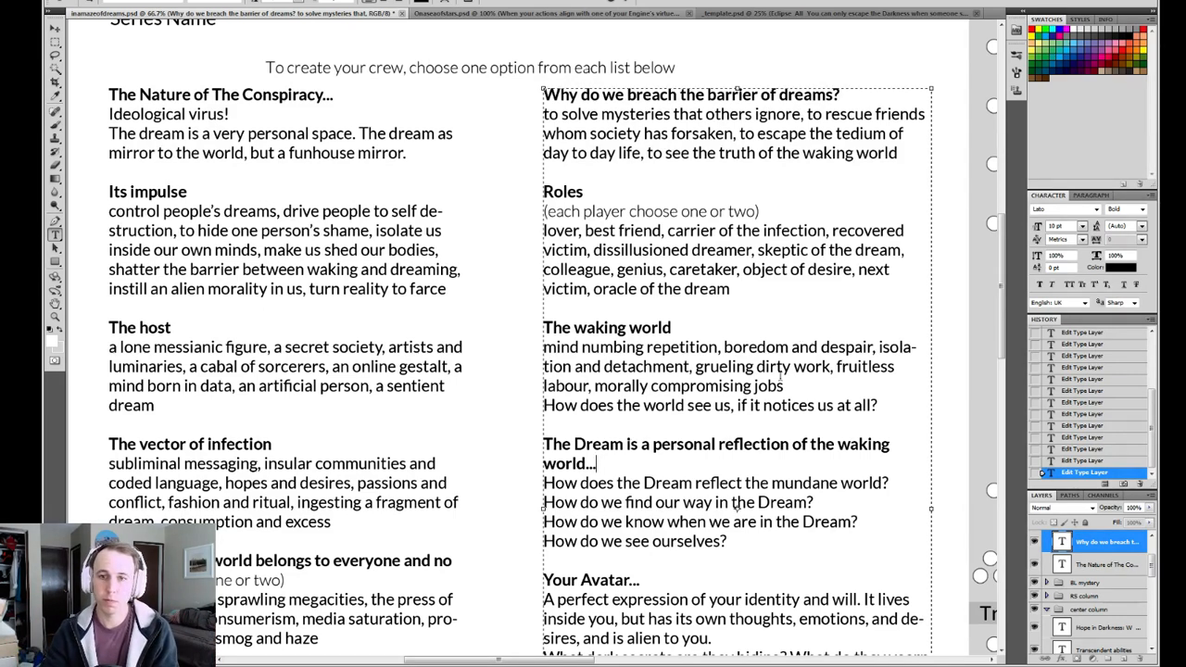
Replace "mundane" with "waking" in the first question under the heading about the Dream being a personal reflection.
left_click_drag(616, 462, 547, 425)
left_click(633, 468)
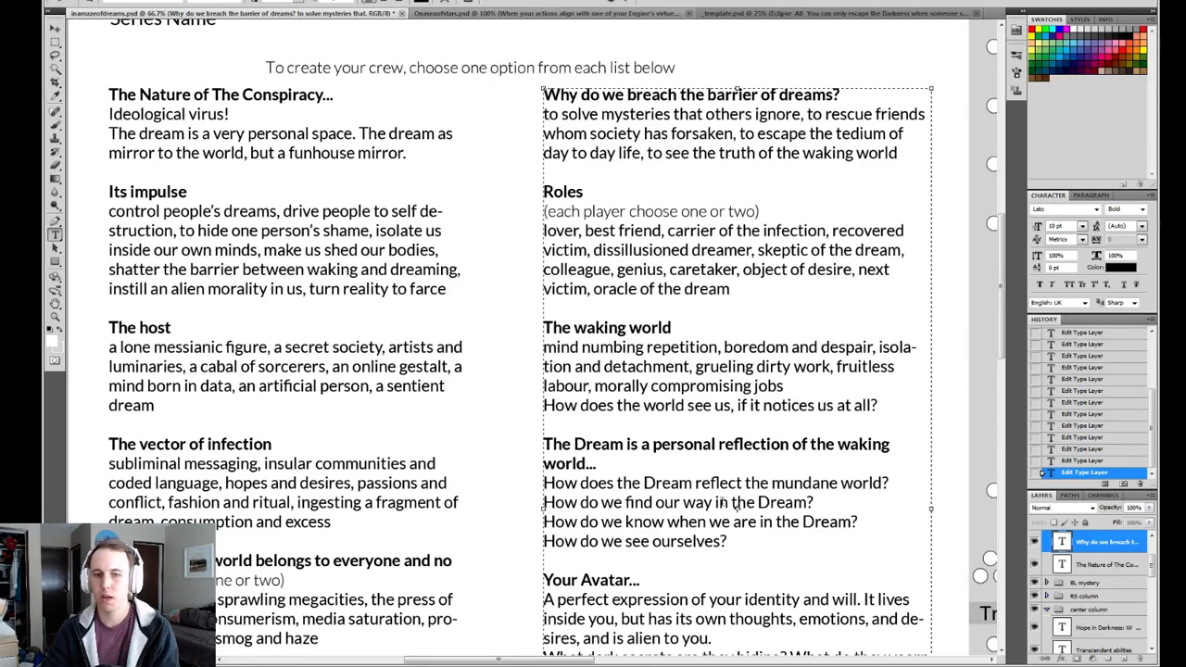
left_click_drag(837, 482, 771, 482)
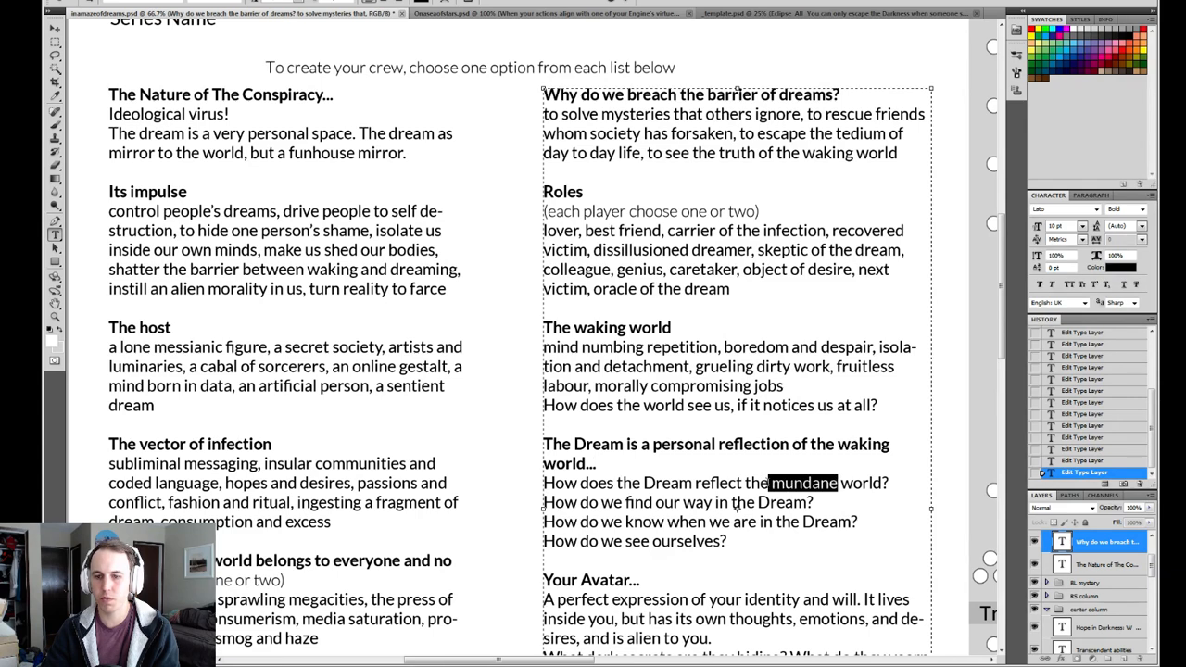
type("waking")
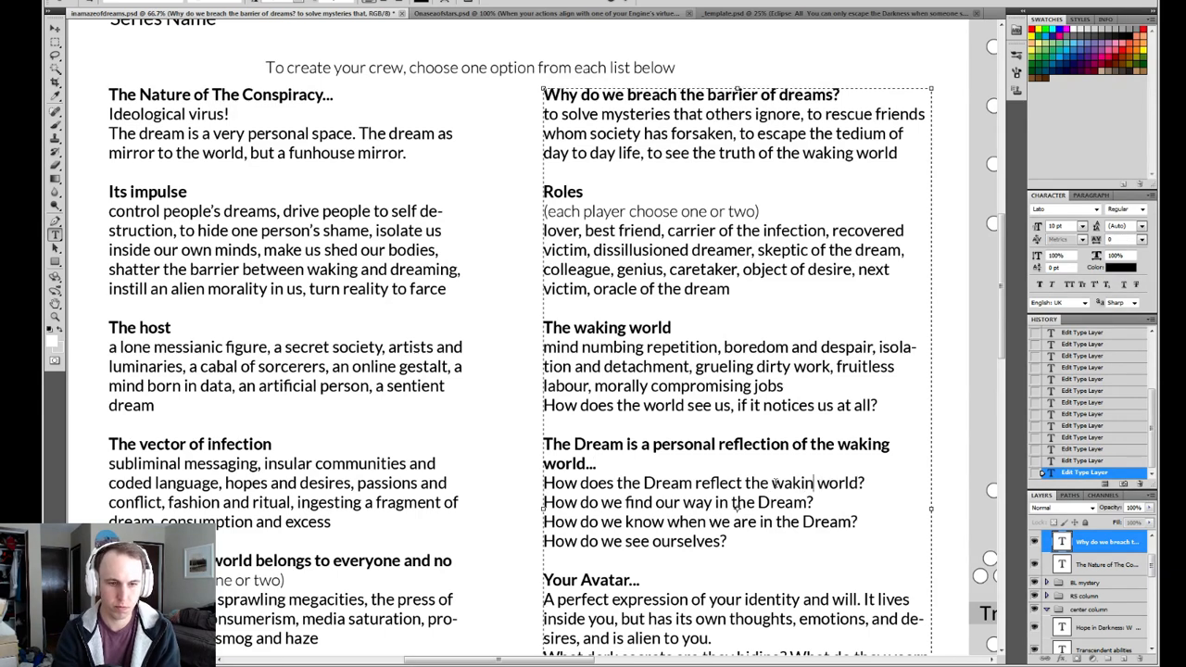
left_click(628, 2)
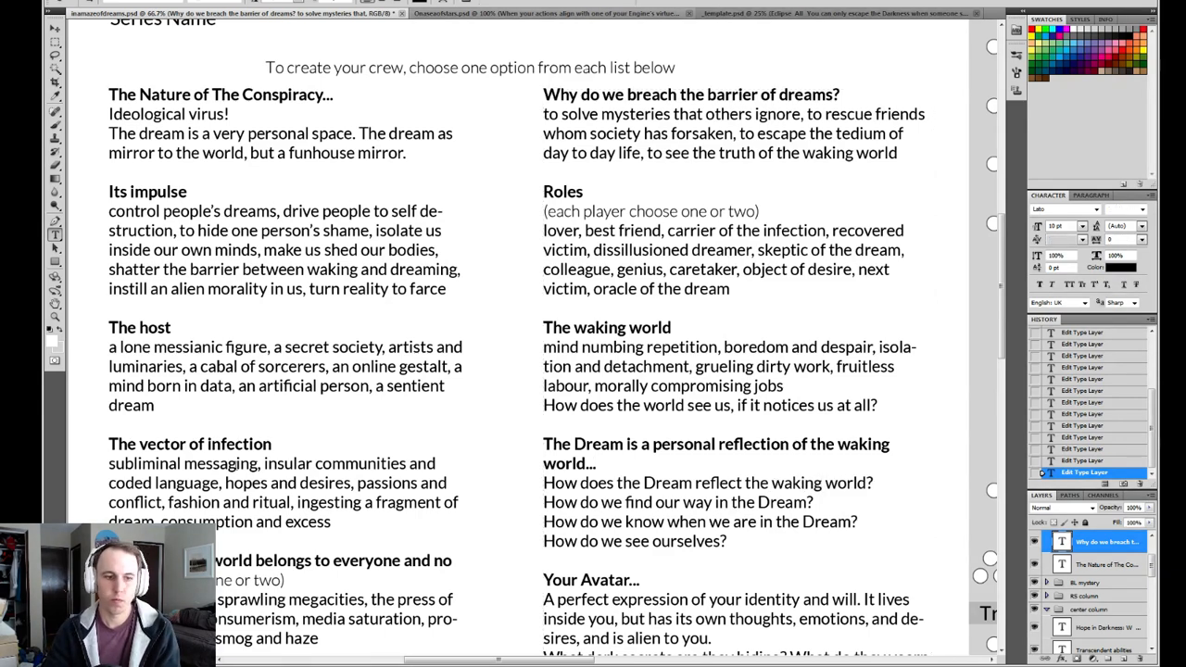
Reword the heading about the world belonging to everyone to read "The waking world belongs to everyone and no one...".
left_click(288, 505)
left_click_drag(211, 560, 139, 561)
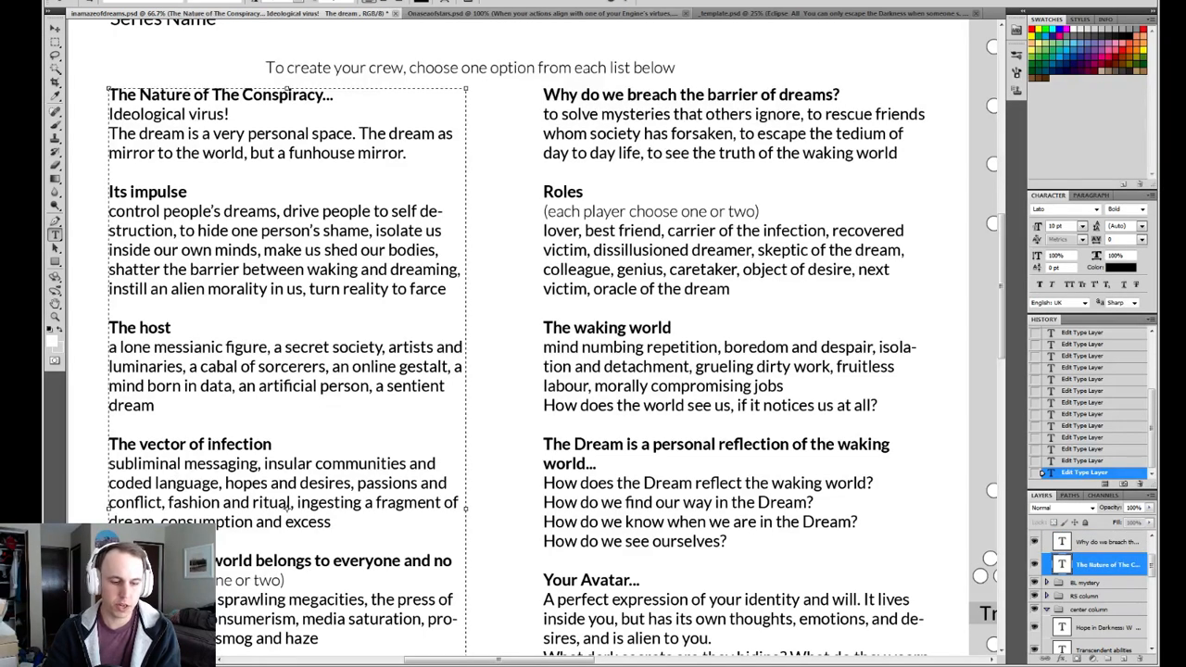
type("waking")
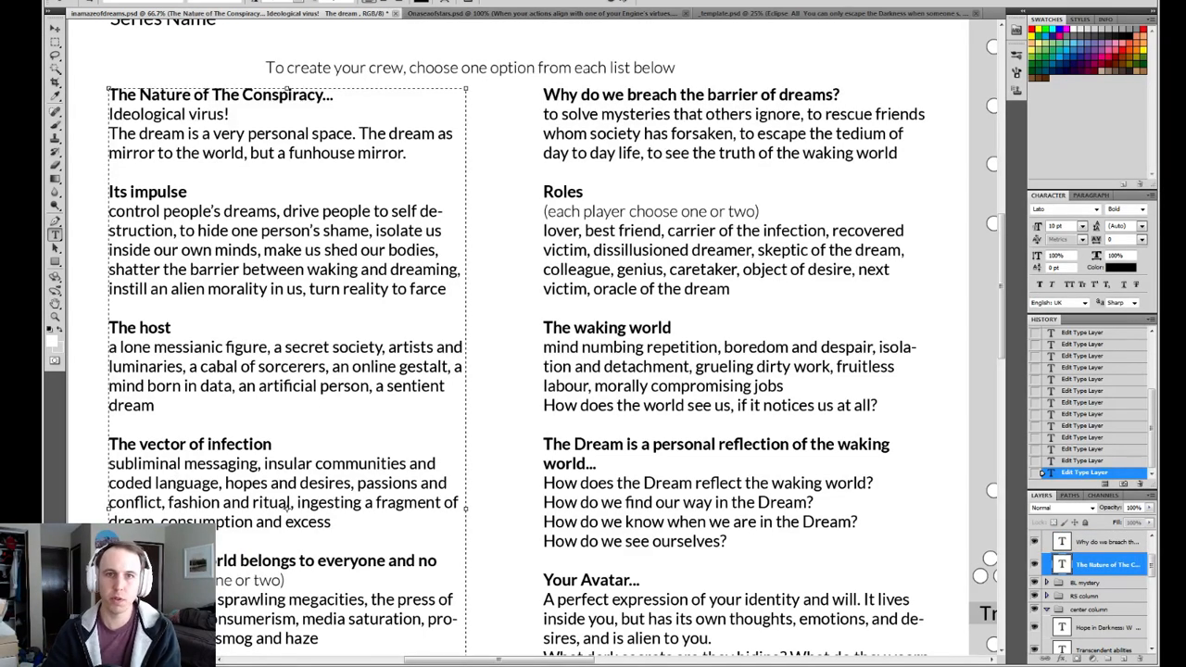
left_click(628, 3)
Change "The waking world" heading above the "mind numbing repetition" list to "How we pass our days".
left_click_drag(585, 417, 587, 280)
left_click_drag(505, 360, 537, 349)
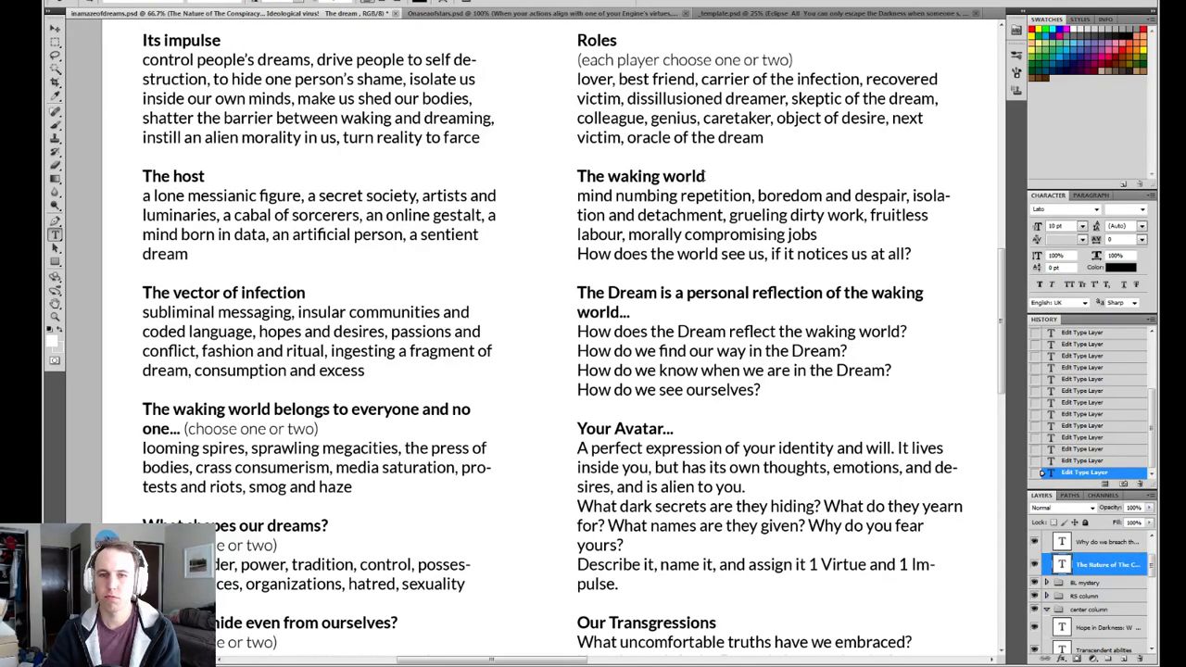
left_click(706, 176)
left_click_drag(706, 176, 576, 176)
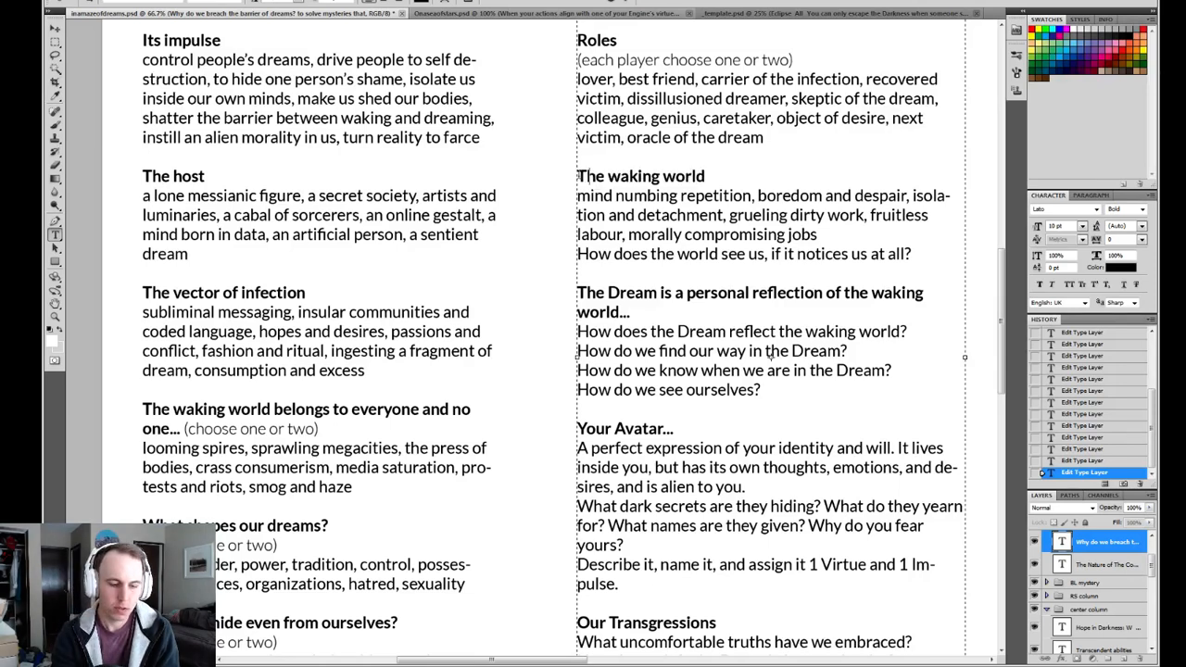
type("How we pass our days")
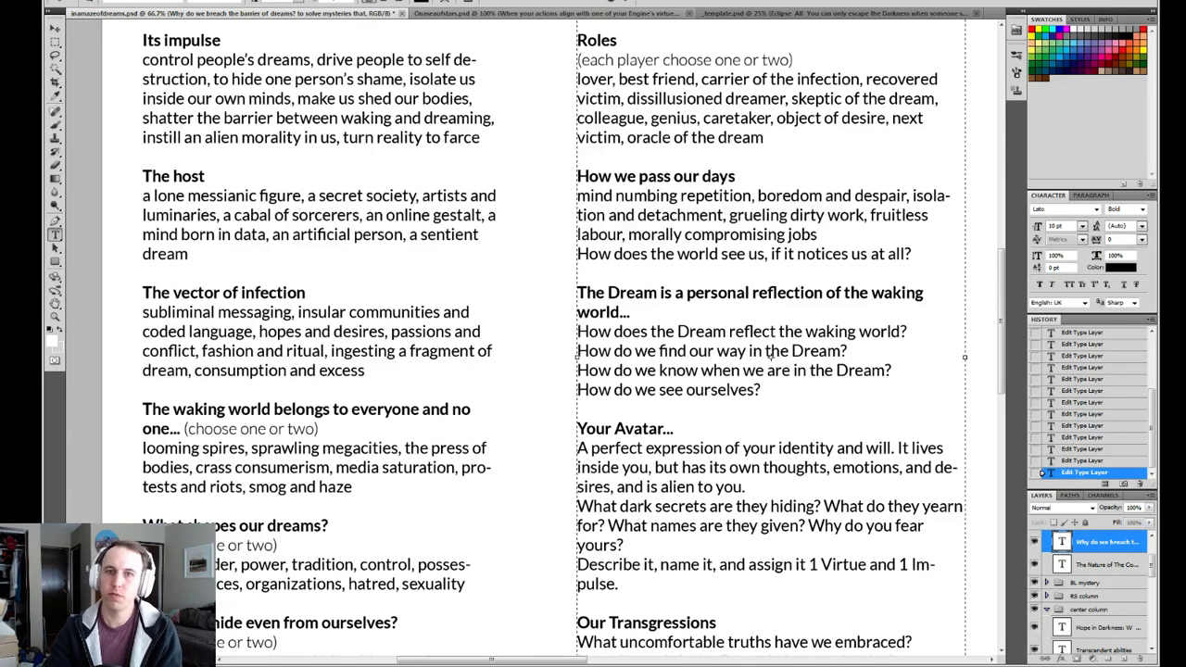
left_click(626, 3)
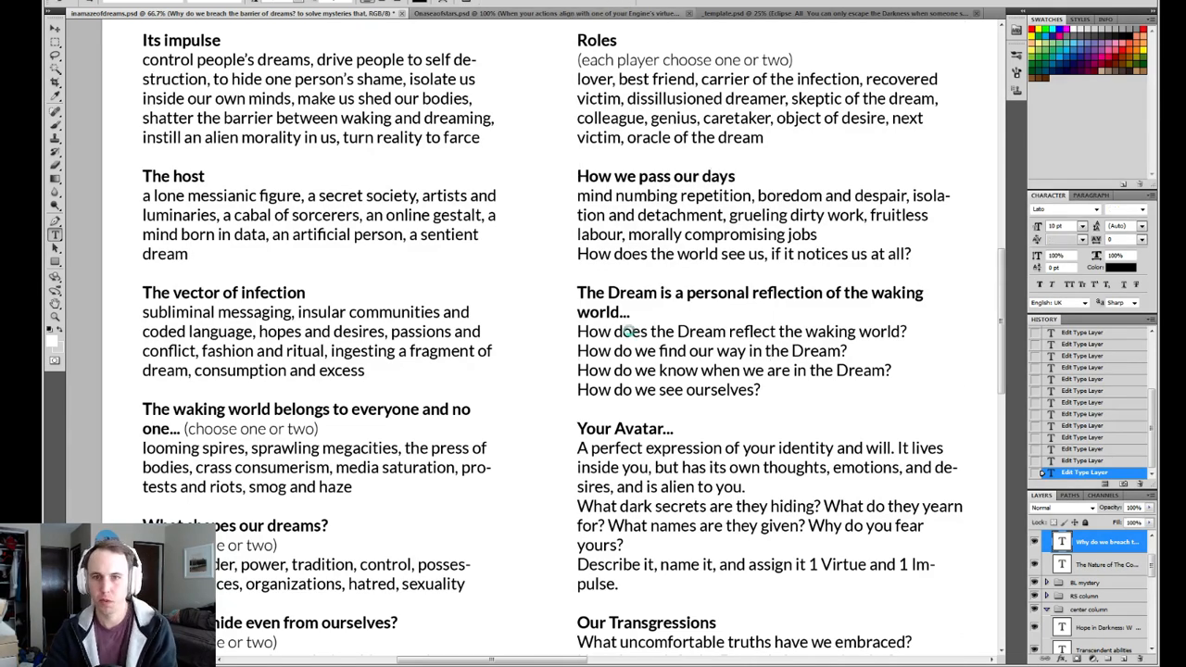
scroll(547, 269, "down", 2)
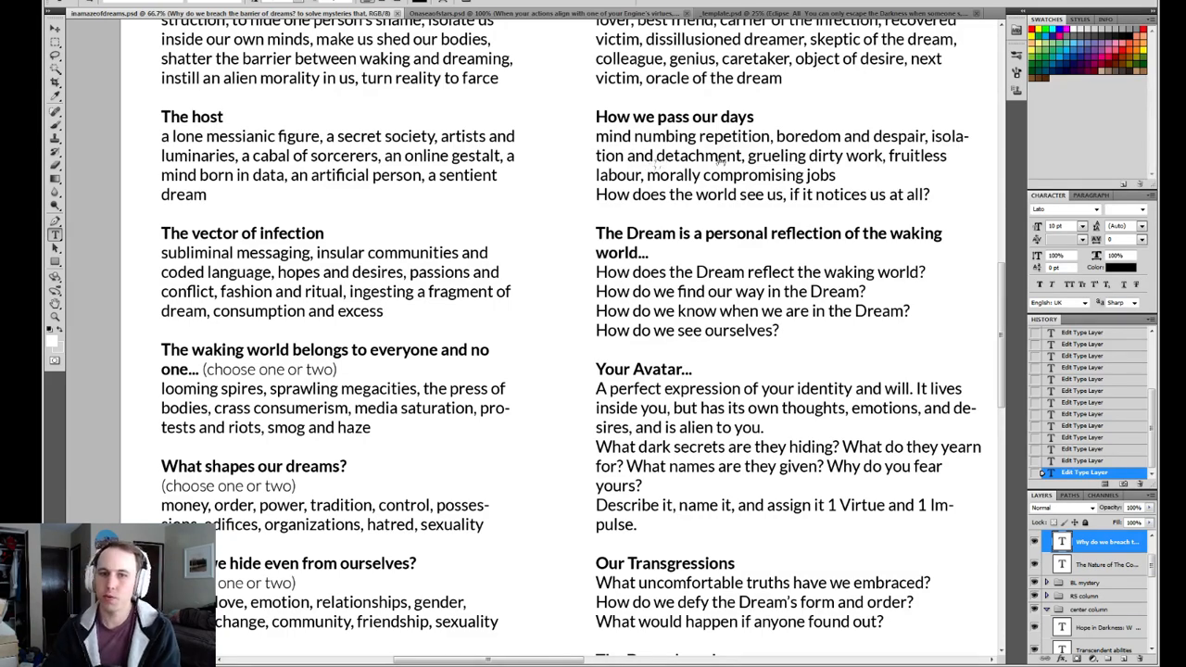
left_click_drag(938, 110, 408, 348)
left_click_drag(666, 275, 387, 322)
left_click_drag(774, 298, 454, 334)
left_click_drag(585, 273, 587, 340)
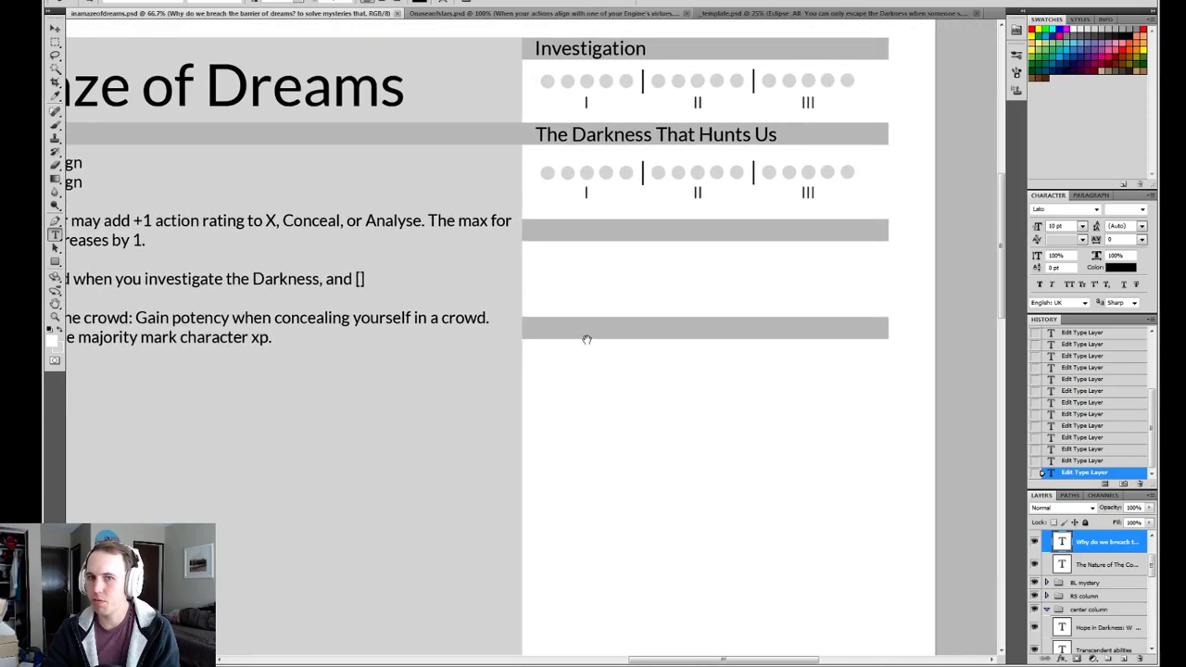
left_click(54, 42)
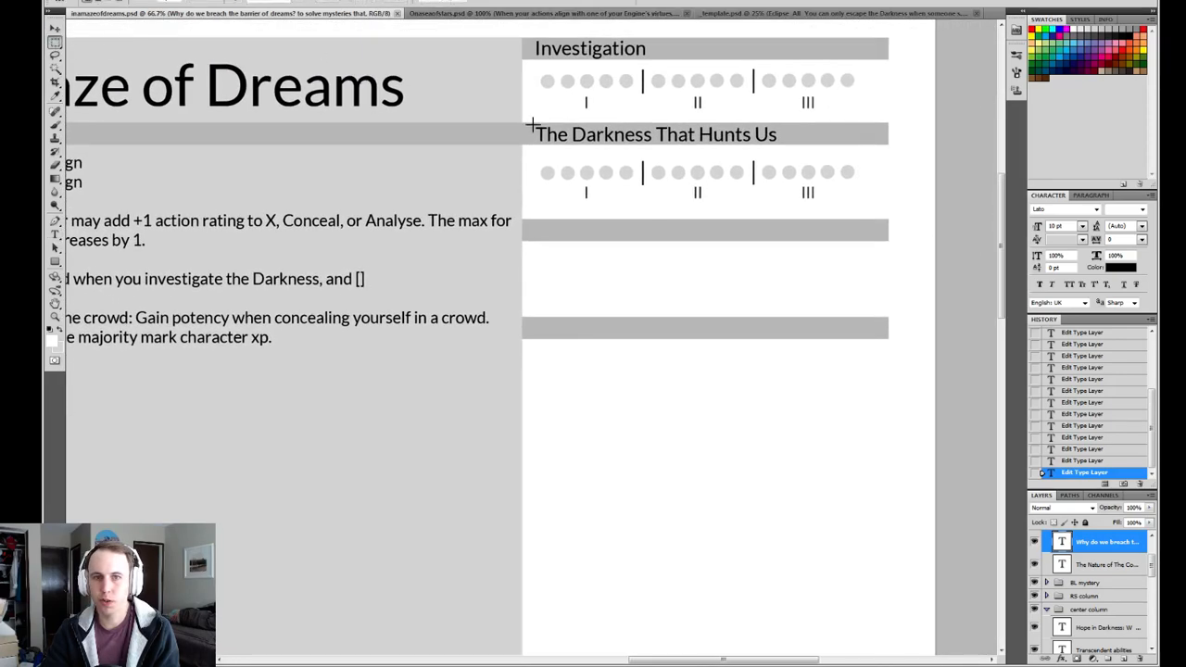
left_click_drag(517, 117, 905, 213)
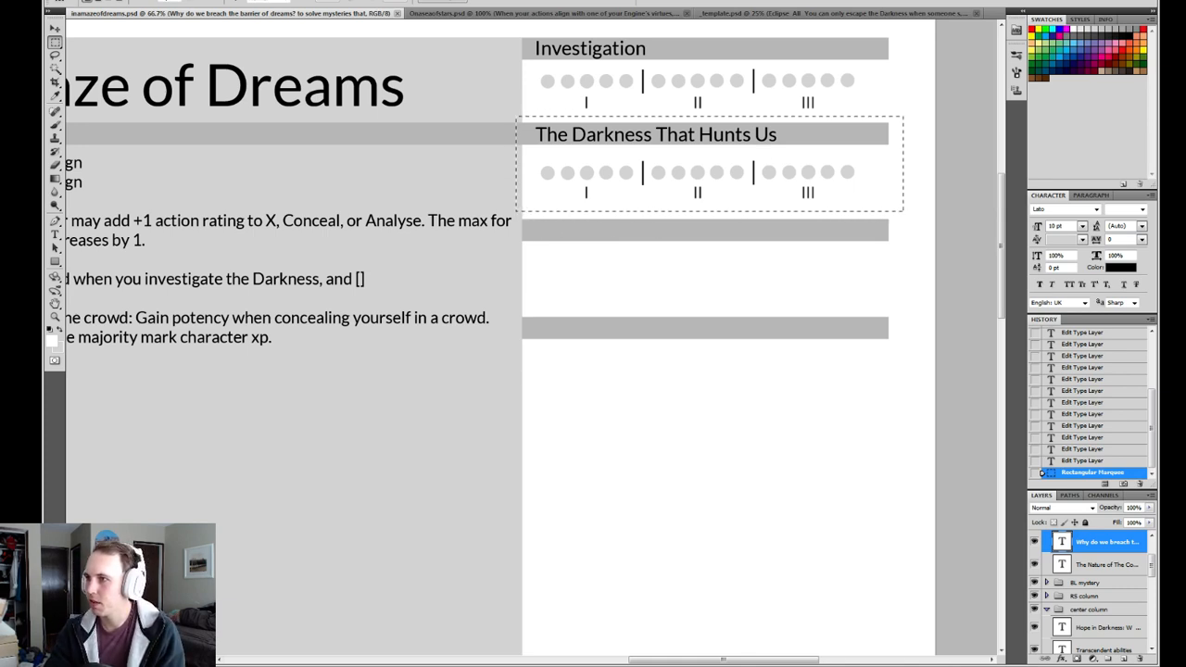
key("ctrl+d")
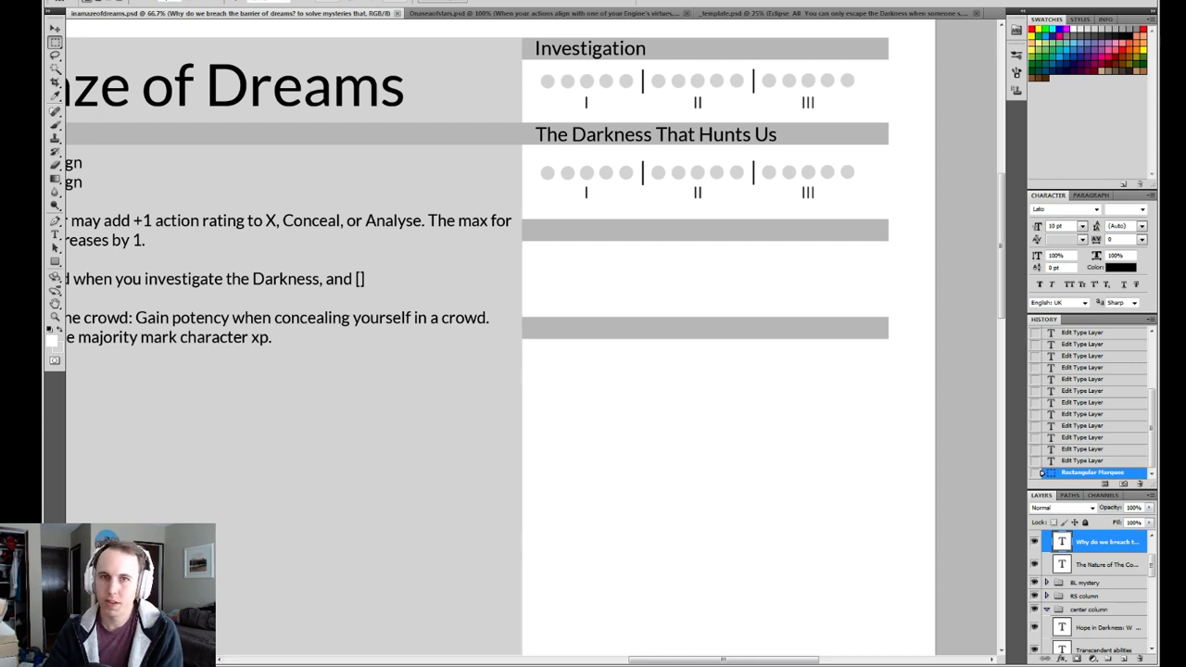
left_click(523, 117)
left_click_drag(523, 116, 898, 205)
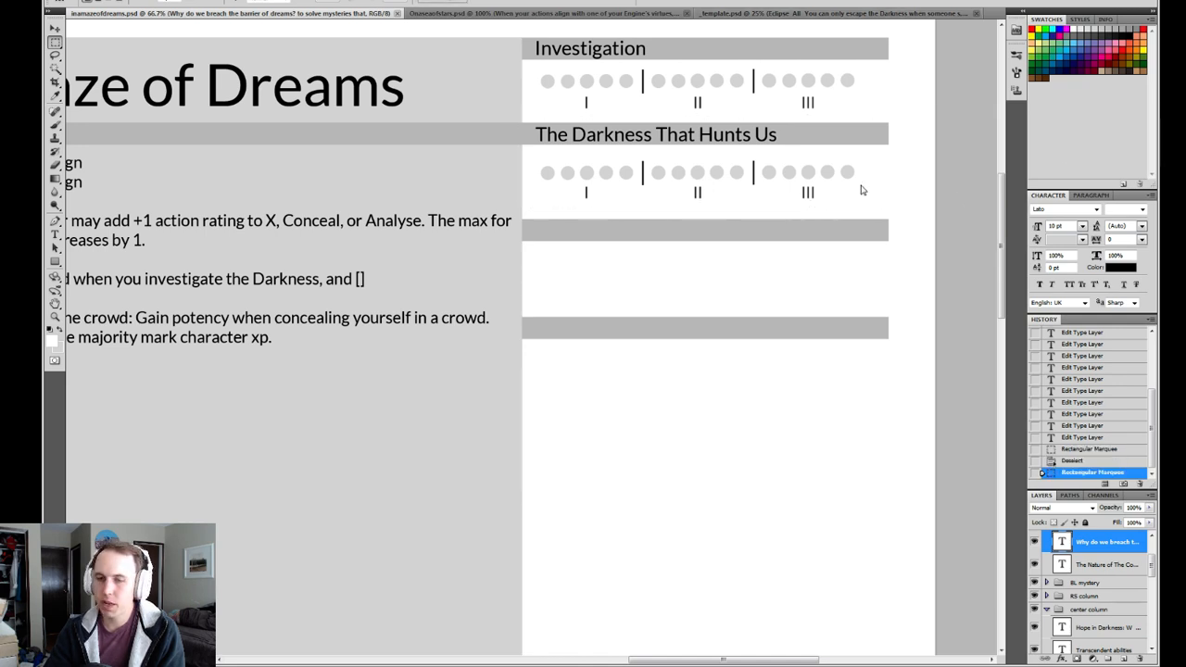
left_click(484, 118)
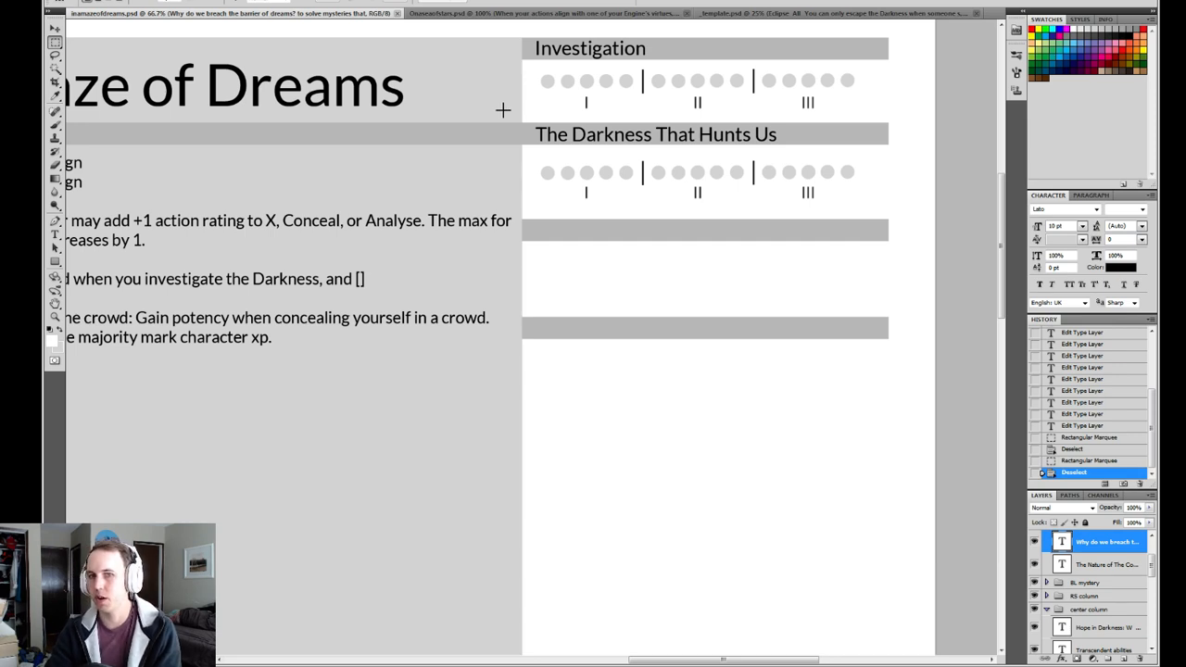
left_click_drag(891, 213, 895, 218)
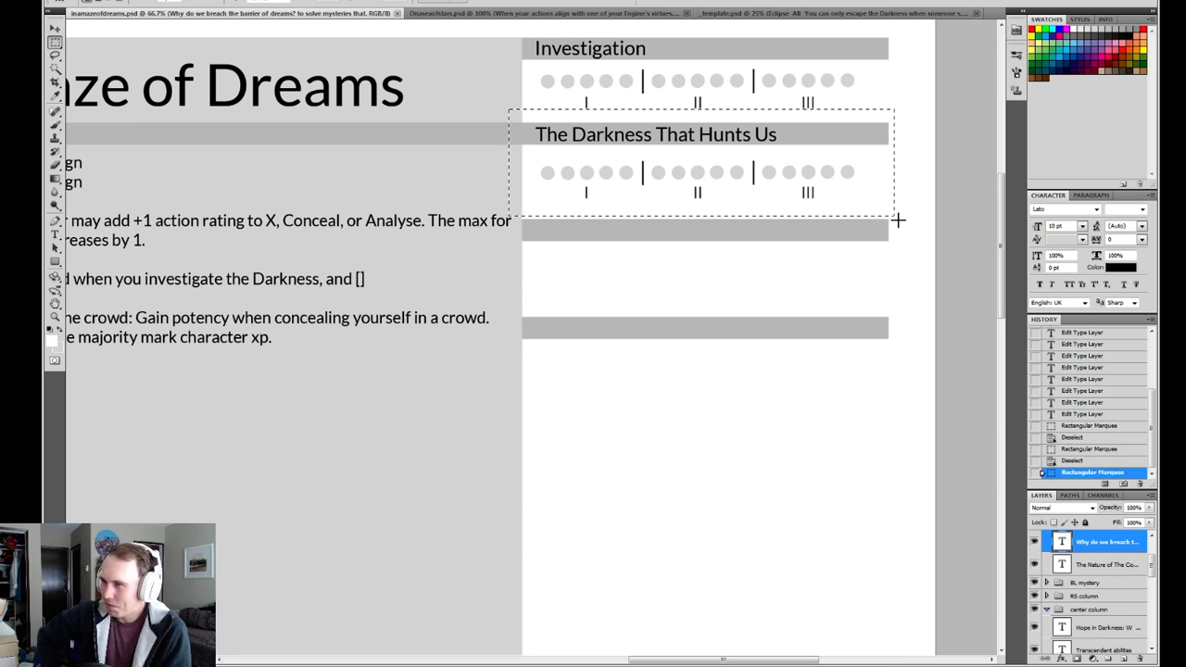
left_click(529, 103)
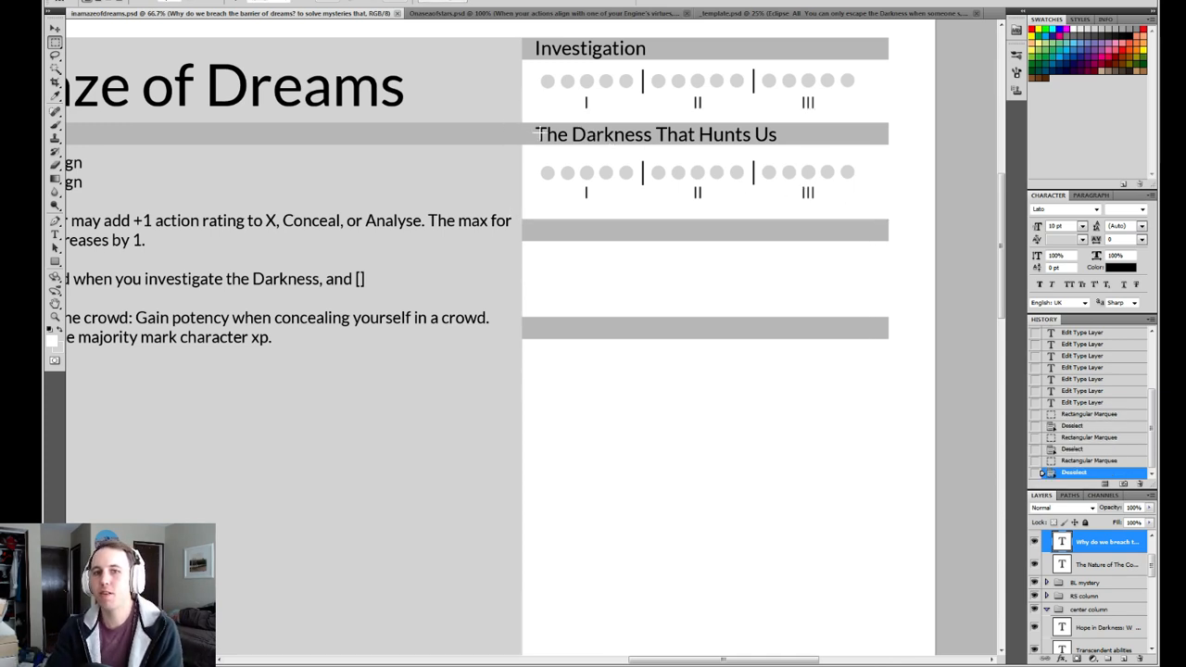
left_click_drag(527, 111, 915, 215)
left_click(887, 258)
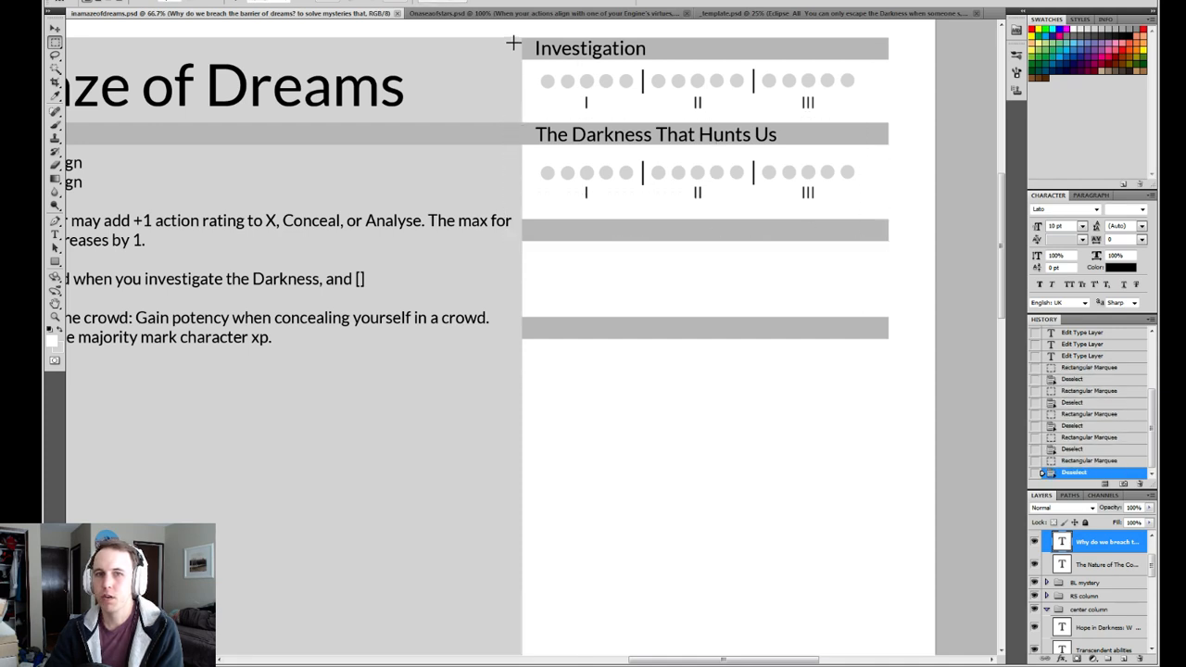
mouse_move(509, 35)
left_mouse_down()
mouse_move(898, 115)
mouse_move(527, 244)
left_mouse_up()
left_click(900, 124)
left_click(505, 280)
Review the crew-creation sections down to "The Dream's end" and compare them with the Investigation and "The Darkness That Hunts Us" tracks.
left_click_drag(467, 328, 847, 160)
left_click_drag(429, 321, 754, 196)
left_click_drag(445, 284, 726, 305)
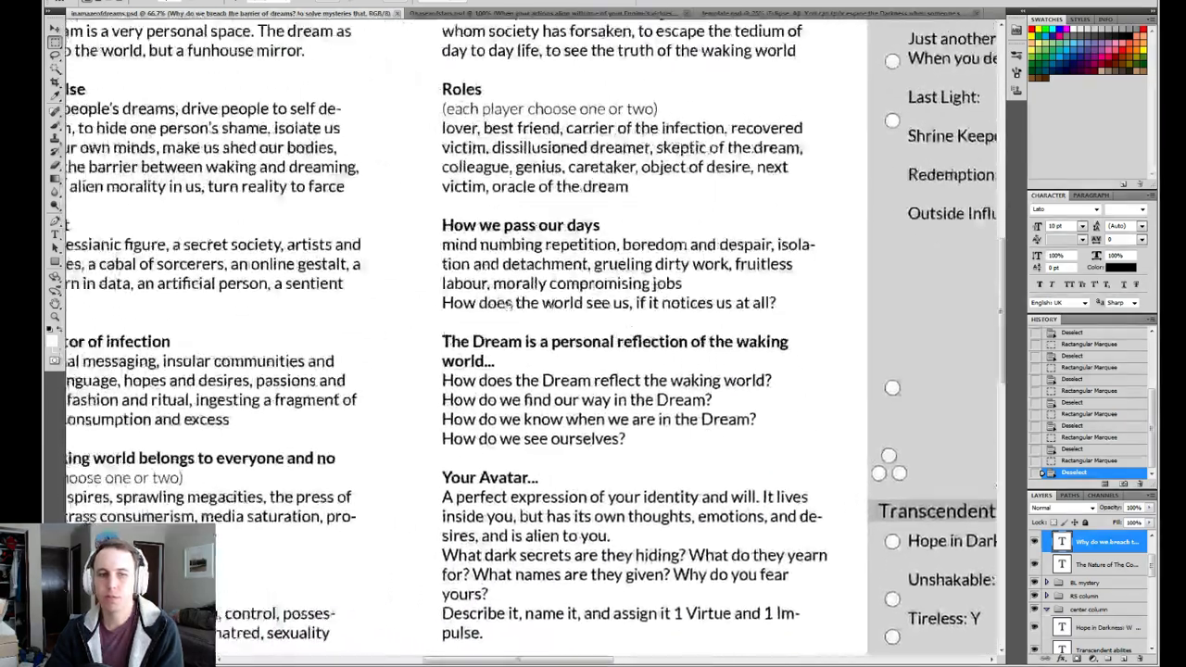
left_click_drag(365, 288, 501, 225)
scroll(500, 225, "down", 5)
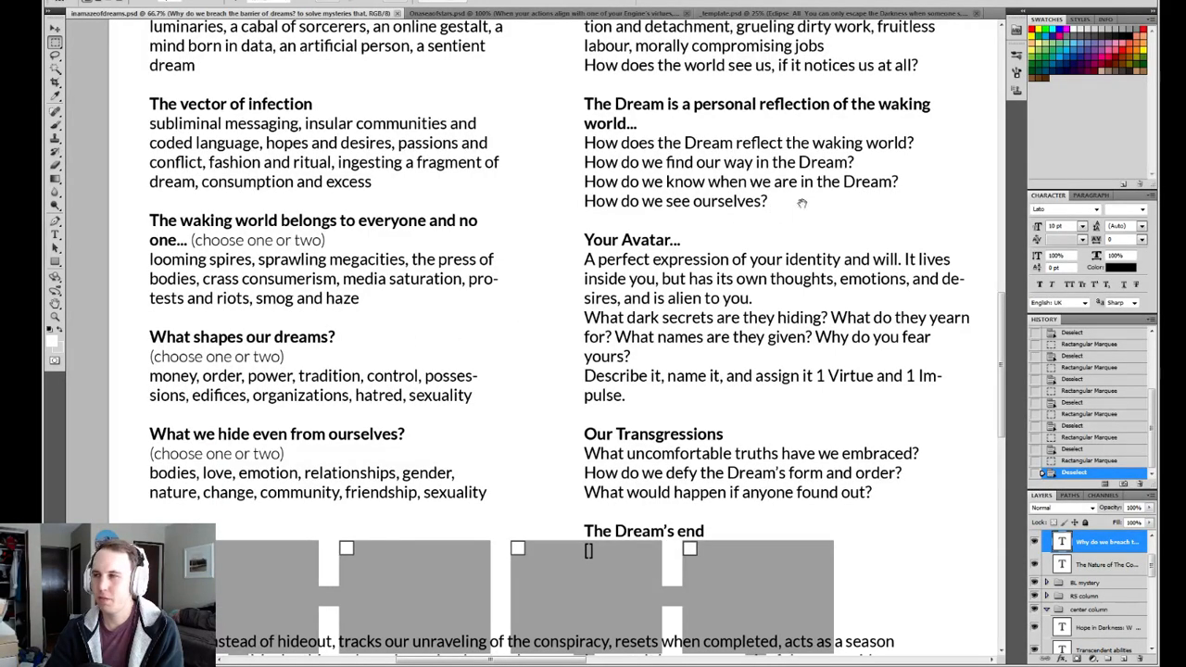
left_click_drag(881, 130, 639, 315)
left_click_drag(920, 116, 588, 349)
scroll(588, 348, "up", 3)
scroll(648, 315, "right", 7)
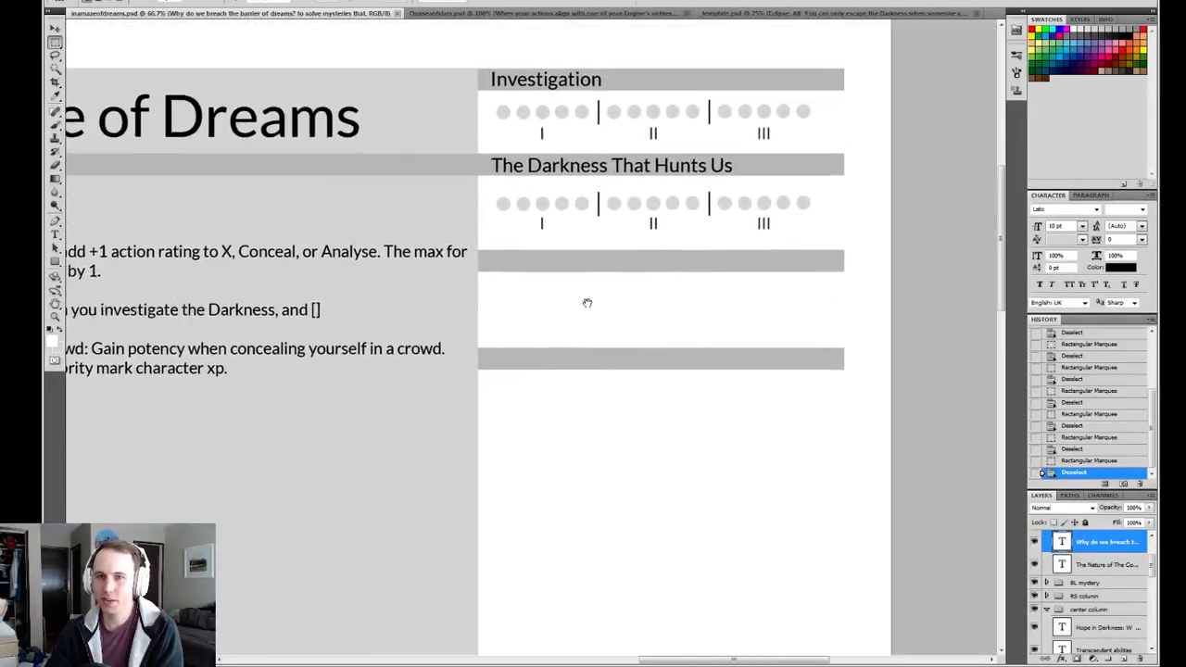
Retitle the "The Darkness That Hunts Us" track as "The virus' progress".
key("t")
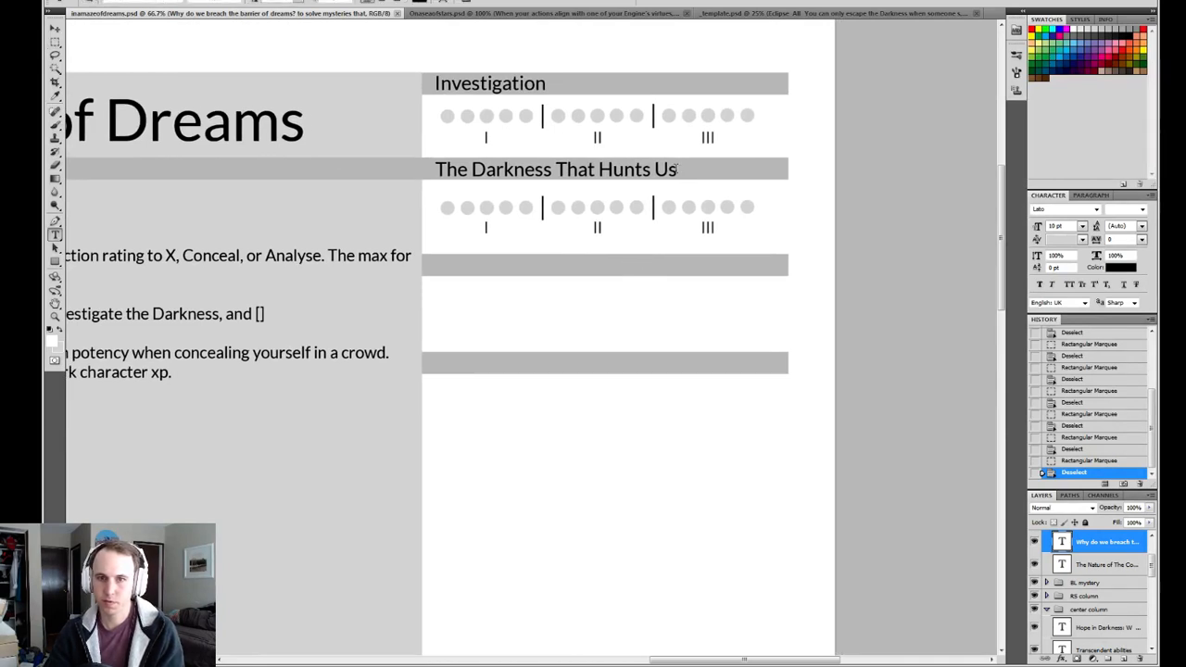
left_click_drag(677, 170, 435, 171)
left_click(472, 170)
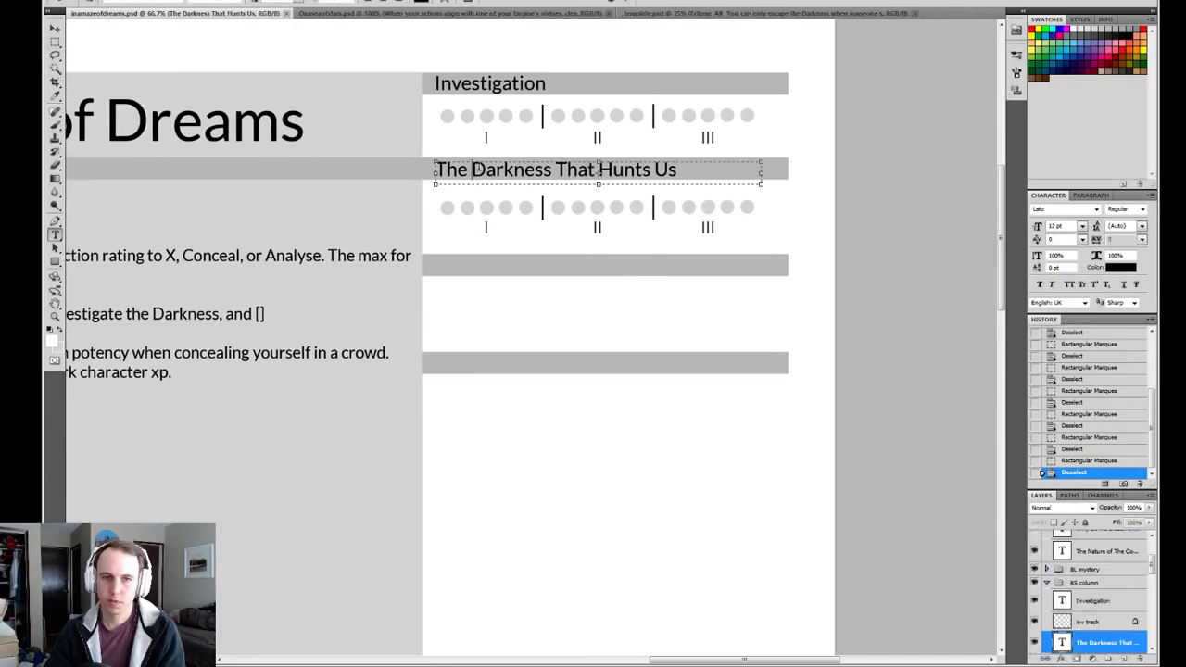
left_click(706, 165, "shift")
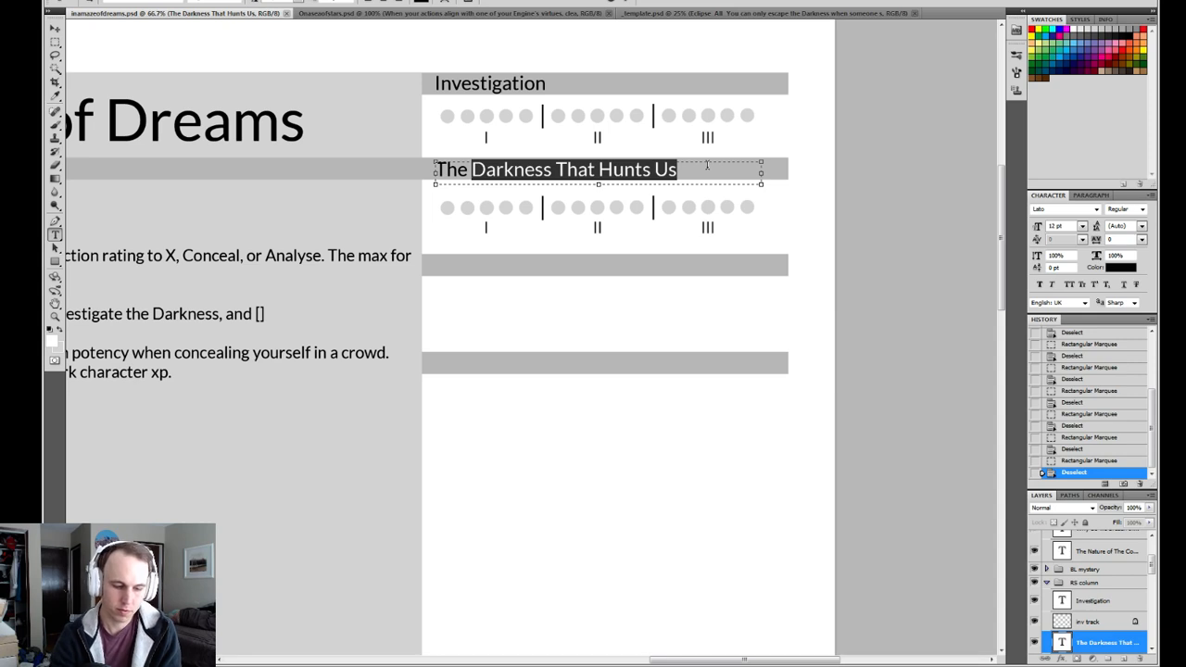
type("v")
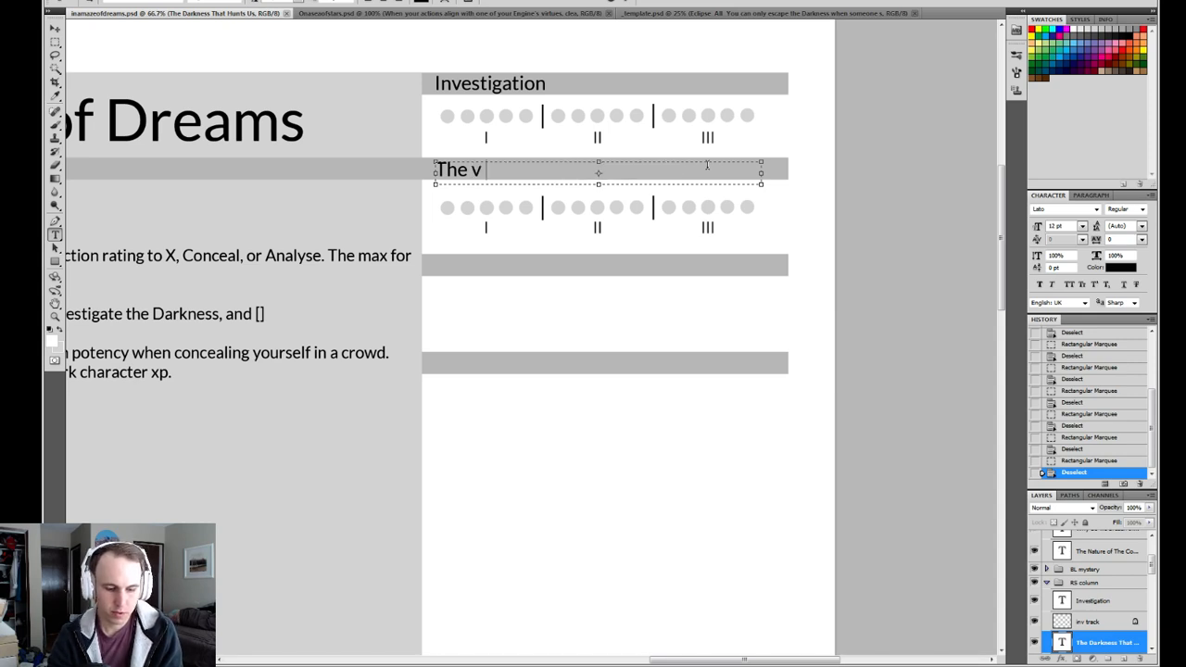
type("irus  progress")
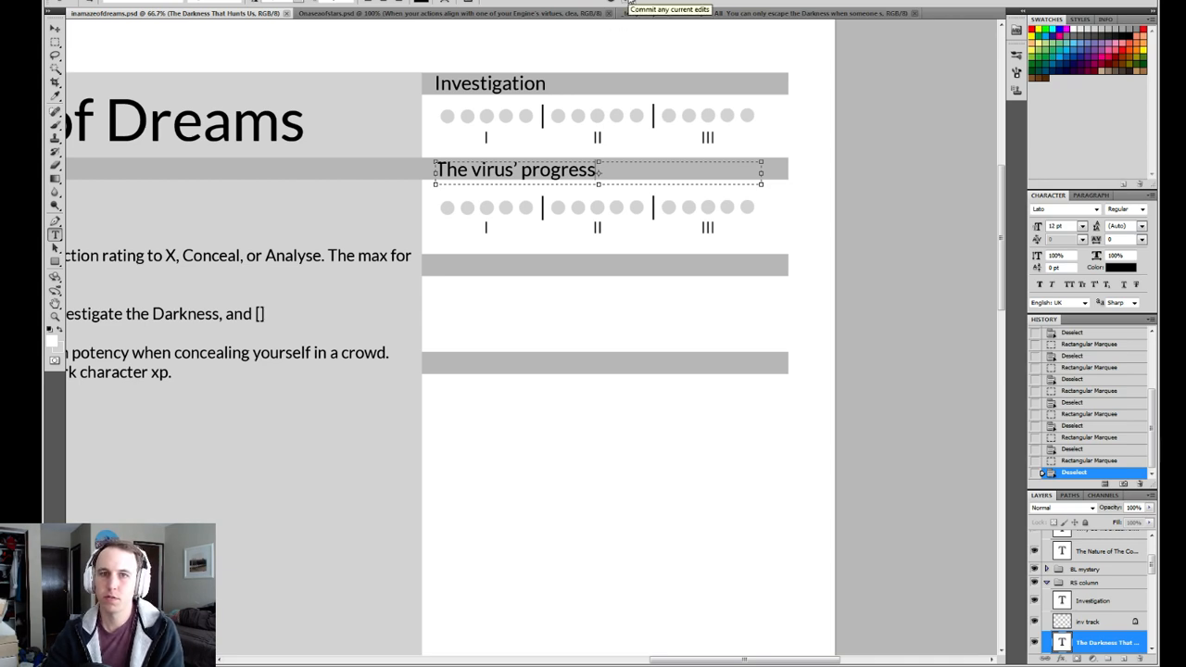
left_click(625, 4)
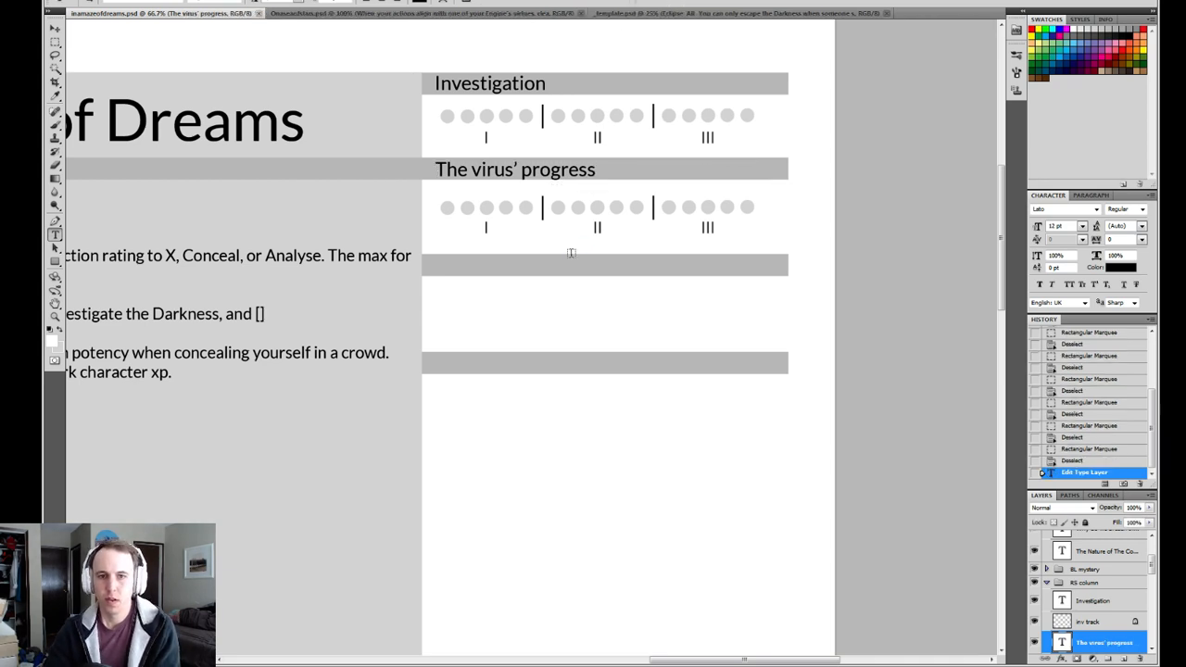
Review the series abilities, Transcendent abilities and Missions, and reread the crew-creation sections down to the mystery grid below "The Dream's end".
left_click_drag(454, 293, 685, 214)
left_click_drag(359, 405, 566, 188)
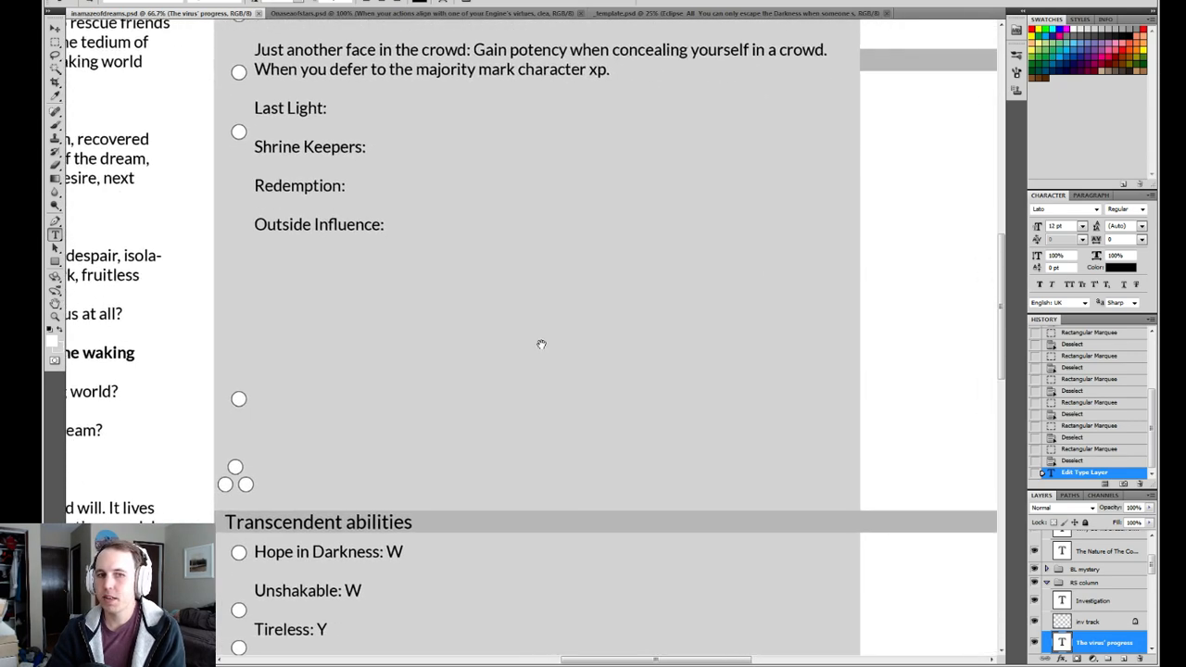
left_click_drag(931, 74, 578, 290)
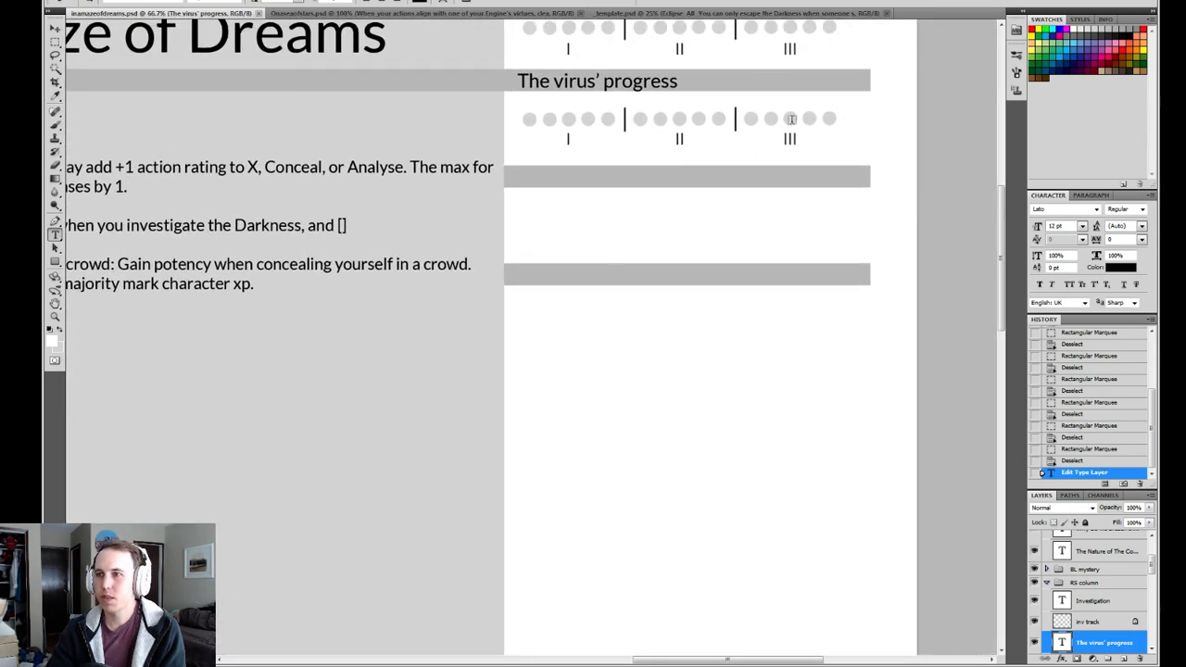
left_click_drag(397, 411, 516, 330)
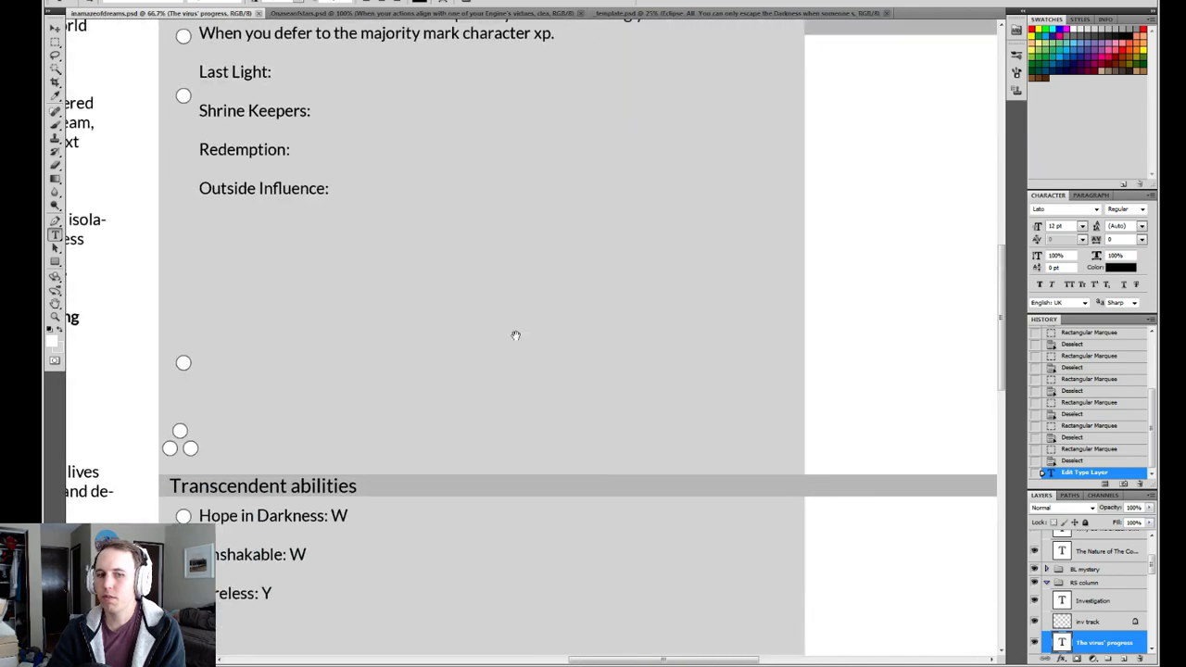
left_click_drag(497, 506, 497, 379)
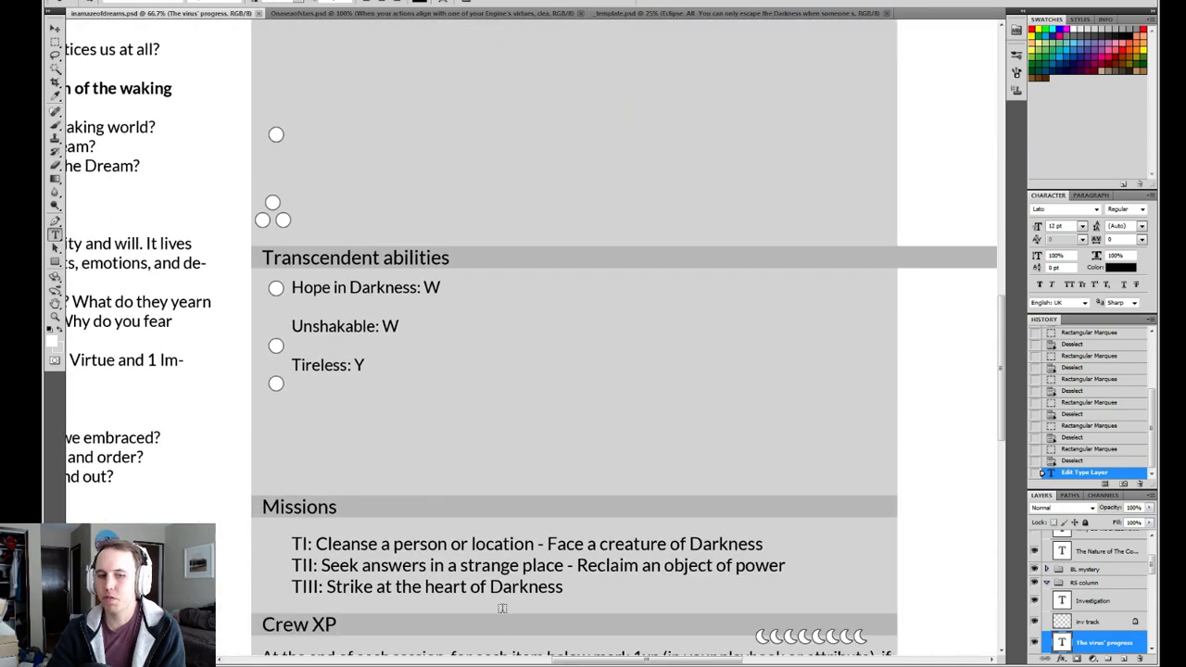
left_click_drag(346, 468, 534, 470)
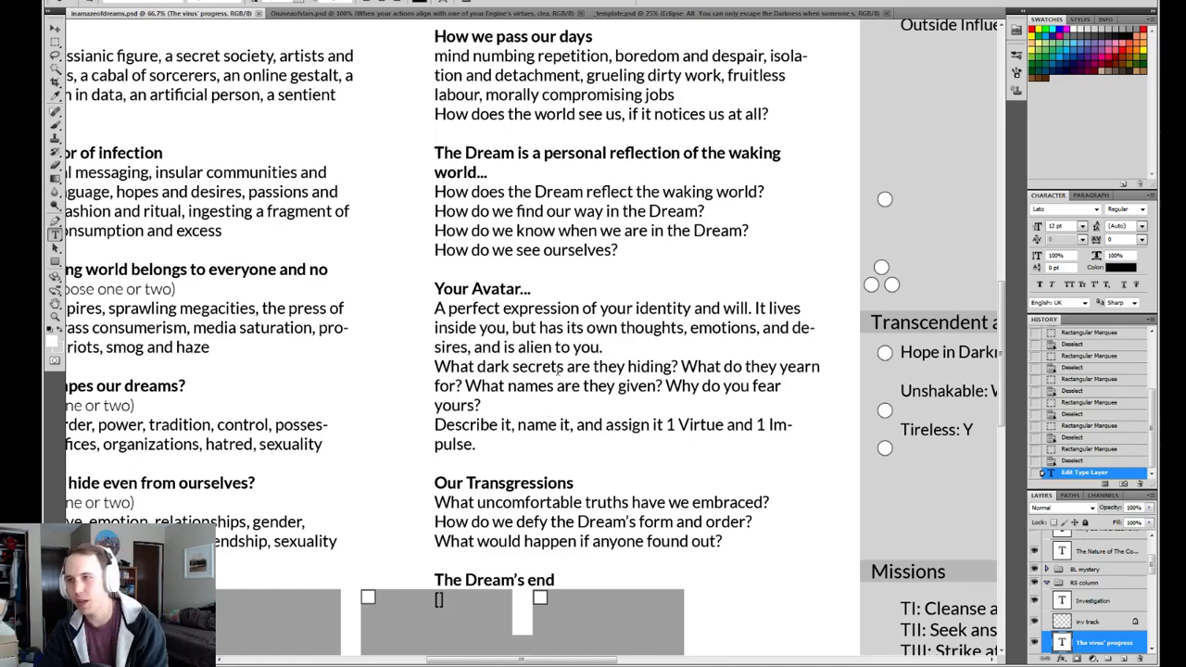
left_click_drag(451, 426, 562, 277)
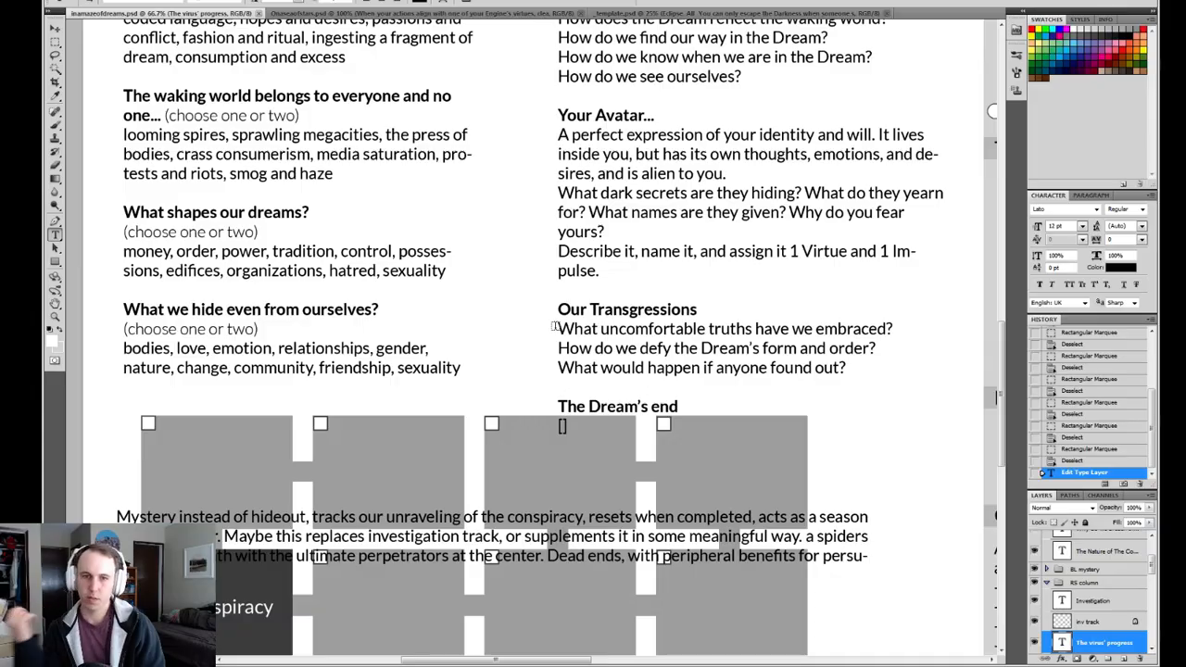
Review the "Your Avatar..." passage against the surrounding crew-creation sections, from "Our Transgressions" back up to "Its impulse" and "Roles".
left_click_drag(531, 293, 572, 416)
left_click_drag(594, 486, 559, 389)
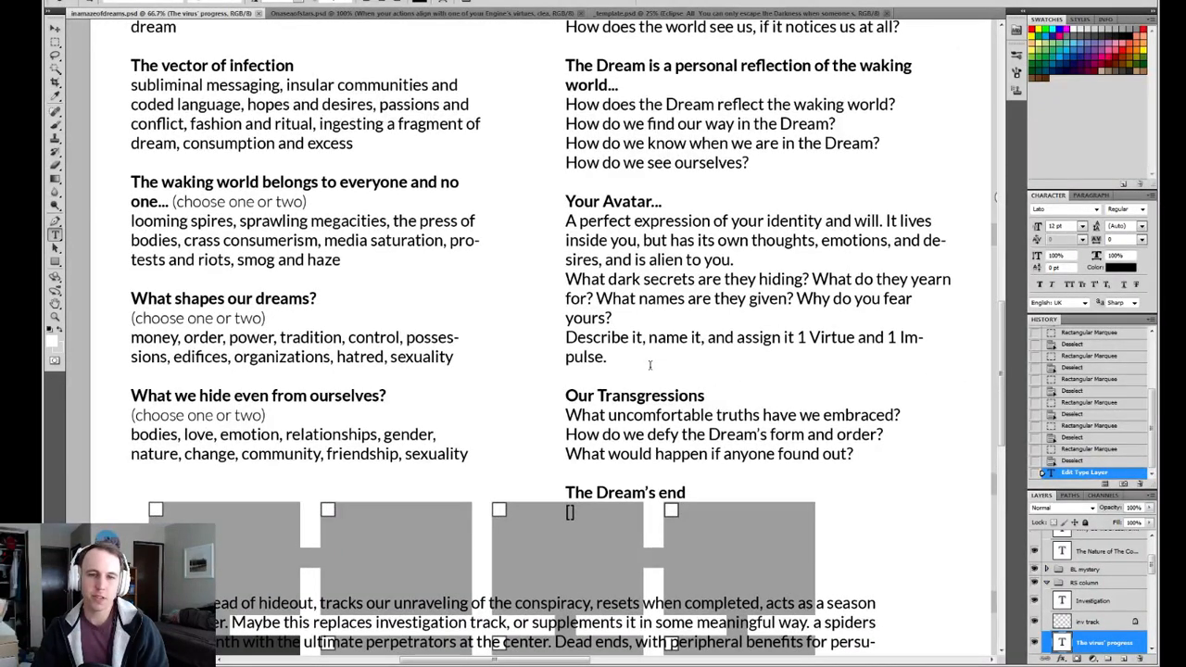
left_click_drag(630, 360, 566, 201)
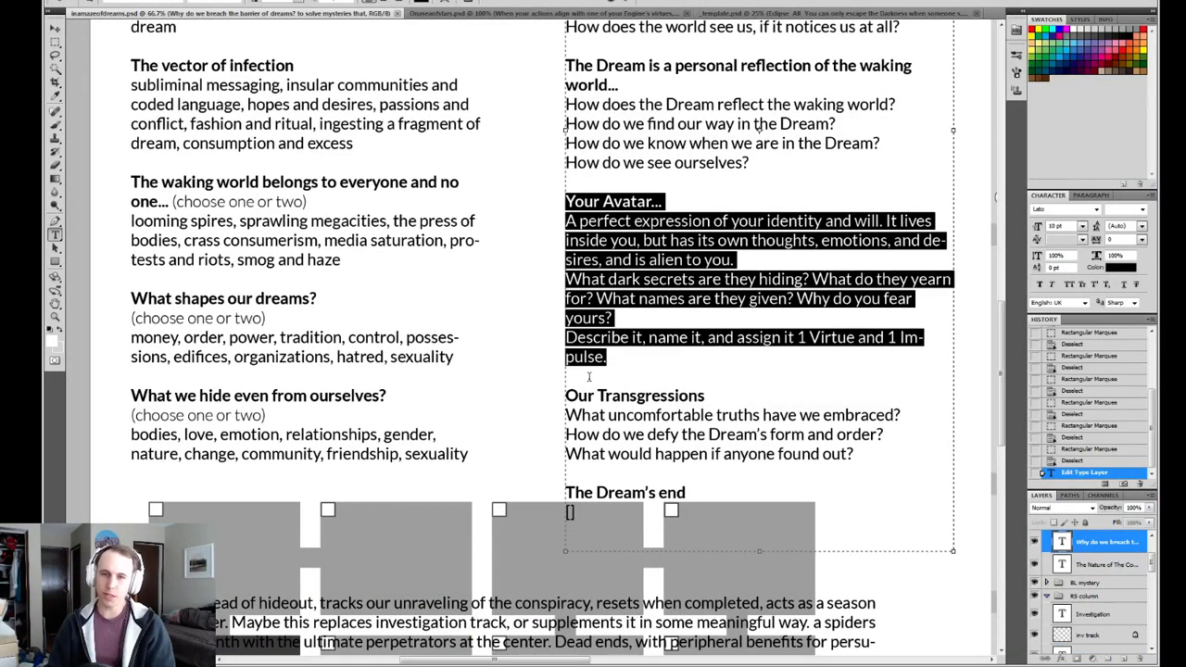
key("ctrl+Return")
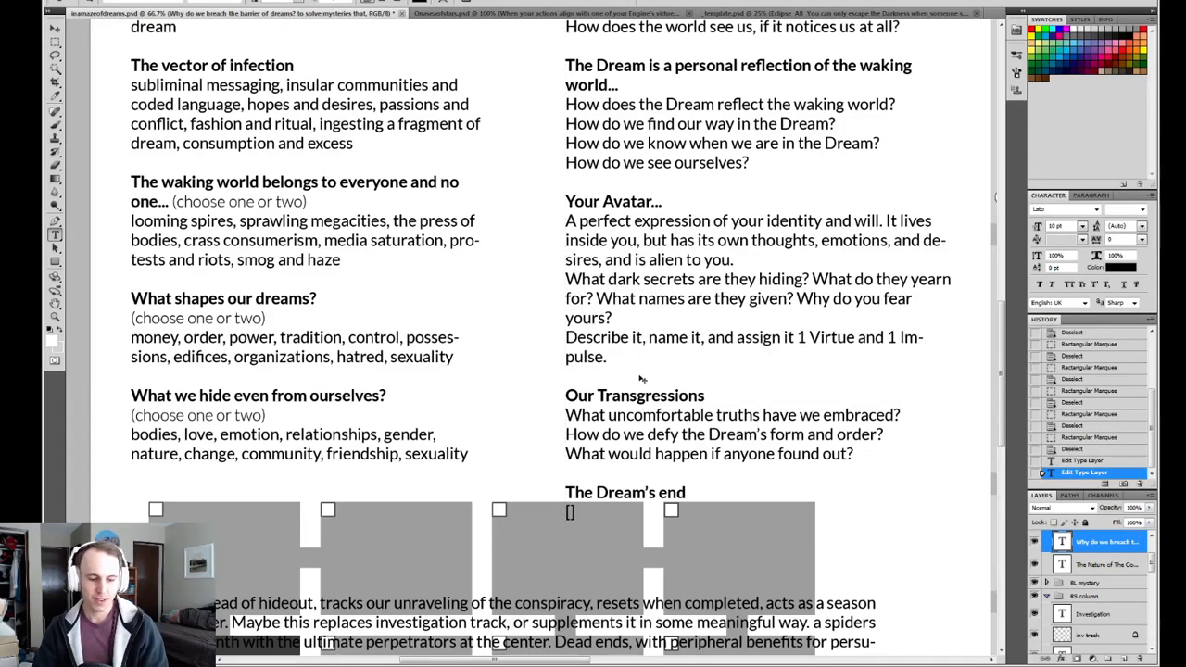
key("v")
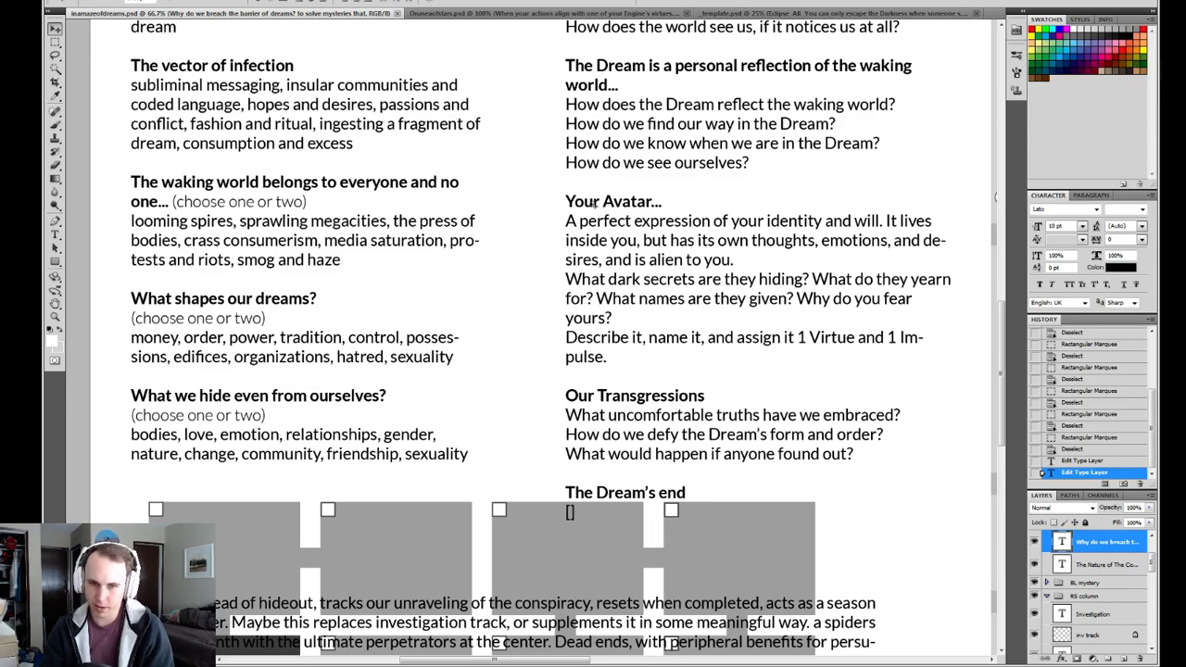
left_click_drag(507, 134, 558, 319)
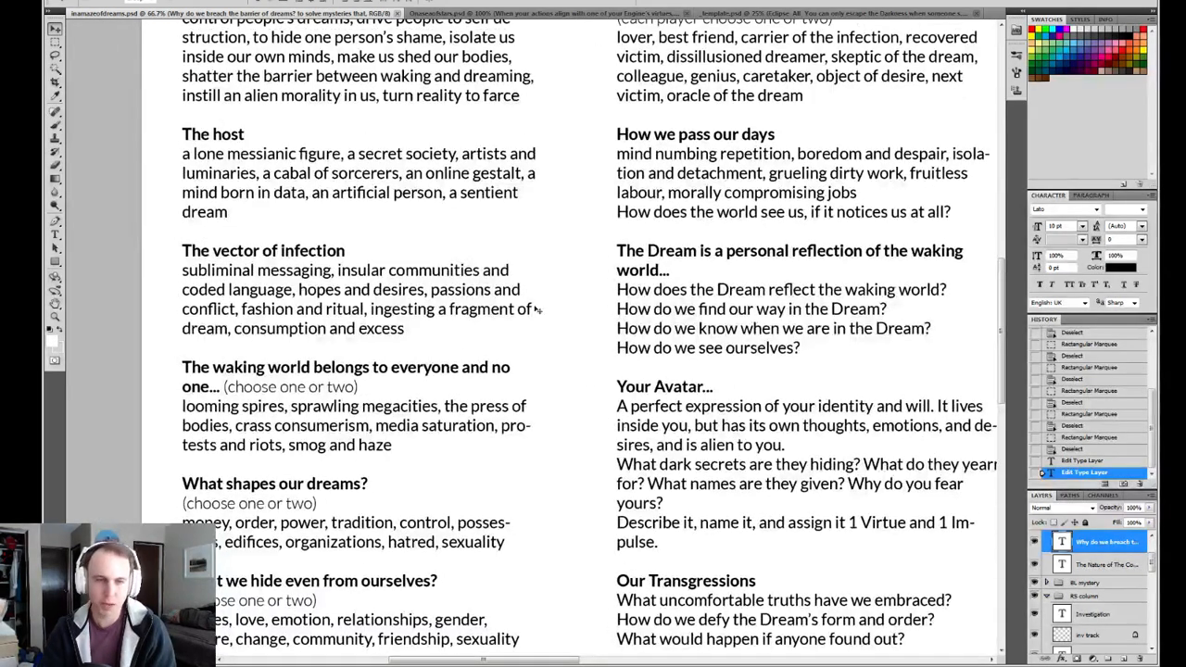
left_click_drag(537, 278, 546, 374)
left_click_drag(556, 283, 495, 269)
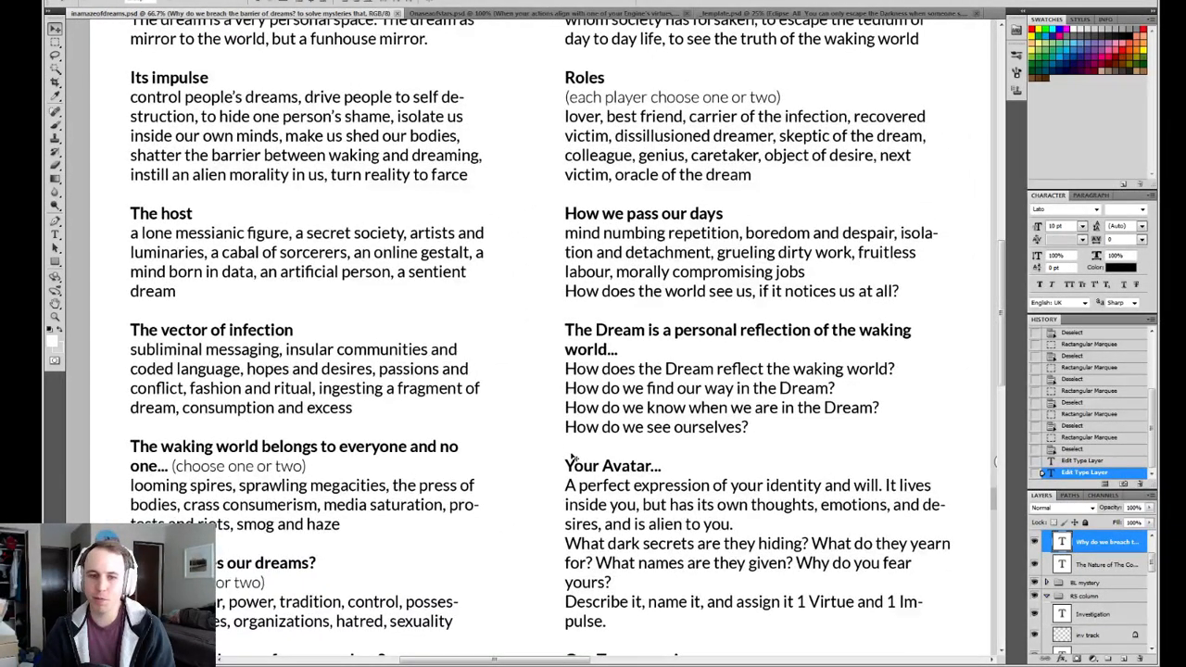
left_click_drag(431, 201, 465, 322)
left_click_drag(565, 402, 550, 338)
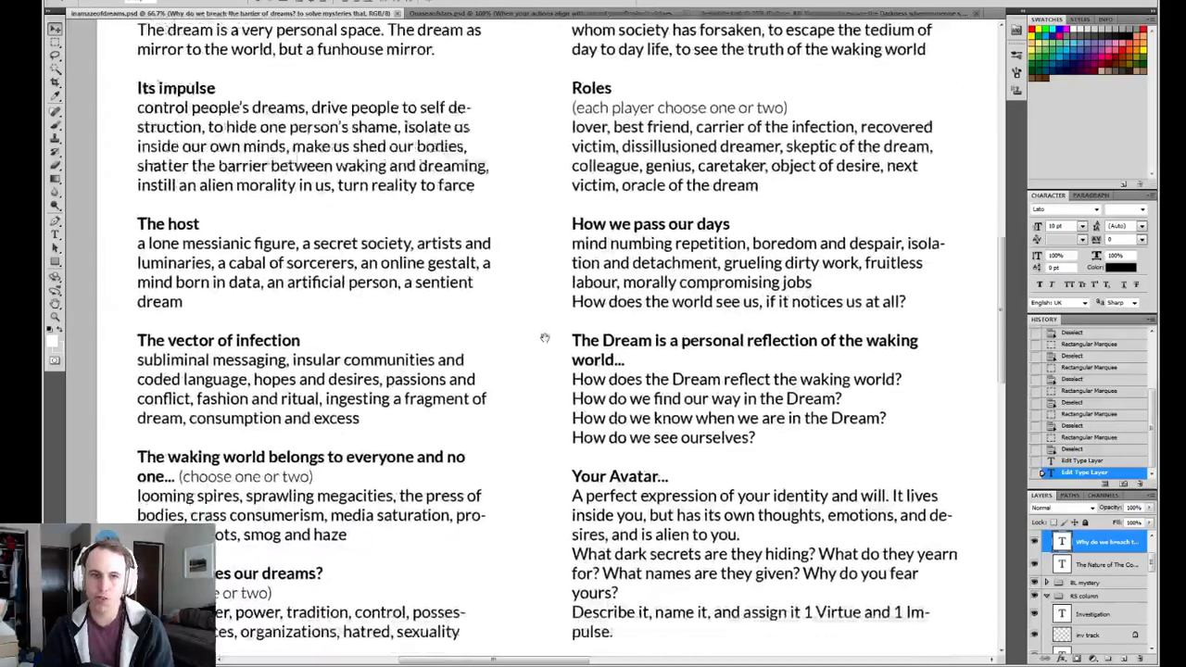
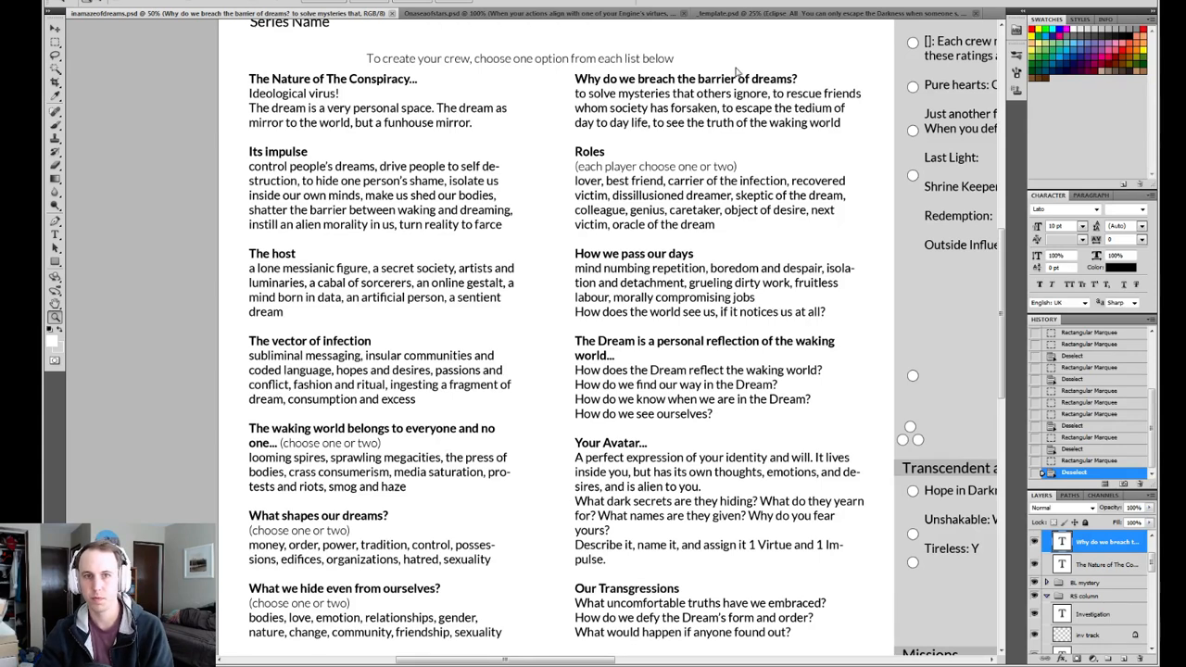
Move the "To create your crew, choose one option from each list below" line up, nearer to the Series Name heading.
key("v")
right_click(621, 68)
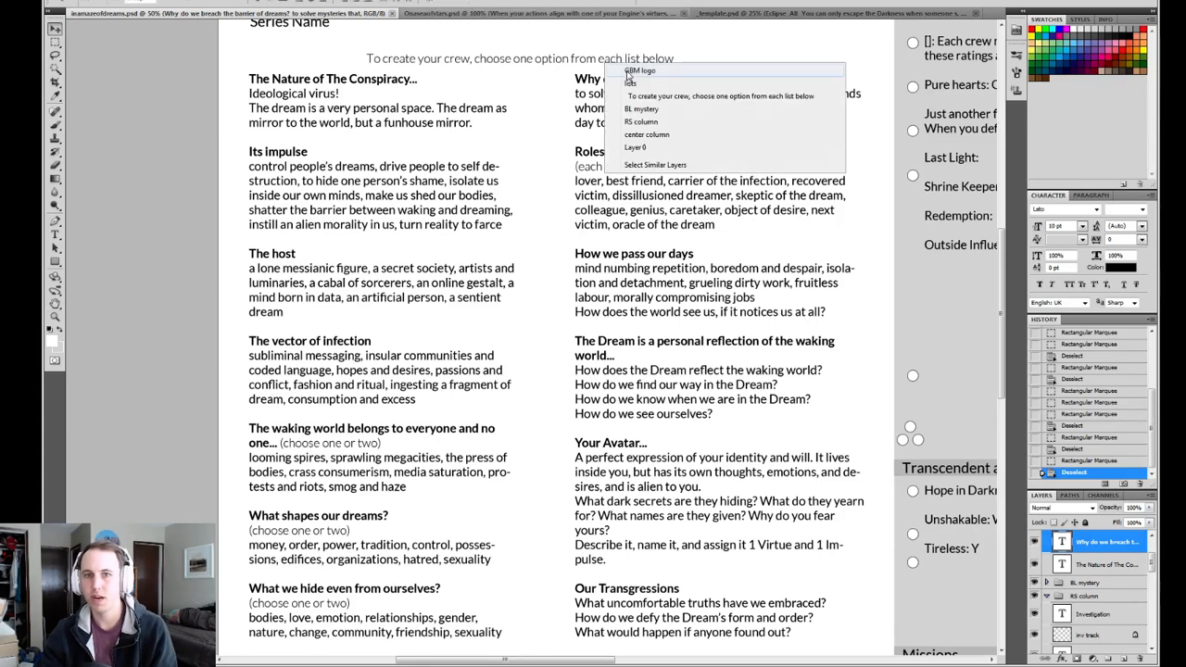
left_click(647, 97)
scroll(584, 176, "up", 2)
left_click_drag(546, 173, 540, 143)
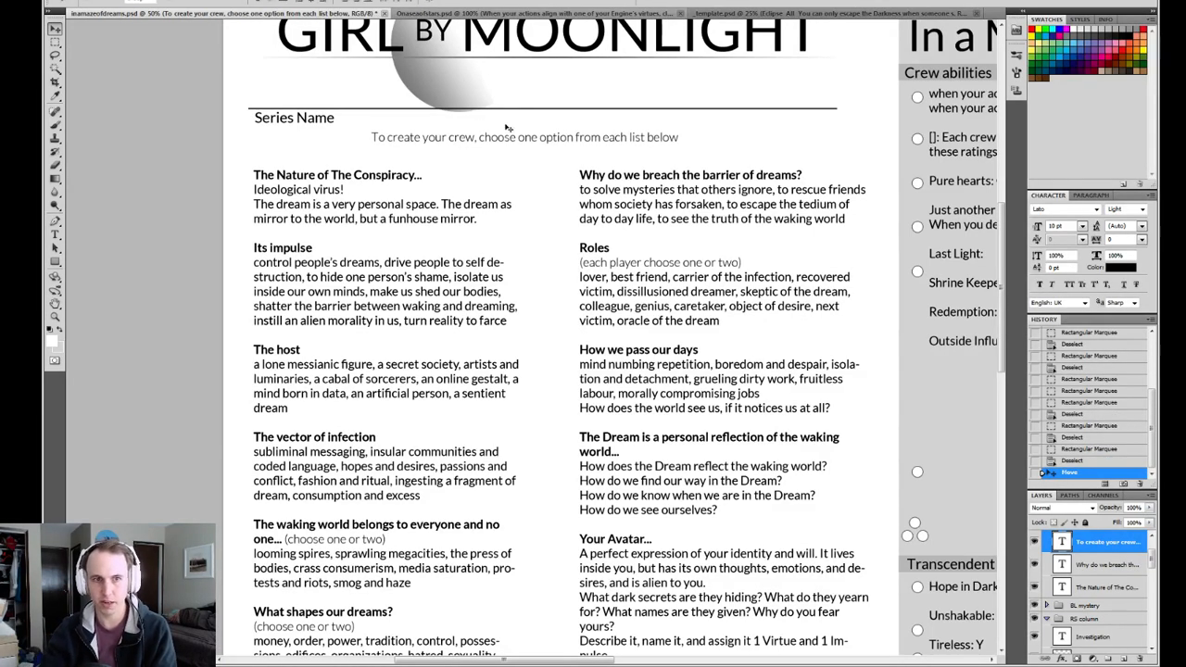
Move both crew-creation text columns up together, closer beneath the "To create your crew" instruction line.
right_click(326, 197)
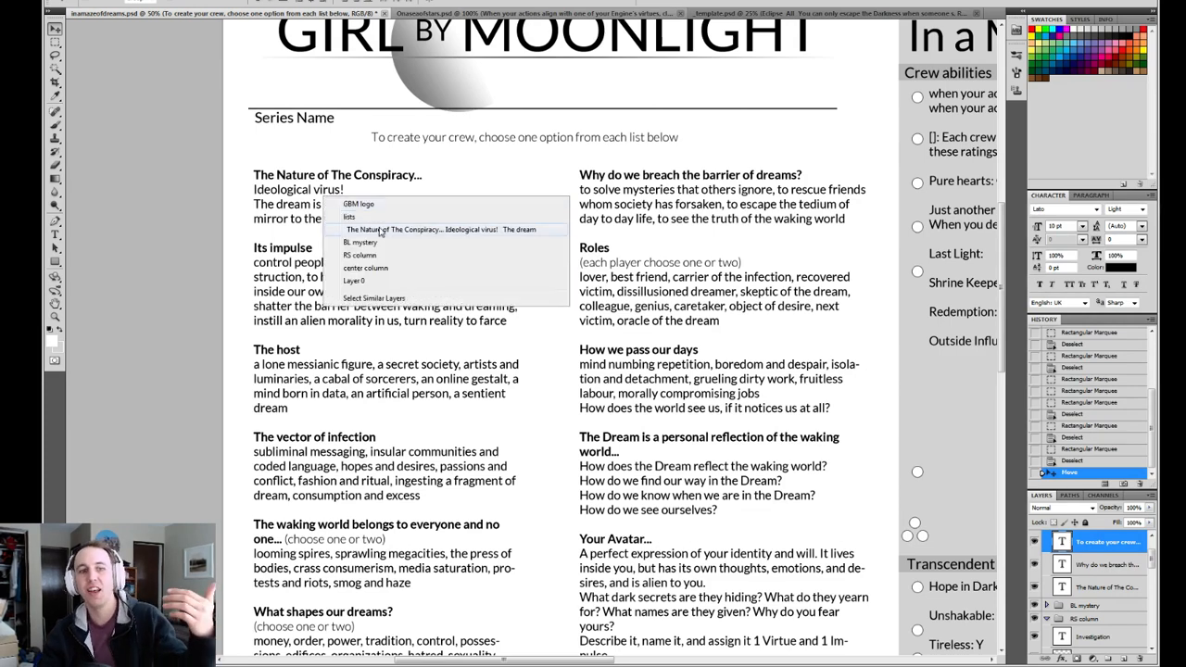
left_click(378, 230)
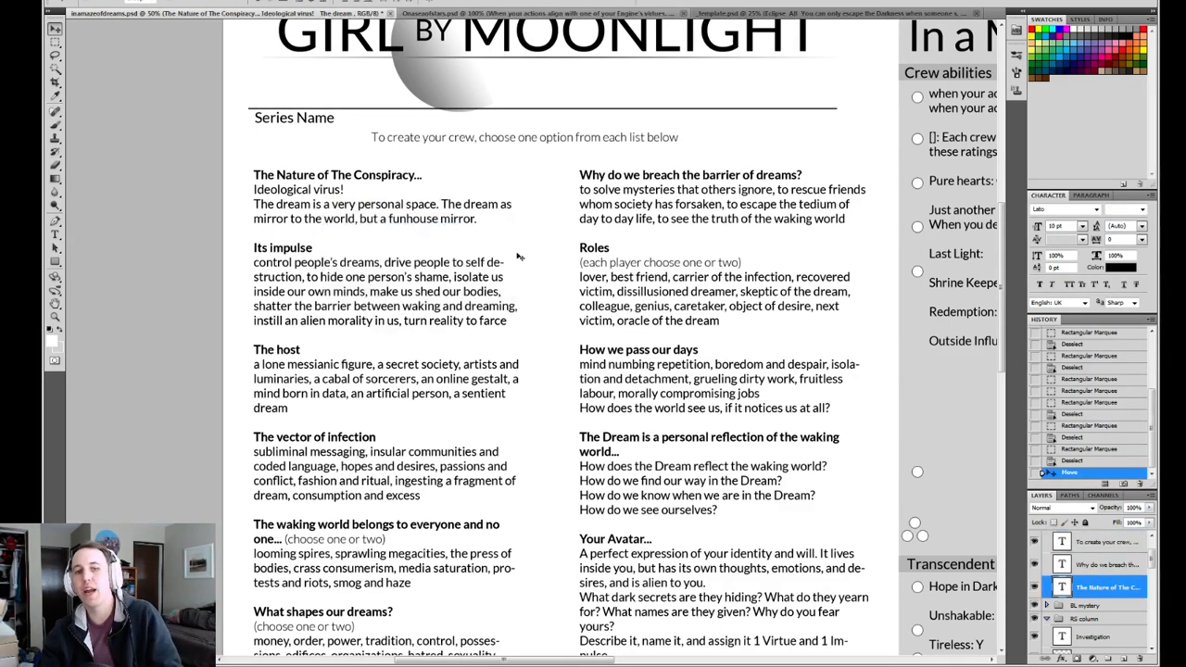
left_click(1102, 564, "shift")
left_click_drag(701, 419, 700, 404)
left_click_drag(677, 645, 657, 535)
left_click_drag(681, 428, 684, 466)
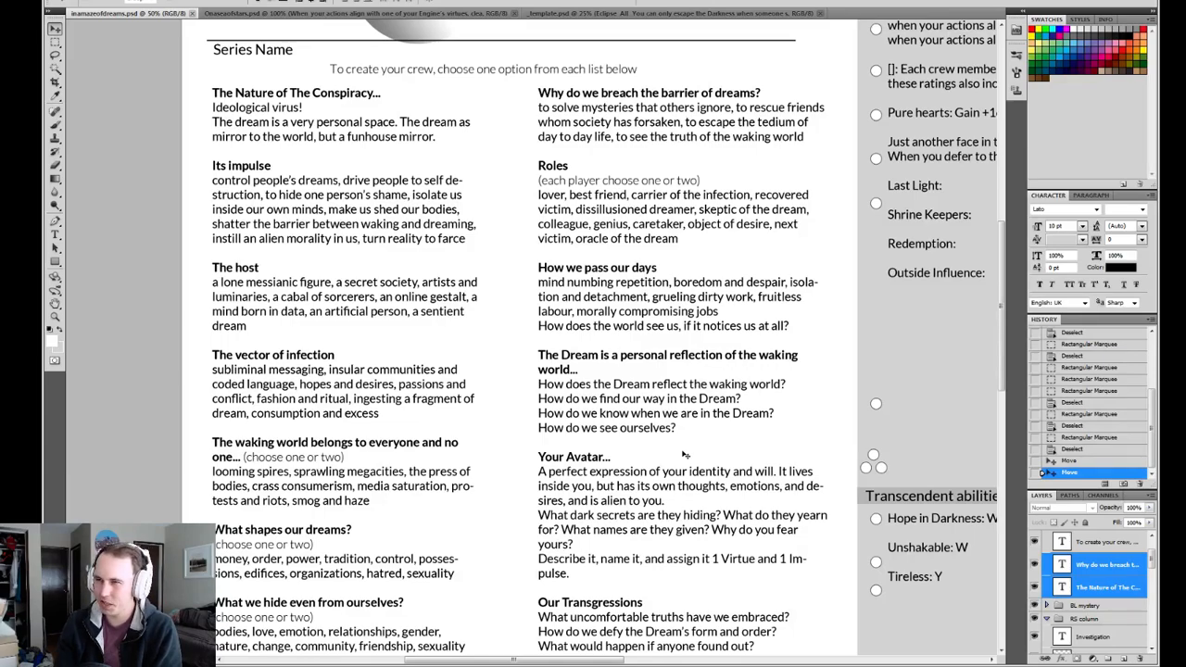
Move the upper five Crew abilities circles on the SA Pips layer down as a group, leaving the top ability lines without circles.
left_click_drag(839, 351, 687, 324)
left_click_drag(595, 340, 637, 354)
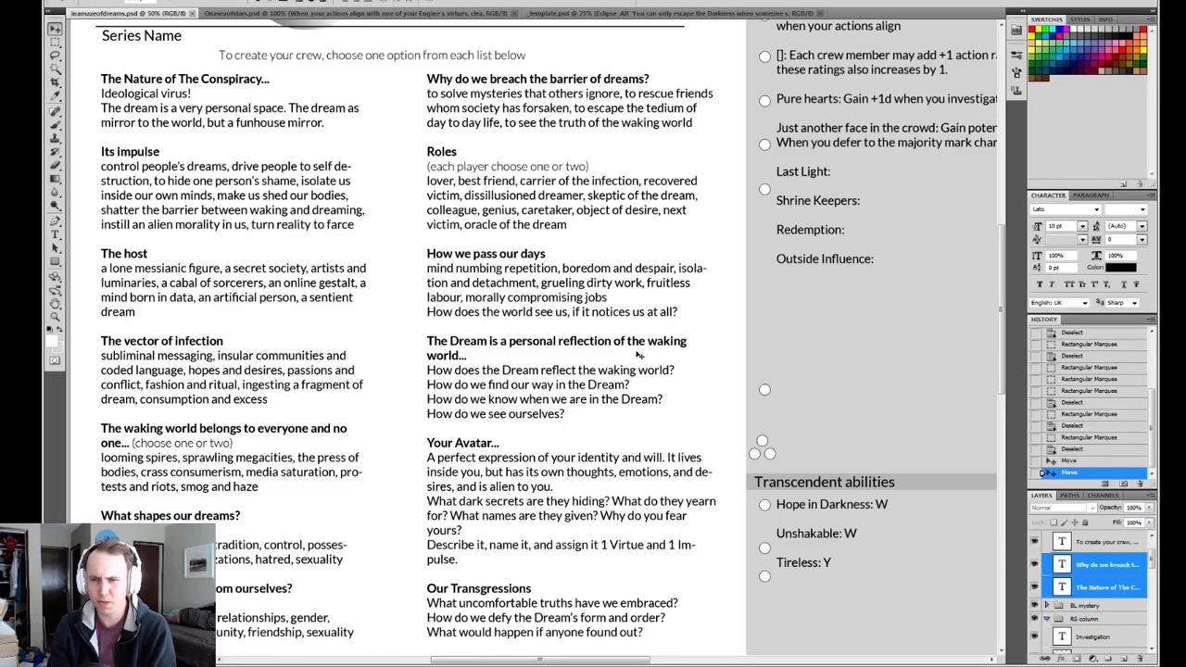
left_click_drag(638, 355, 422, 349)
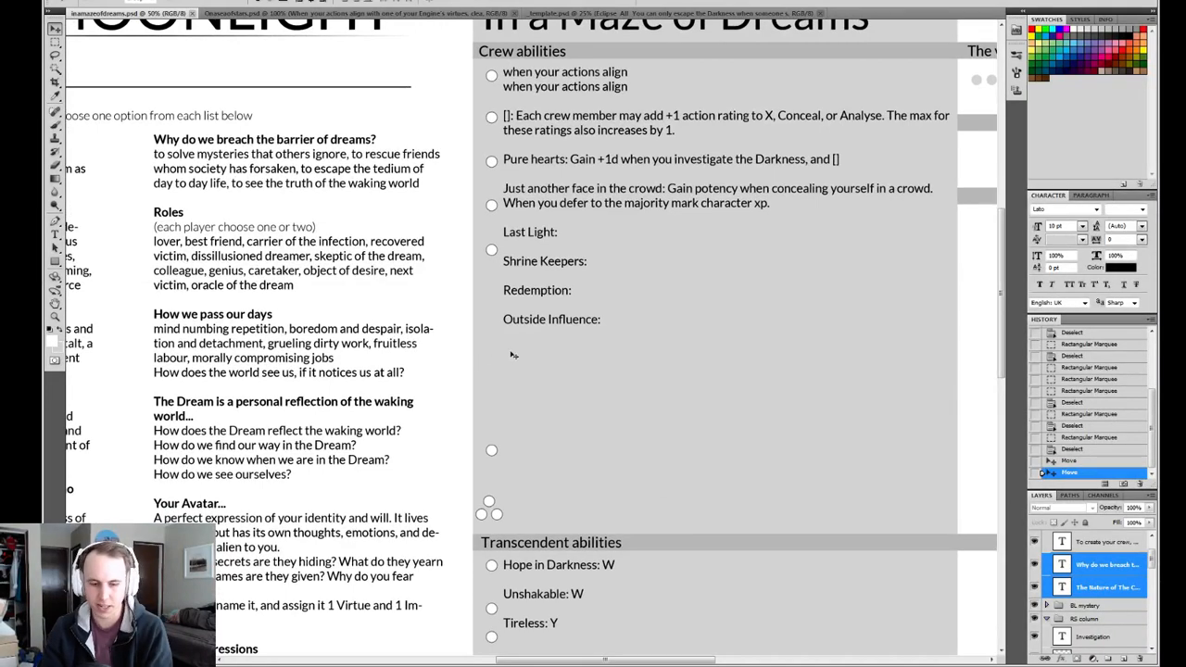
right_click(491, 166)
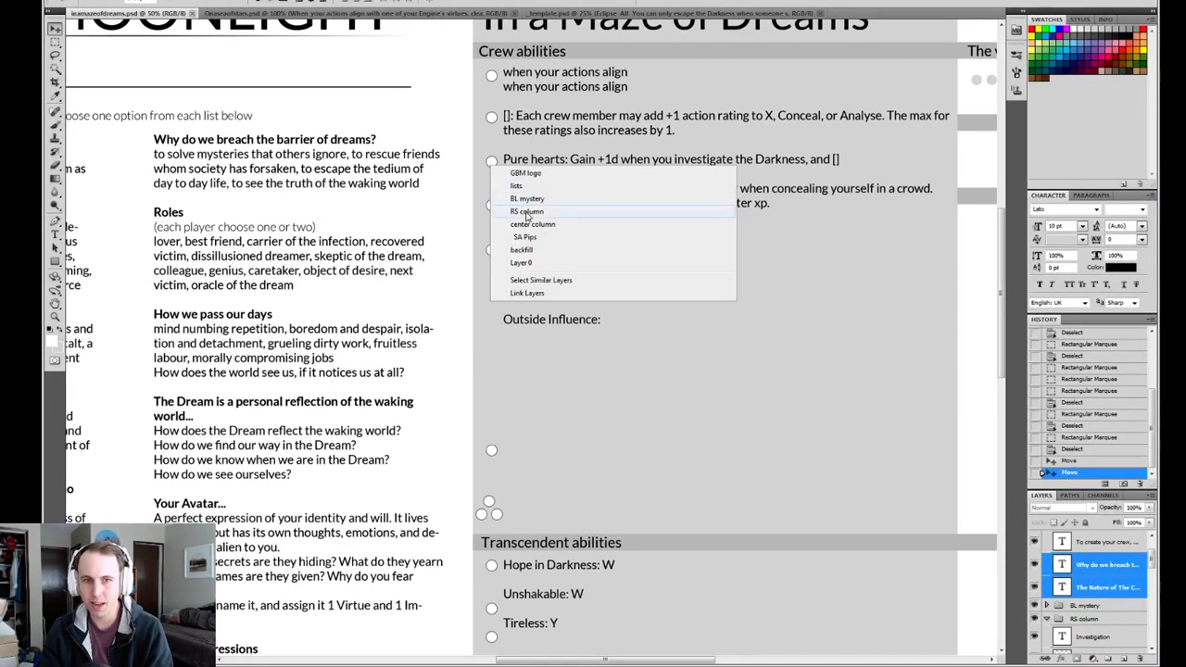
left_click(531, 237)
key("m")
left_click_drag(456, 61, 542, 300)
key("v")
left_click_drag(506, 159, 506, 218)
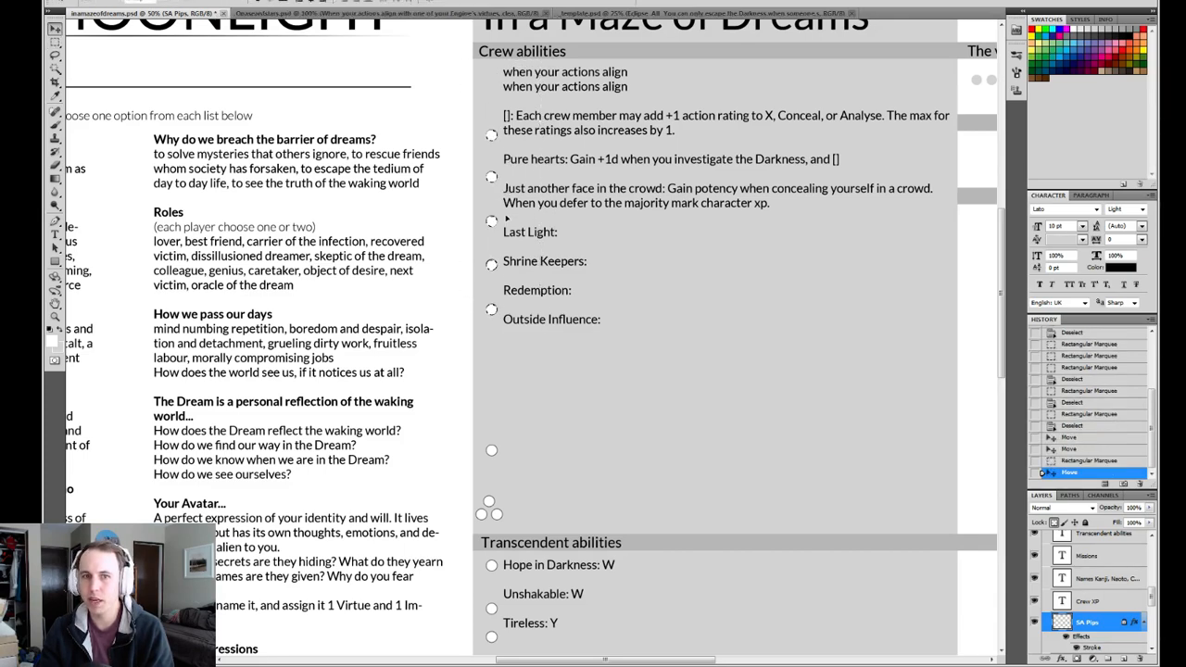
key("m")
key("ctrl+d")
Review the crew-creation sections down to "The Dream's end" and compare them with the Crew abilities list.
left_click_drag(552, 317, 513, 291)
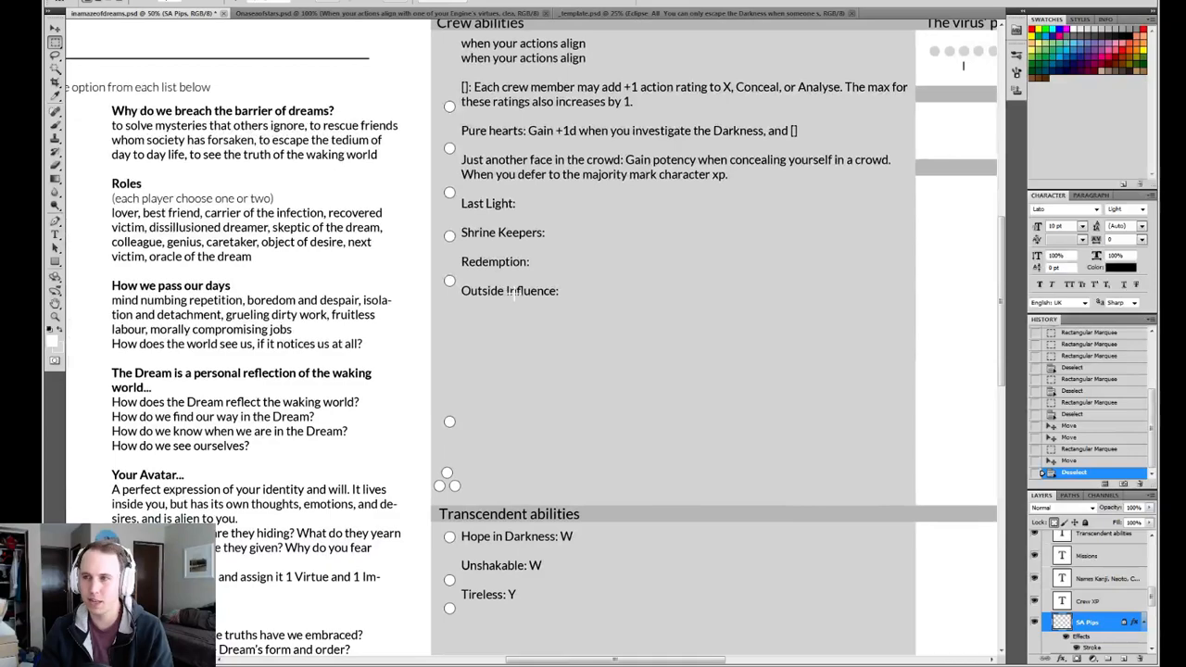
left_click_drag(375, 309, 543, 249)
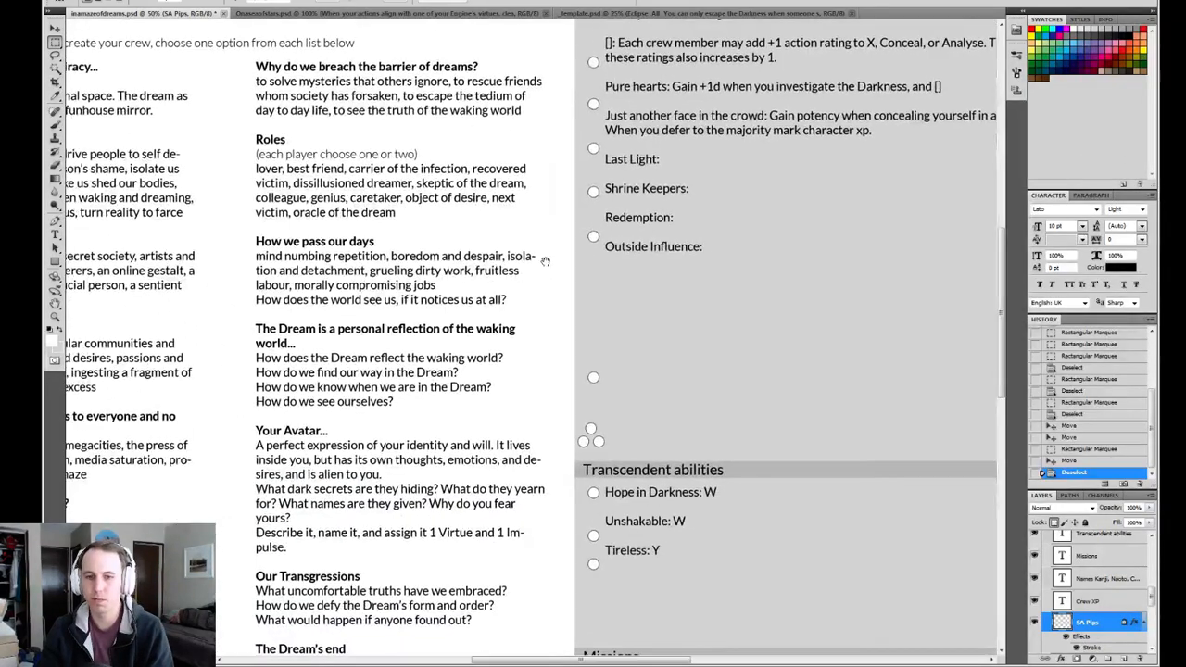
left_click_drag(442, 291, 520, 260)
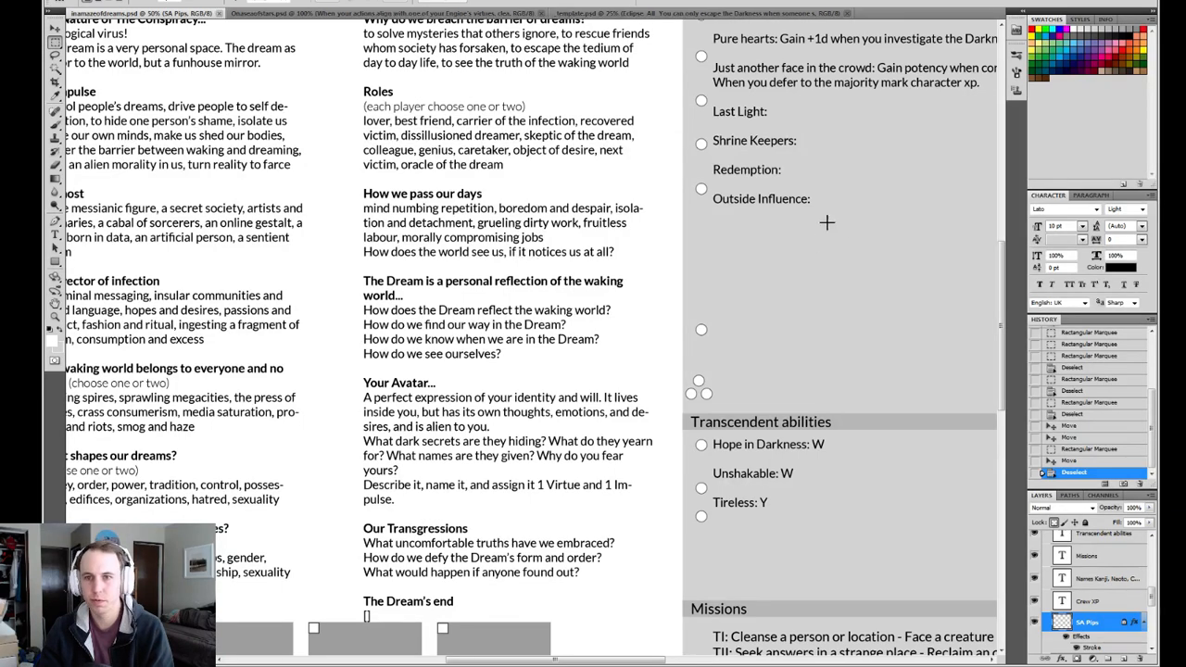
scroll(635, 239, "down", 1)
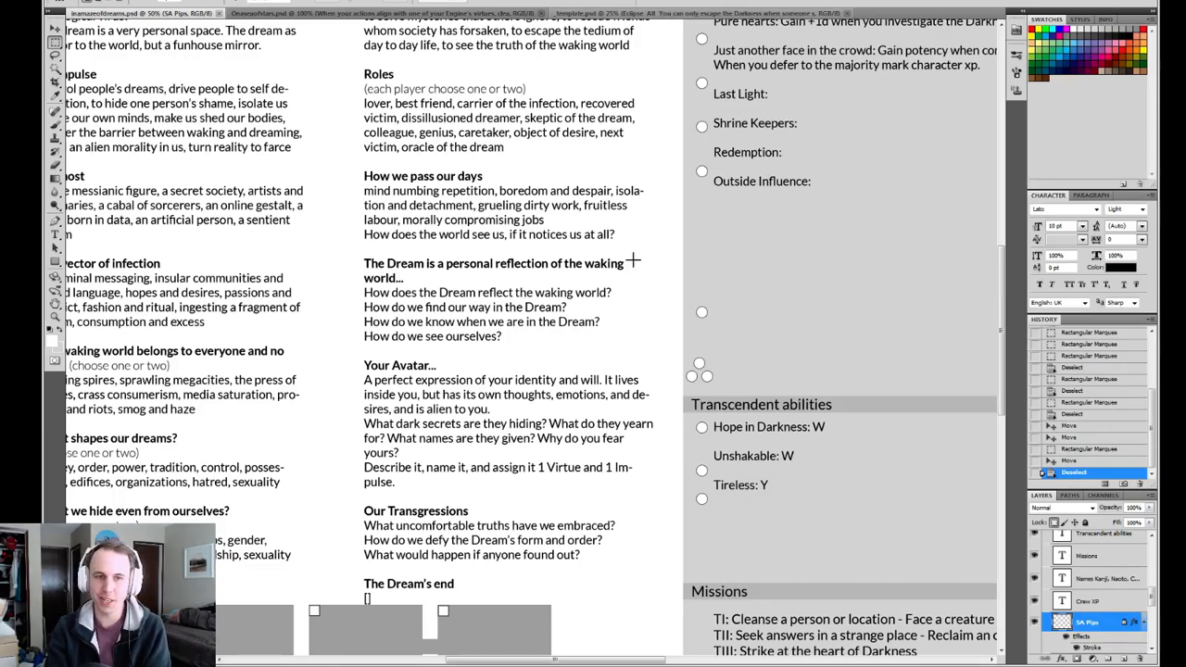
left_click_drag(348, 335, 538, 525)
mouse_move(469, 384)
left_mouse_down()
mouse_move(372, 378)
mouse_move(350, 423)
mouse_move(334, 404)
left_mouse_up()
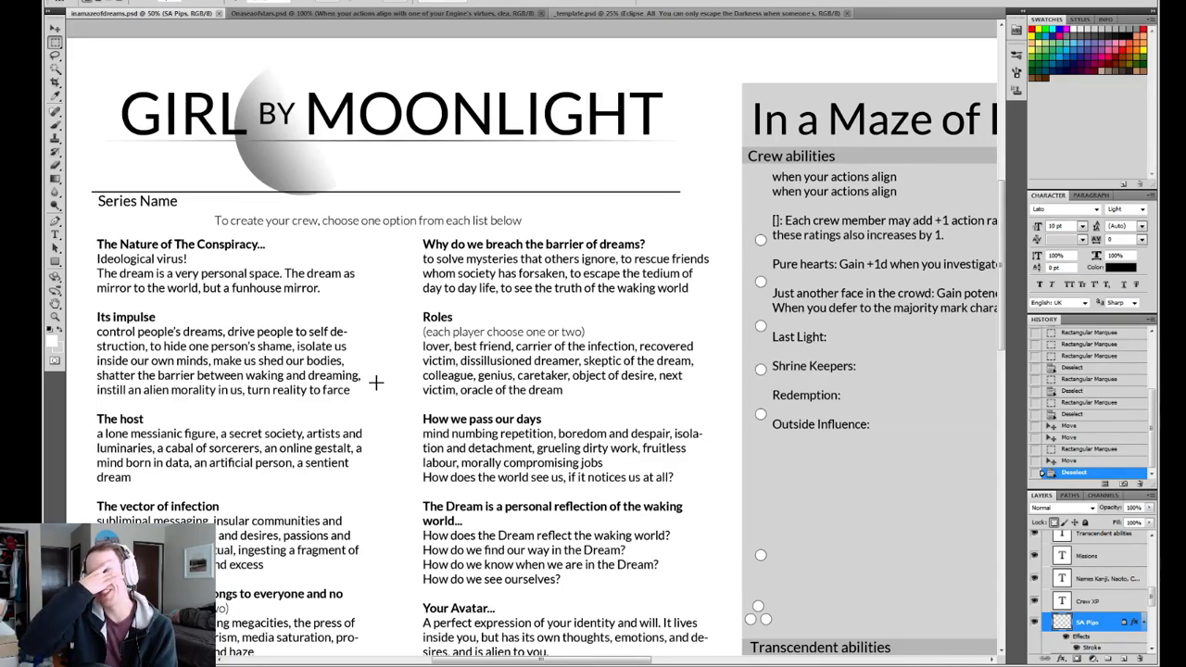
left_click_drag(597, 399, 448, 347)
left_click_drag(596, 387, 391, 364)
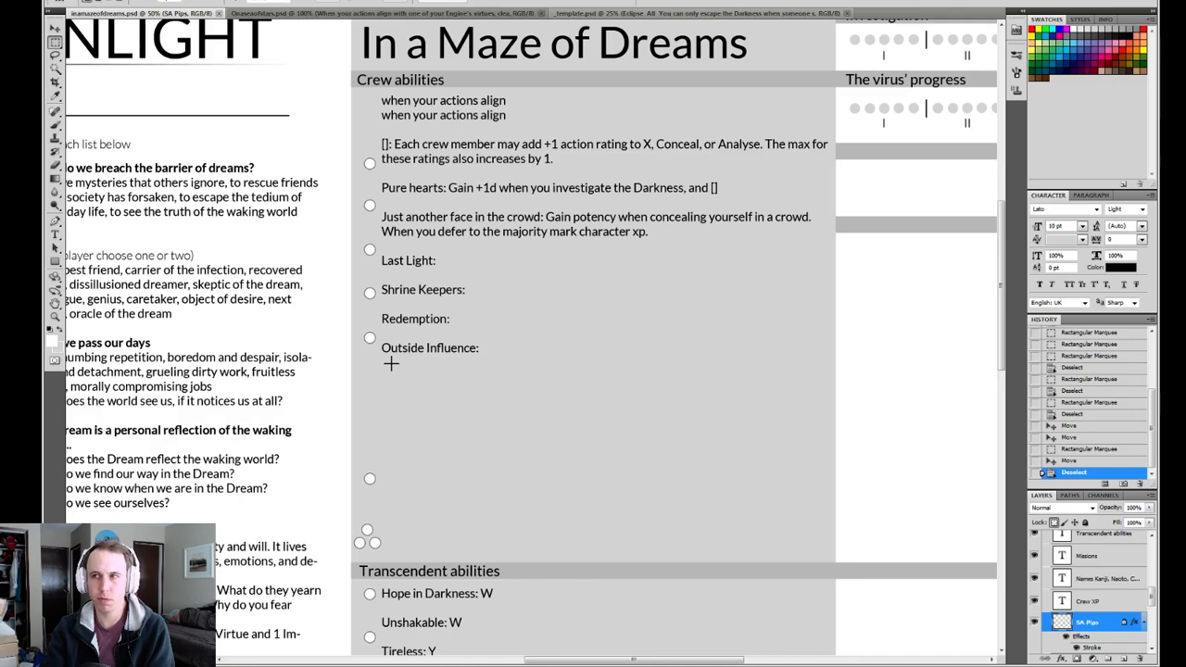
Insert an extra blank line in the Crew abilities text above the "Each crew member may add +1 action rating" ability.
left_click_drag(672, 263, 623, 308)
key("z")
left_click(558, 303)
left_click_drag(577, 299, 381, 171)
key("t")
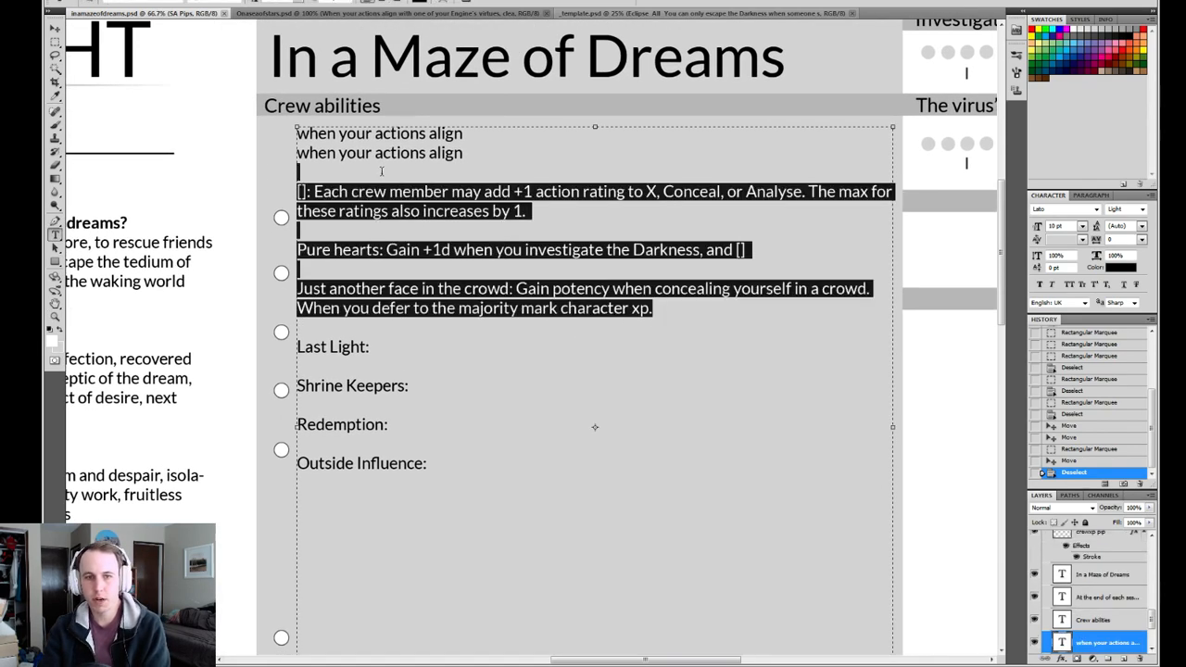
left_click(575, 216)
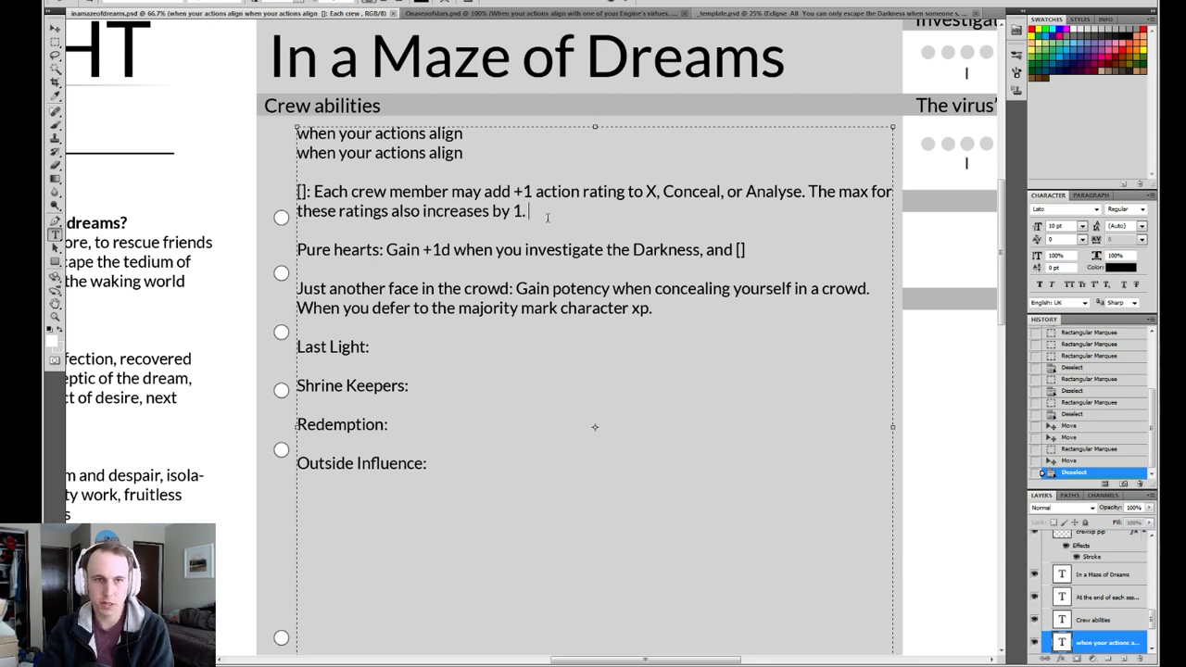
left_click_drag(543, 214, 237, 181)
left_click(372, 174)
key("ctrl+Return")
left_click(377, 173)
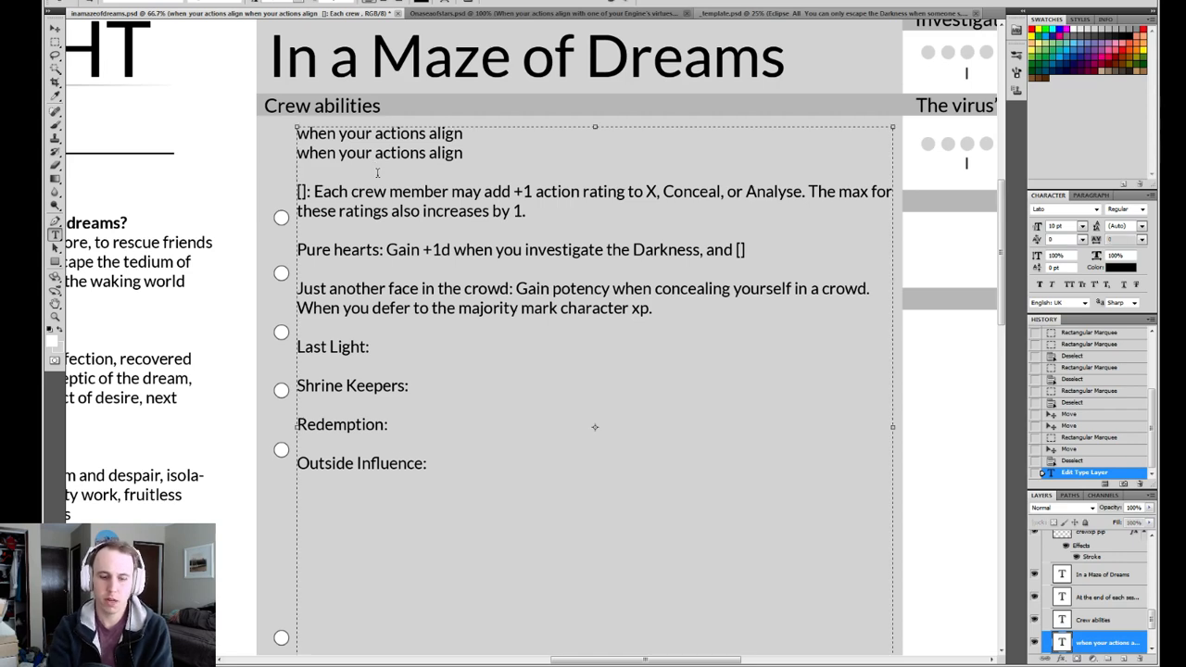
key("Return")
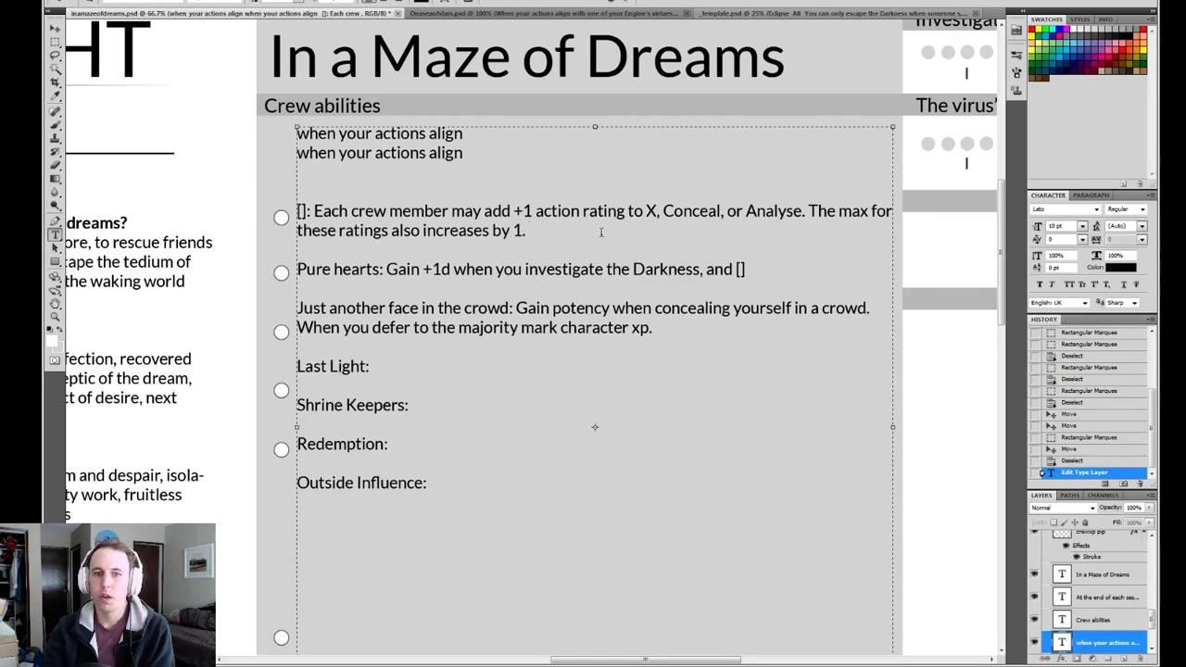
Place the text cursor after the "X" placeholder in the "+1 action rating" ability.
left_click_drag(529, 232, 535, 212)
left_click(660, 212)
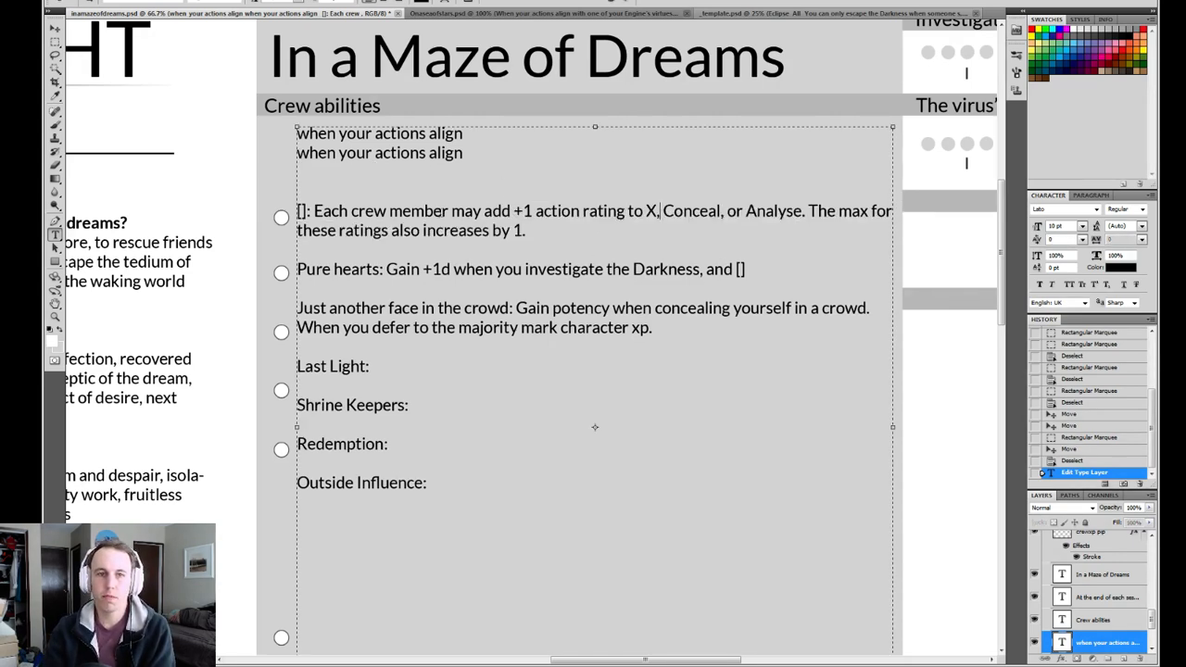
left_click(534, 214, "shift")
left_click(658, 213)
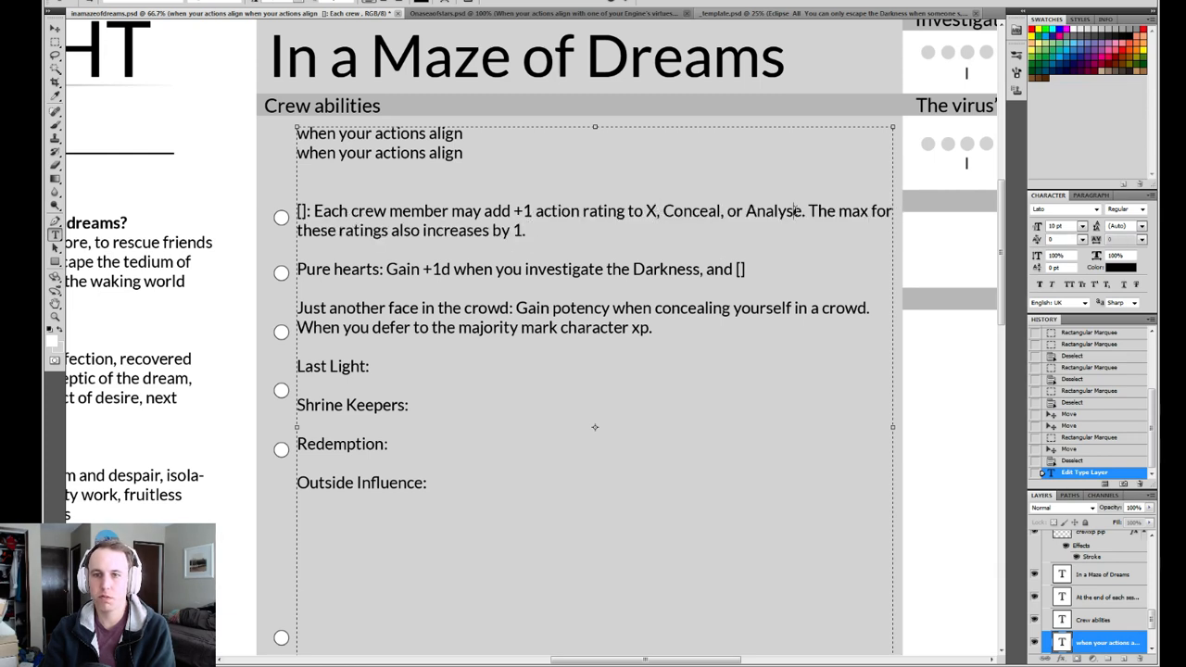
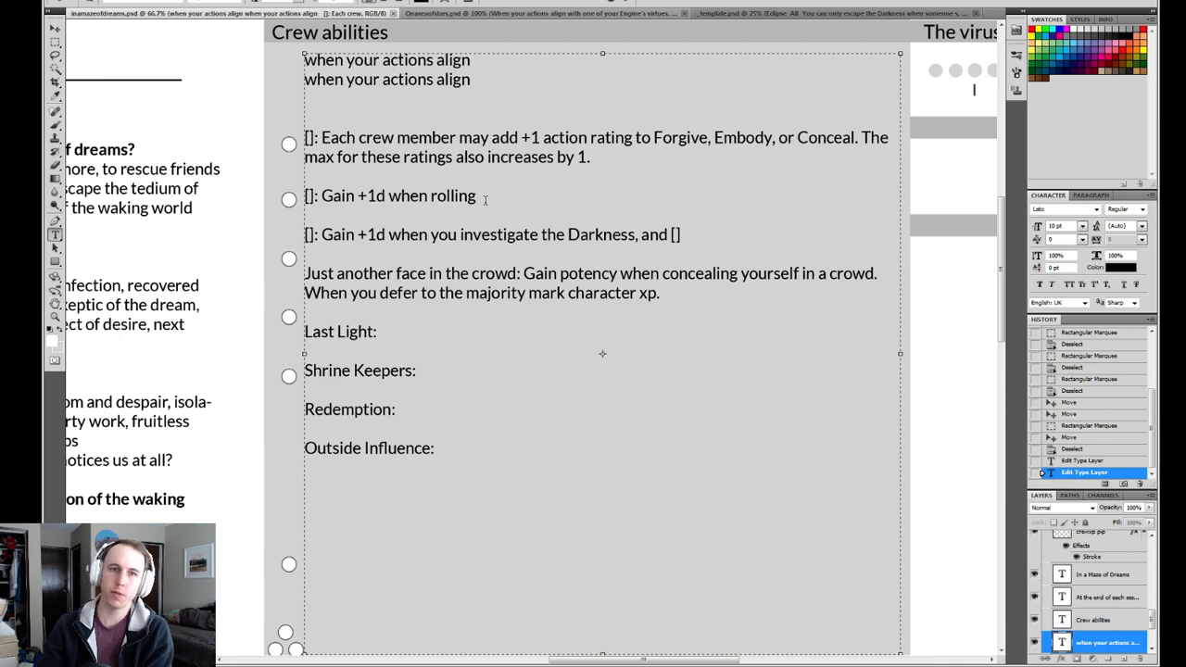
Commit the Crew abilities text edit and save the In a Maze of Dreams document.
left_click(627, 2)
key("ctrl+s")
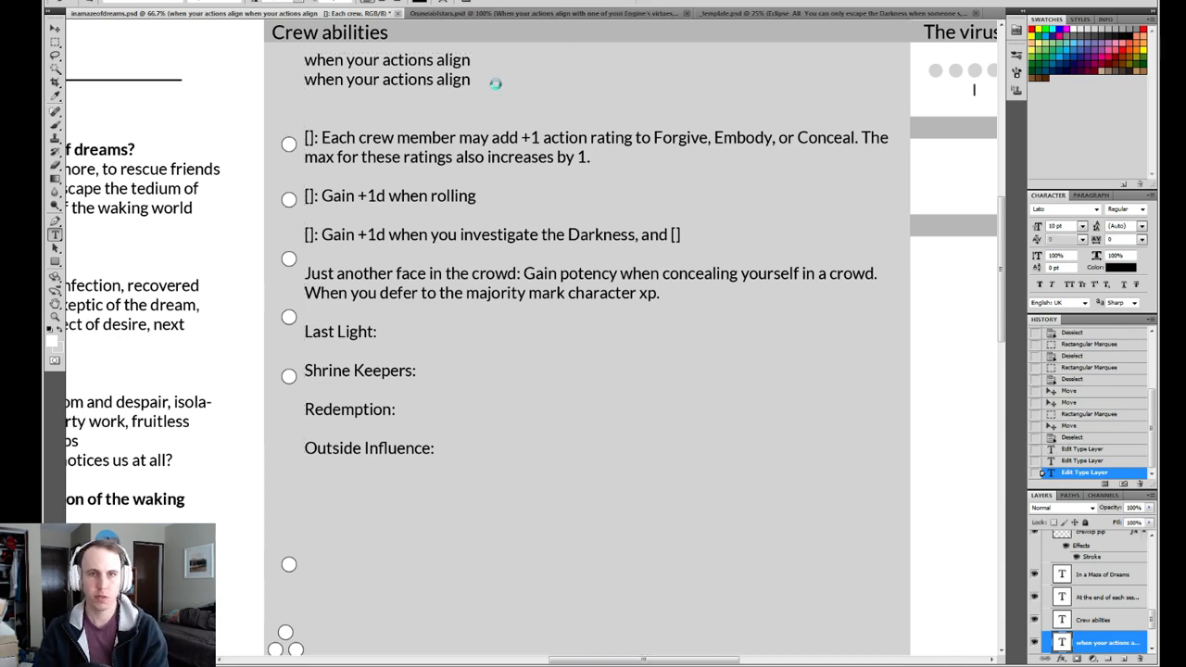
Consult the crew abilities on the On a Sea of Stars sheet as a reference for the Maze of Dreams abilities.
left_click(515, 13)
left_click_drag(685, 177, 222, 314)
left_click_drag(926, 120, 534, 352)
left_click_drag(519, 260, 507, 227)
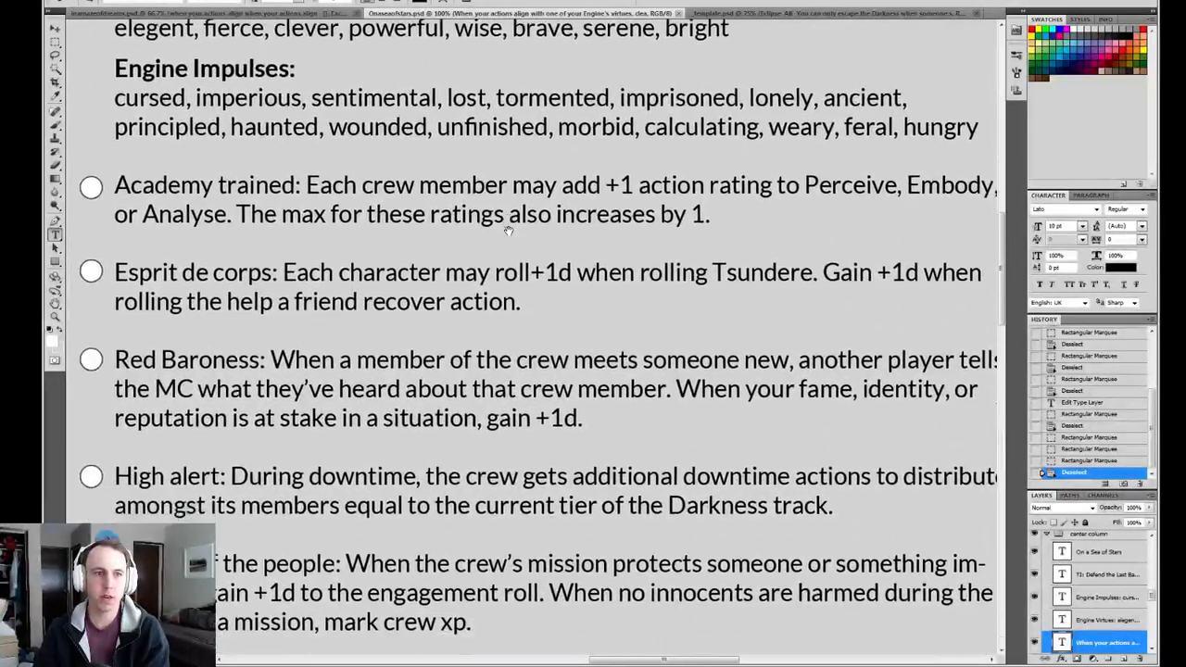
left_click_drag(479, 305, 478, 253)
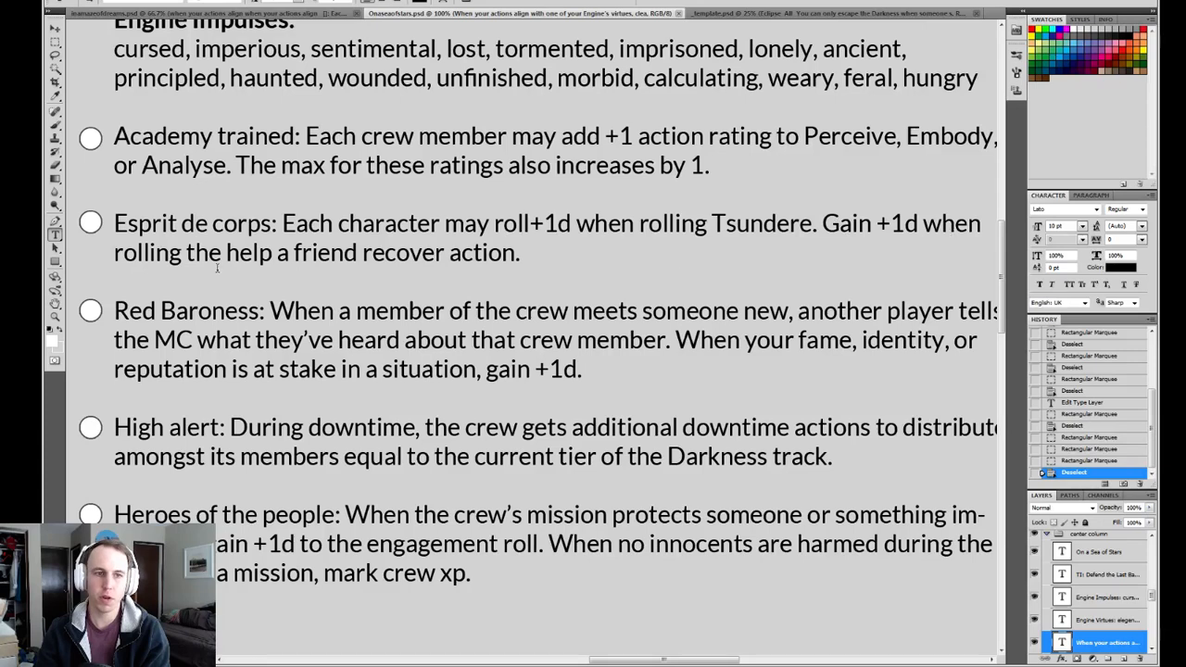
left_click(269, 14)
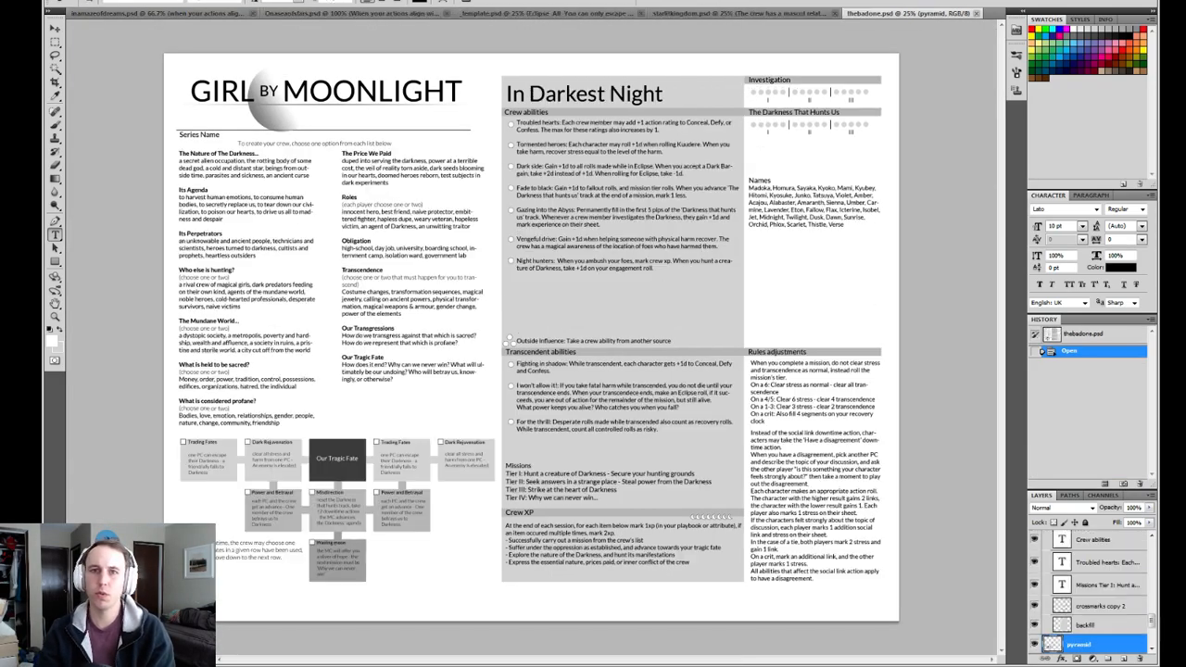
Examine the wording of the crew abilities on the In Darkest Night sheet, especially the Tormented heroes bonus.
key("z")
left_click(609, 229)
left_click(614, 229)
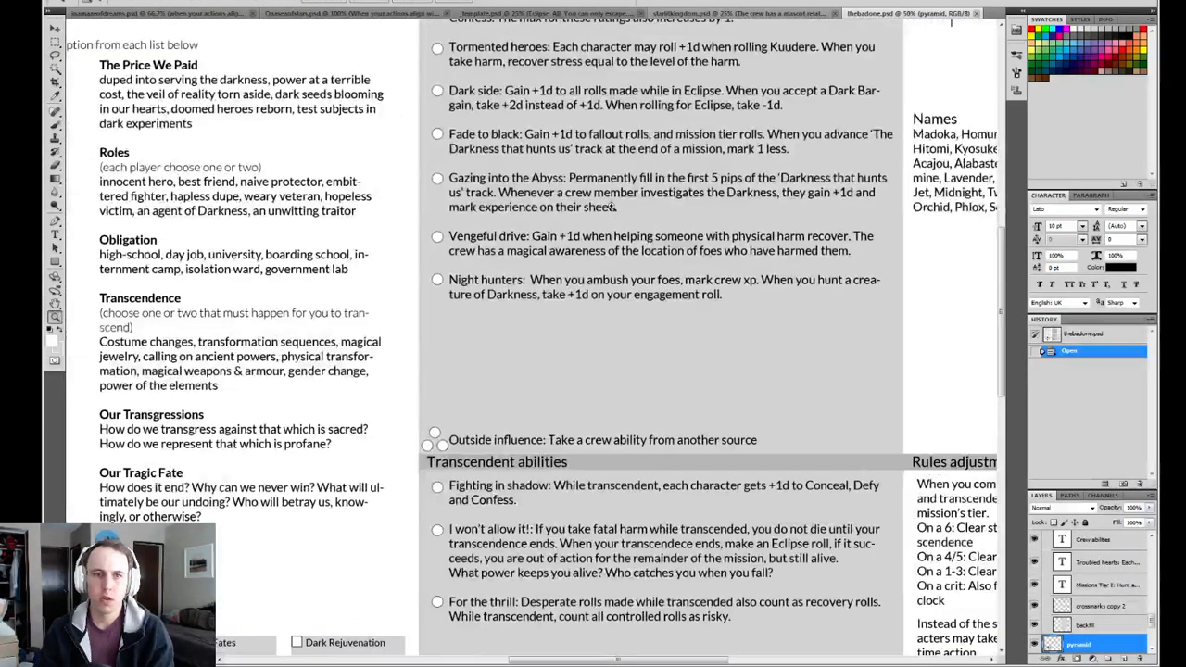
left_click(643, 244)
left_click_drag(582, 234, 454, 289)
left_click(515, 326)
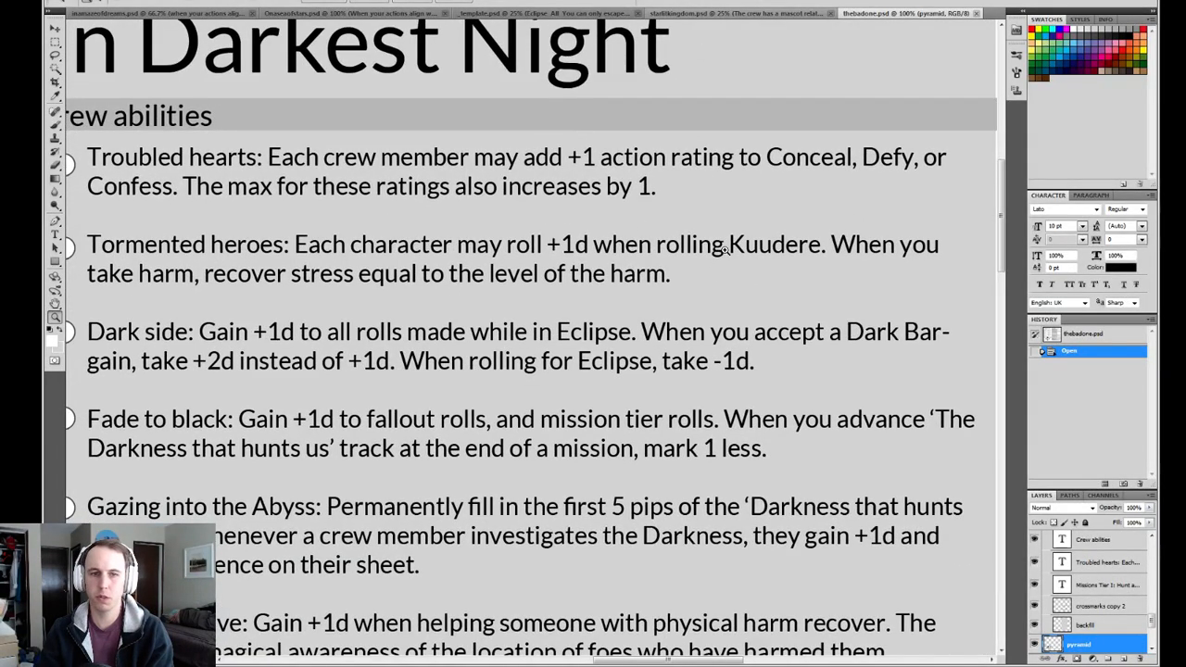
Read the crew abilities on the In a Starlit Kingdom sheet and compare them with those on In Darkest Night.
left_click(758, 15)
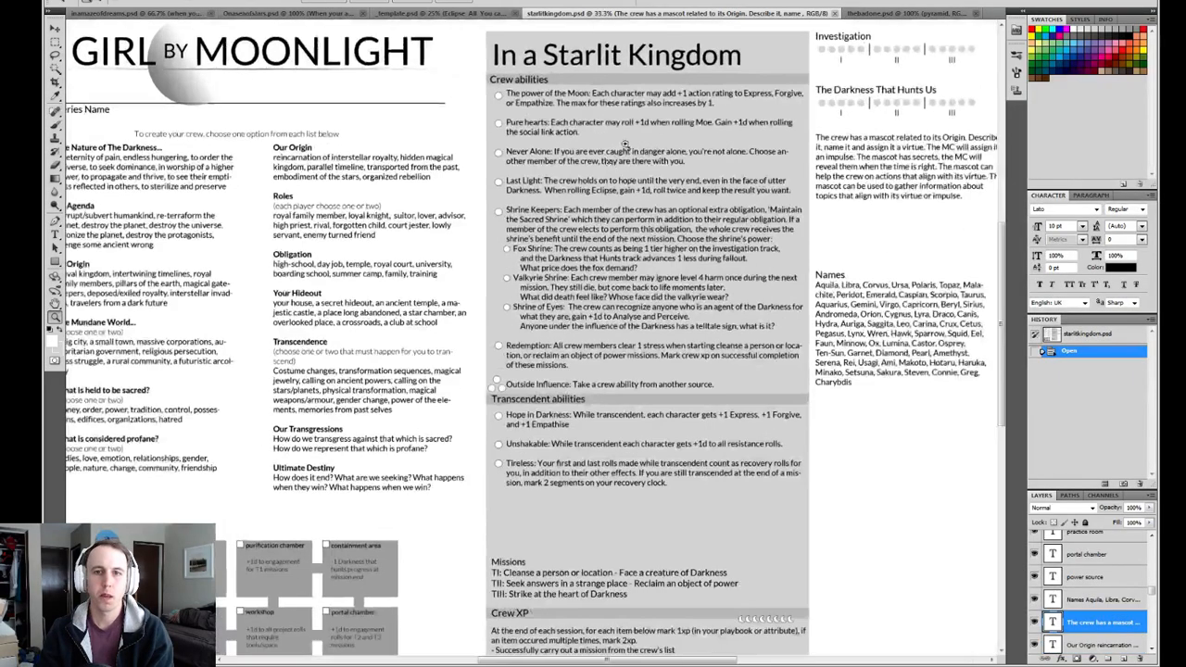
left_click(626, 146)
left_click(636, 142)
left_click(640, 142)
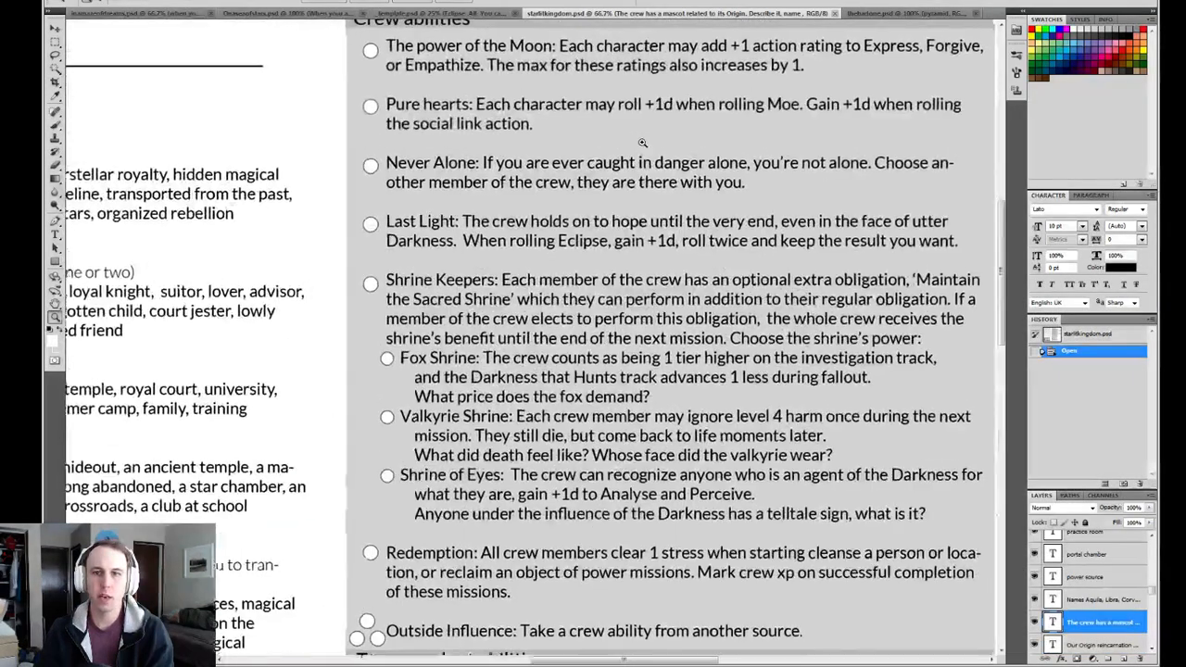
left_click_drag(674, 134, 518, 202)
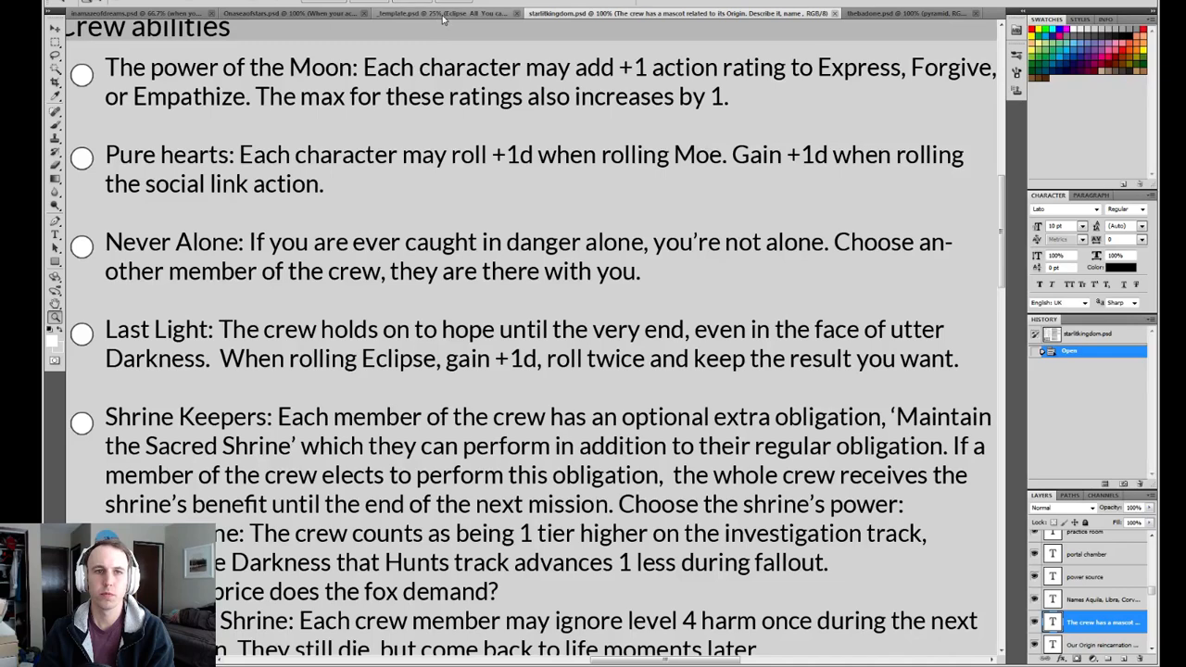
left_click(850, 15)
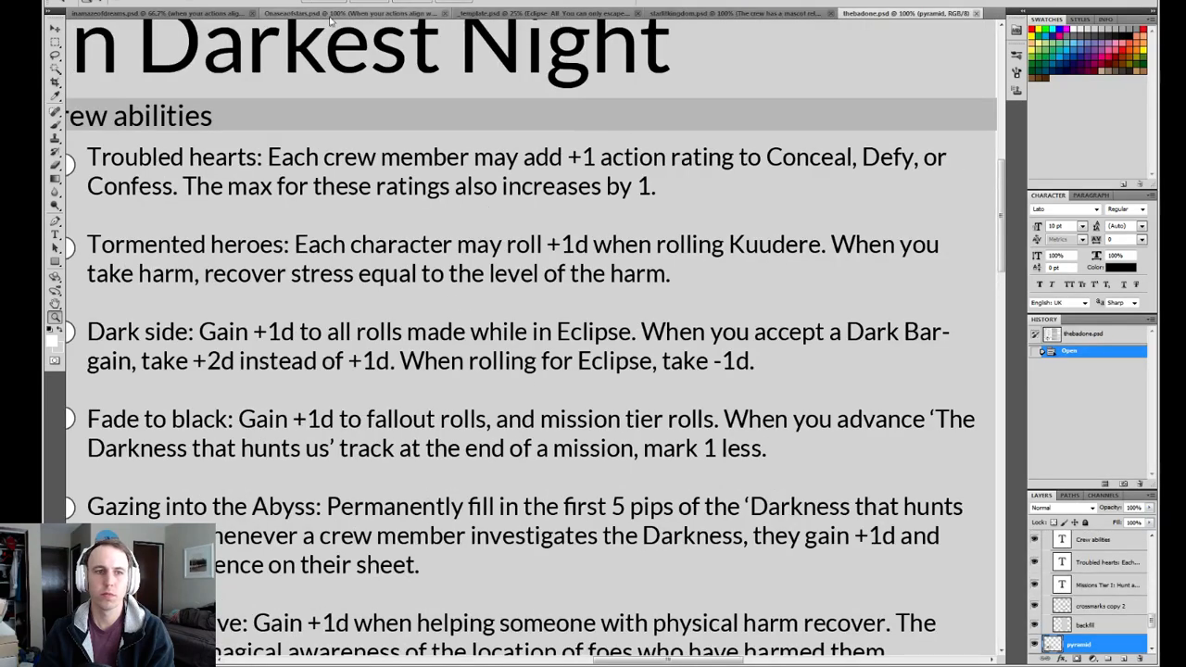
Return to the In a Maze of Dreams sheet and complete the "Gain +1d when rolling" ability with "kuudere. []".
left_click(196, 14)
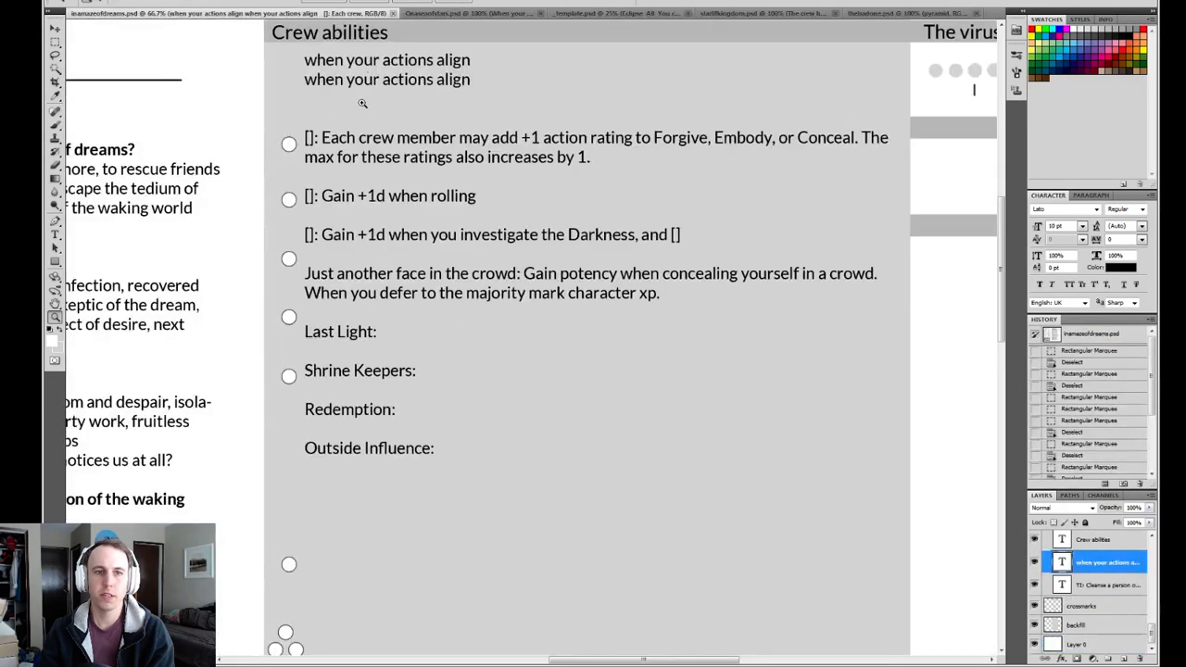
scroll(361, 119, "down", 3)
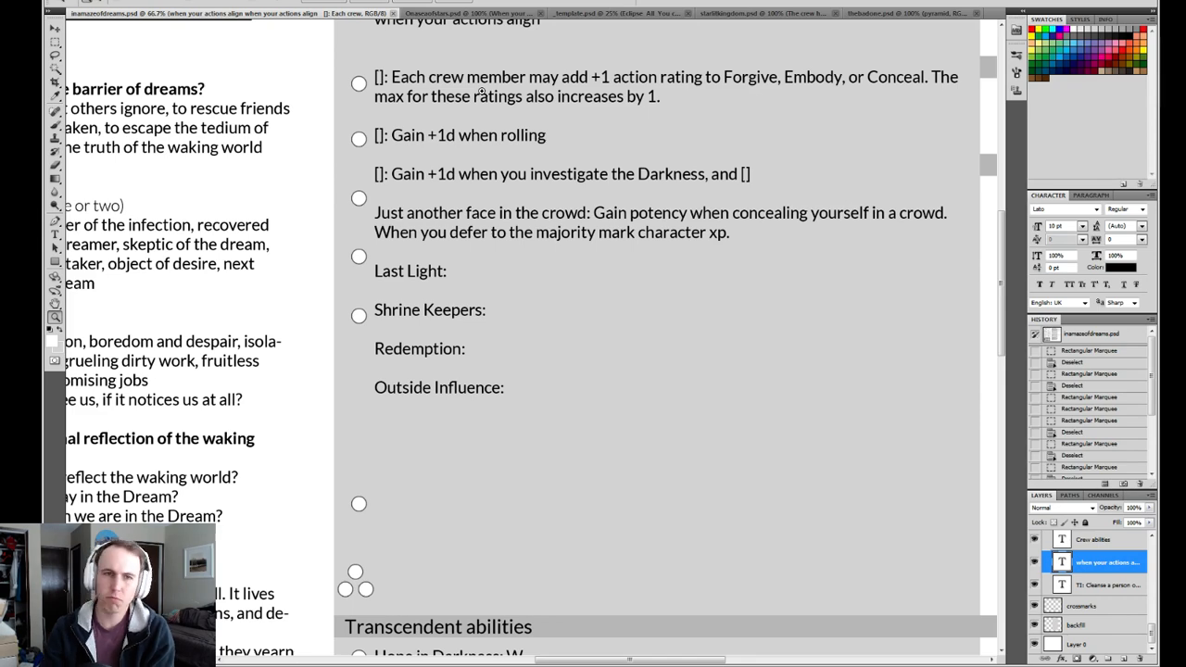
left_click_drag(712, 101, 604, 167)
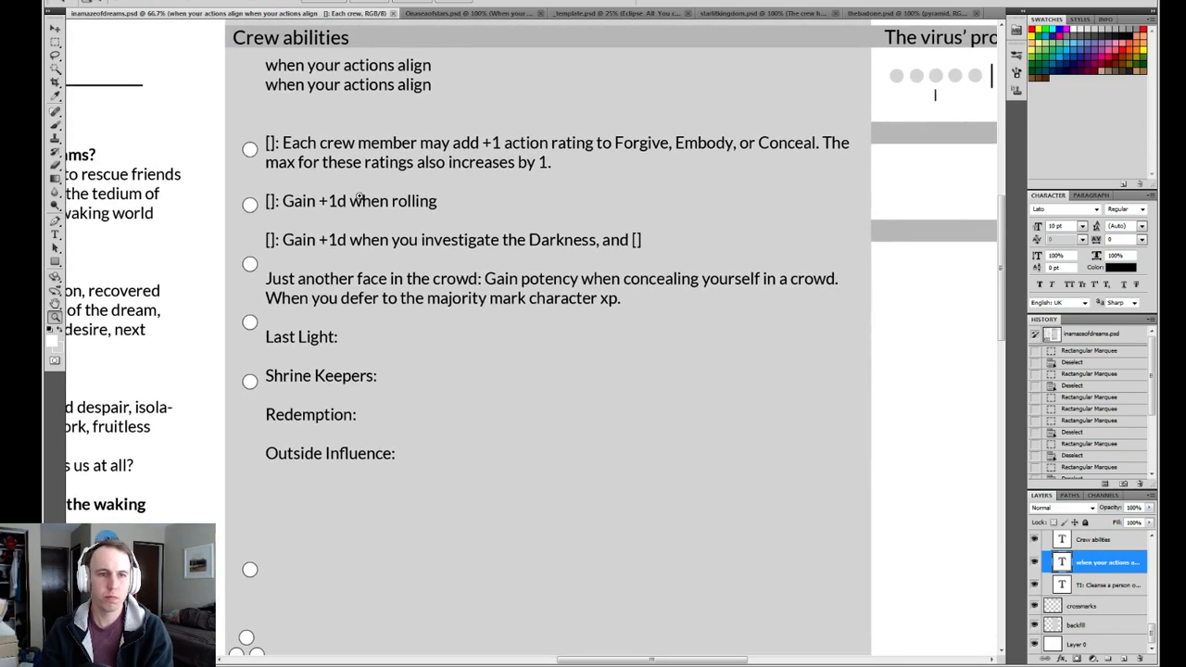
key("t")
left_click(440, 200)
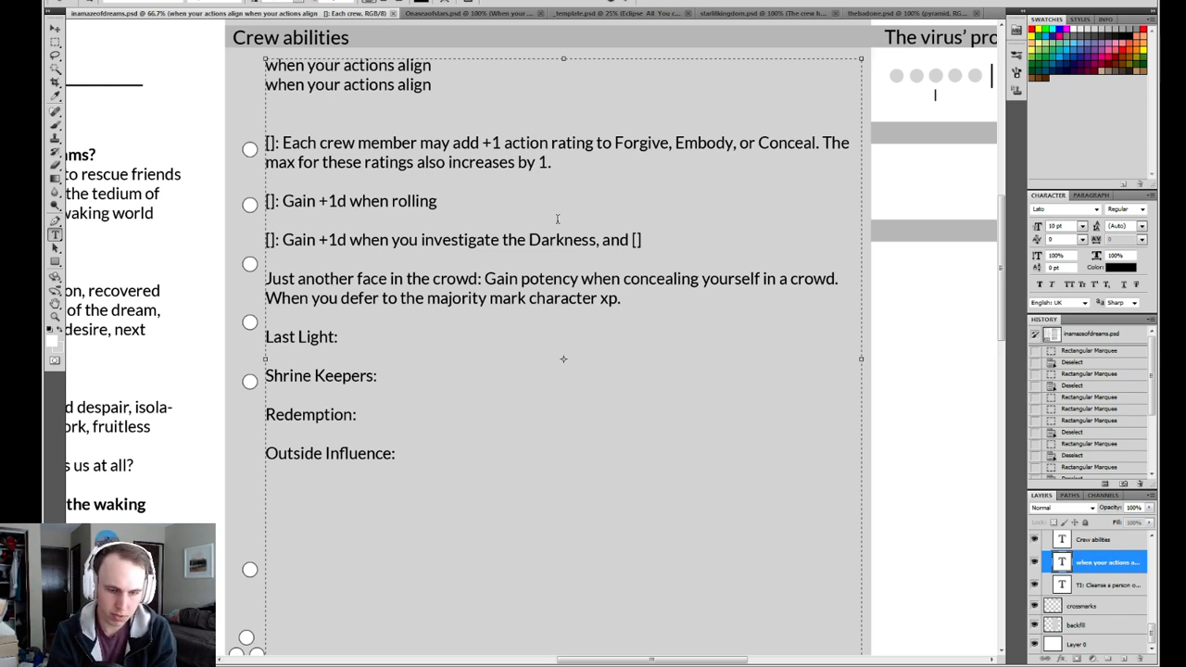
type("kuudere")
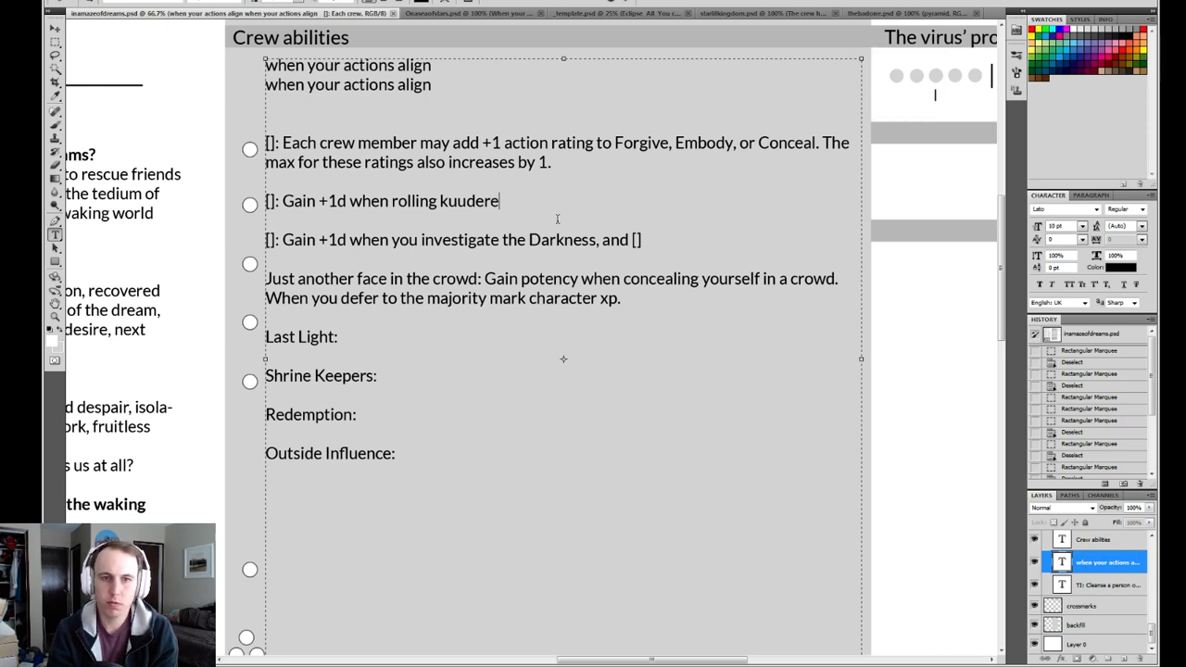
type(".")
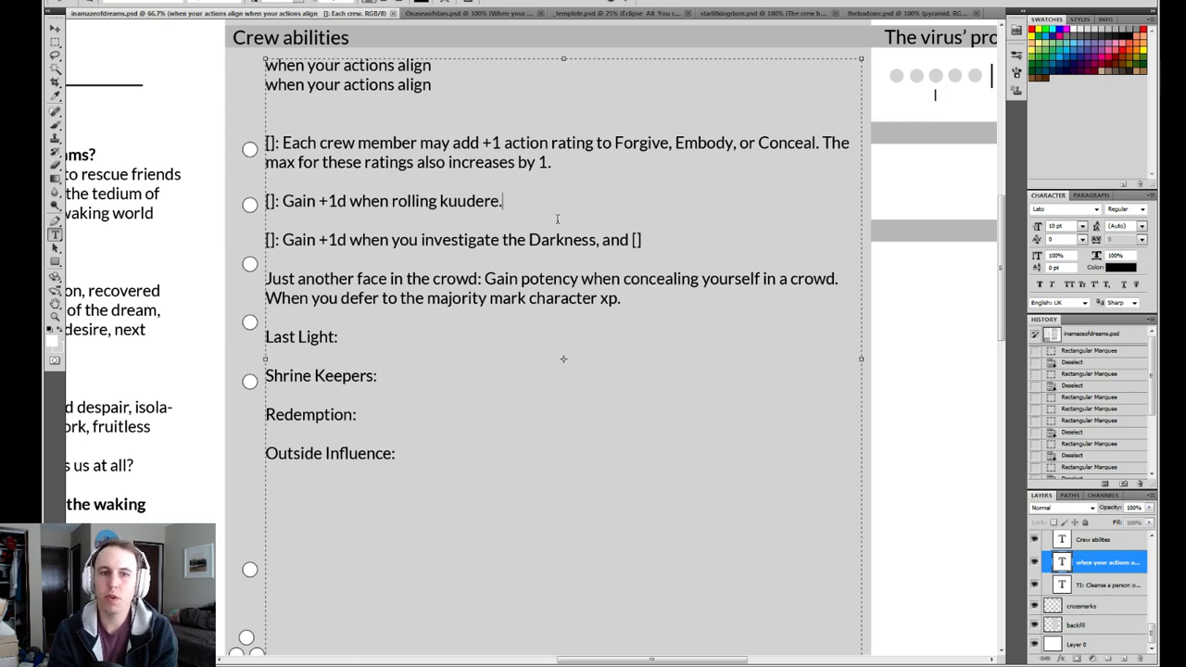
key("BackSpace")
type(", ")
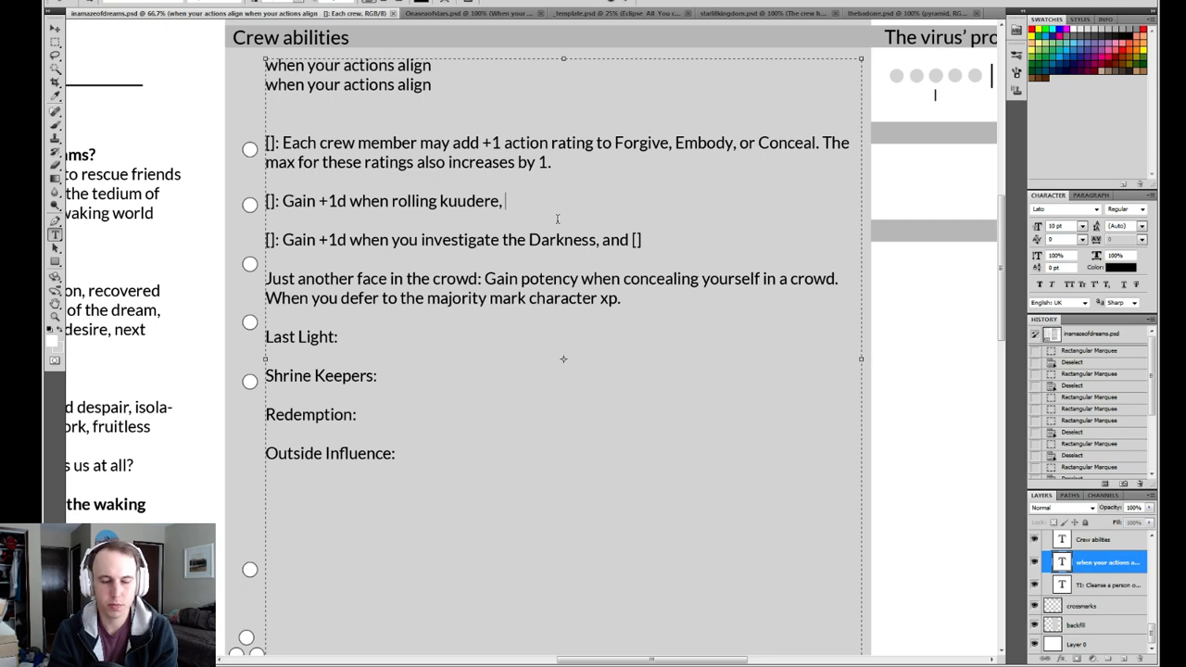
key("BackSpace")
key("BackSpace")
type(".")
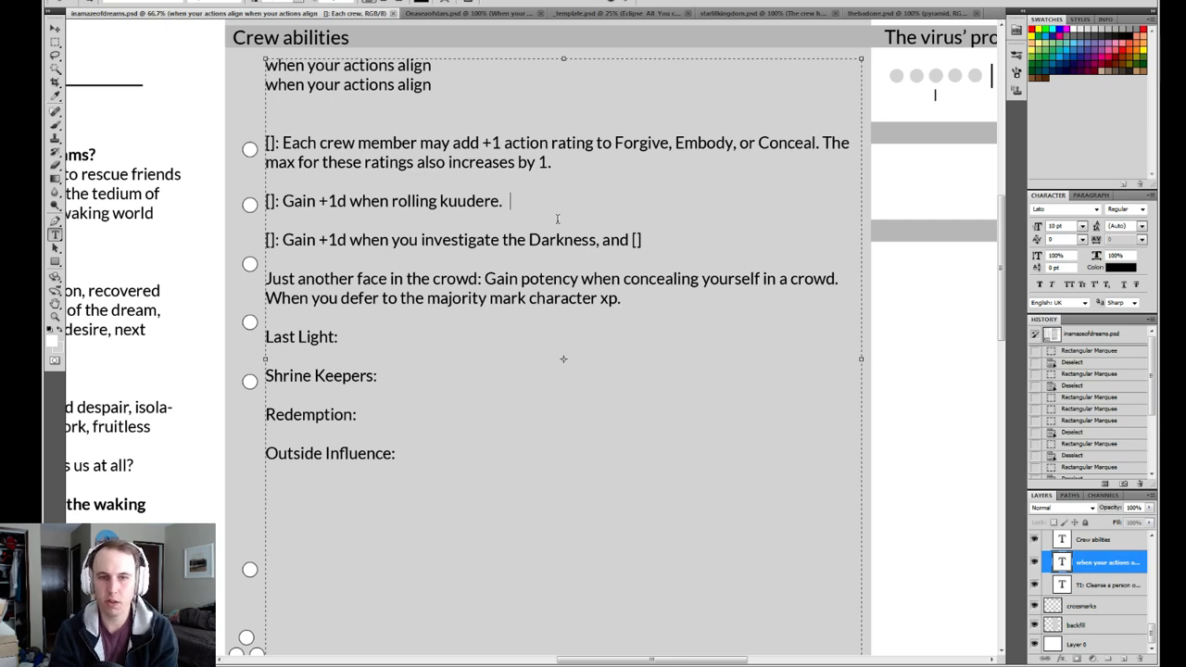
type(" []")
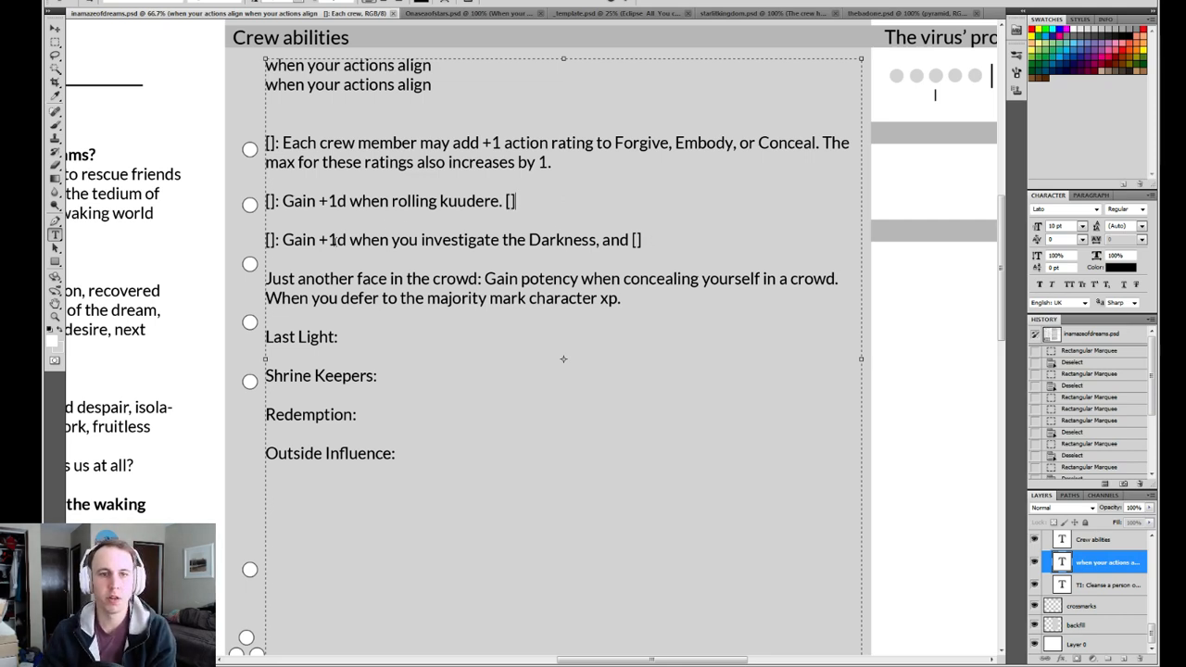
Review the wording of the "Gain +1d when you investigate the Darkness, and []" ability by highlighting it.
mouse_move(282, 240)
left_mouse_down()
mouse_move(650, 239)
mouse_move(265, 240)
mouse_move(282, 240)
left_mouse_up()
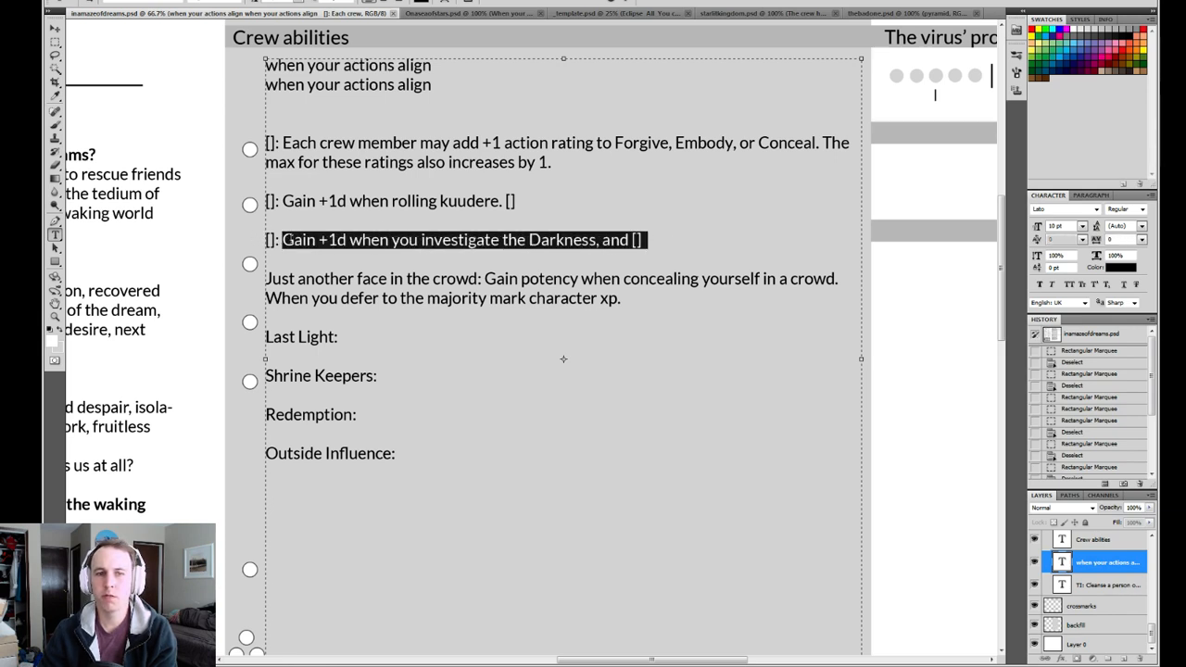
left_click(646, 240)
left_click_drag(647, 240, 380, 240)
left_click(520, 242)
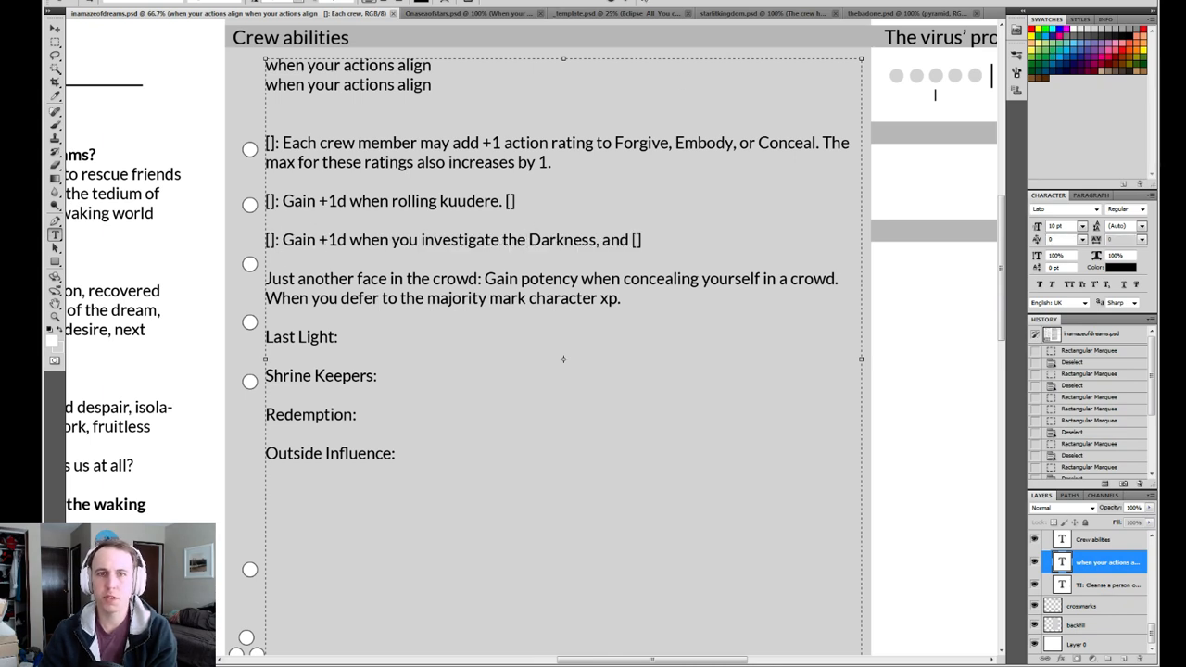
Switch to the On a Sea of Stars sheet and read its crew abilities from Academy trained to Heroes of the people.
left_click(499, 15)
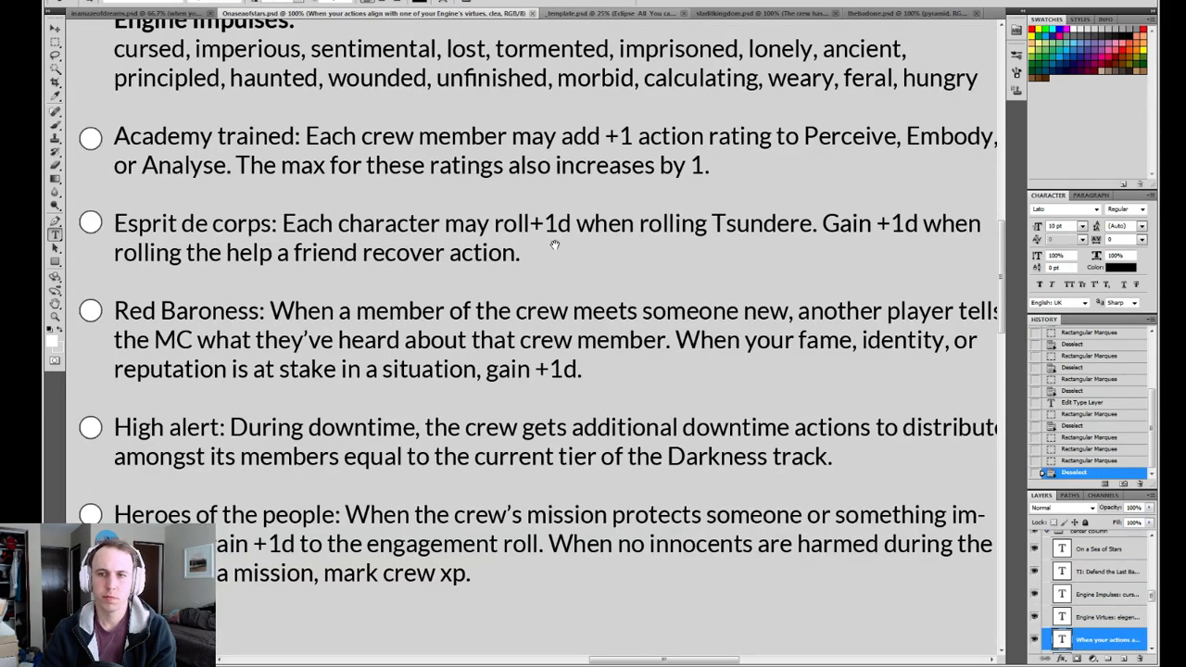
left_click_drag(553, 246, 527, 208)
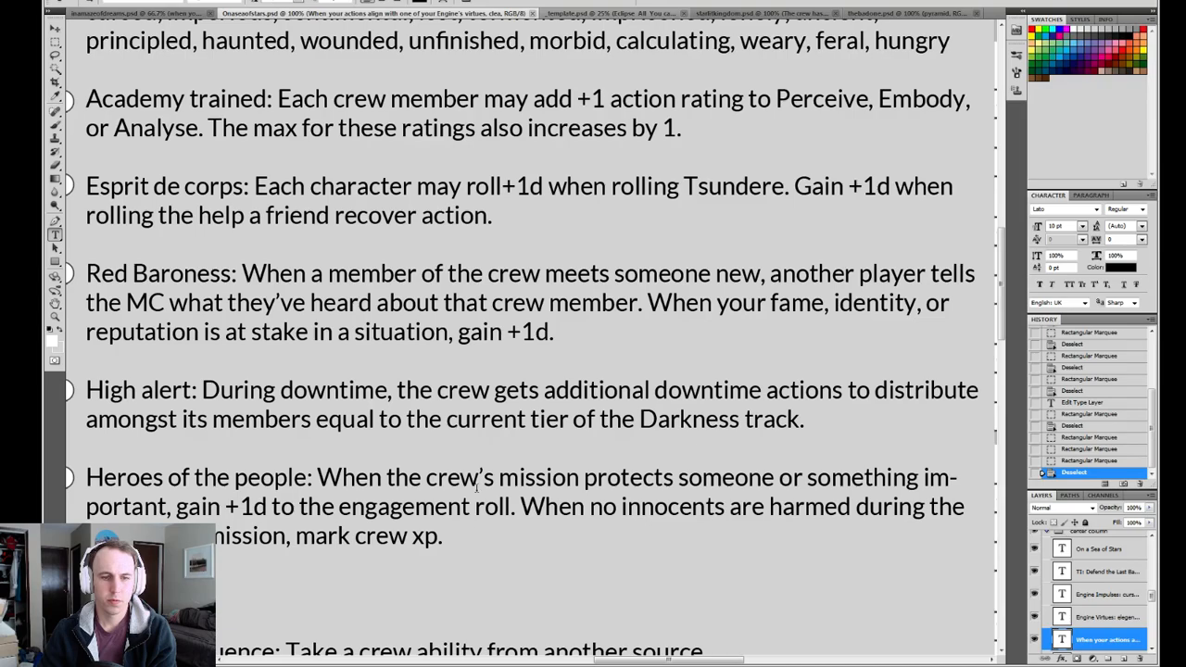
key("z")
left_click(532, 369, "alt")
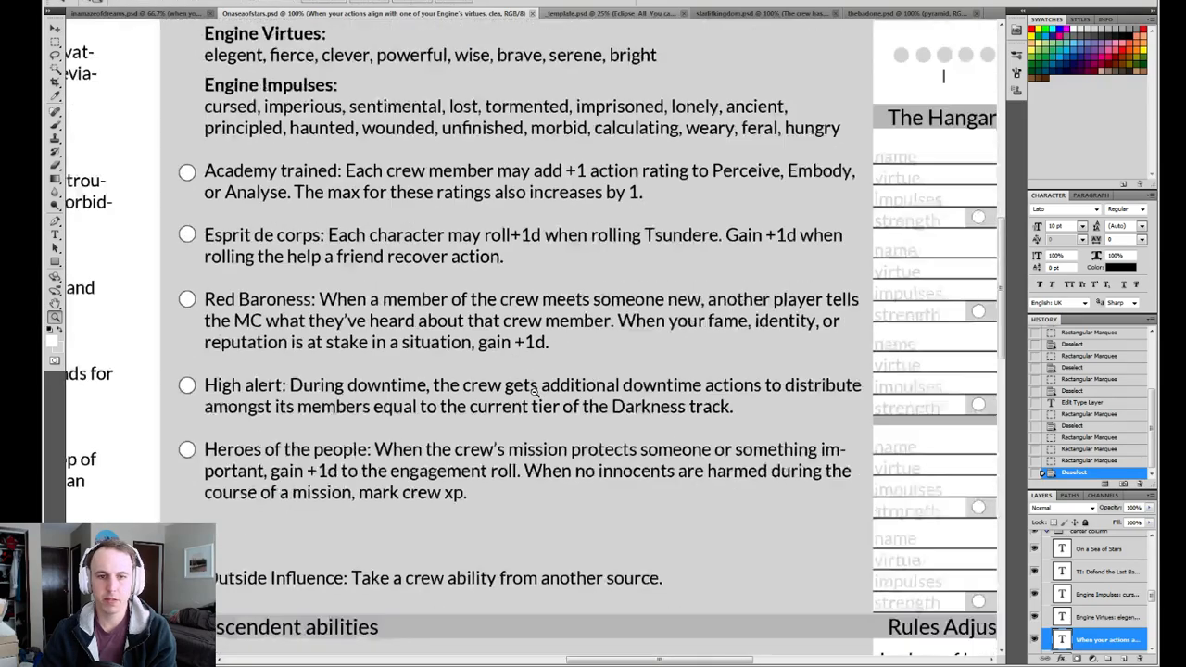
left_click_drag(471, 236, 447, 263)
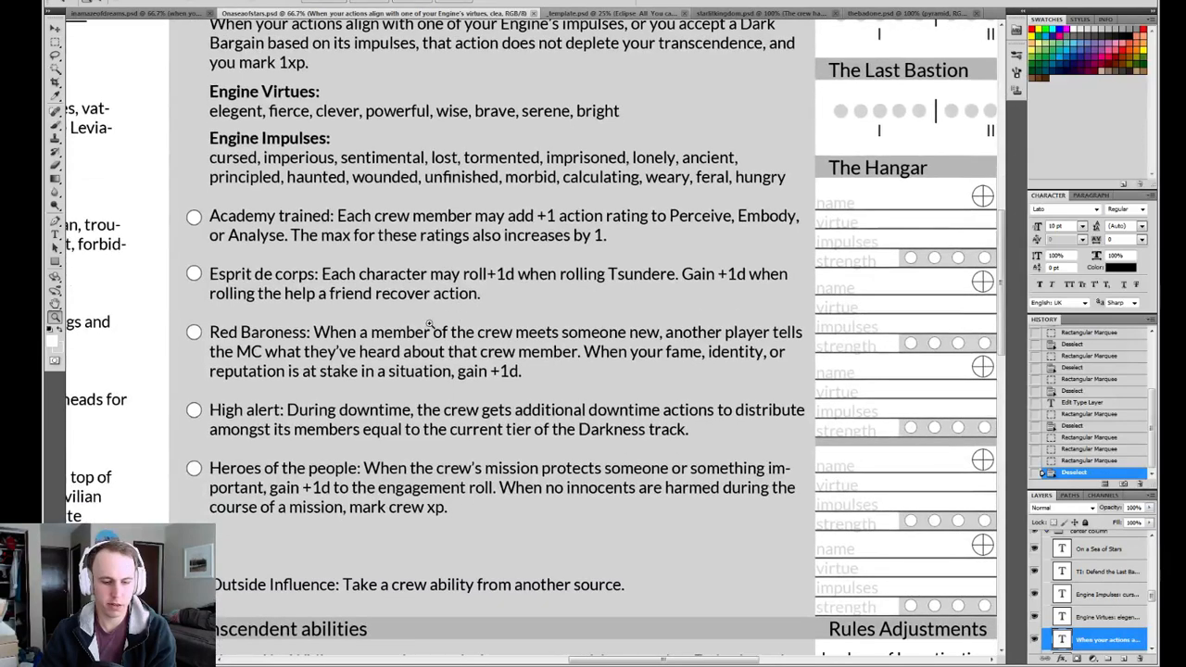
Frame the Red Baroness and High alert abilities in turn with a marquee and compare High alert with the Darkness track.
key("m")
left_click_drag(196, 319, 811, 385)
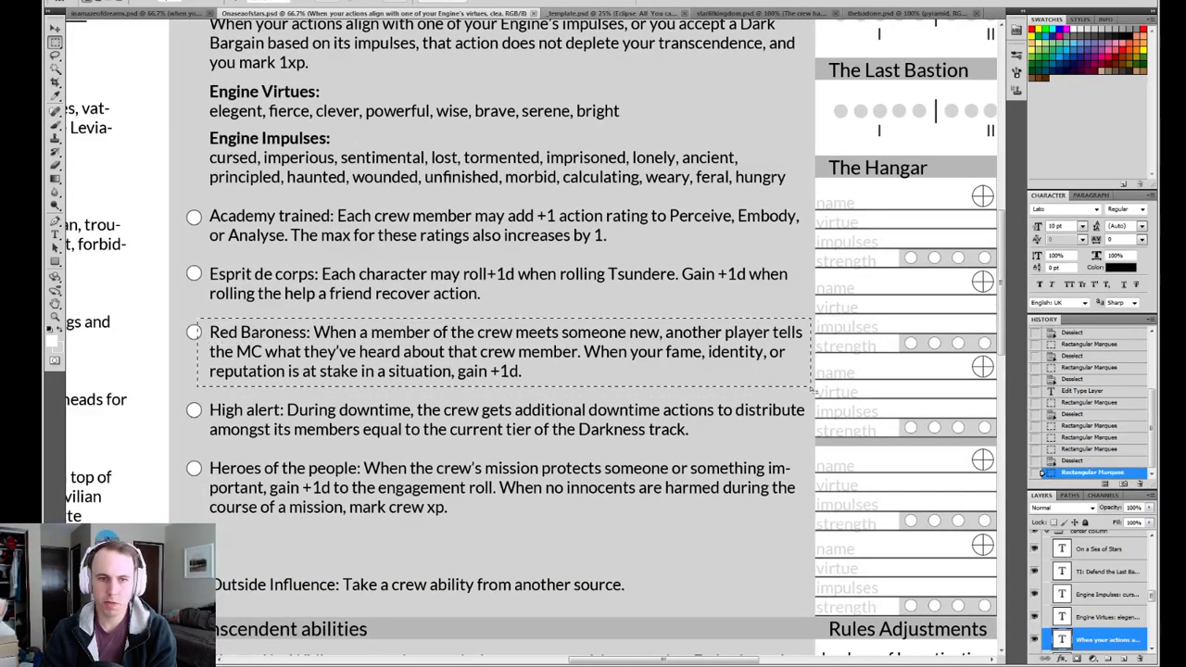
mouse_move(201, 393)
left_mouse_down()
mouse_move(519, 450)
mouse_move(808, 454)
mouse_move(192, 391)
left_mouse_up()
left_click(813, 453)
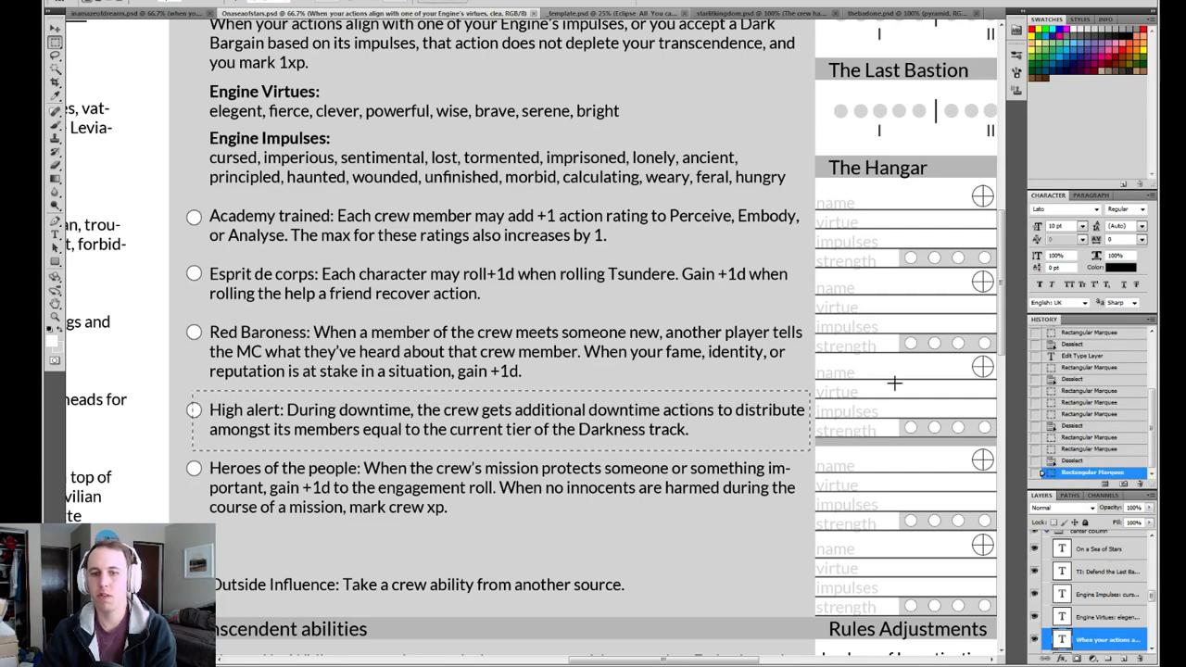
left_click_drag(920, 167, 684, 303)
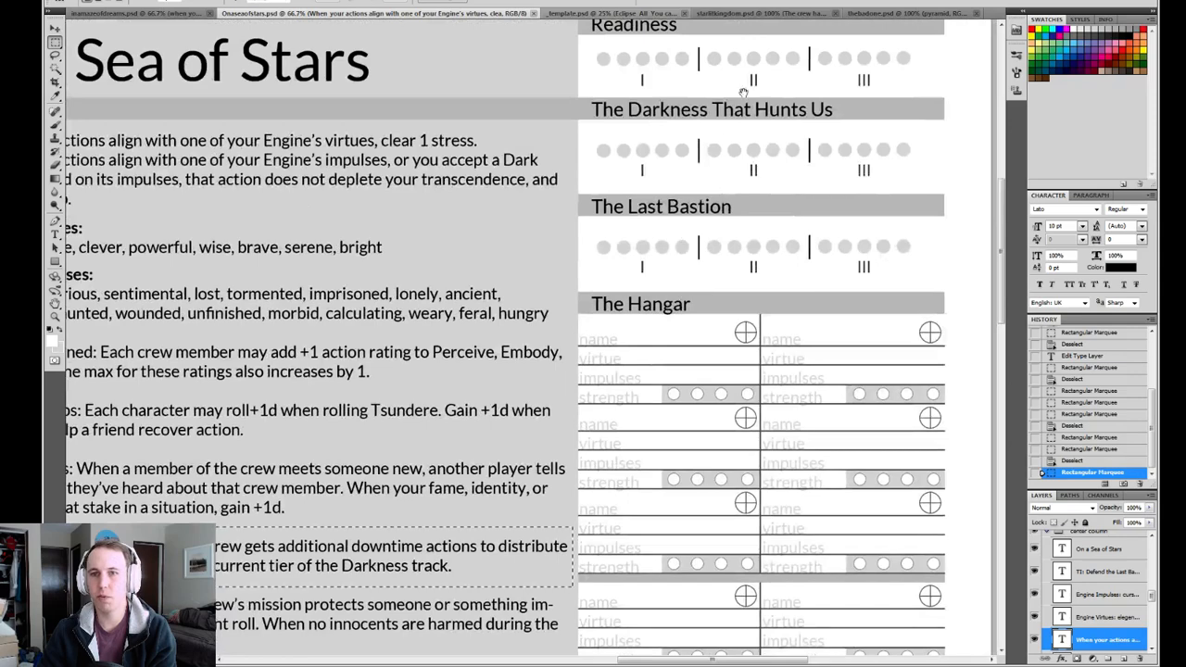
left_click_drag(345, 511, 576, 352)
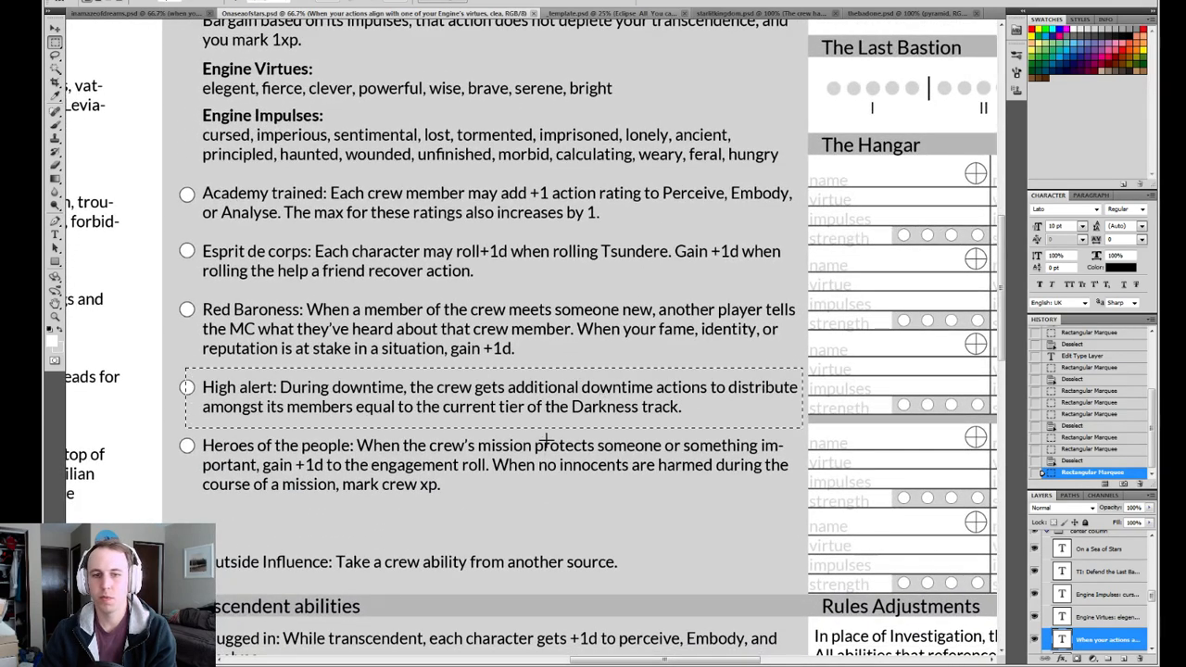
Frame the Heroes of the people ability with a marquee, examine its two effects, and clear the selection.
left_click(174, 433)
left_click_drag(174, 433, 798, 525)
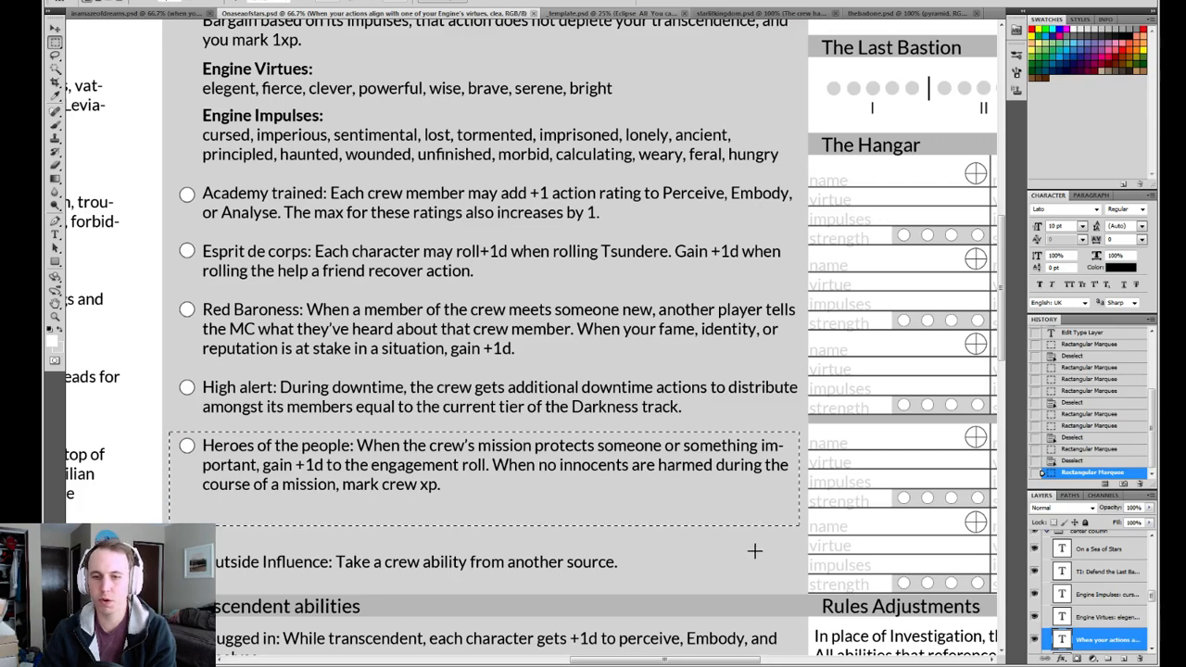
key("ctrl+d")
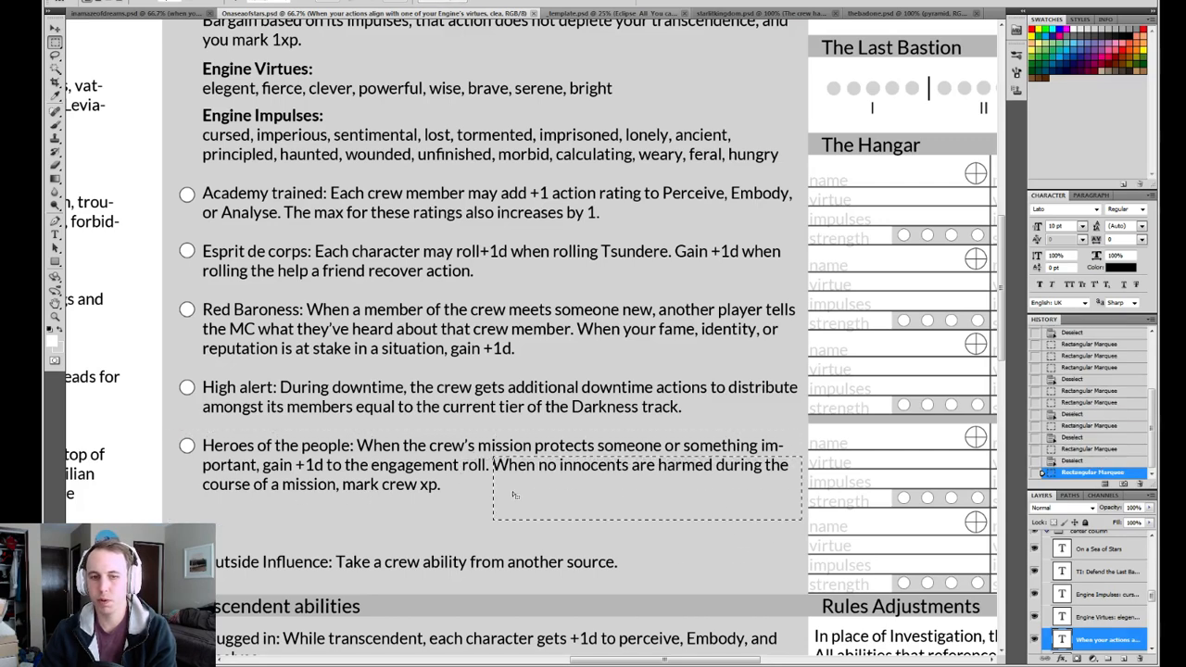
left_click_drag(778, 253, 664, 488)
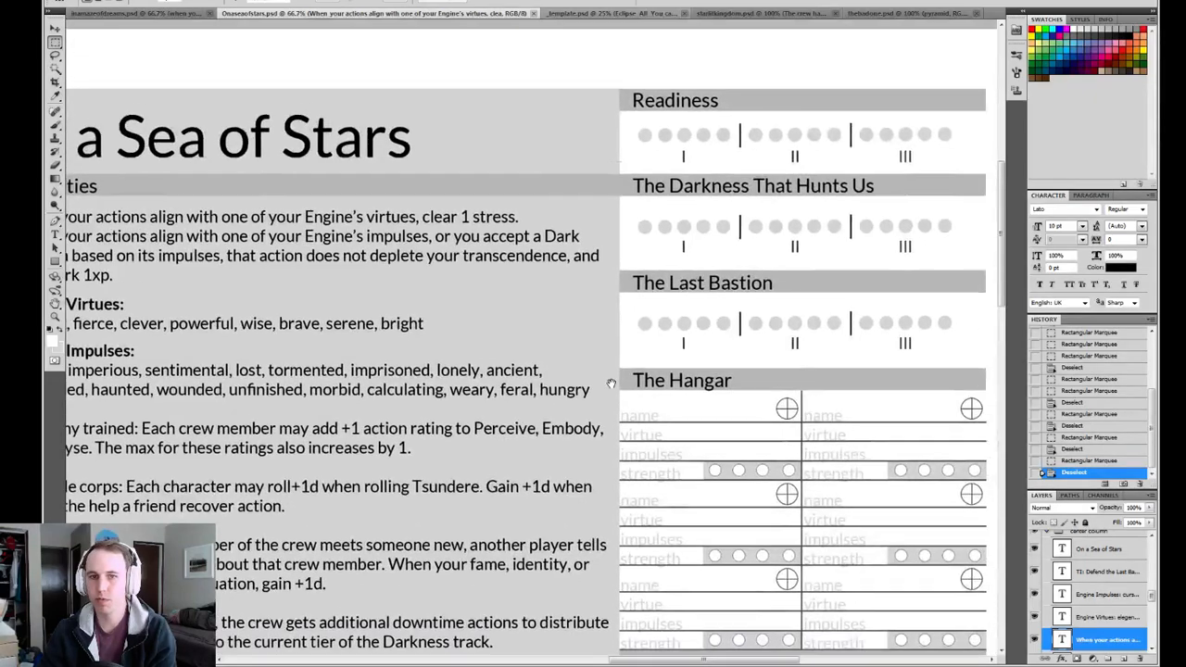
Check the Maze of Dreams ability list and examine the Redemption ability on the In a Starlit Kingdom sheet.
left_click(135, 13)
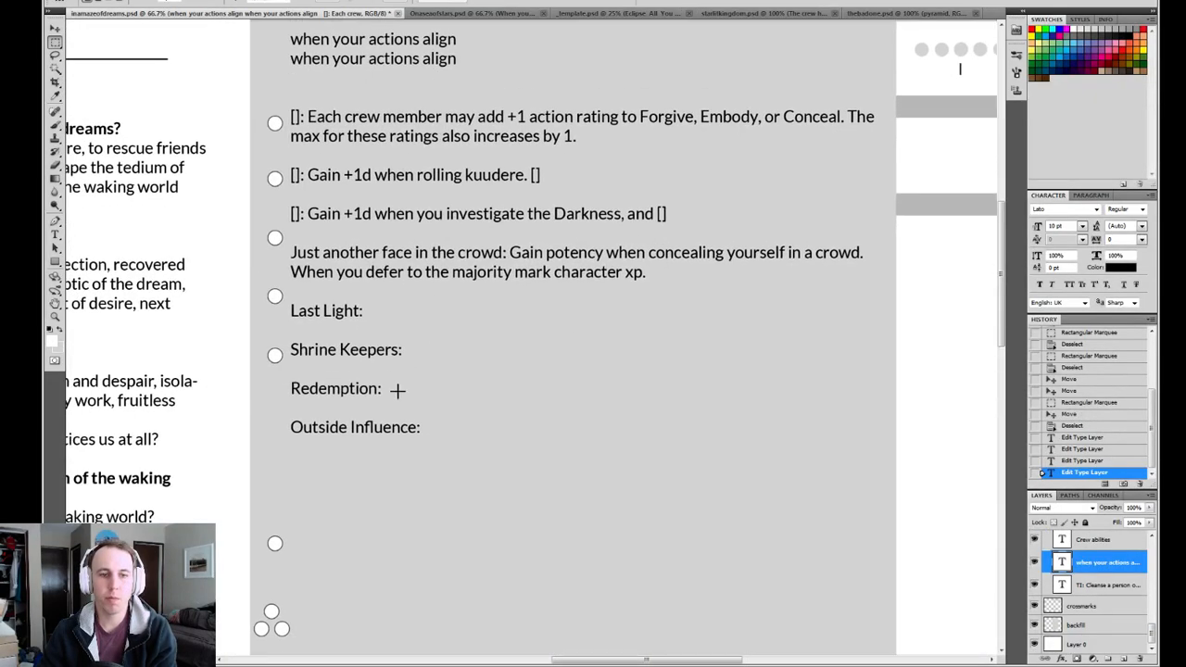
left_click(741, 14)
scroll(508, 287, "down", 4)
scroll(507, 287, "down", 5)
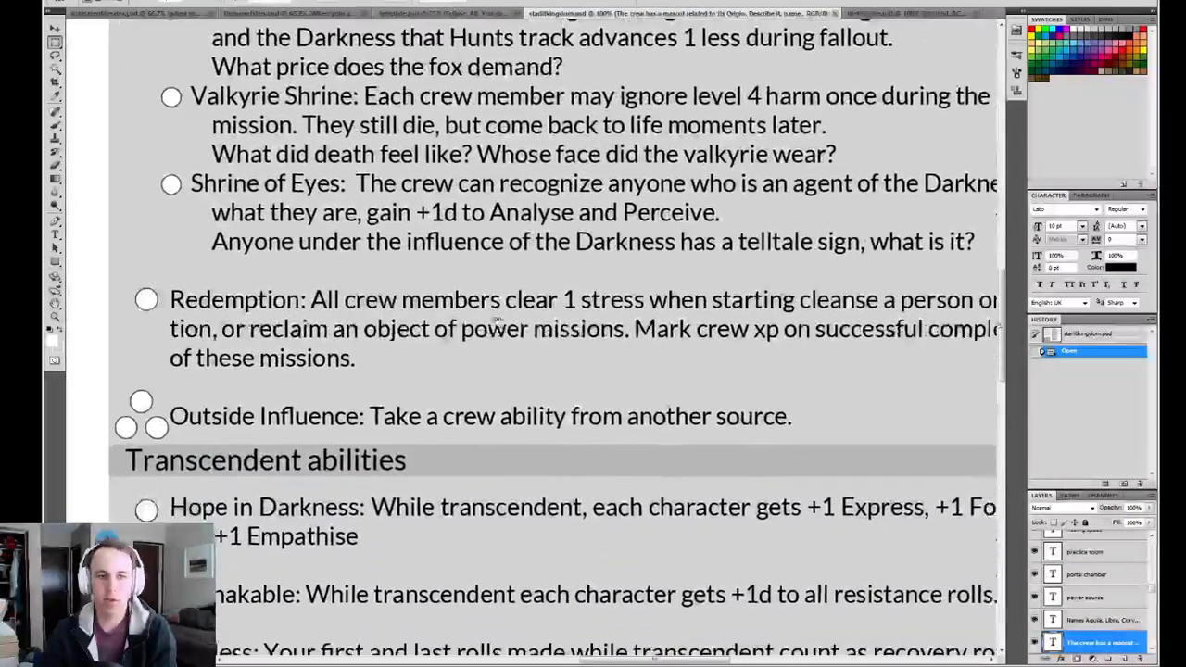
scroll(538, 301, "right", 2)
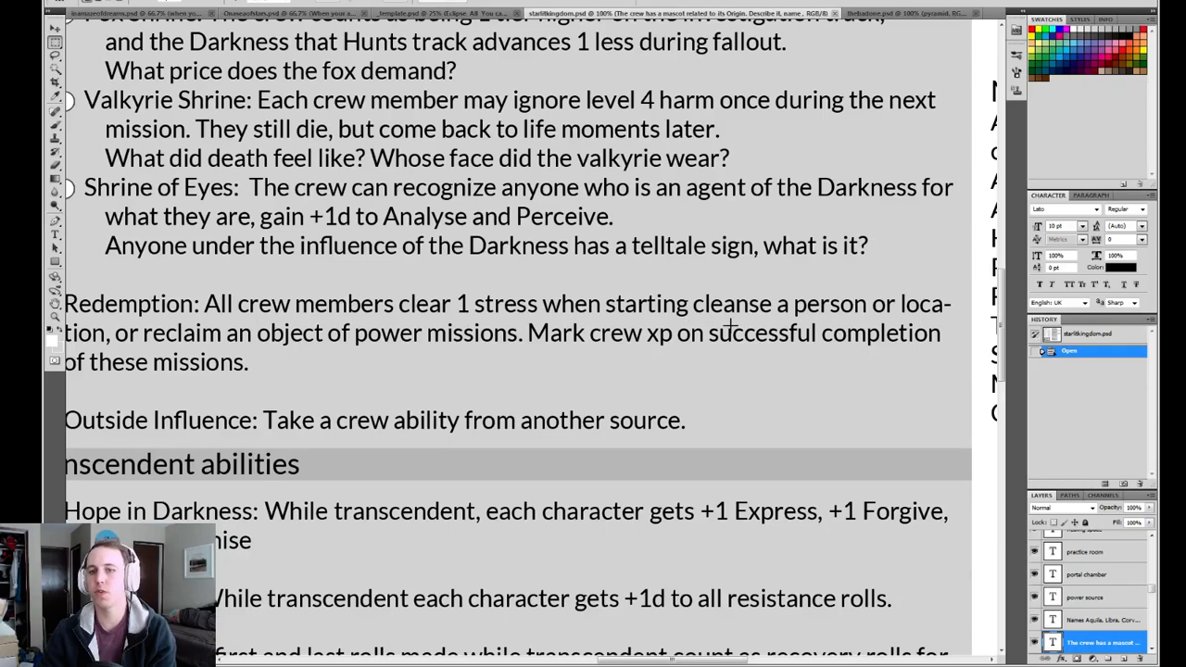
Frame the crew xp clause of the Redemption ability with a marquee, examine it, and clear the selection.
mouse_move(431, 377)
left_mouse_down()
mouse_move(467, 371)
mouse_move(447, 371)
left_mouse_up()
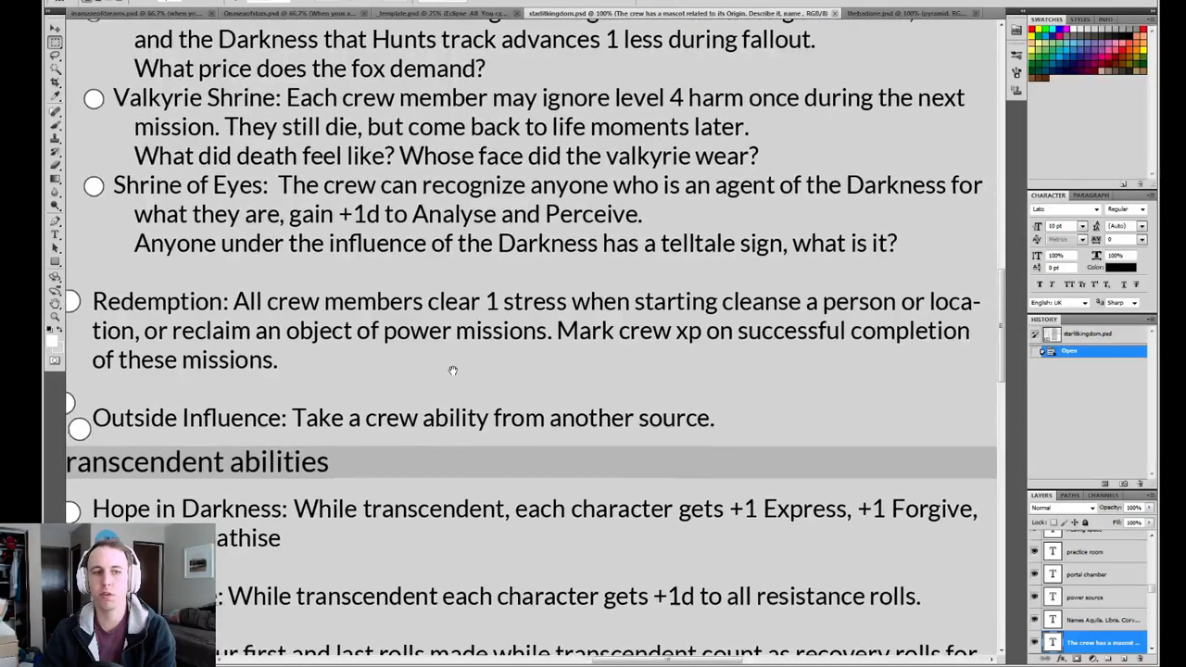
left_click_drag(556, 351, 765, 389)
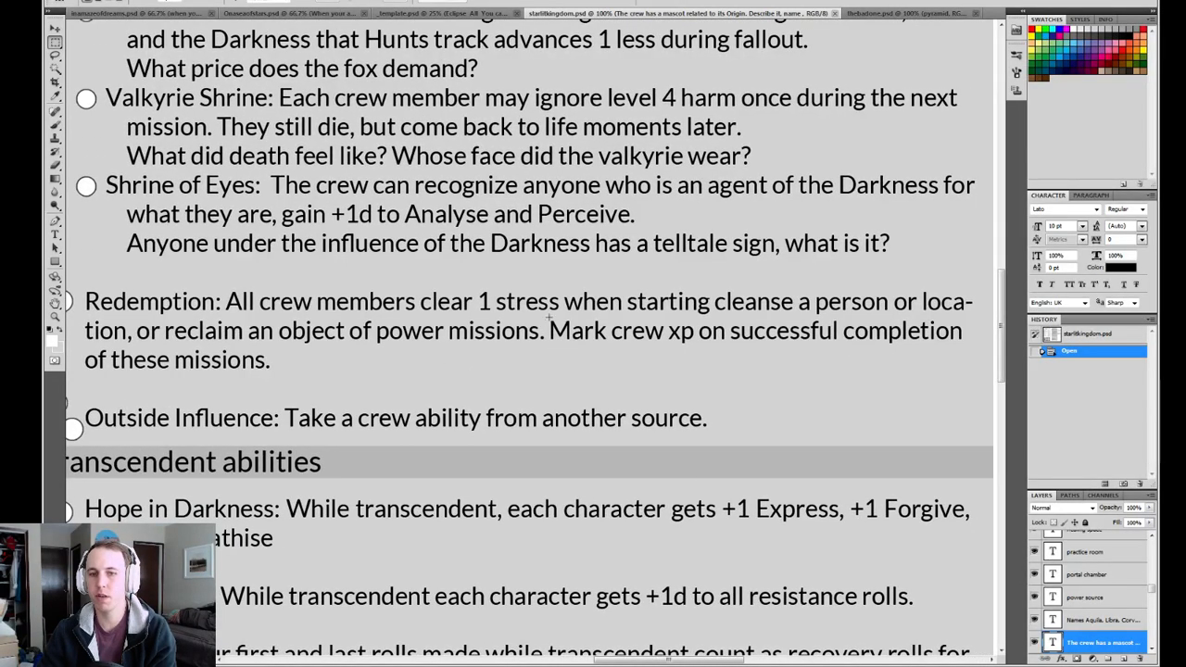
left_click(453, 379)
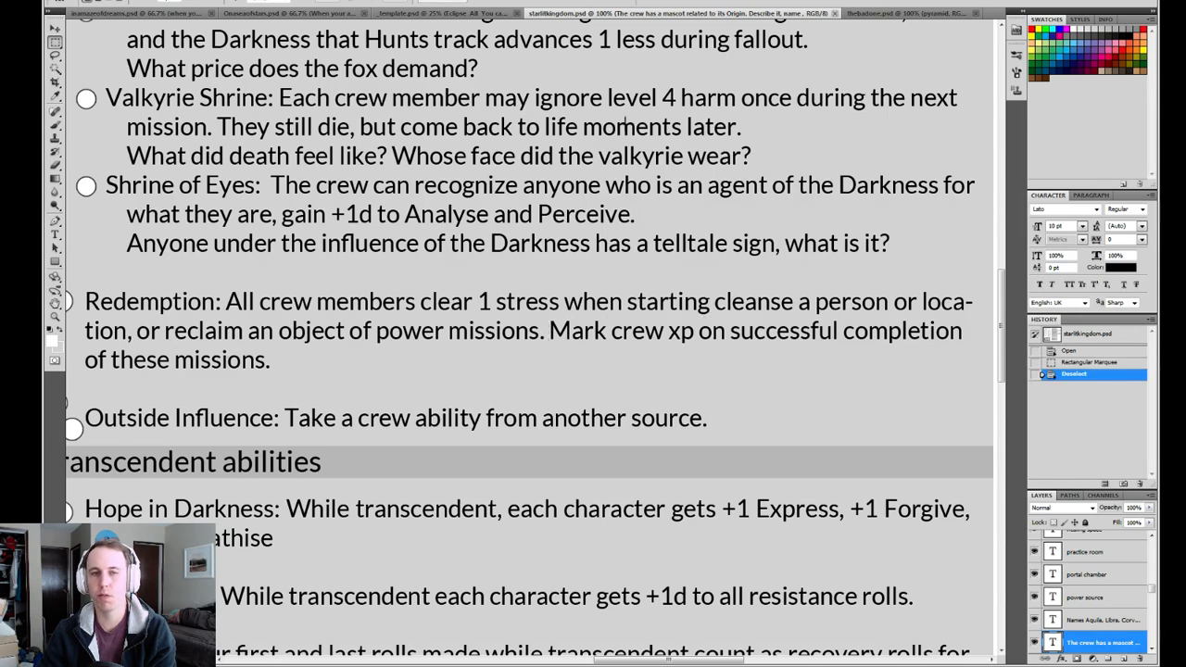
Switch to the In a Maze of Dreams sheet and replace the Redemption ability's name with the placeholder "[]".
left_click(156, 14)
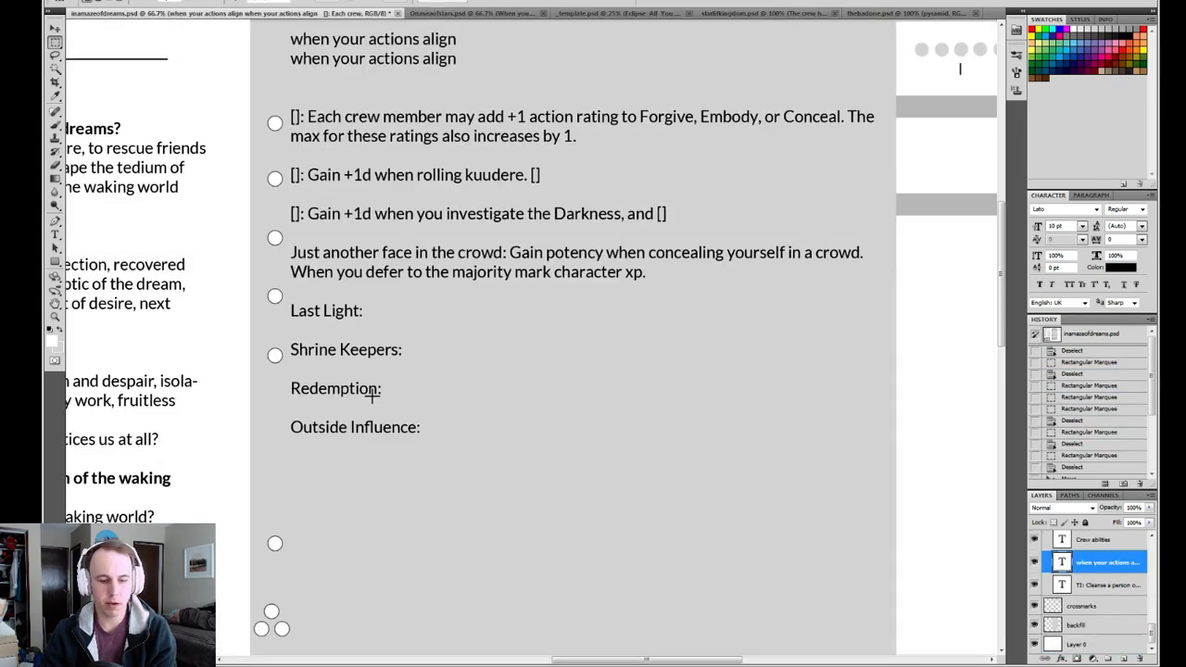
key("t")
left_click_drag(377, 389, 272, 387)
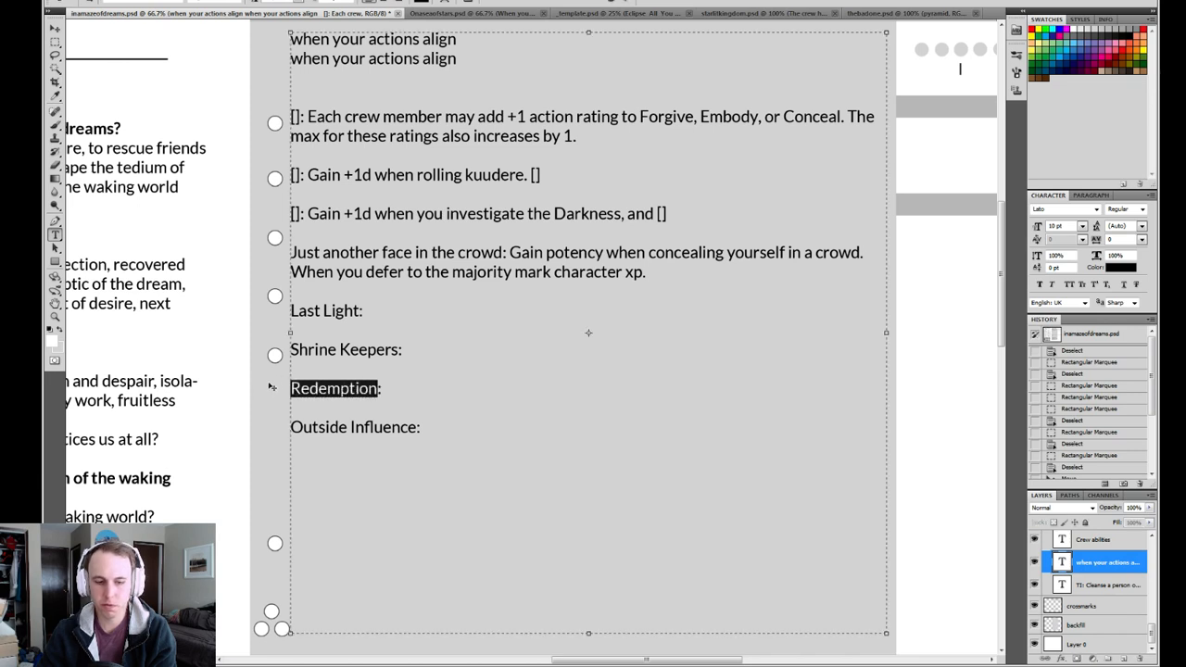
type("[]:")
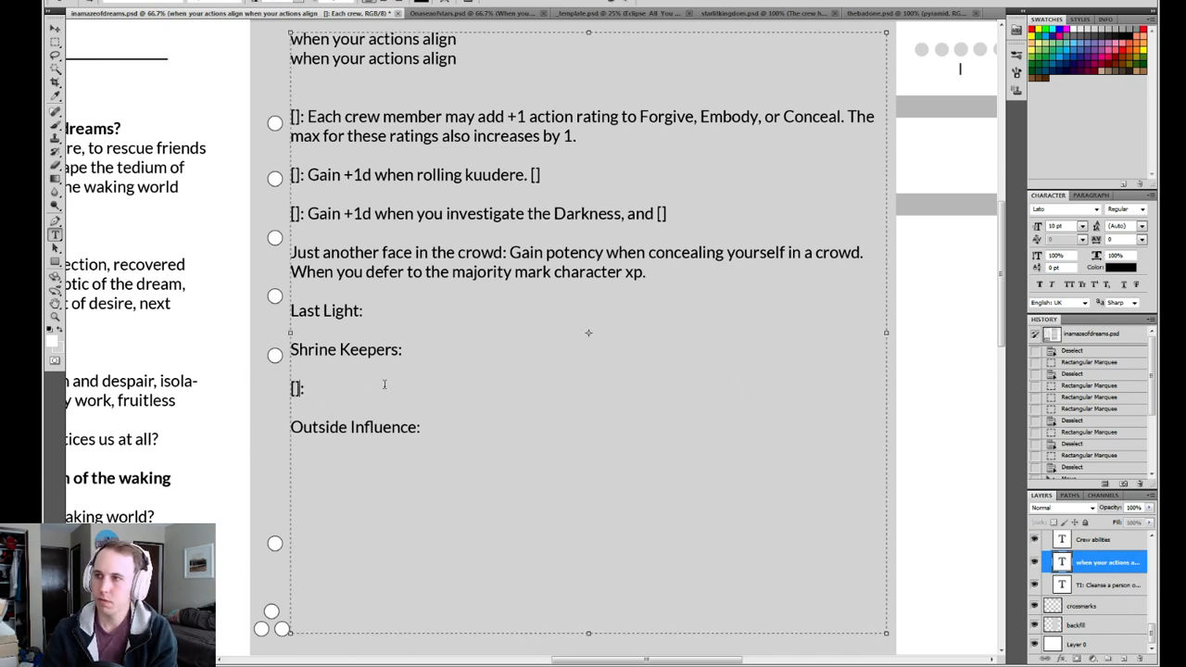
Start the effect note of the unnamed ability above Outside Influence with "[better engagement rolls for X,".
left_click(342, 386)
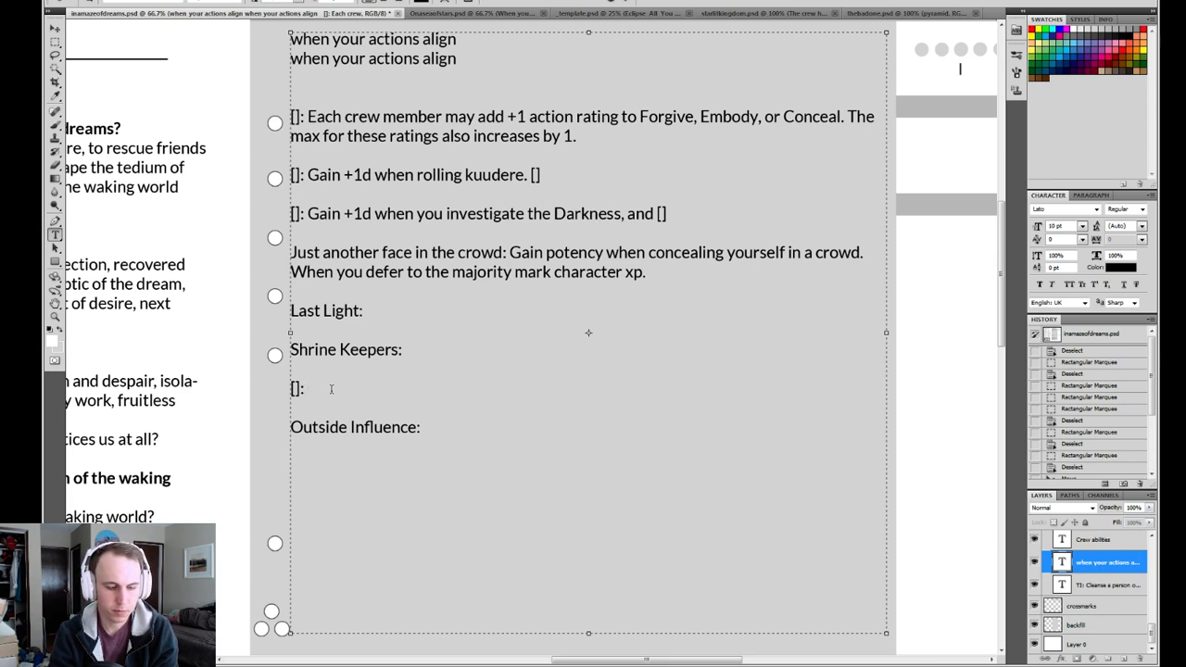
type("[b")
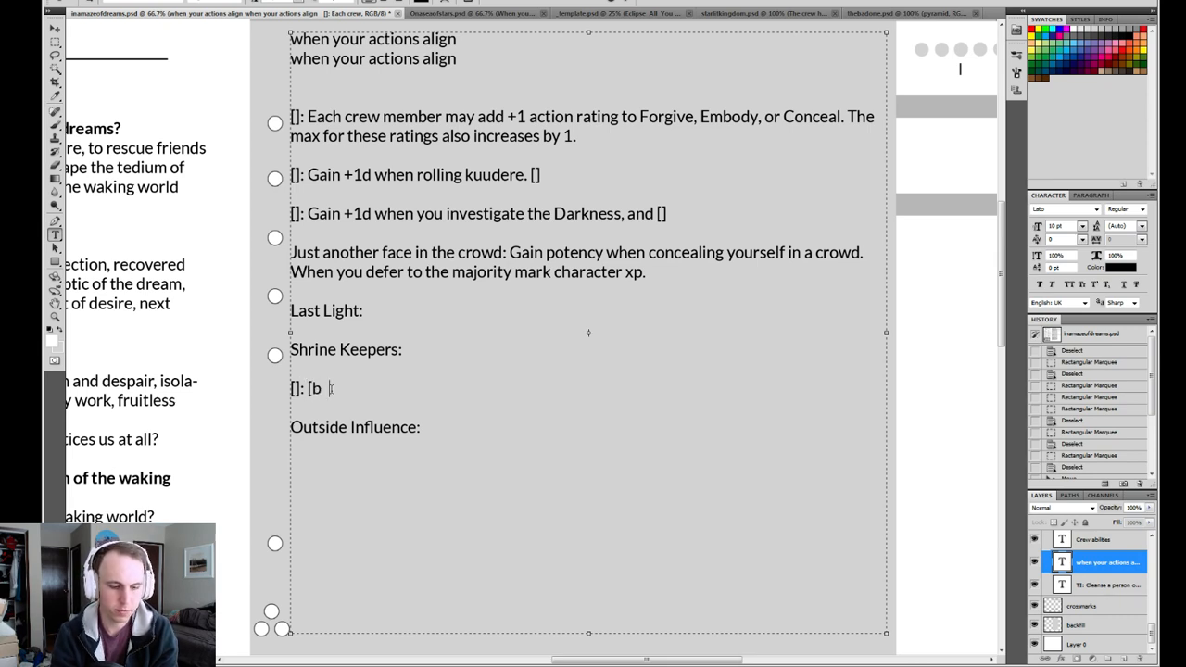
type("etter engagemen")
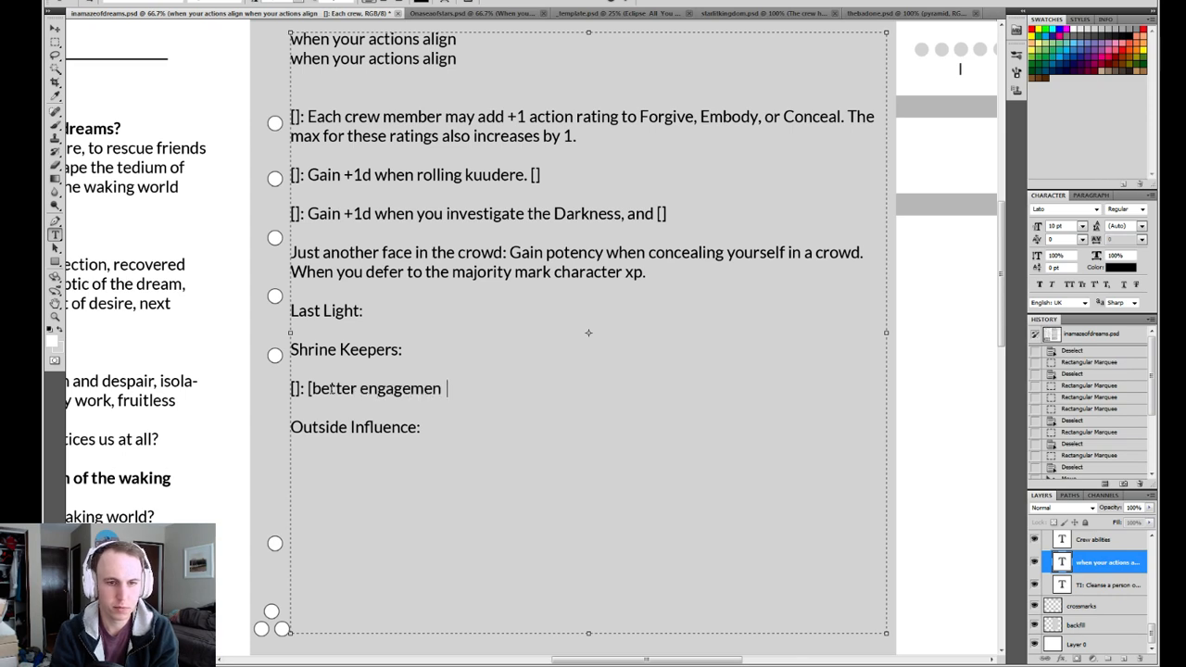
type("t roll")
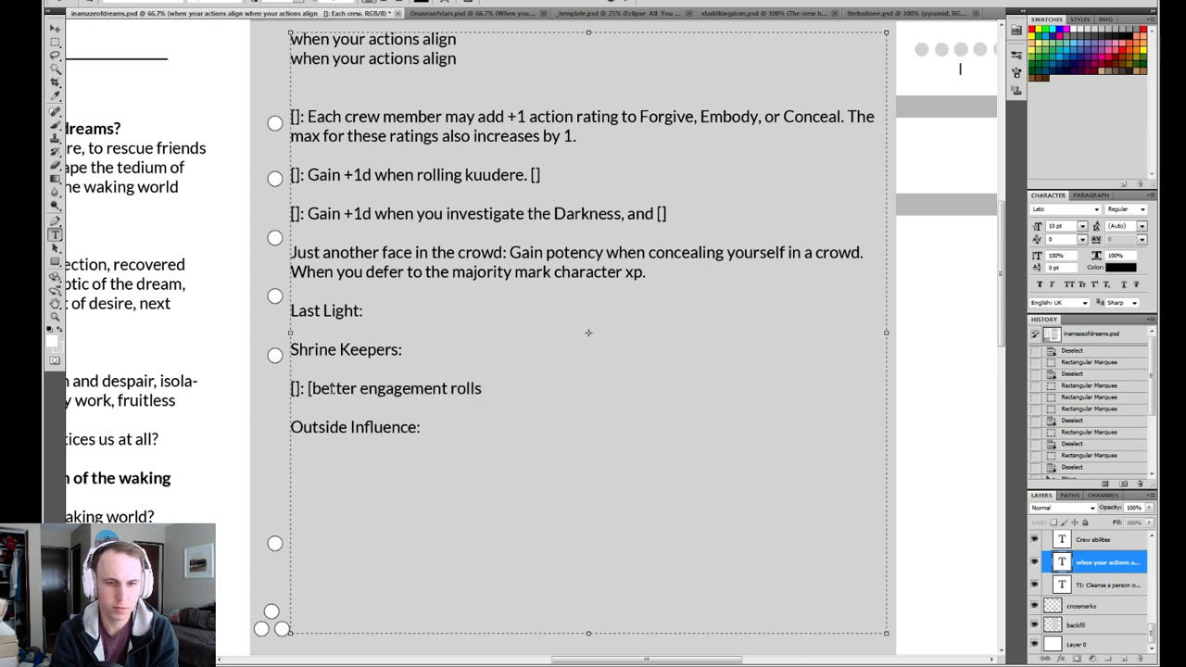
type("s for X, ")
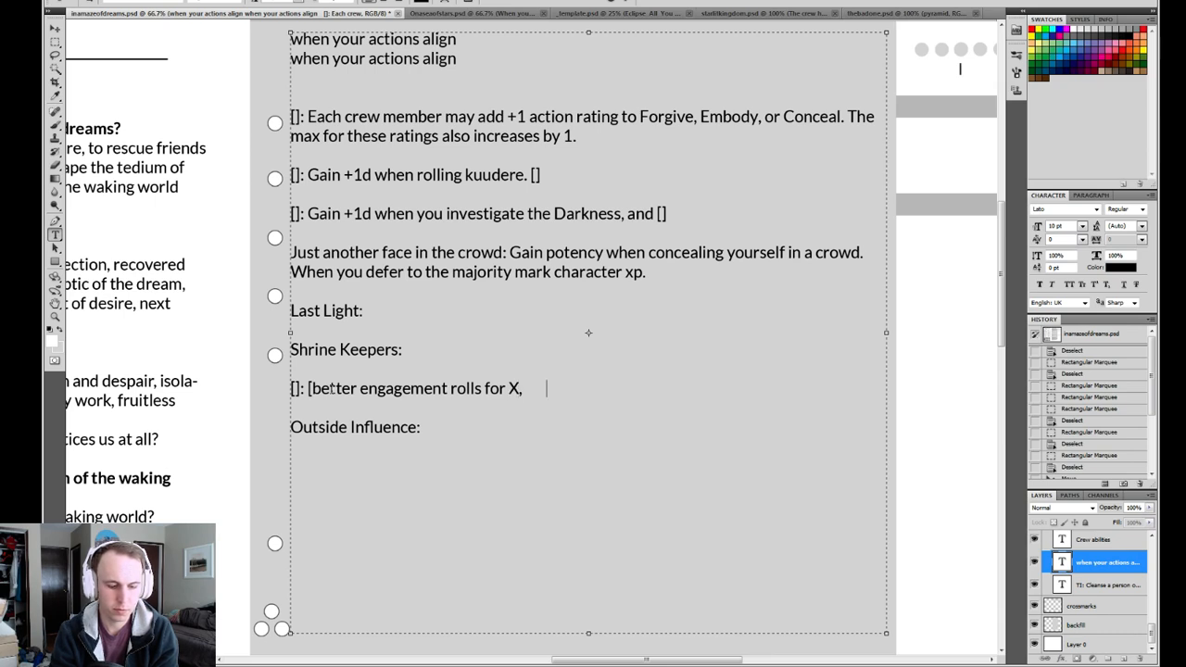
type("mark crew XP")
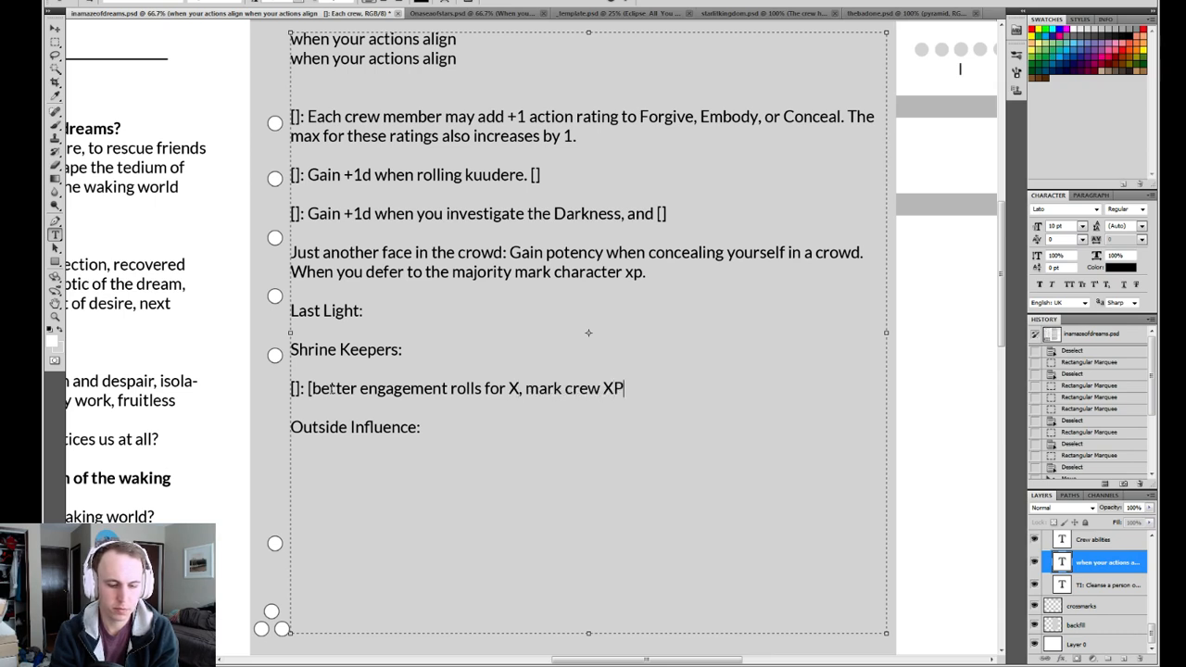
type(" when o")
Complete the effect note with "mark crew XP when you help someone embrace their dream self]" and commit the text.
key("BackSpace")
type("you")
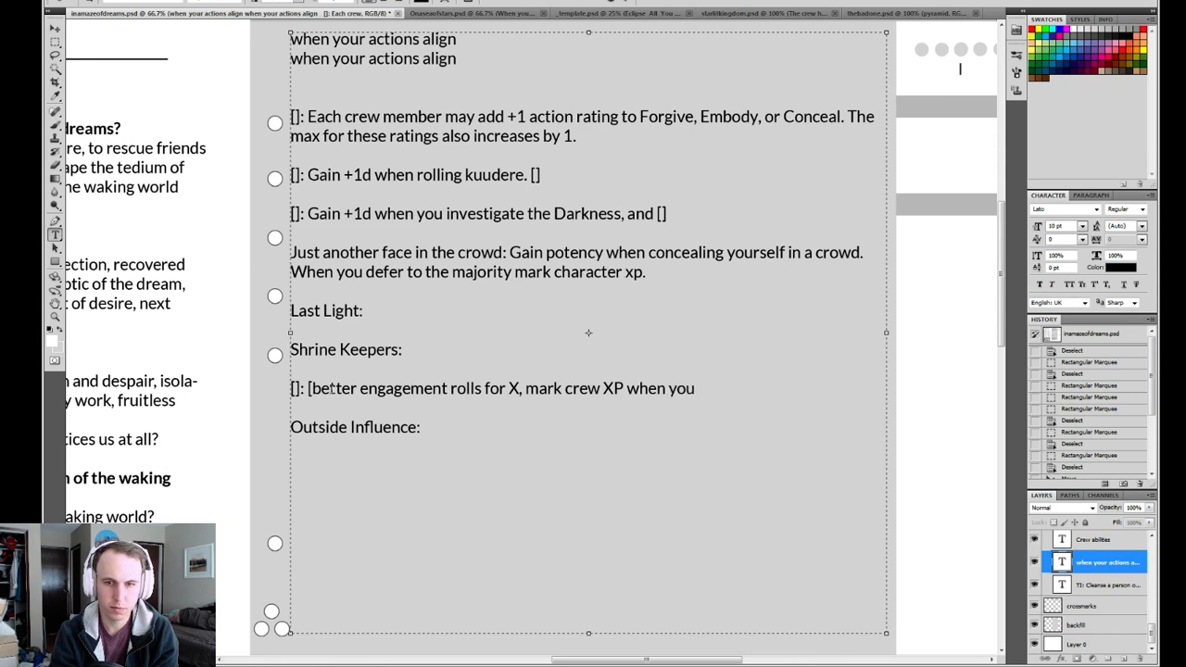
type(" h")
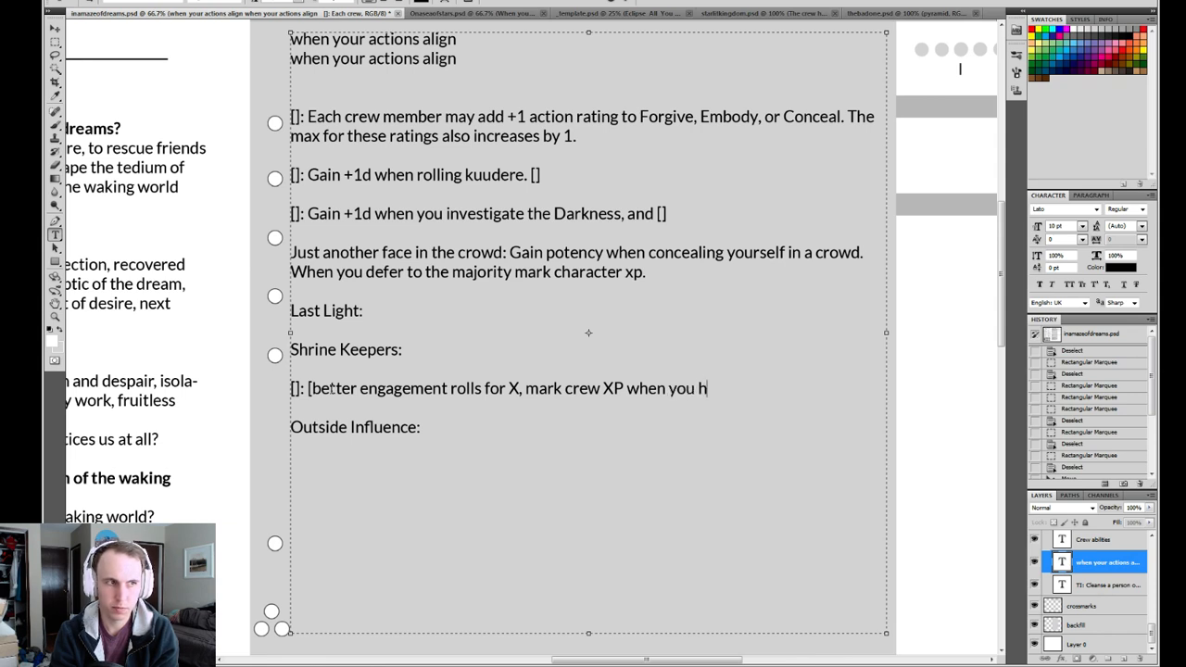
type("elp som")
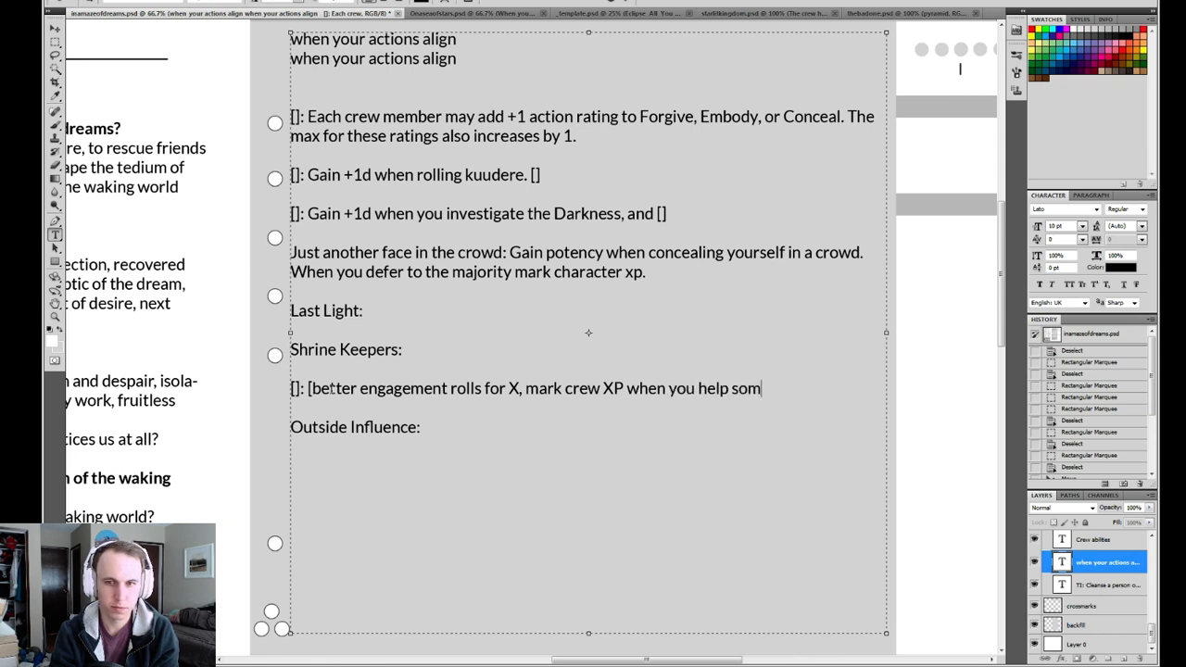
type("eone embrace the")
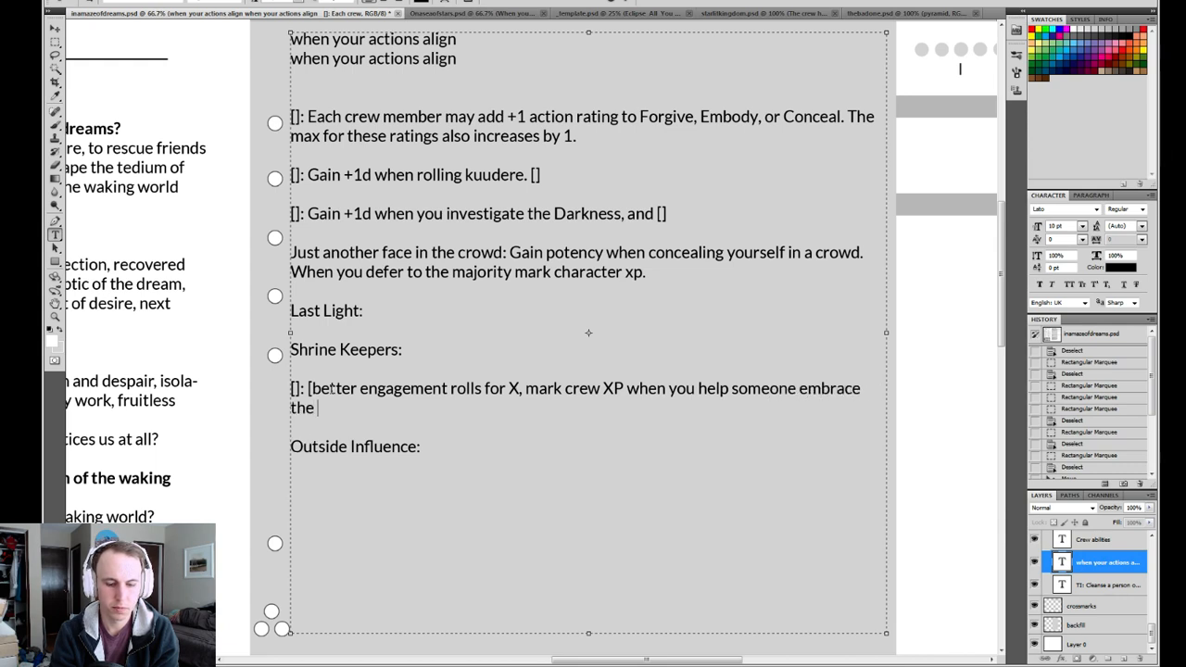
key("BackSpace")
type("ir dream self")
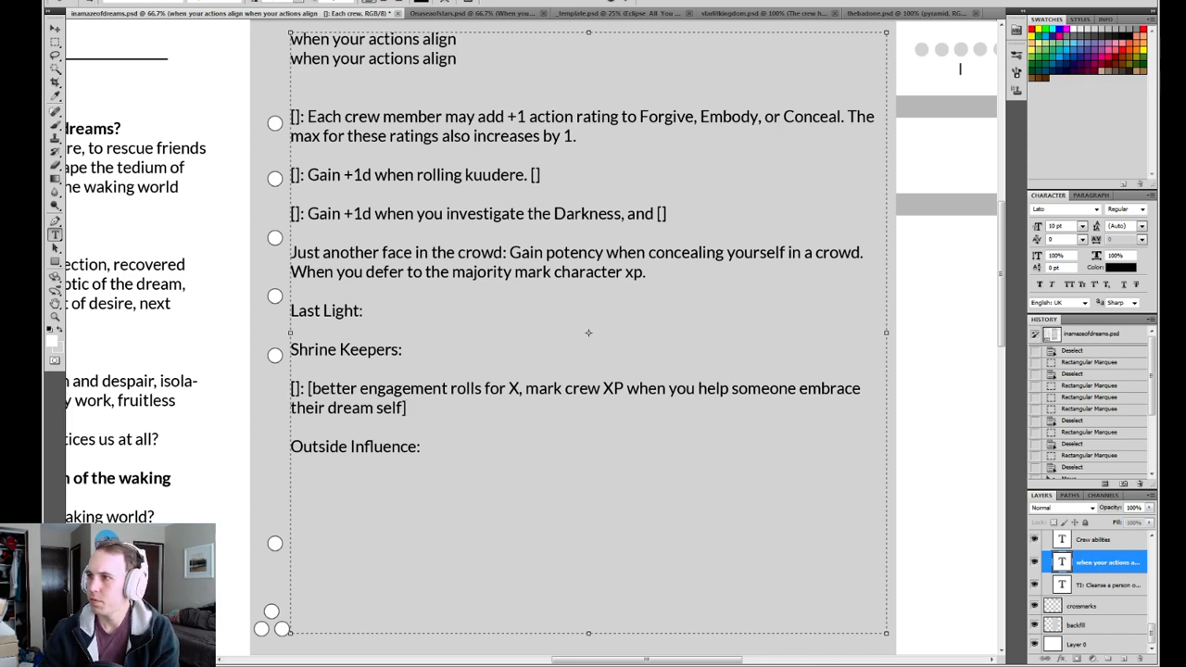
left_click(628, 3)
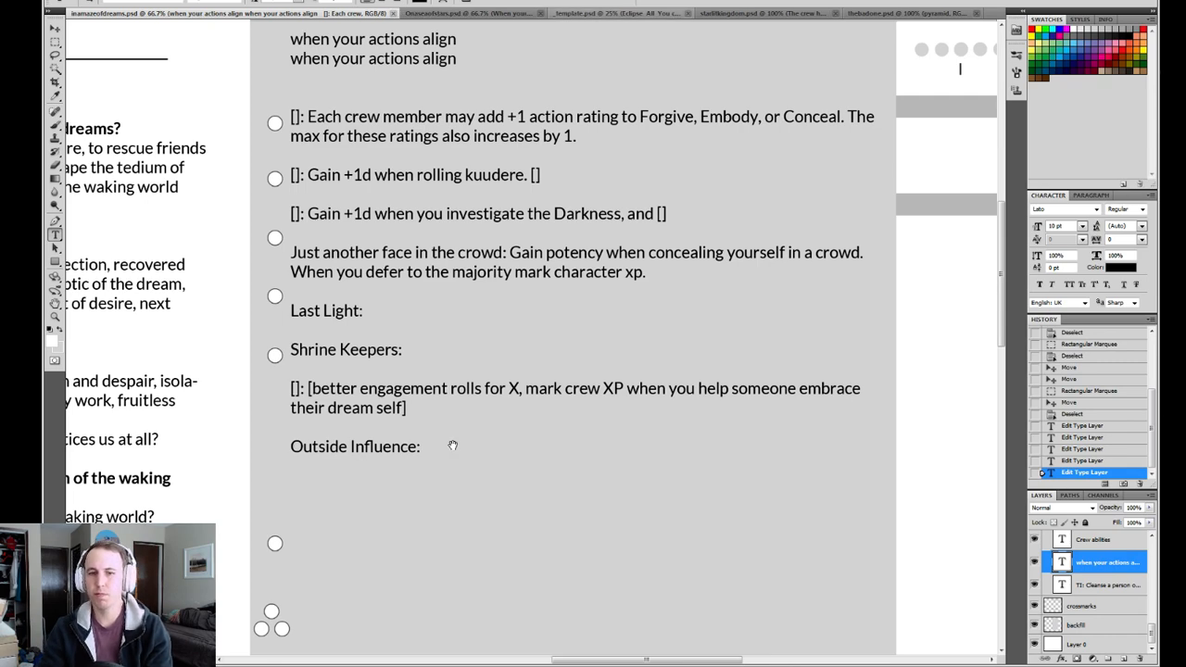
Replace the TIII mission "Strike at the heart of Darkness" in the Missions section with the placeholder "[]".
left_click_drag(452, 445, 440, 350)
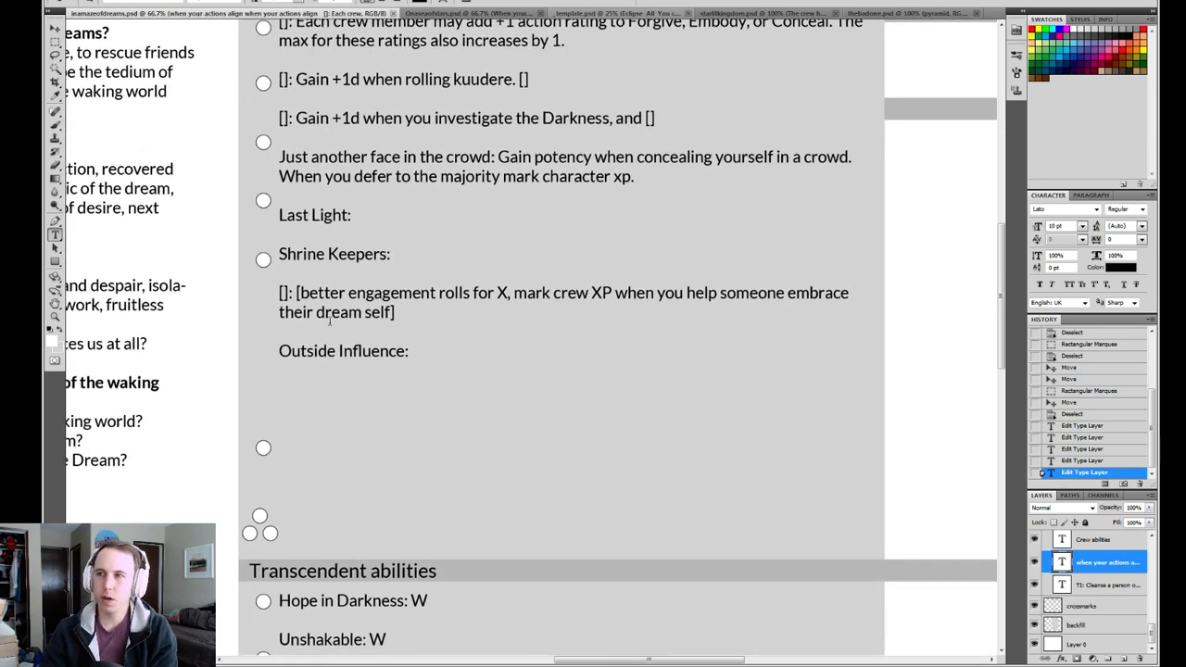
scroll(547, 476, "down", 10)
scroll(503, 371, "right", 1)
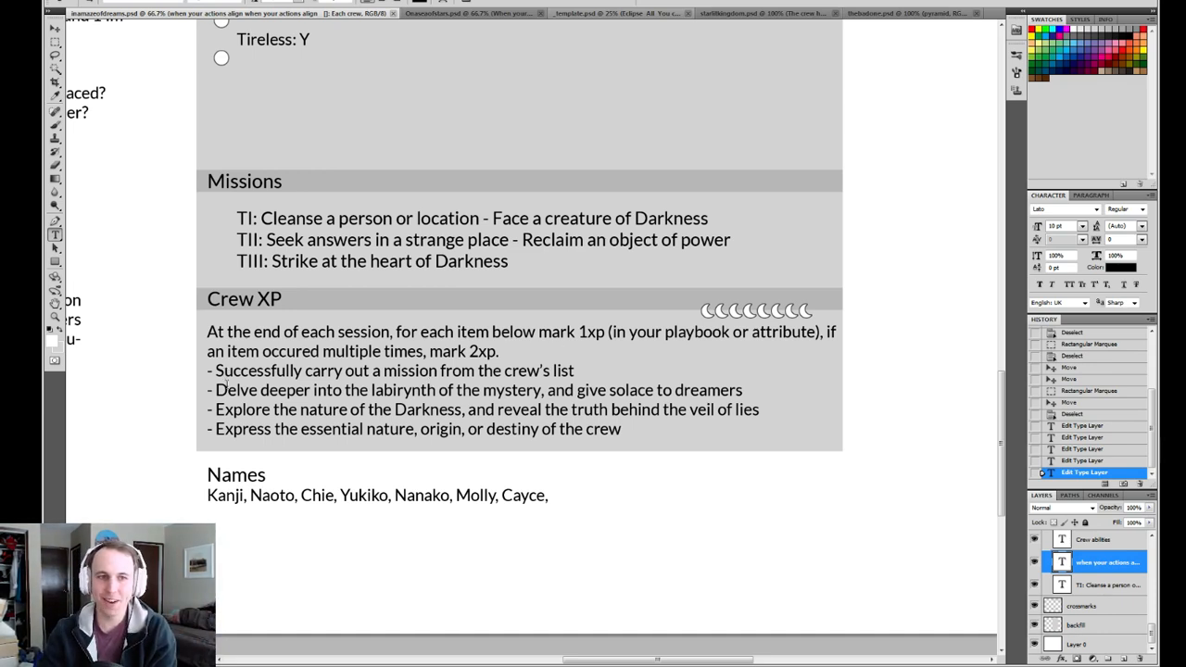
left_click_drag(507, 261, 272, 261)
type("[]")
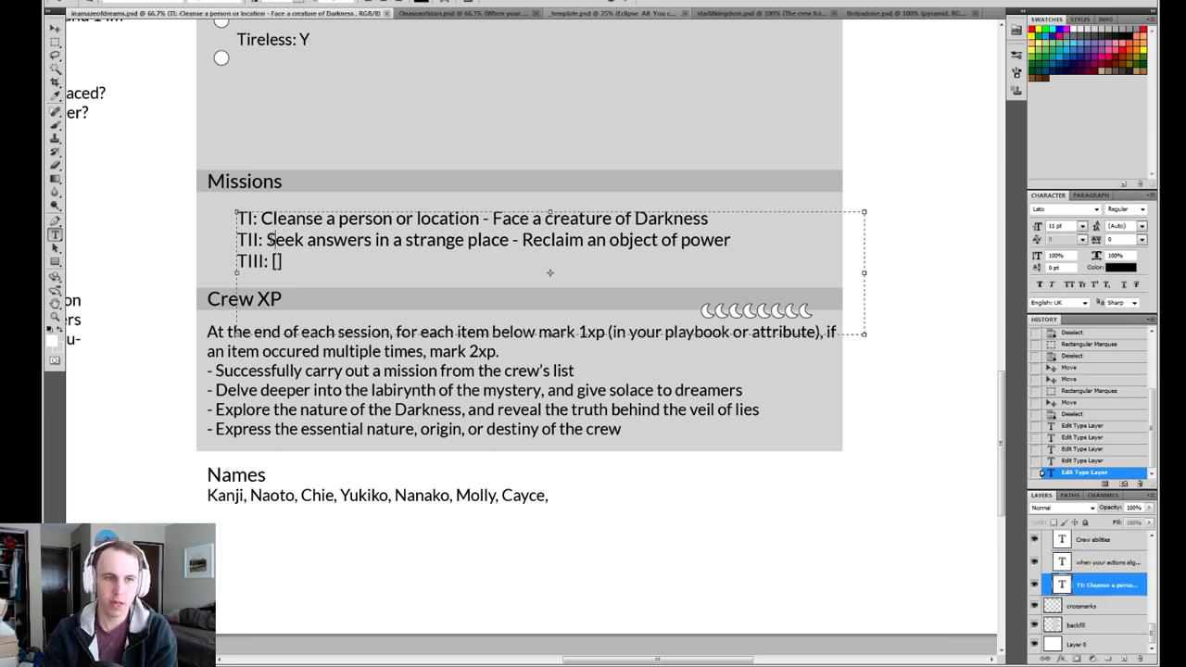
Replace both TII missions with "[]" placeholders so the line reads "TII: [] - []".
left_click_drag(269, 240, 510, 240)
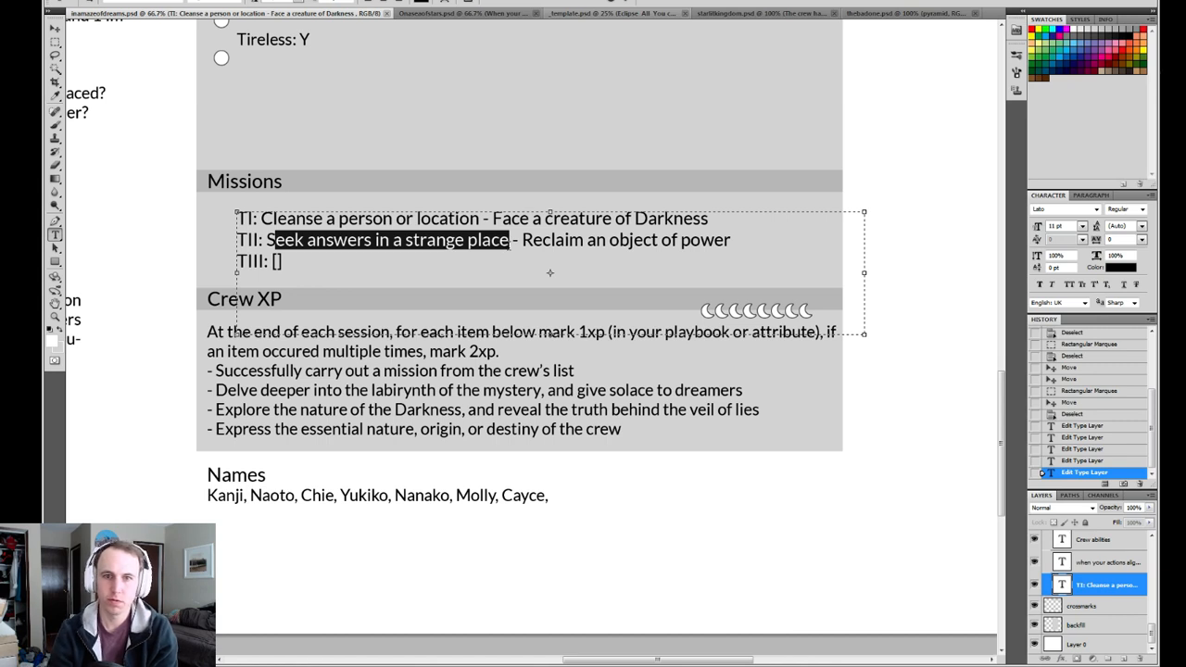
type("[]")
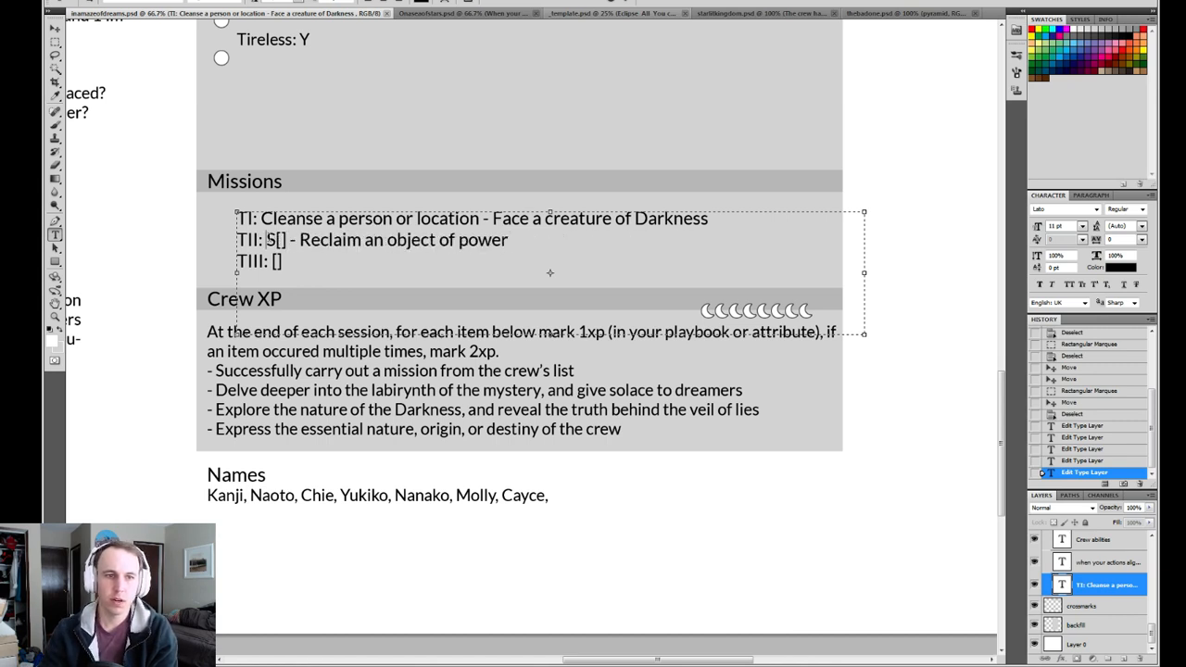
key("Delete")
left_click_drag(291, 240, 501, 240)
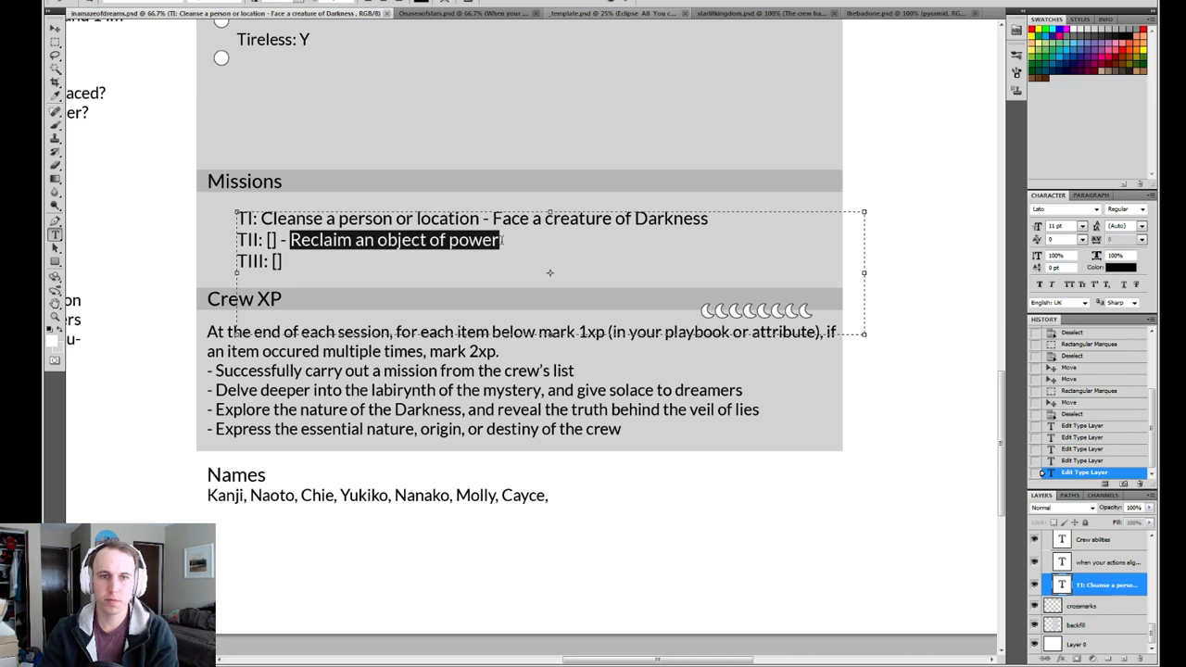
type("[] - [")
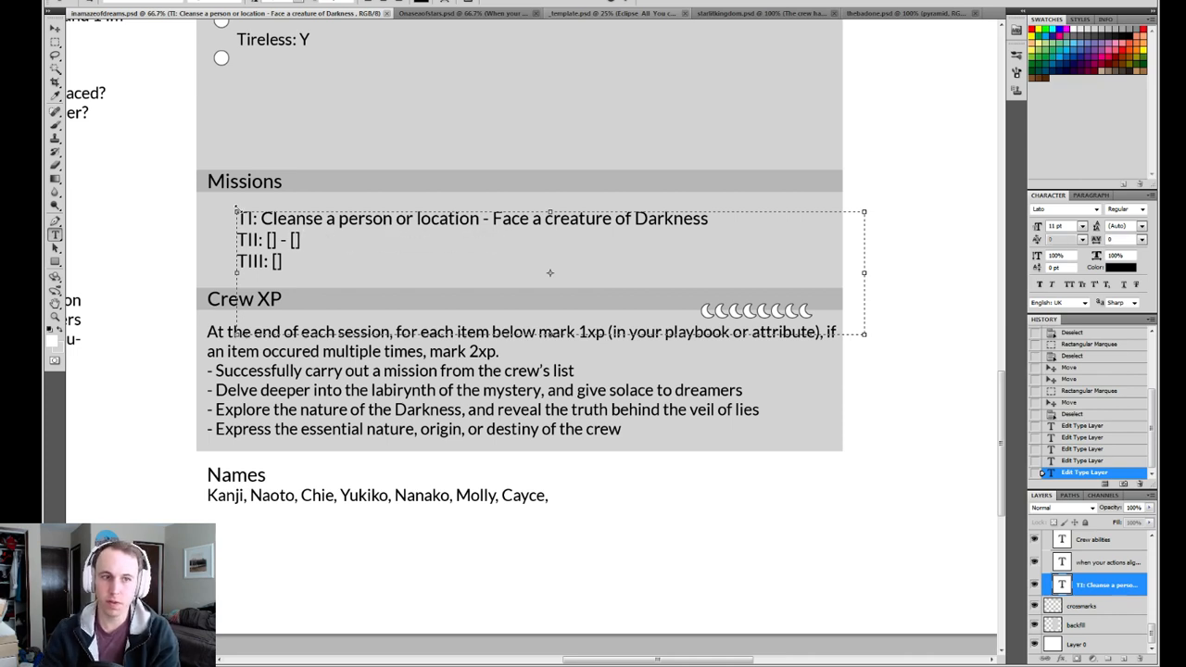
Replace both TI missions with "[]" placeholders so the line reads "TI: [] - []", and commit the text.
left_click_drag(260, 219, 479, 218)
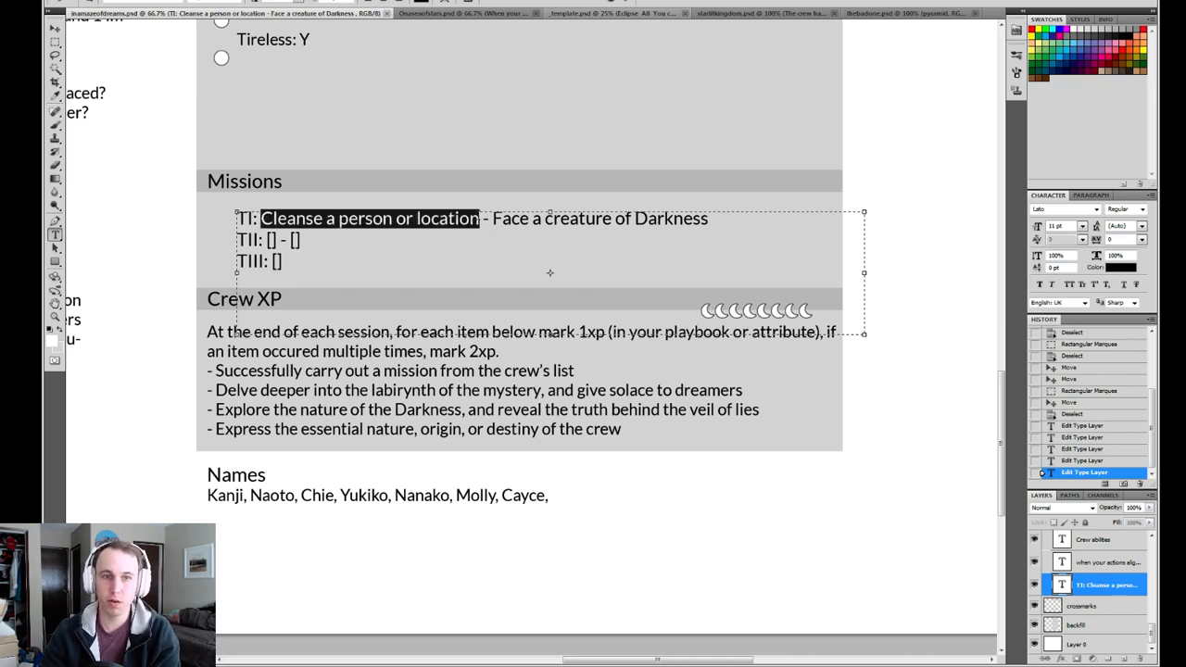
type("[]")
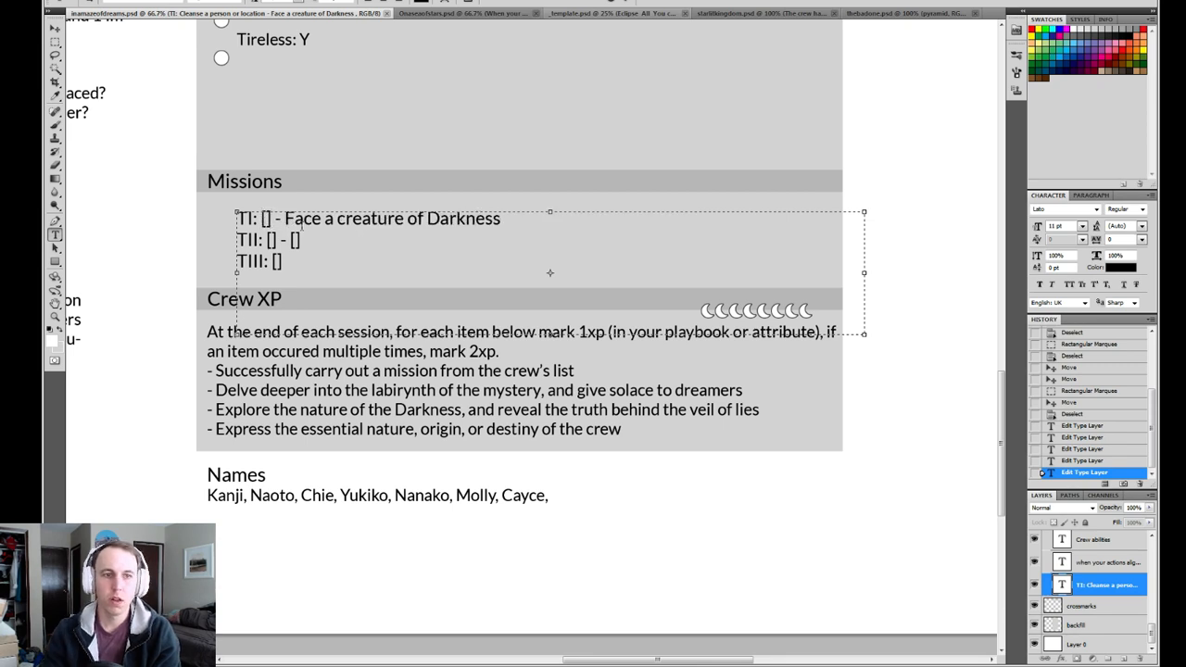
left_click_drag(283, 219, 506, 210)
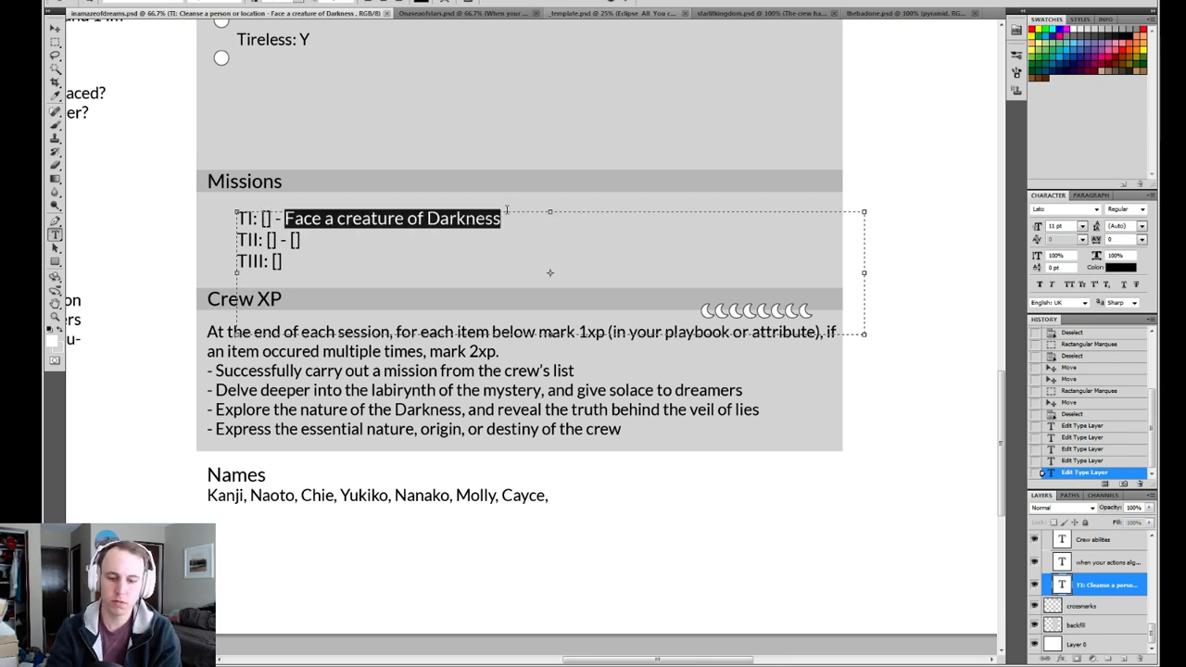
type("[] - [")
key("ctrl+Return")
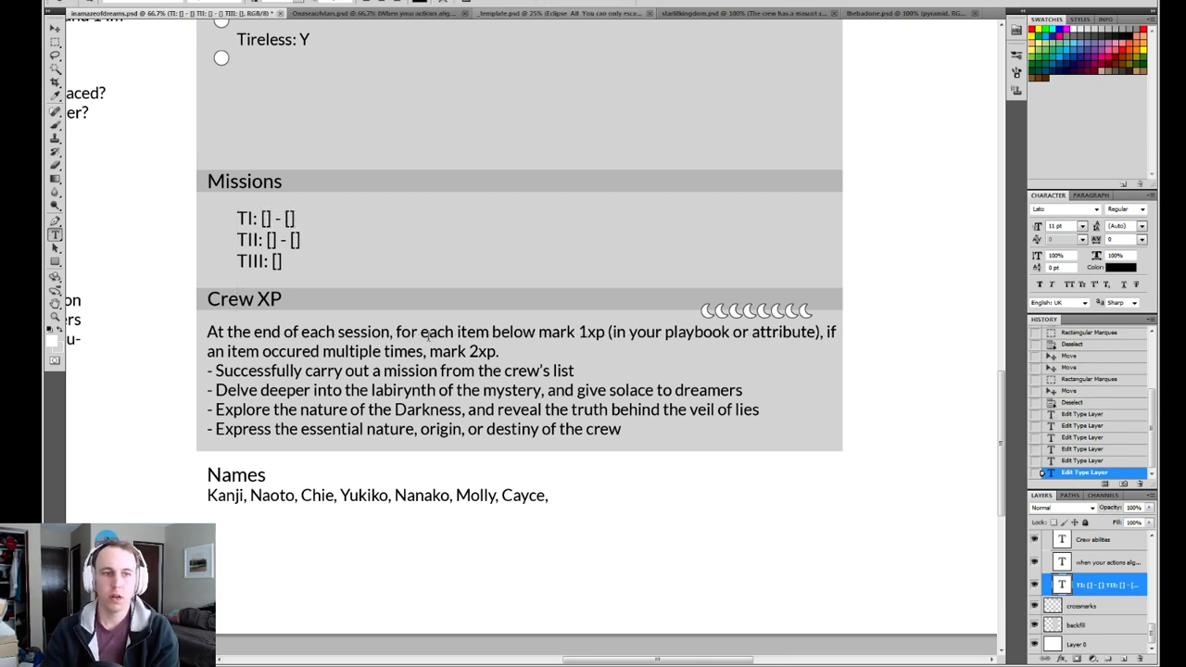
Review the Crew XP triggers by highlighting the Delve deeper and Explore the nature of the Darkness lines, leaving the text unedited.
left_click_drag(366, 403, 375, 359)
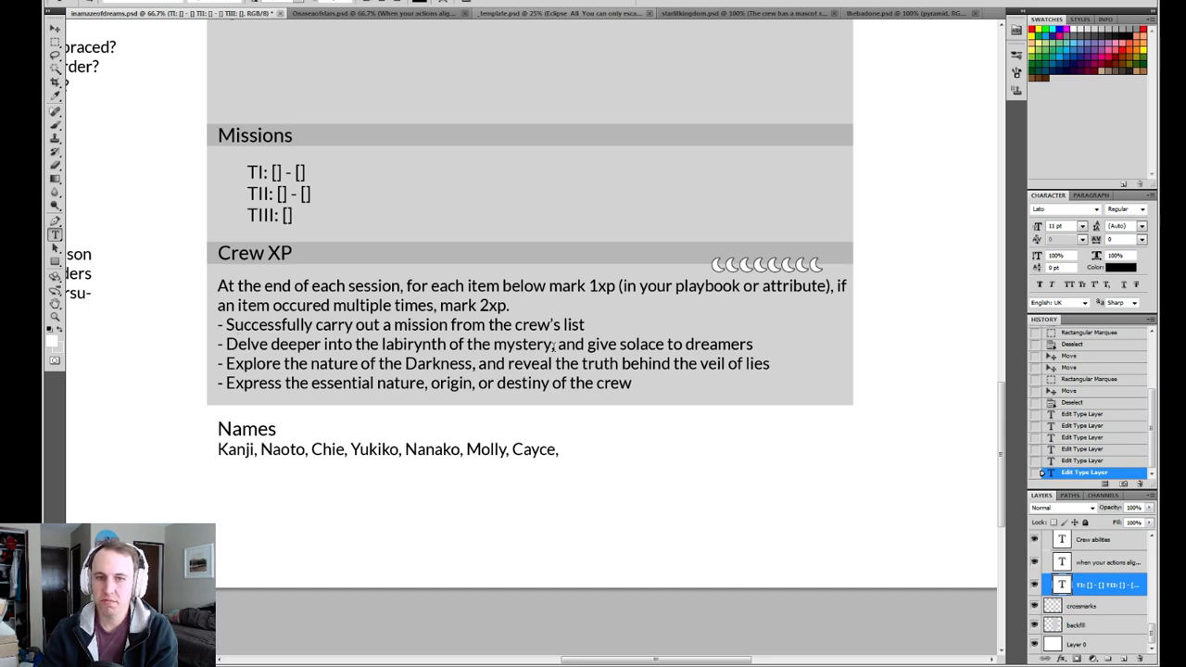
left_click(553, 344)
left_click_drag(553, 345, 183, 346)
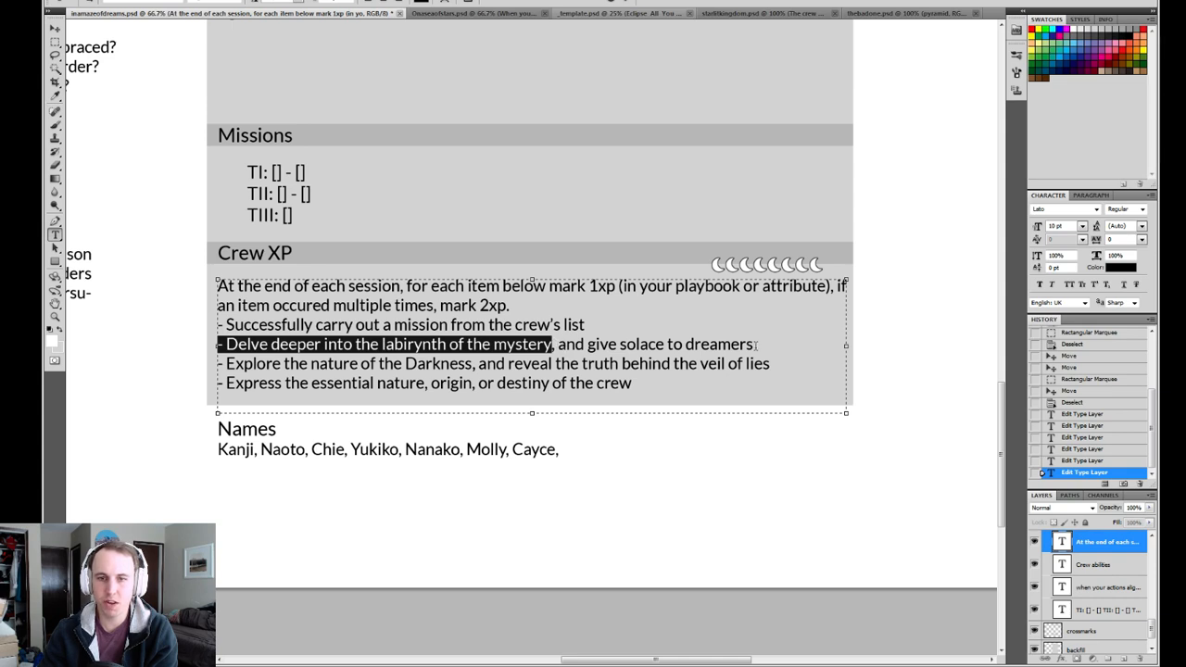
left_click_drag(755, 345, 553, 344)
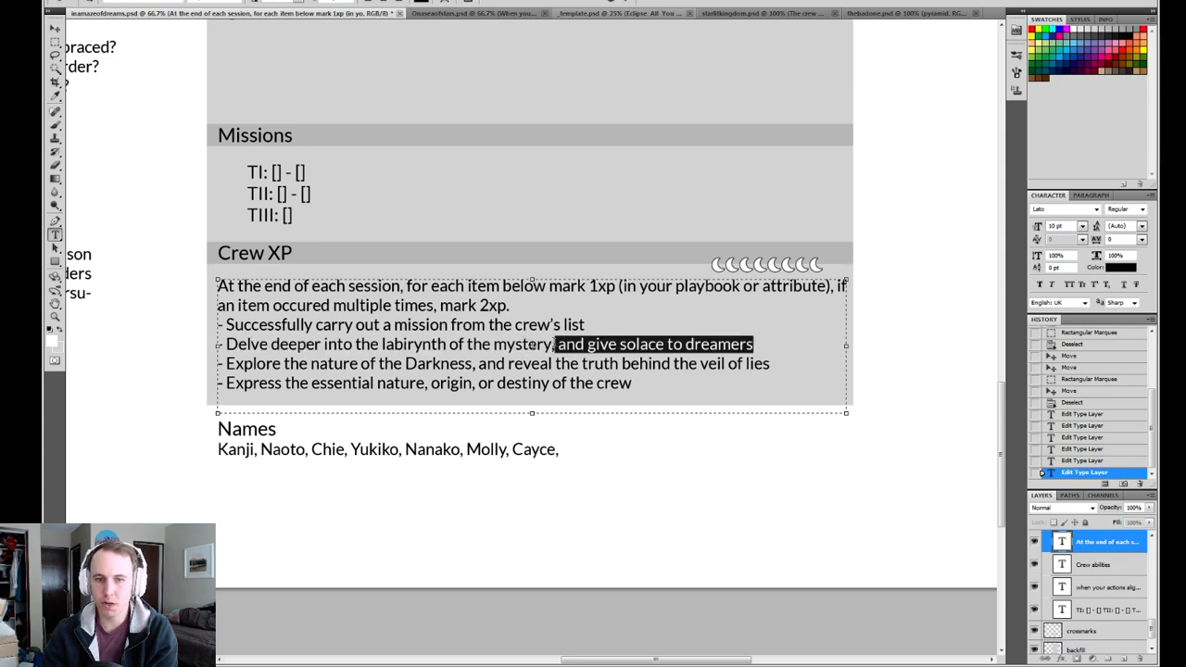
left_click_drag(781, 366, 182, 361)
left_click(473, 363)
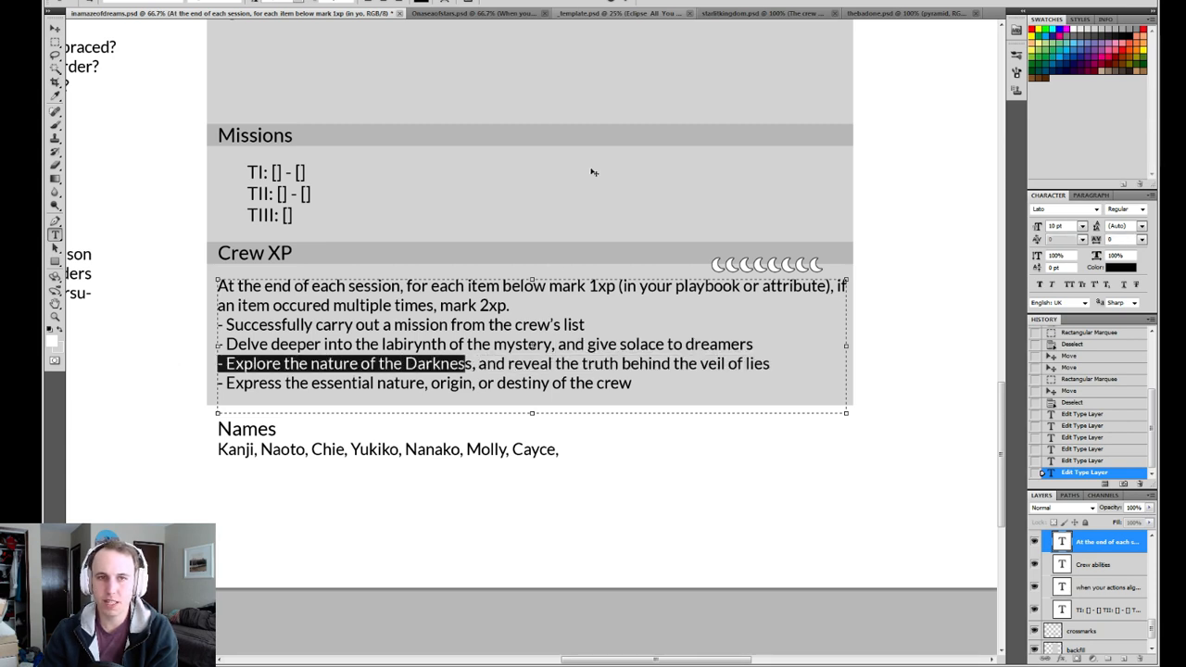
left_click(627, 3)
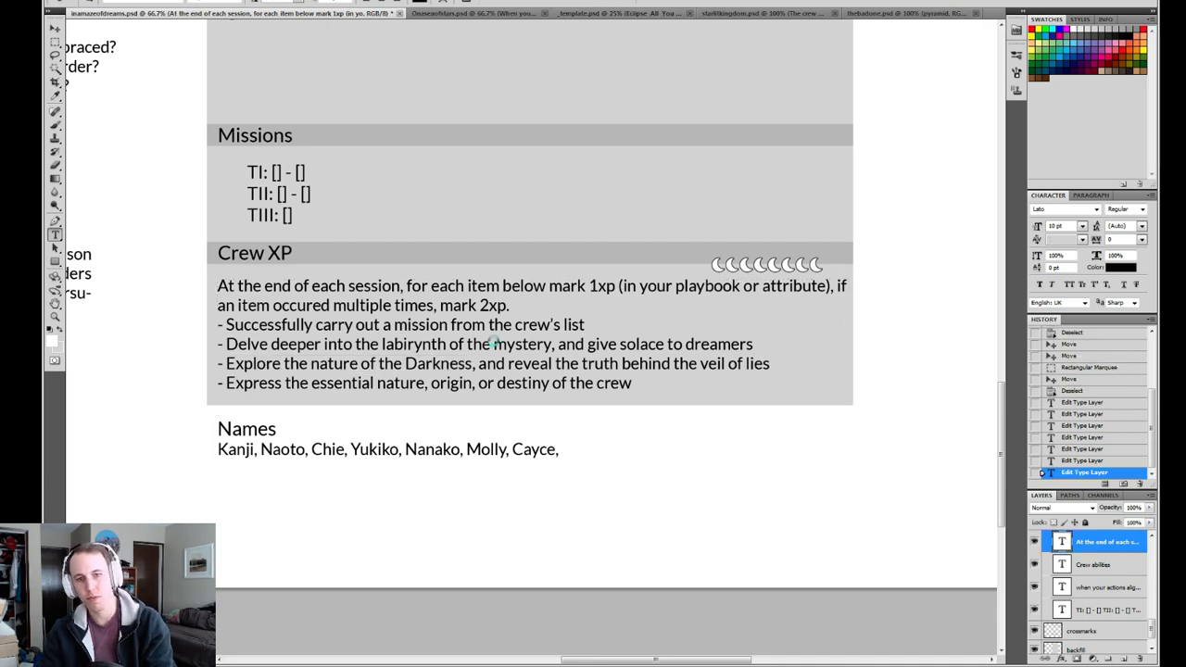
Review the unnamed crew ability about engagement rolls and crew XP for helping someone embrace their dream self, and save the sheet.
left_click_drag(598, 257, 627, 593)
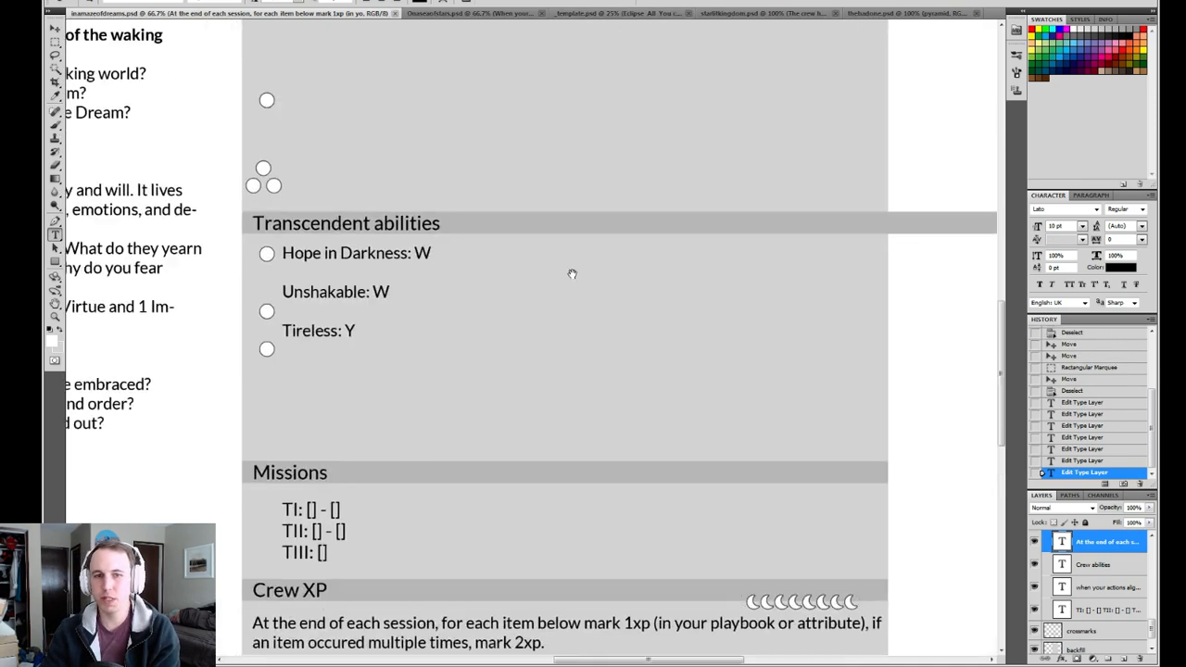
left_click_drag(571, 272, 580, 479)
mouse_move(569, 297)
left_mouse_down()
mouse_move(570, 450)
mouse_move(558, 317)
mouse_move(542, 330)
left_mouse_up()
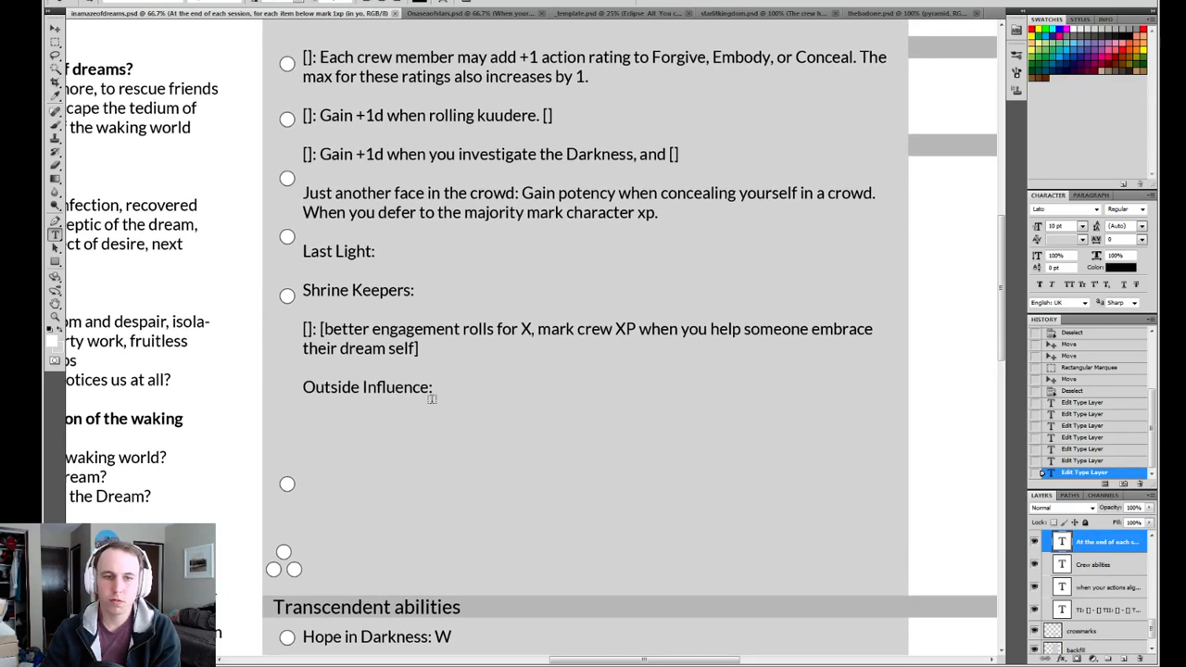
left_click_drag(414, 349, 325, 332)
left_click(356, 349)
left_click_drag(418, 348, 659, 330)
left_click(416, 350)
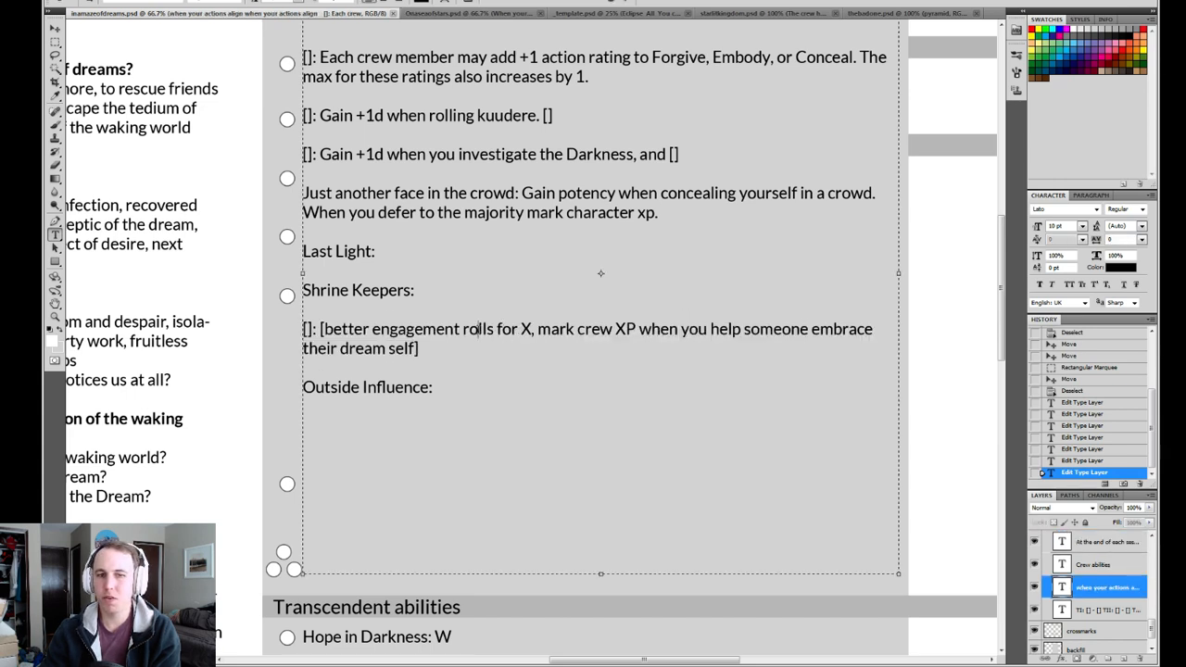
left_click_drag(416, 349, 638, 330)
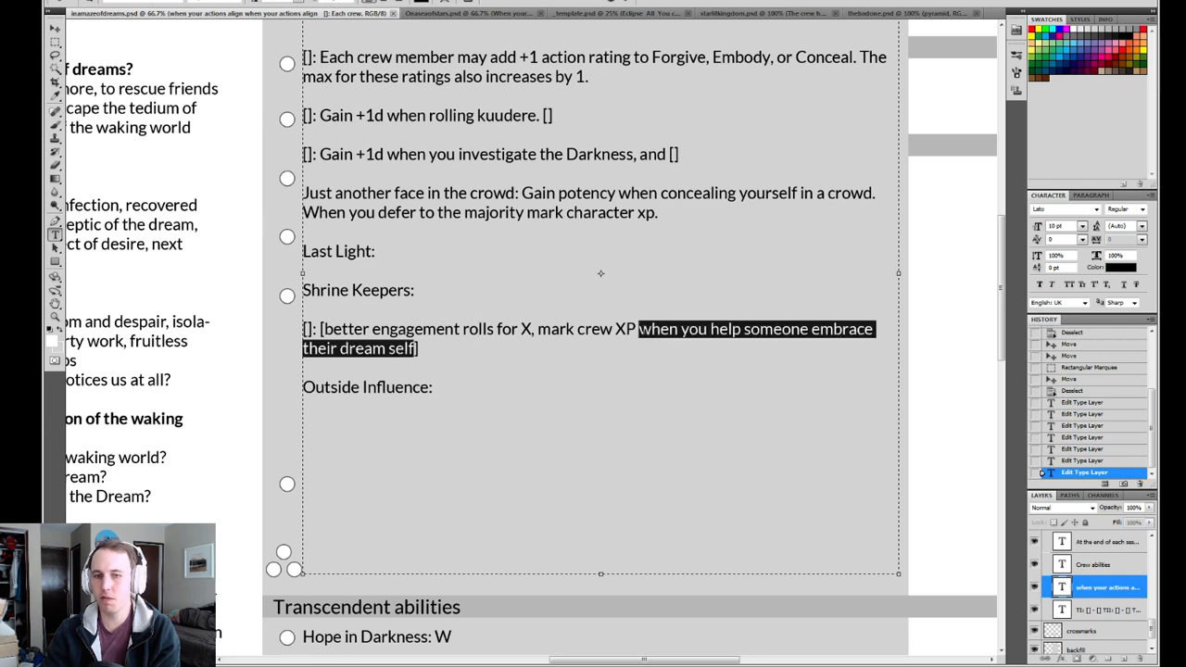
left_click(628, 3)
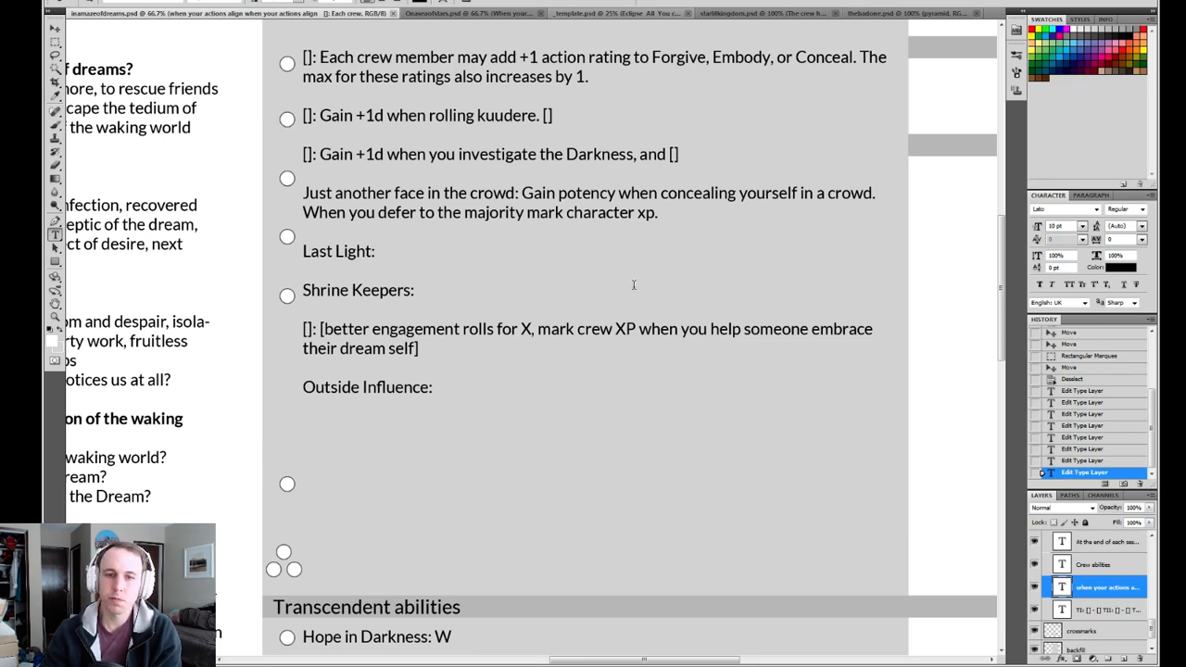
left_click_drag(536, 329, 321, 329)
left_click(629, 2)
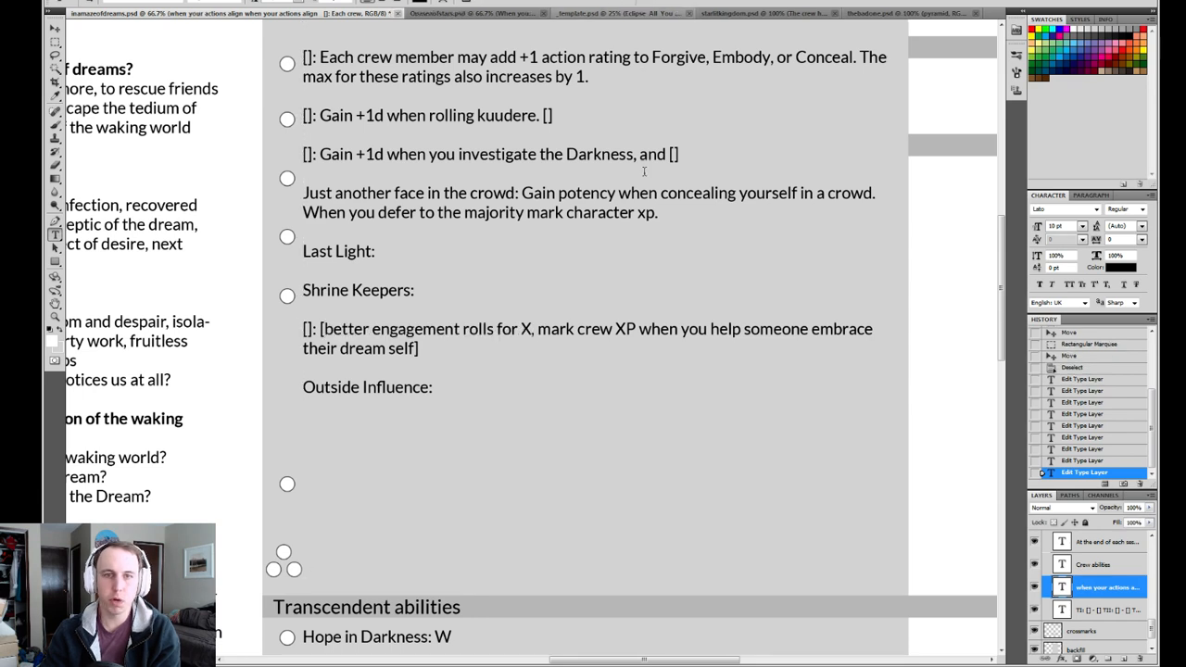
key("ctrl+s")
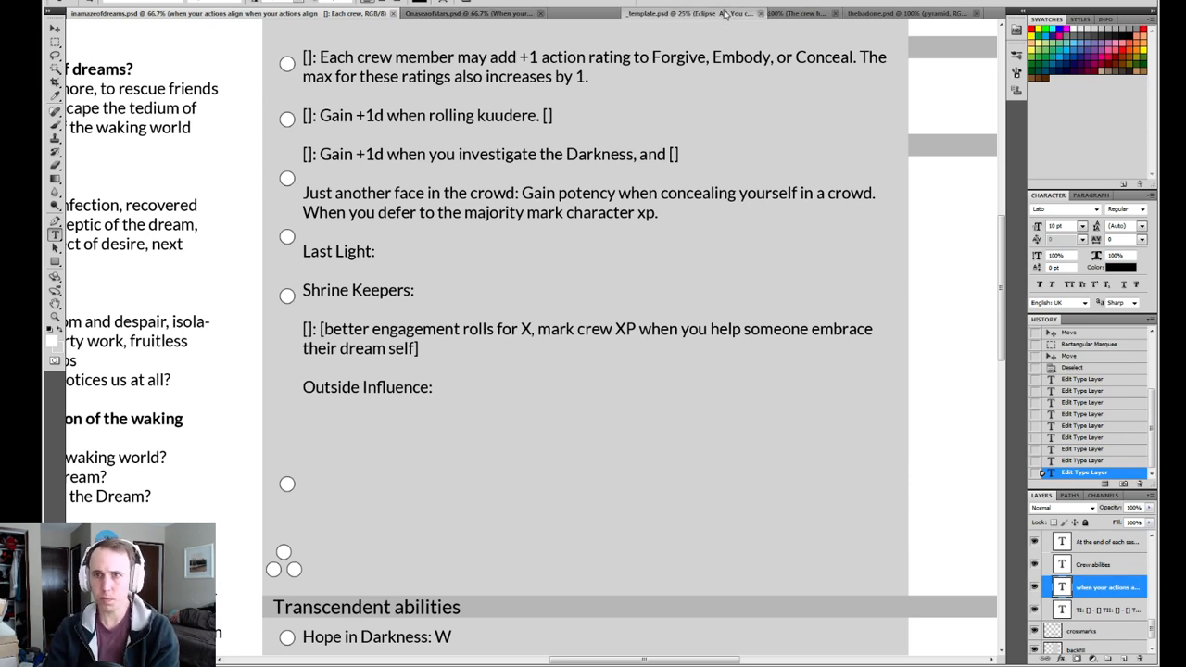
Place _template.psd last among the open documents, and examine the engagement roll wording of Night hunters in thebadone.psd.
left_click_drag(942, 14, 875, 16)
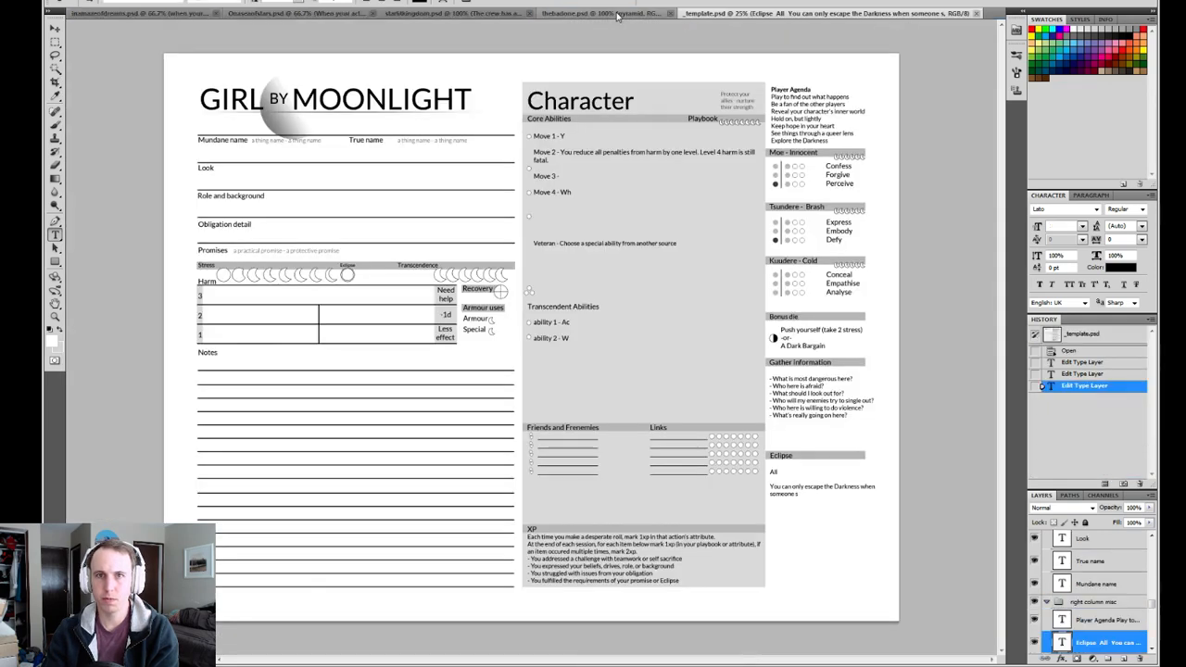
left_click(604, 14)
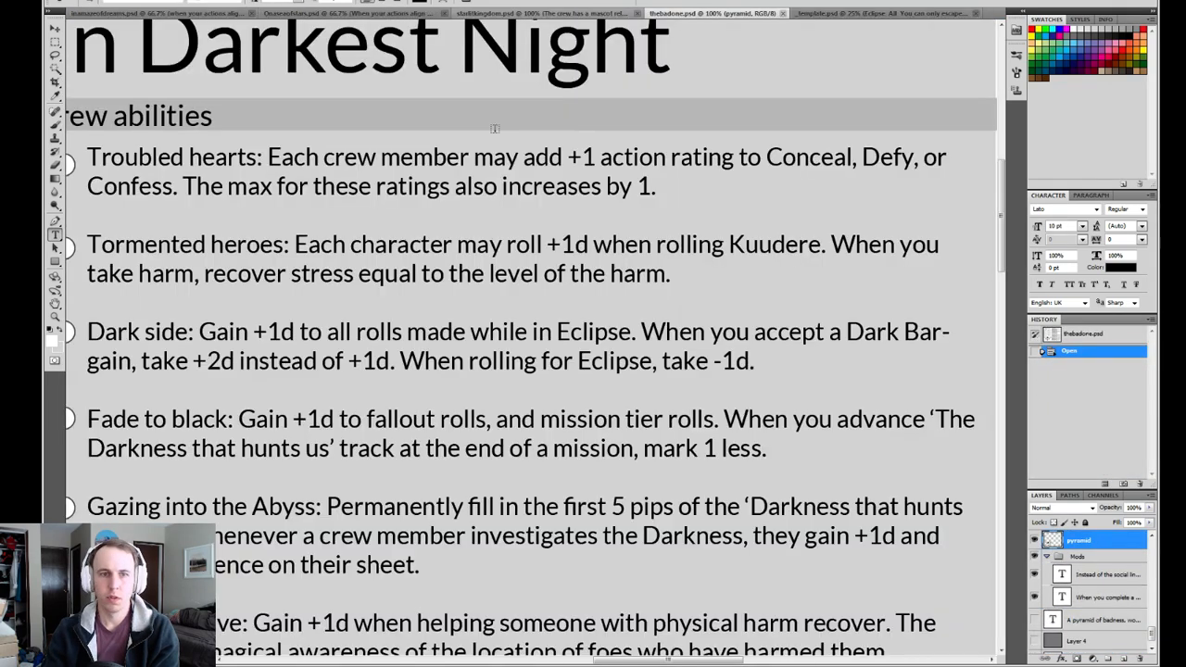
scroll(490, 417, "down", 5)
left_click_drag(490, 417, 490, 425)
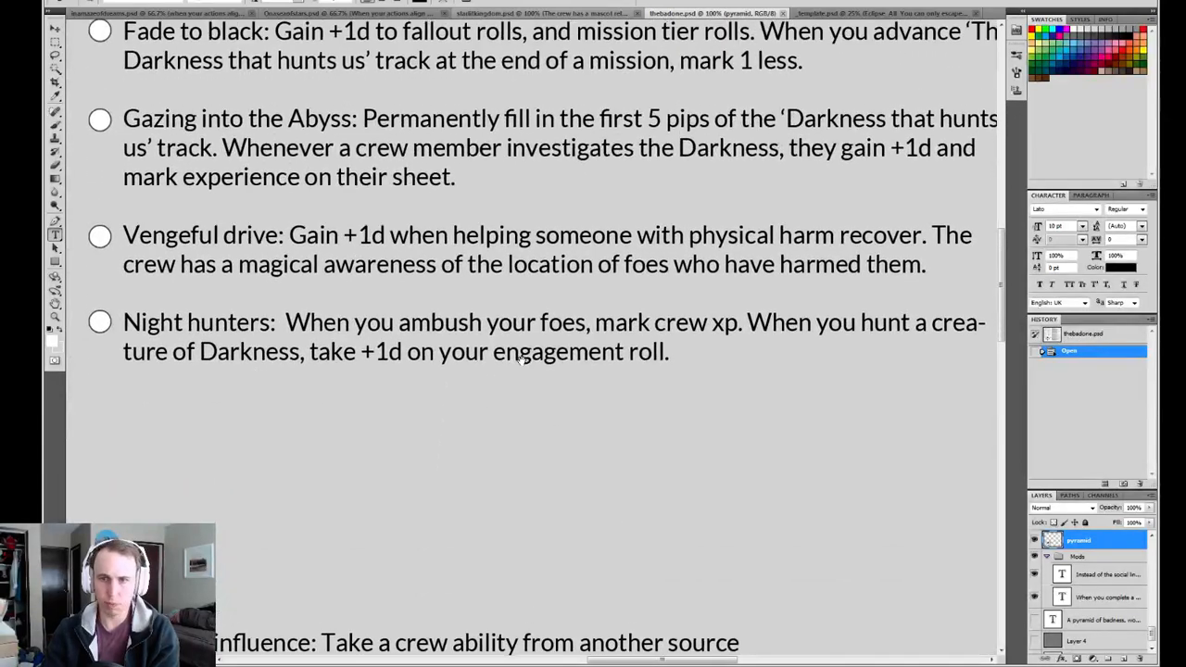
left_click_drag(525, 358, 512, 369)
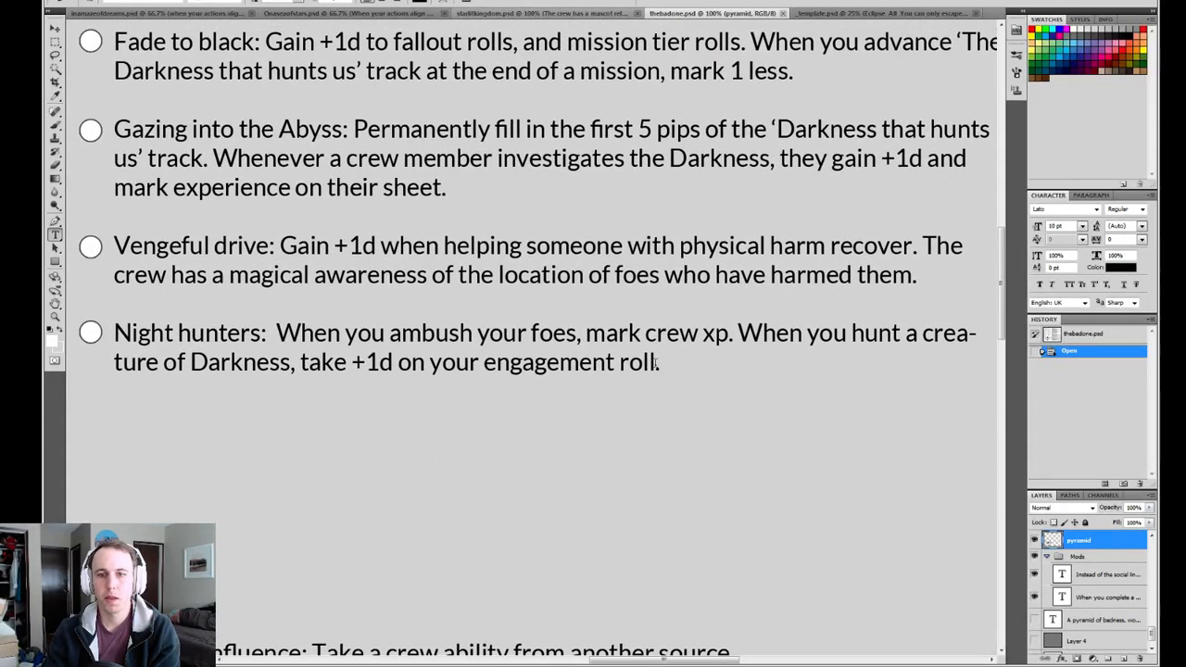
left_click_drag(658, 362, 732, 336)
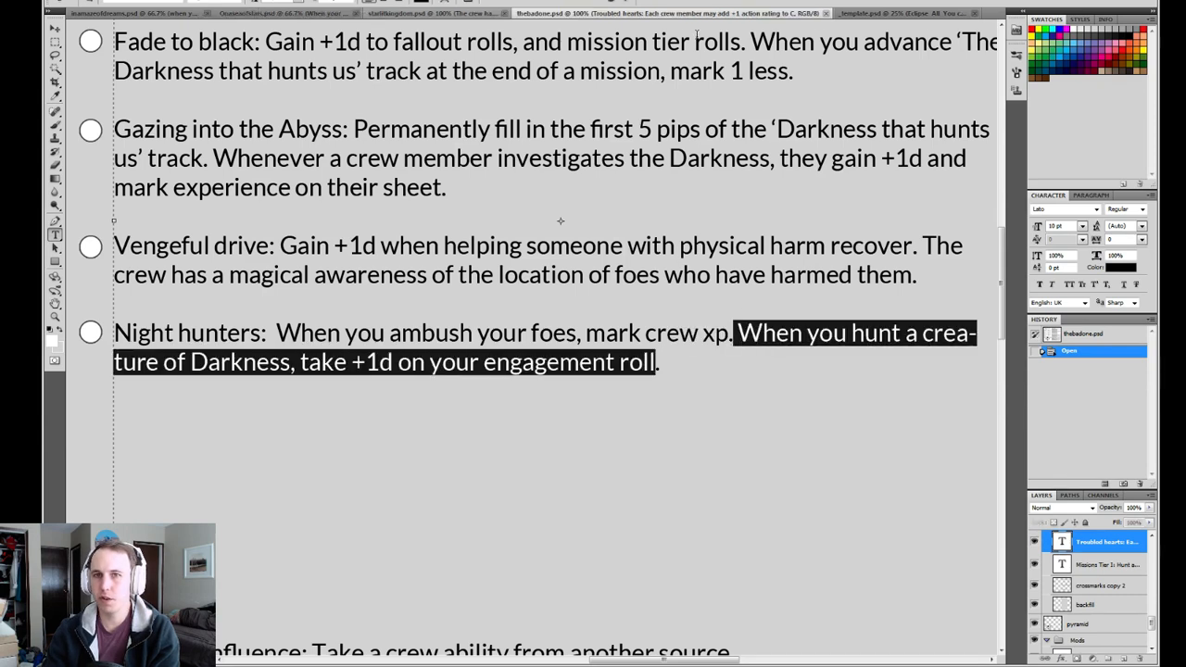
left_click(628, 2)
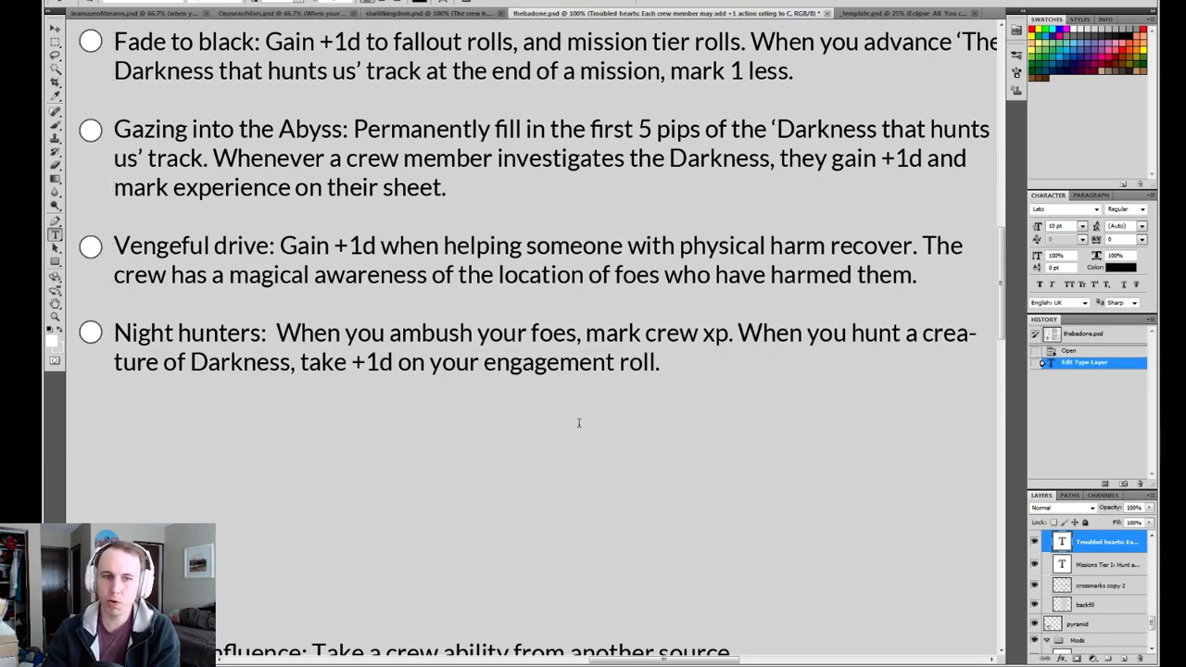
Check the Transcendent abilities and the tiered Missions list of the In Darkest Night sheet for reference.
scroll(578, 422, "down", 15)
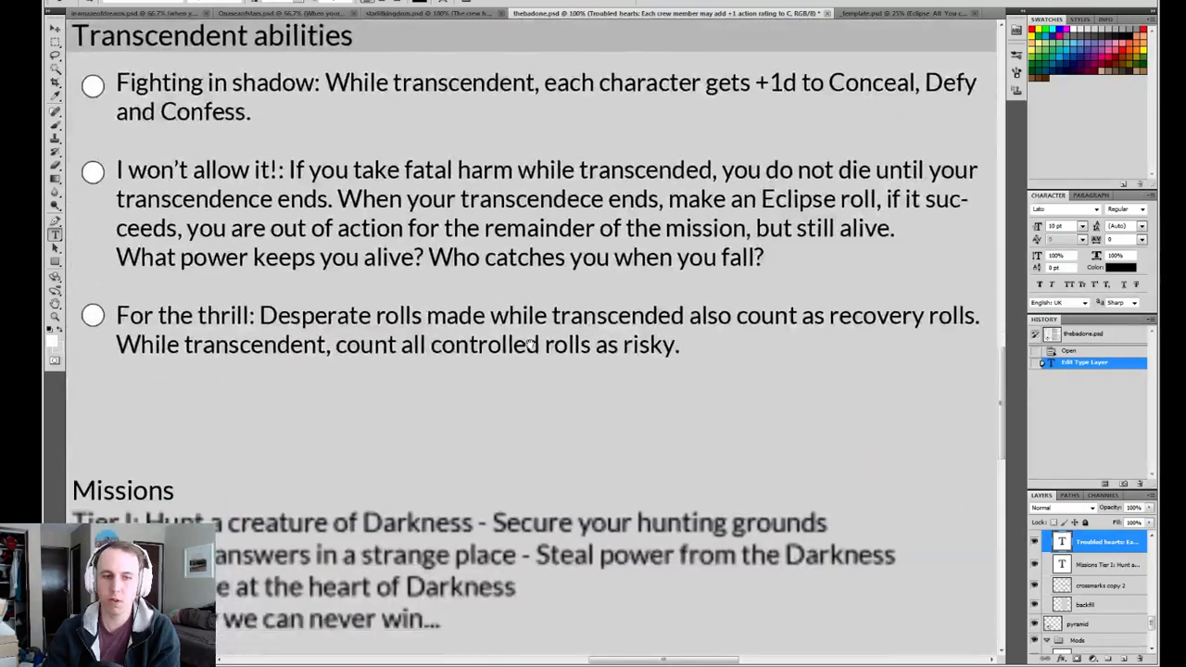
left_click_drag(514, 425, 185, 424)
left_click(629, 2)
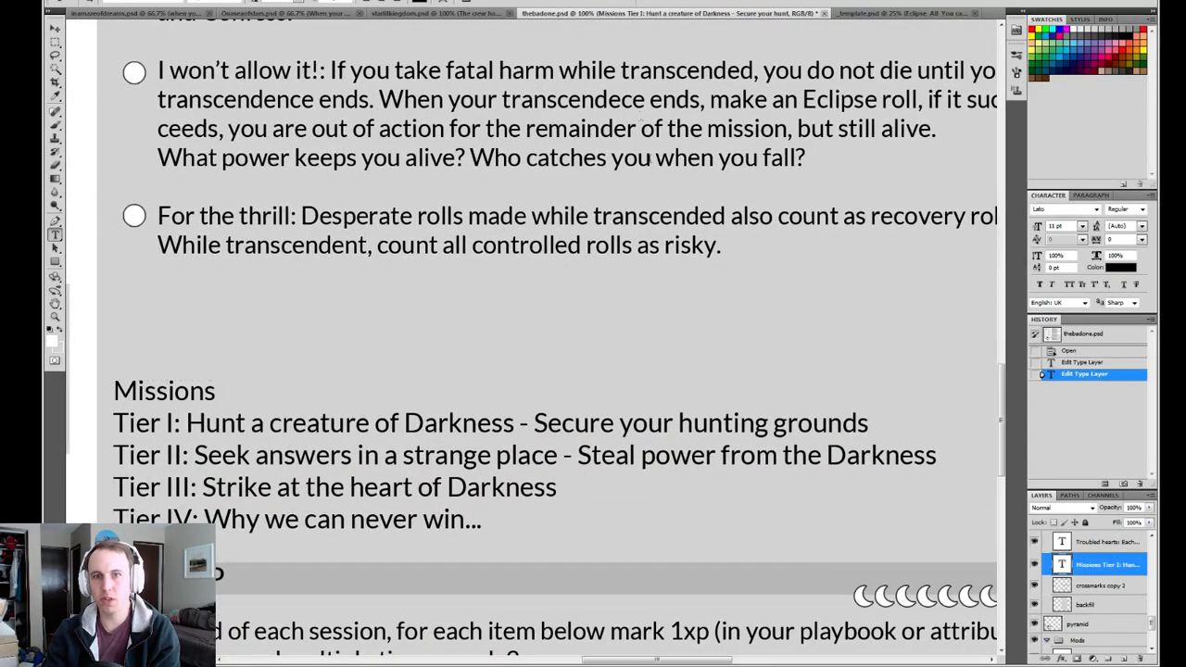
left_click_drag(681, 29, 609, 345)
scroll(610, 345, "up", 10)
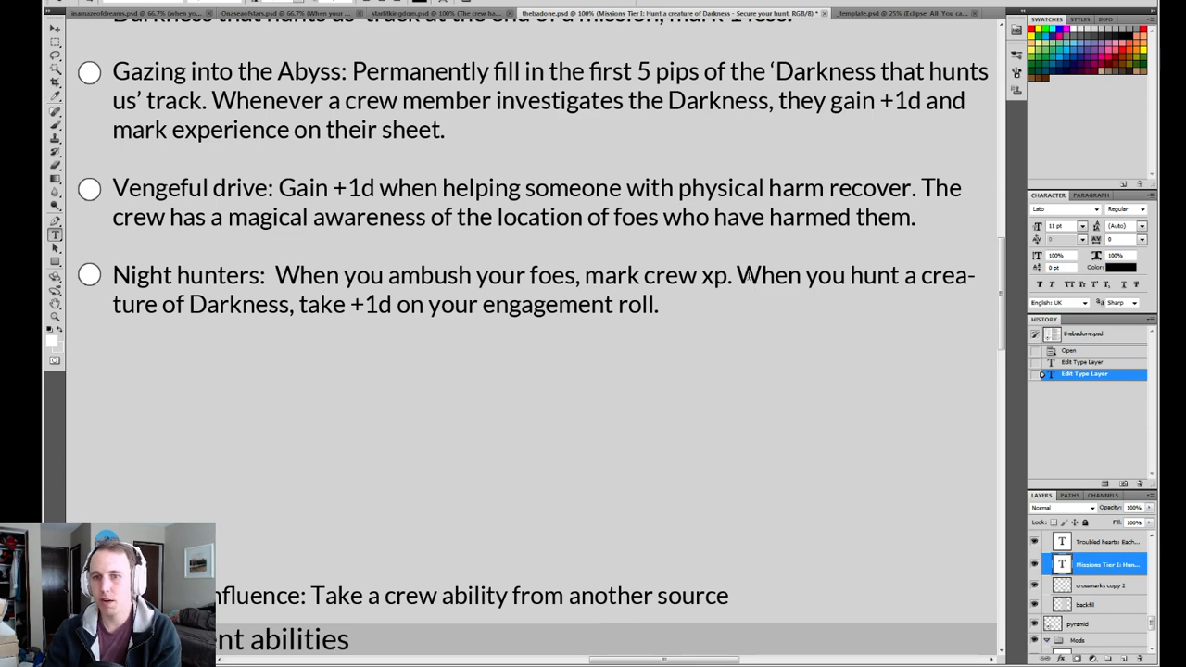
Examine the hunt, crew xp and +1d engagement roll wording of the Night hunters ability, and save thebadone.psd.
left_click_drag(851, 275, 902, 275)
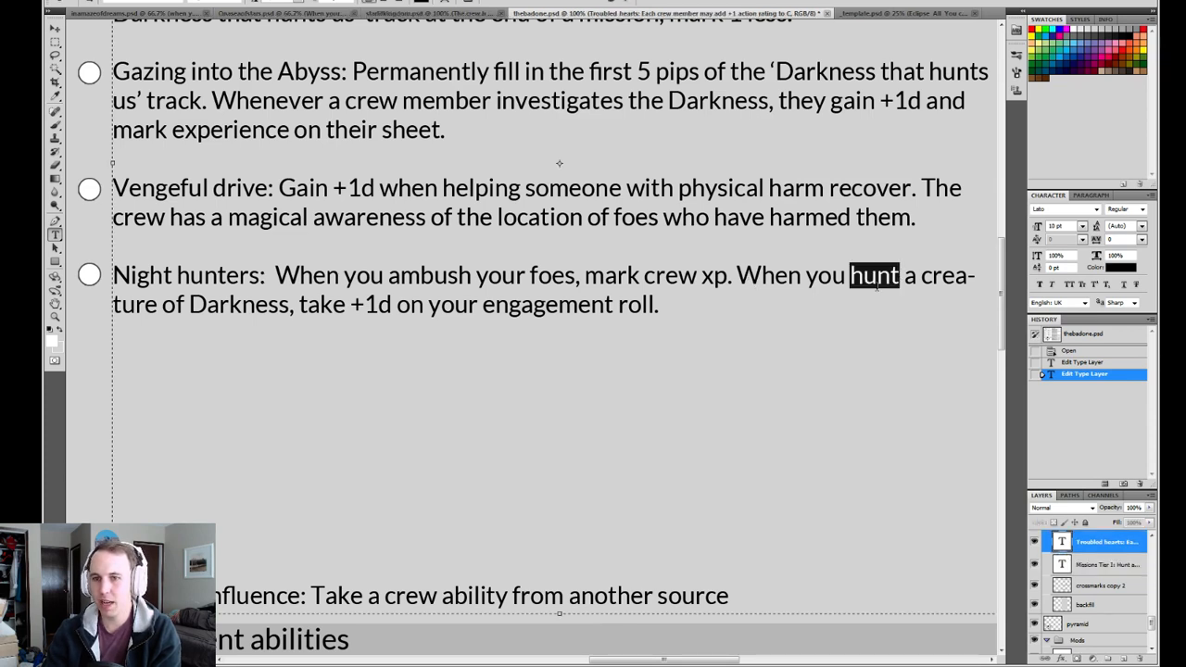
left_click(714, 275)
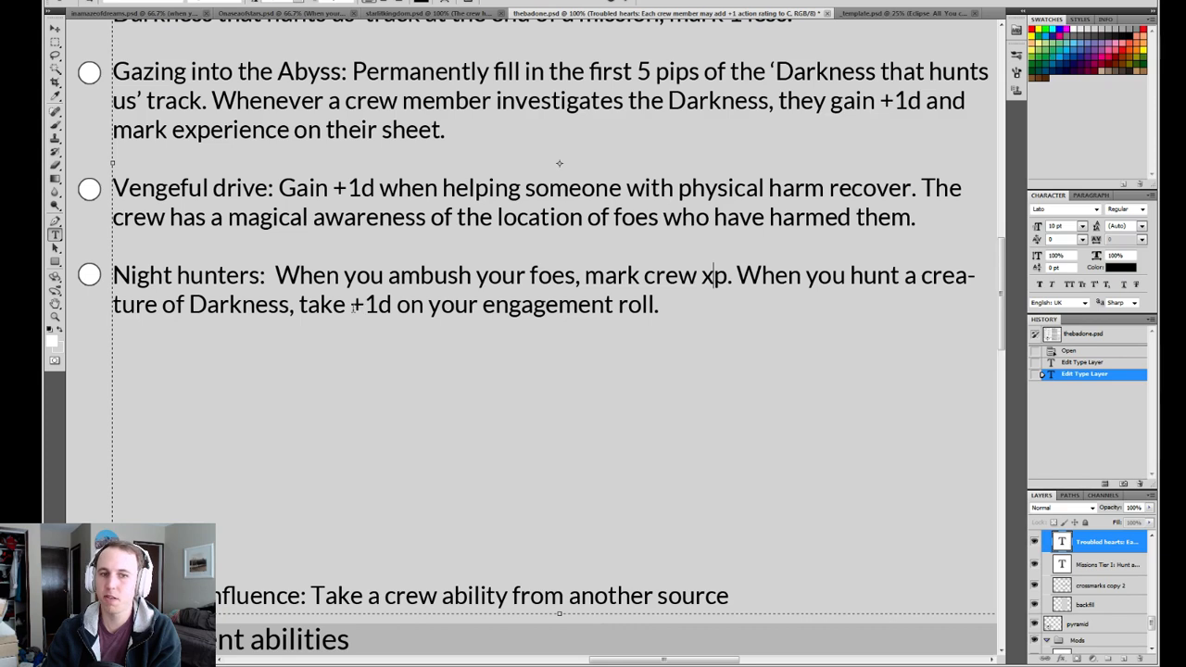
left_click_drag(332, 306, 600, 313)
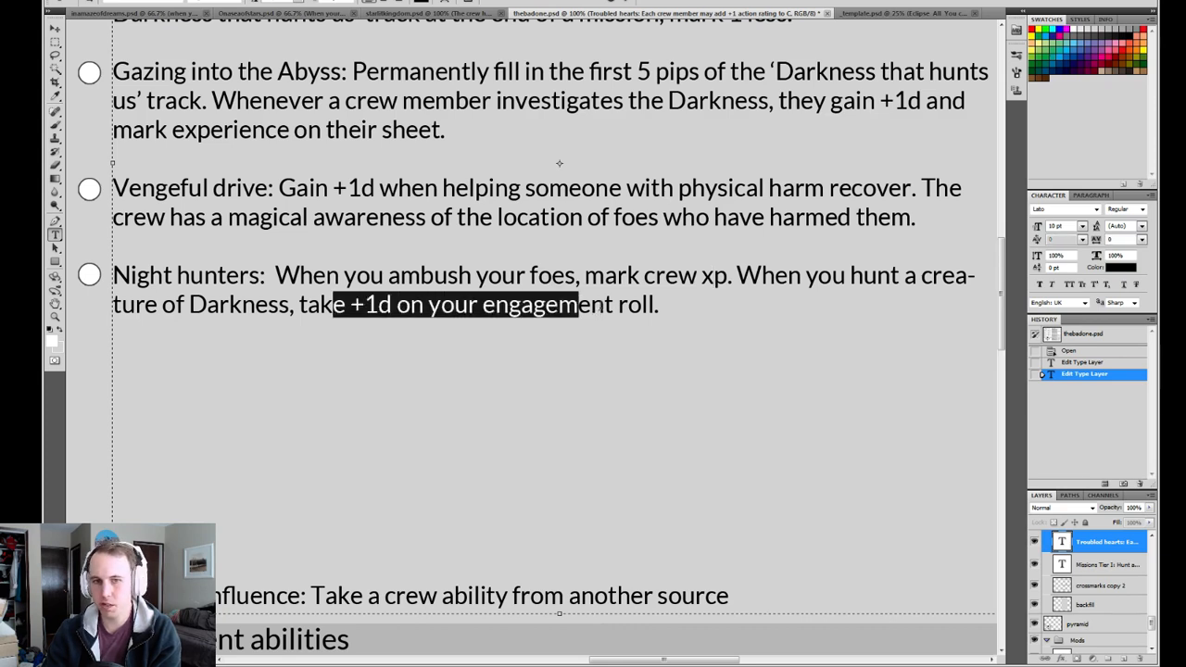
left_click_drag(726, 275, 298, 275)
left_click(627, 2)
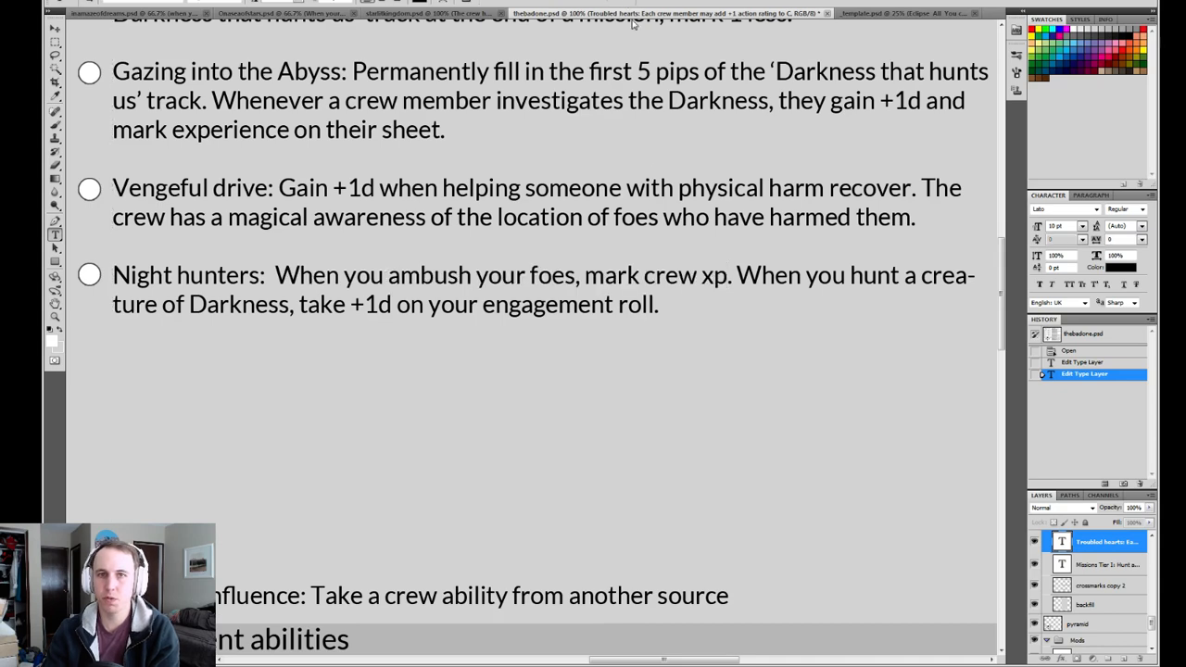
key("ctrl+s")
left_click_drag(381, 298, 389, 379)
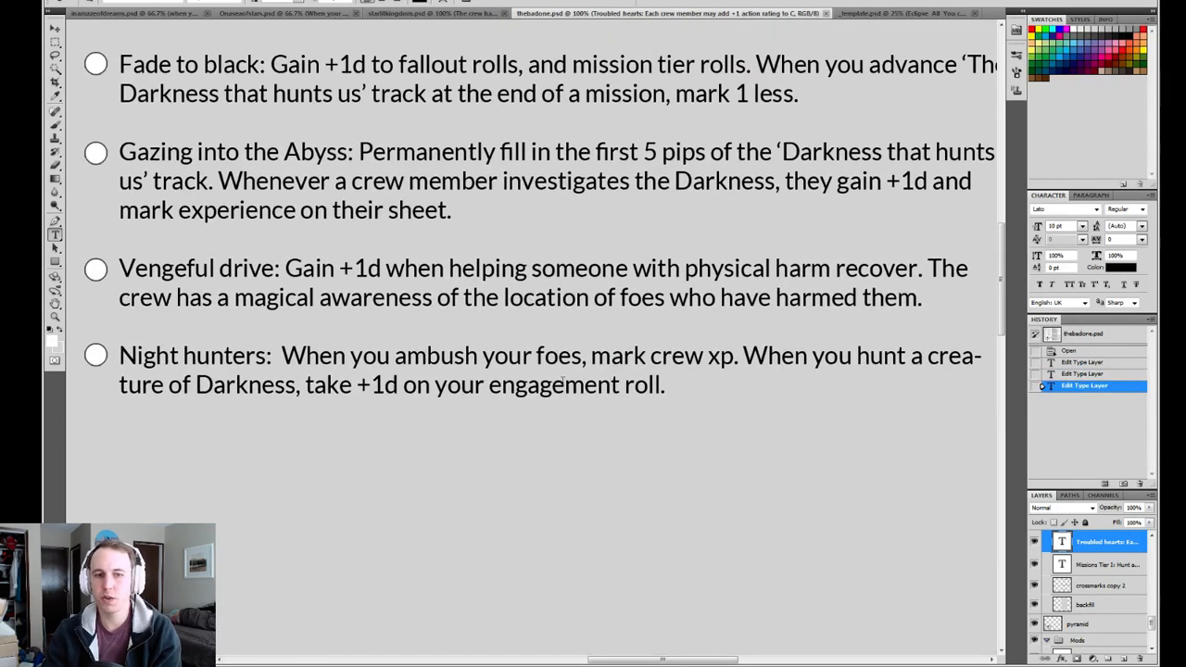
In starlitkingdom.psd, insert "a mission to" before "cleanse a person or location" in the Redemption crew ability.
left_click(435, 13)
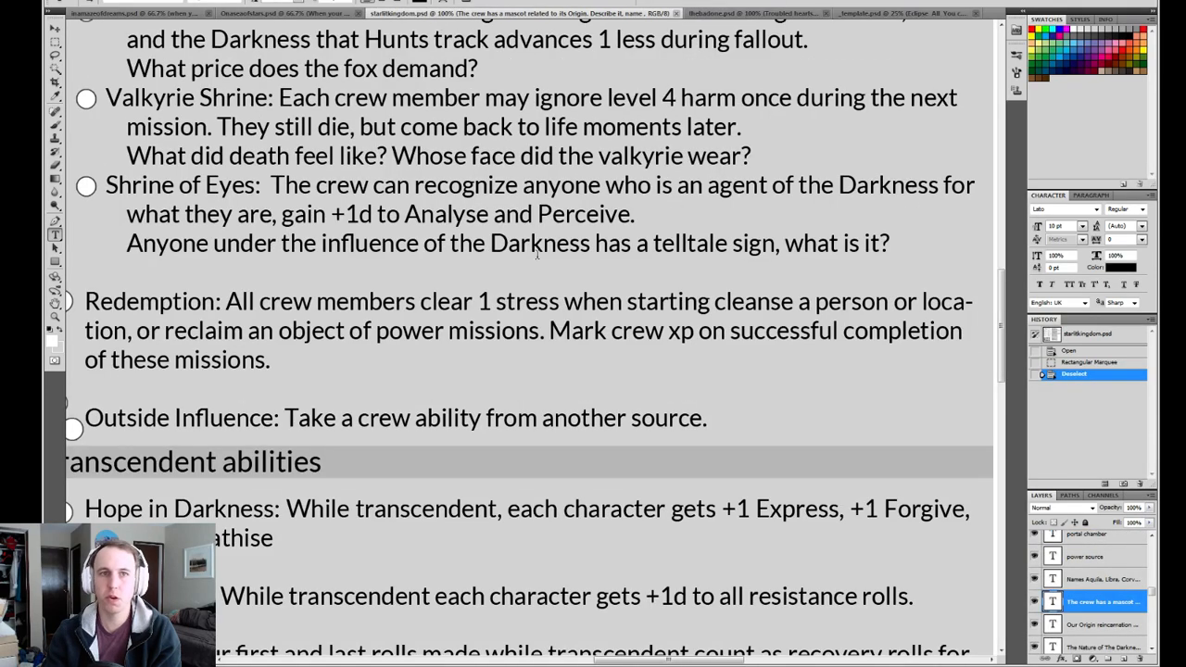
mouse_move(460, 361)
left_mouse_down()
mouse_move(538, 352)
mouse_move(468, 350)
left_mouse_up()
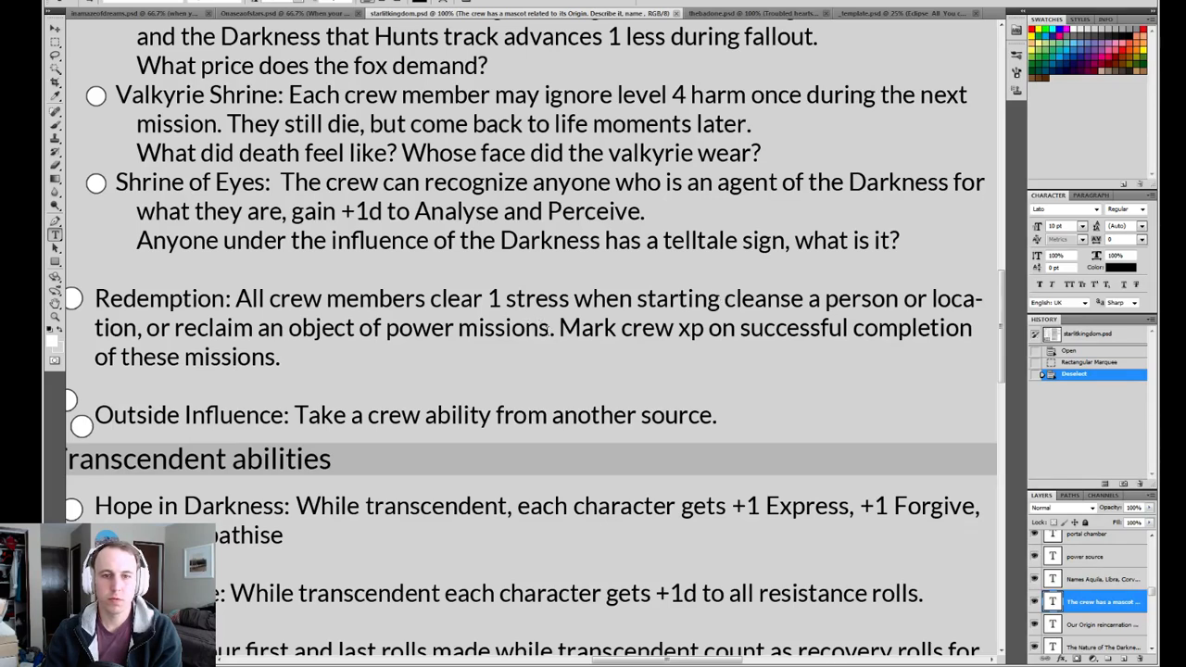
left_click_drag(552, 328, 458, 328)
left_click(458, 327)
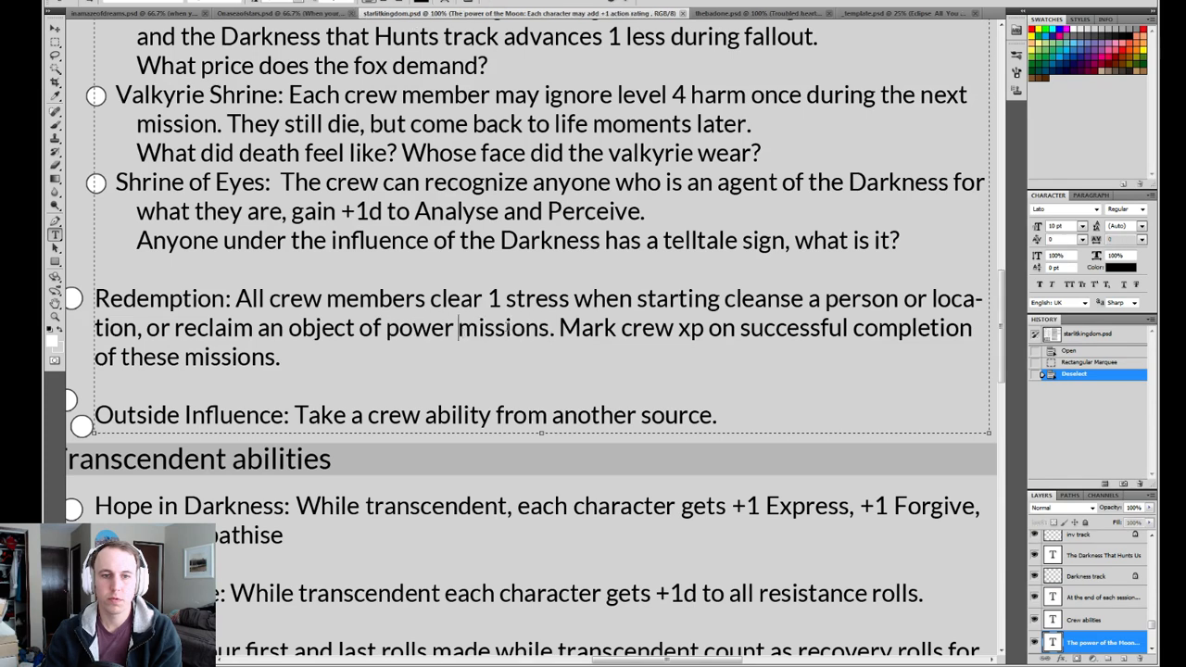
left_click(720, 298)
type("a")
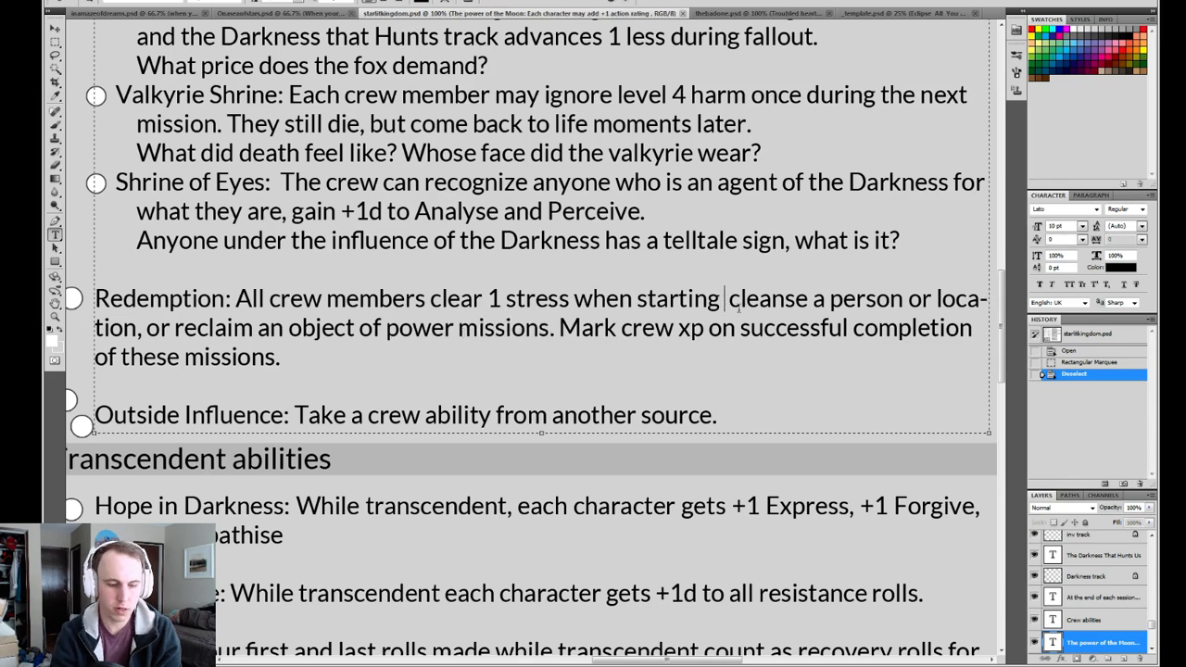
type(" mission to")
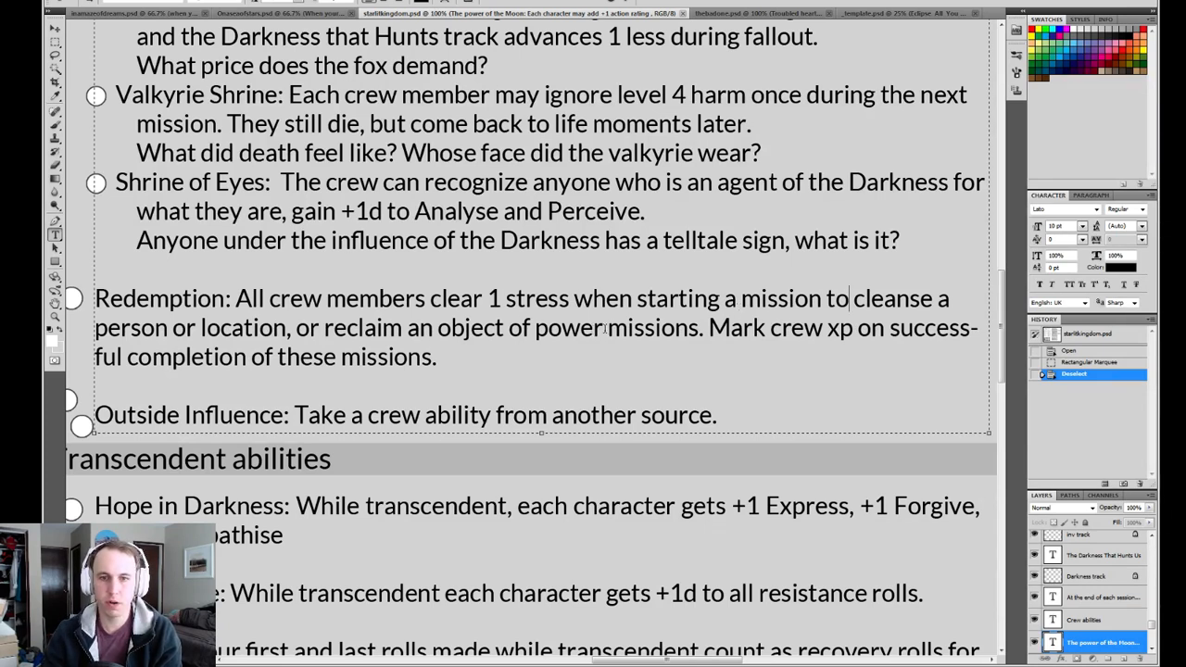
Remove the word "missions" after "object of power" in the Redemption ability and commit the text.
left_click_drag(607, 328, 699, 328)
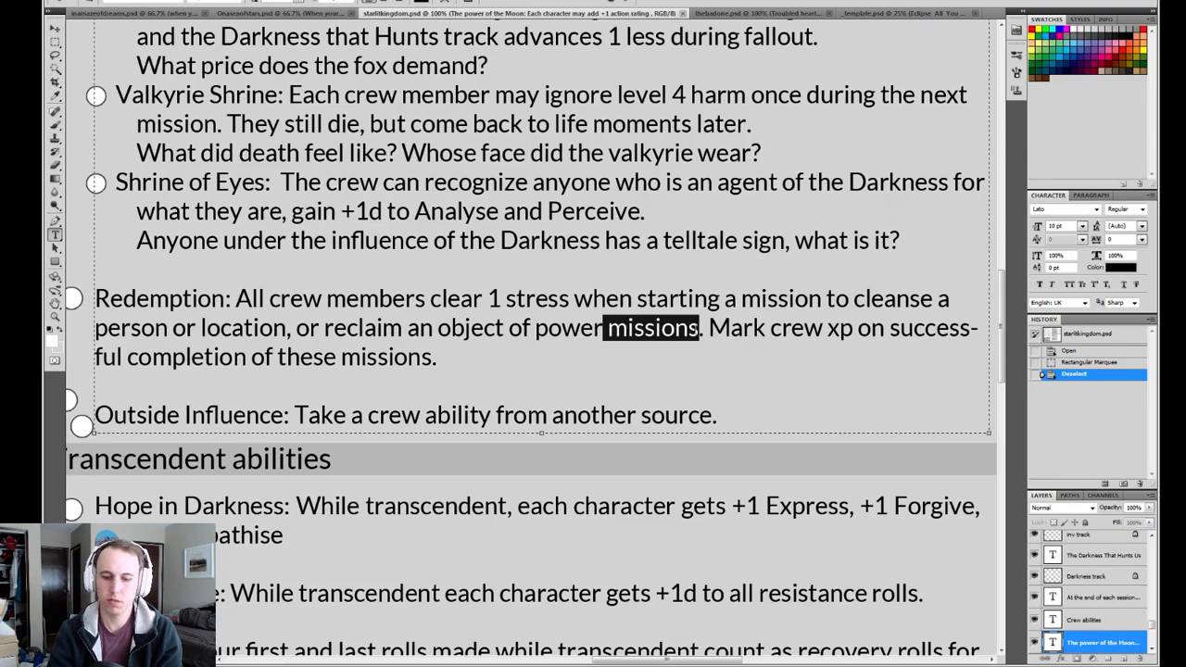
key("BackSpace")
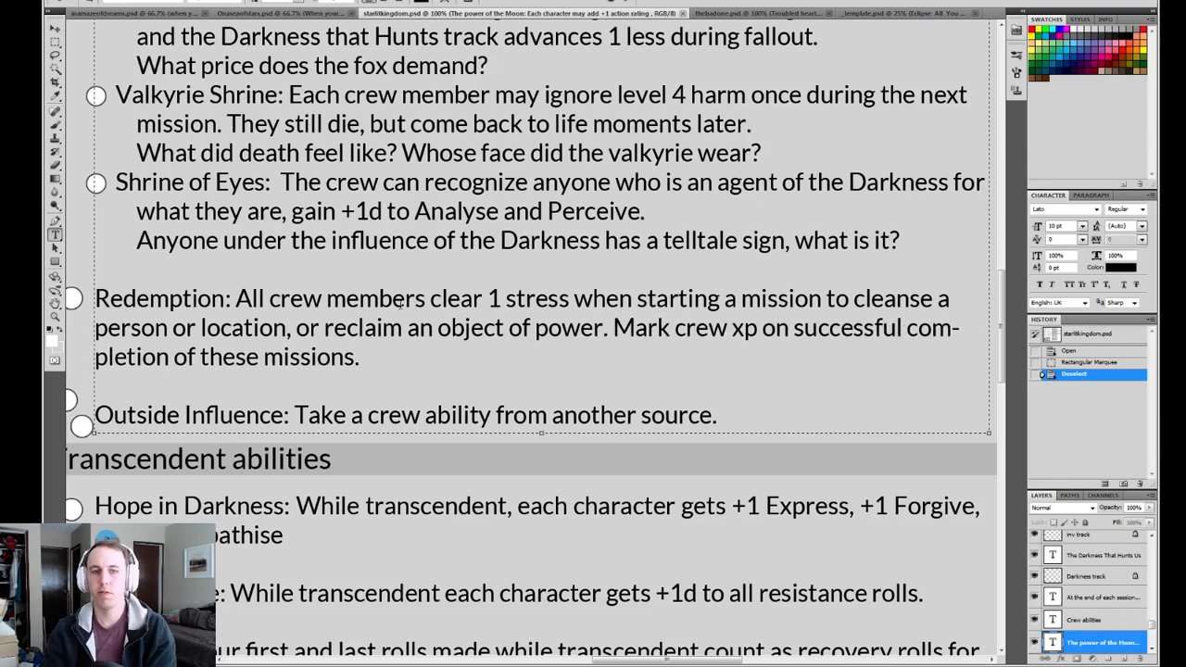
key("ctrl+Return")
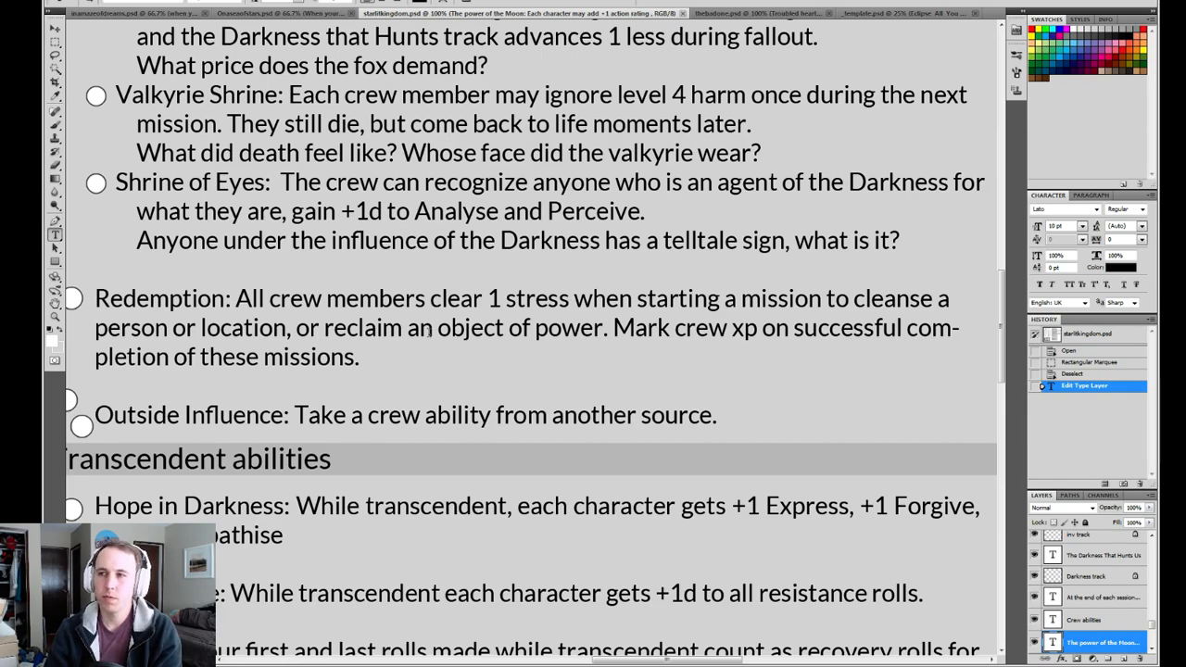
Review the Transcendent abilities and the Redemption ability's mission conditions and crew xp wording in starlitkingdom.psd.
left_click_drag(439, 424, 472, 204)
left_click_drag(429, 443, 447, 370)
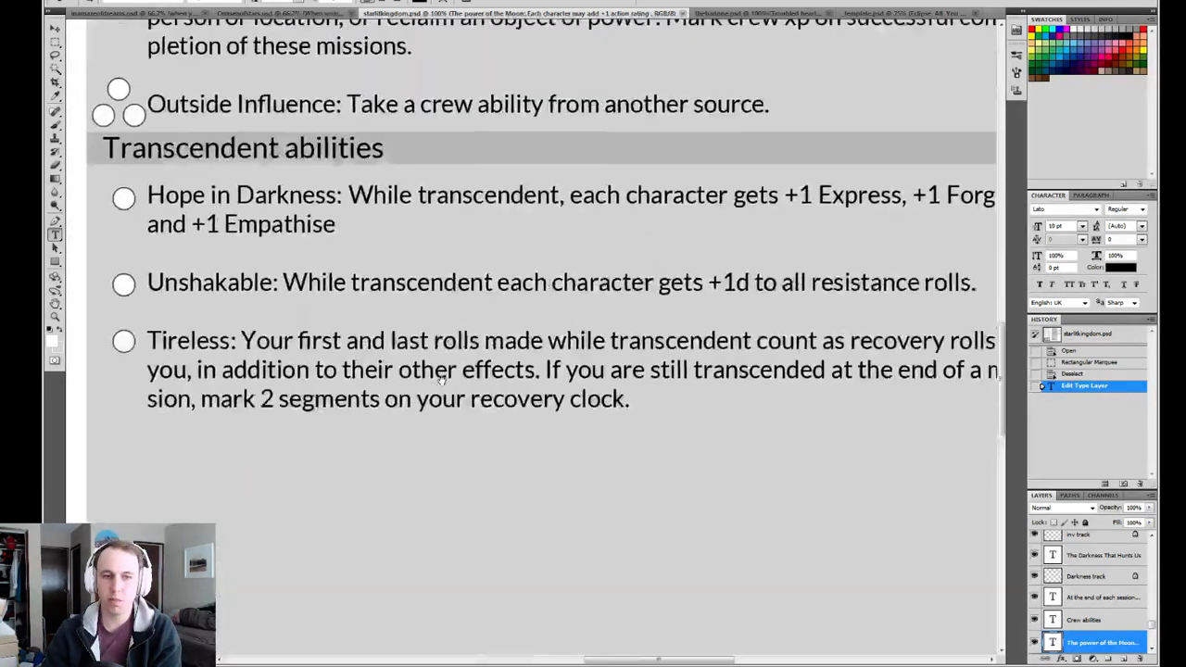
left_click_drag(495, 93, 445, 349)
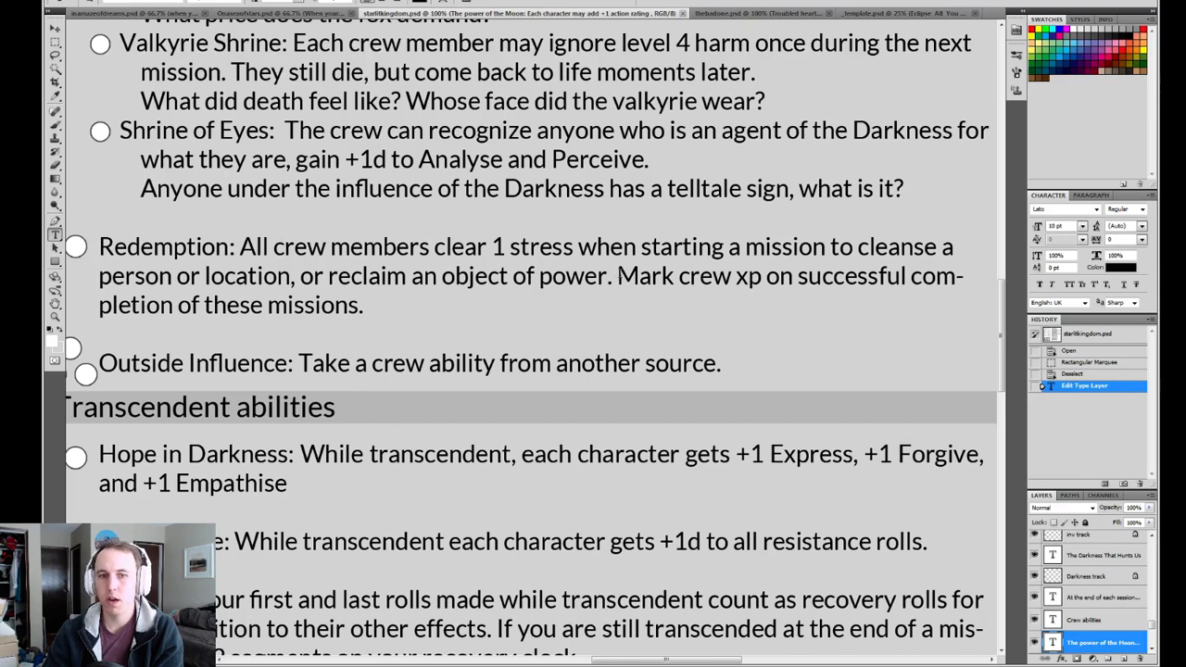
left_click_drag(611, 276, 313, 276)
left_click(425, 276)
left_click(607, 276)
left_click(647, 271)
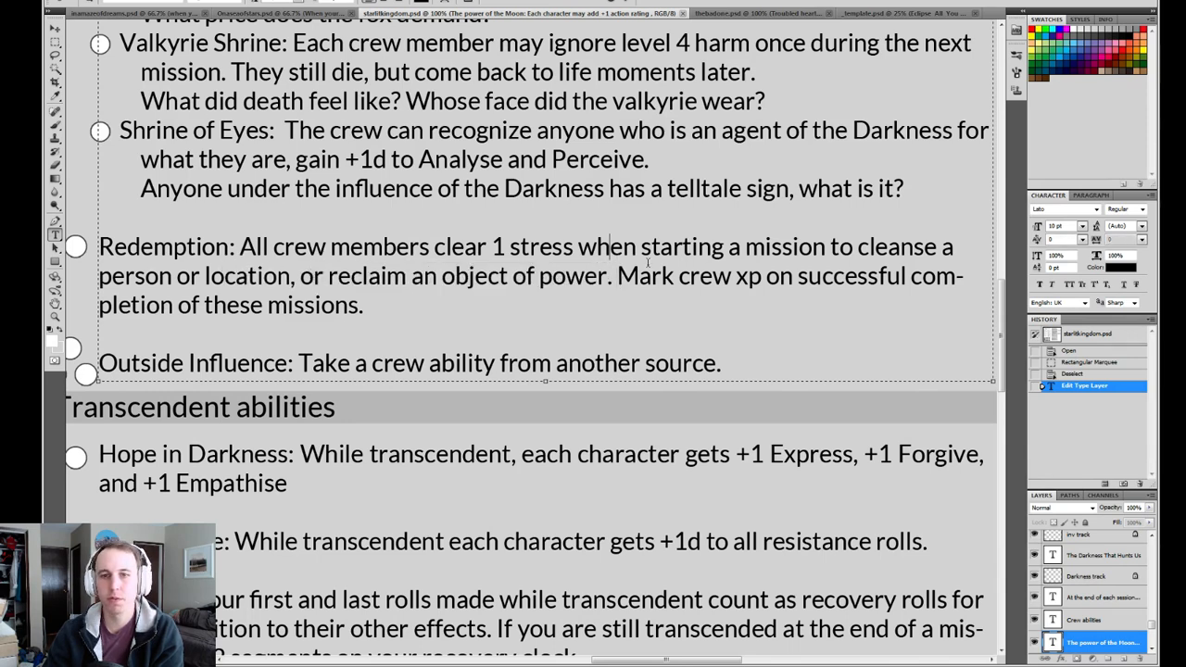
left_click(618, 276)
left_click_drag(617, 276, 363, 306)
left_click(339, 307)
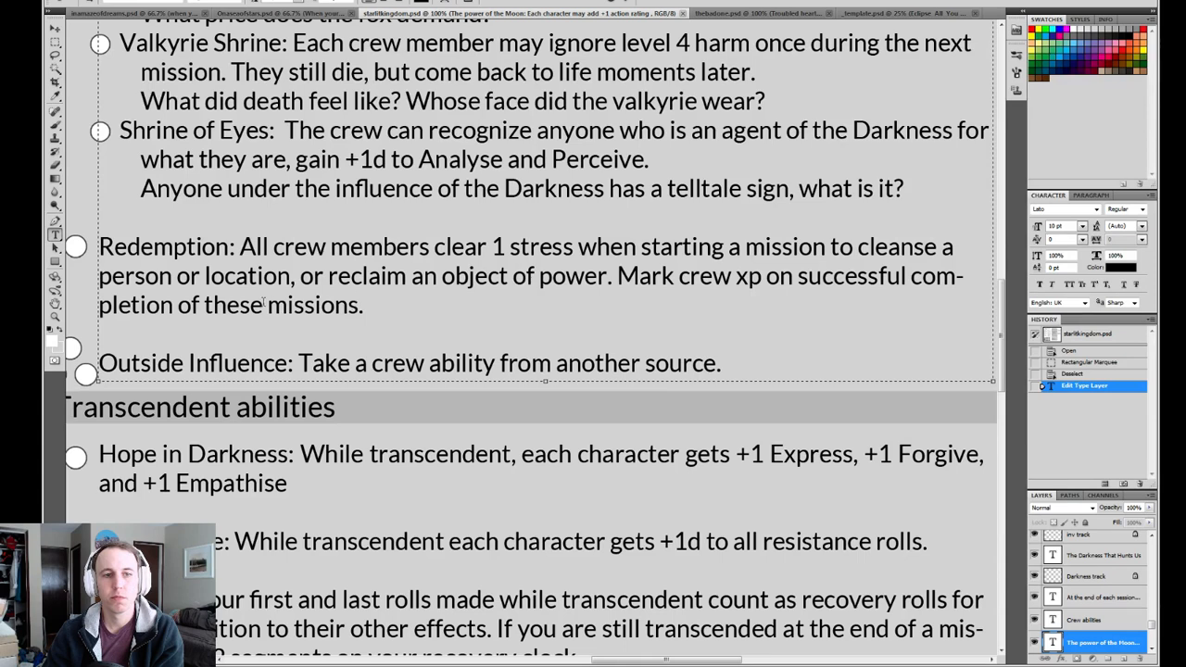
left_click_drag(265, 306, 203, 307)
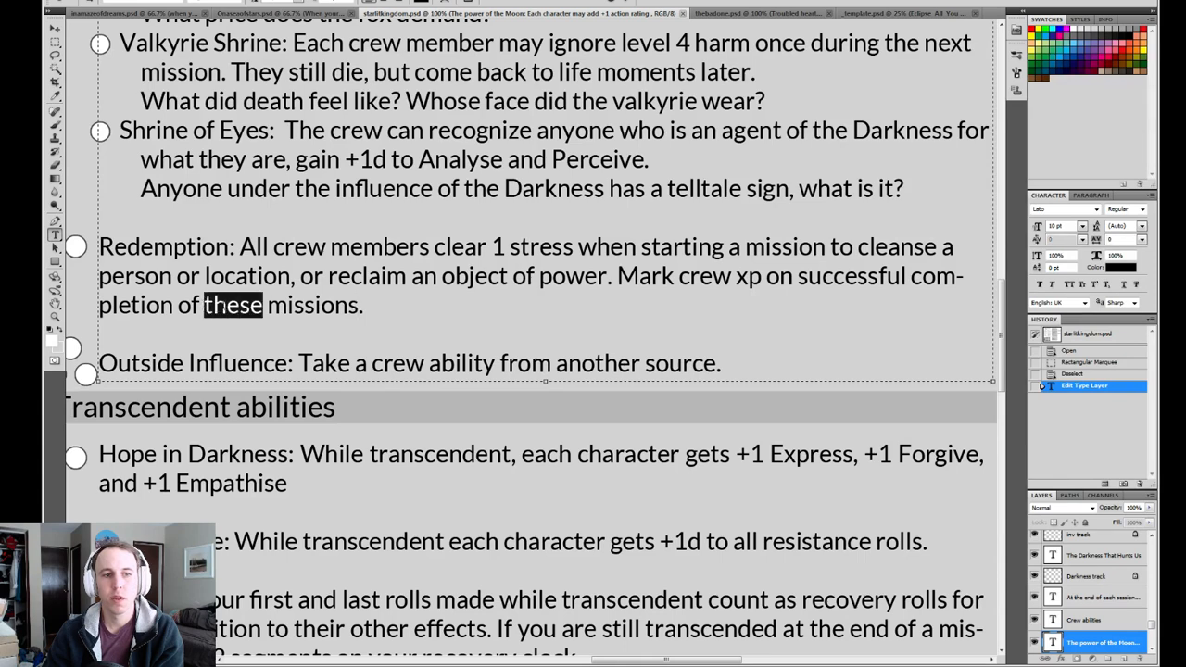
left_click_drag(335, 306, 359, 308)
left_click(359, 308)
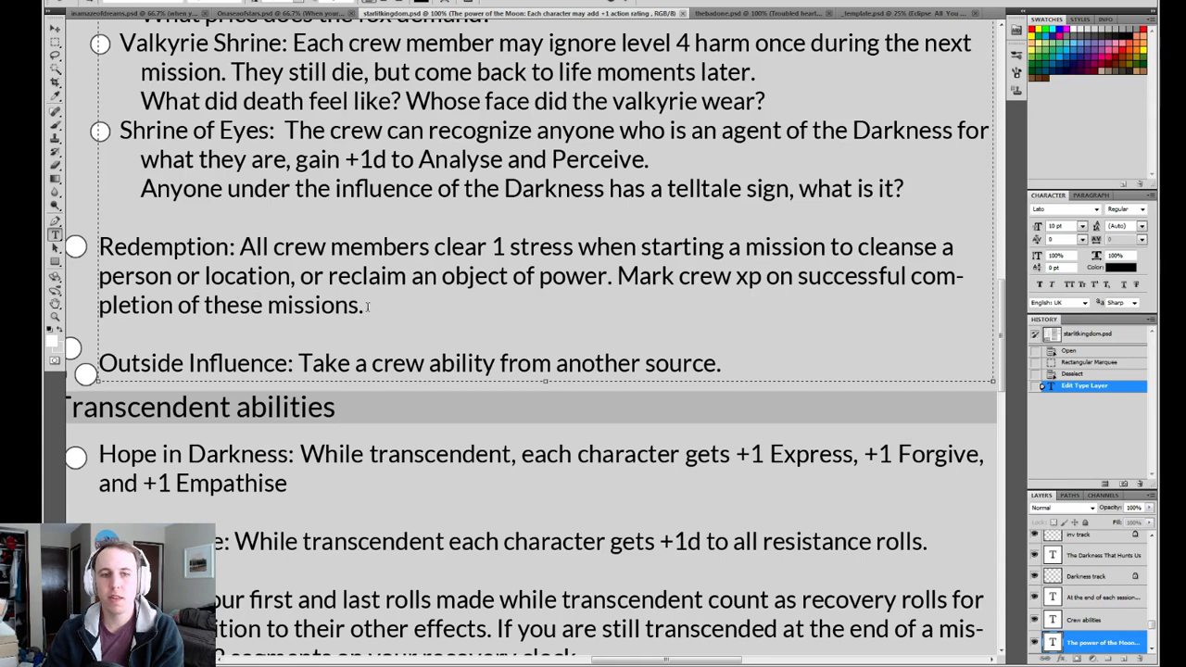
Enclose the Redemption ability's "Mark crew xp on successful completion of these missions." sentence in square brackets and commit the text.
left_click(424, 308)
type("]")
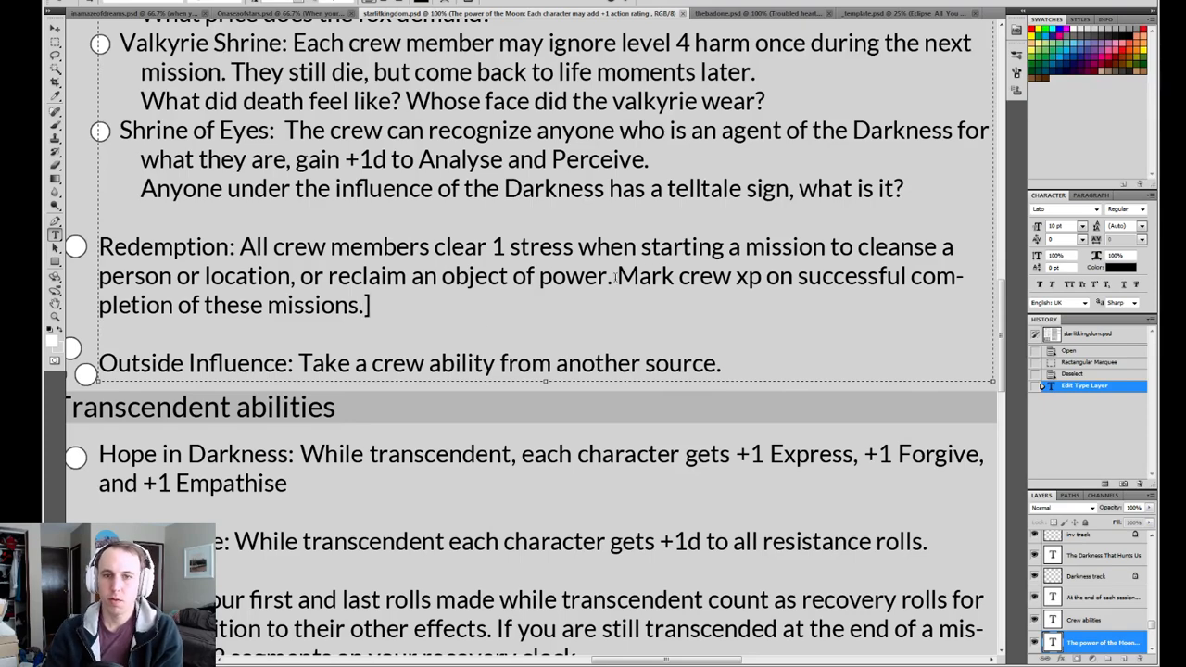
left_click(619, 277)
type("[")
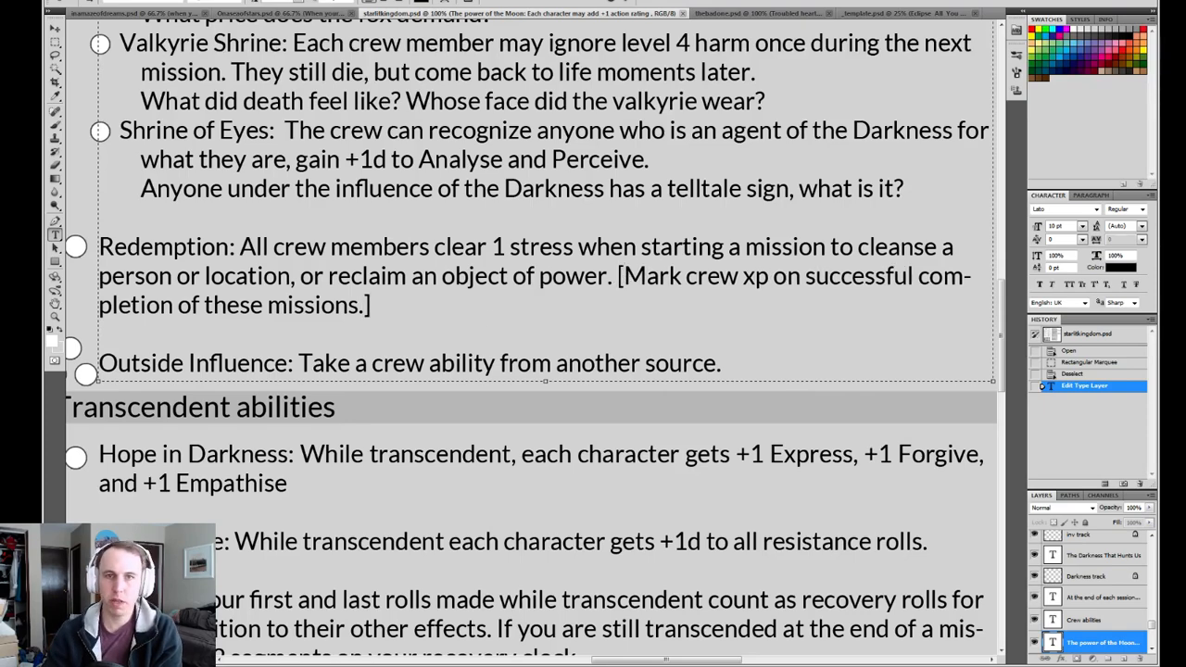
left_click(627, 5)
Add the note "<- make this more specific" before Redemption's closing bracket, commit the text and save starlitkingdom.psd.
scroll(609, 225, "down", 10)
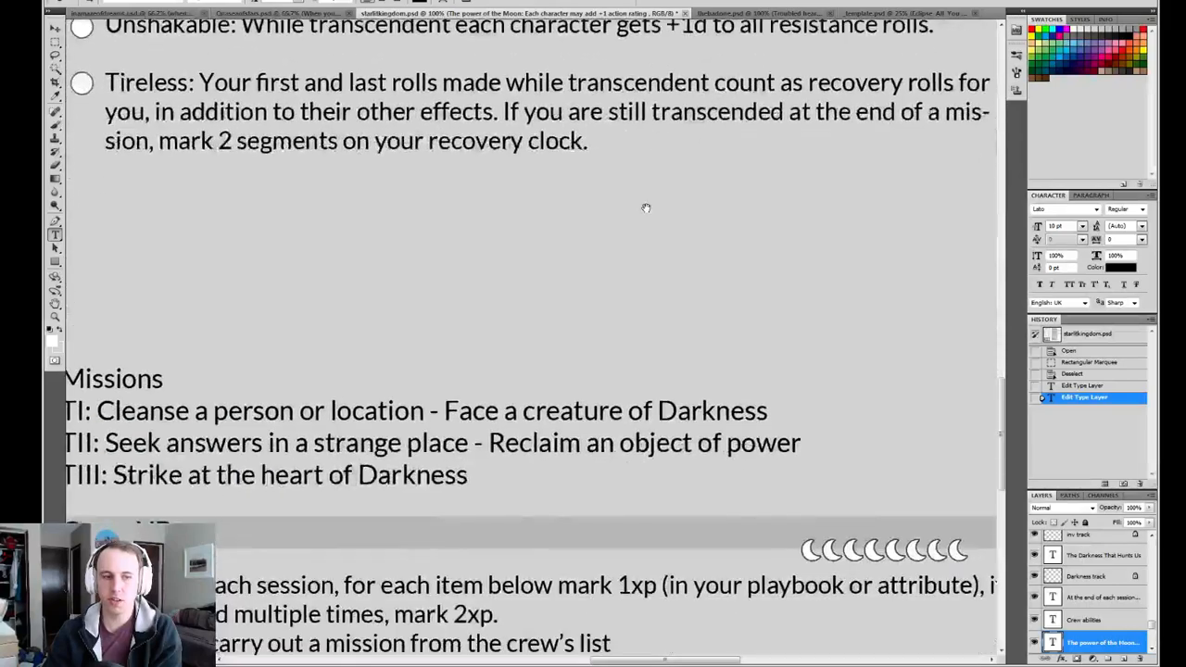
scroll(608, 225, "down", 1)
scroll(572, 270, "up", 15)
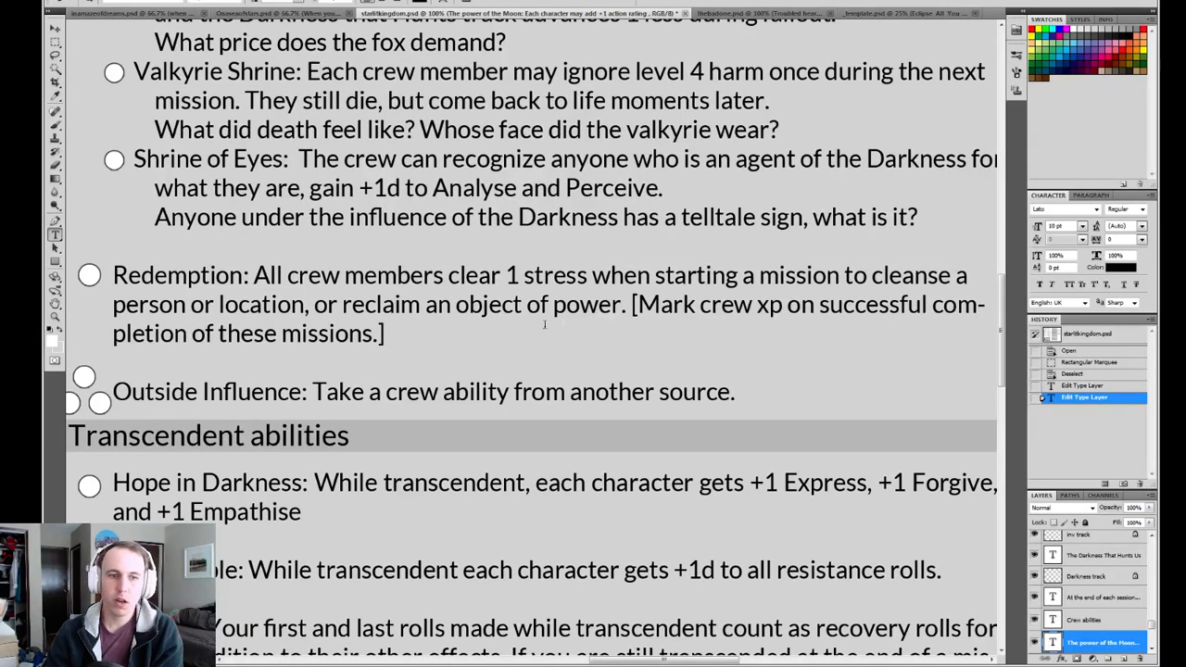
left_click_drag(387, 335, 752, 305)
left_click(638, 306)
left_click(631, 307)
left_click(388, 334)
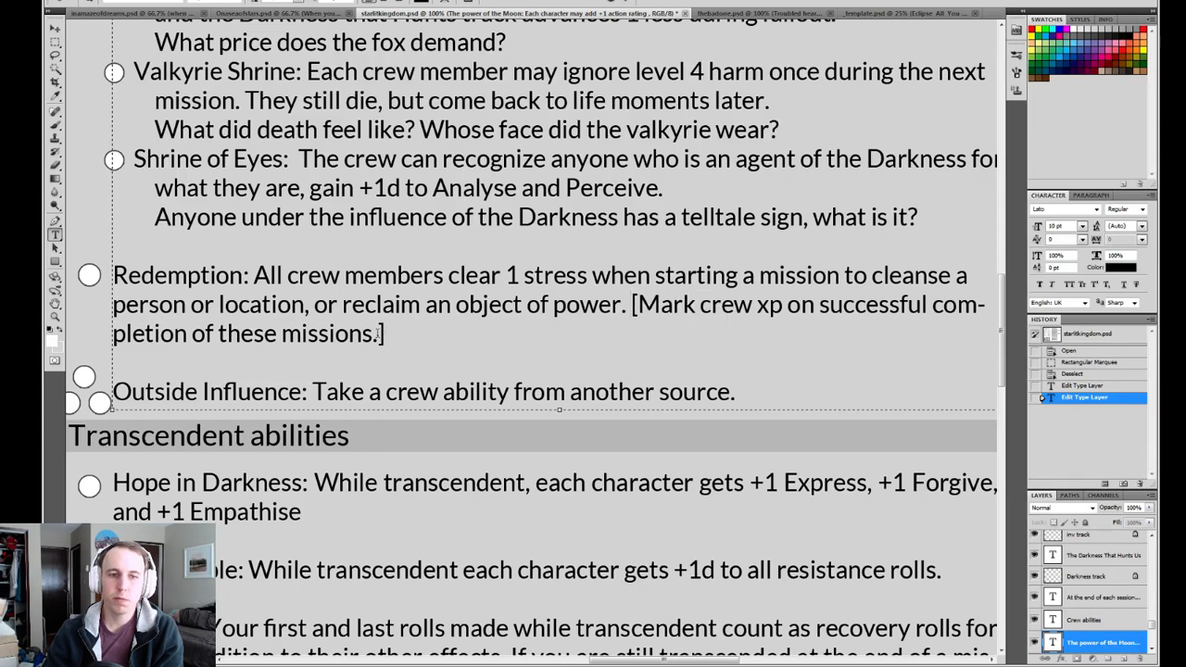
key("Left")
type("<")
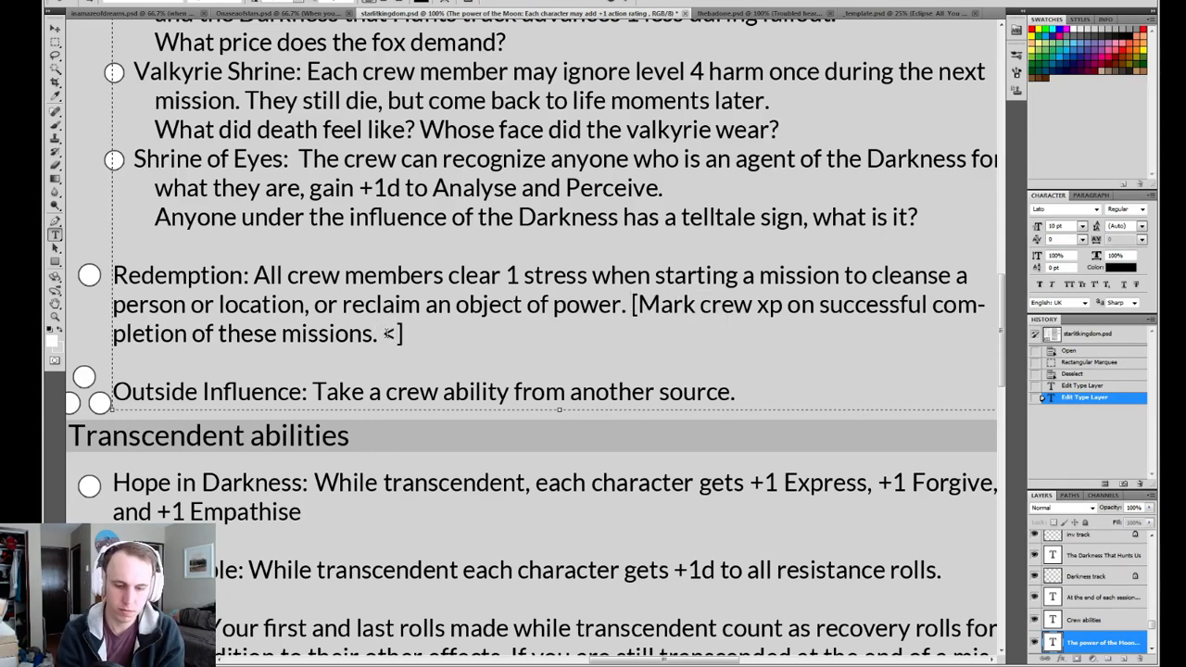
type("- make this m")
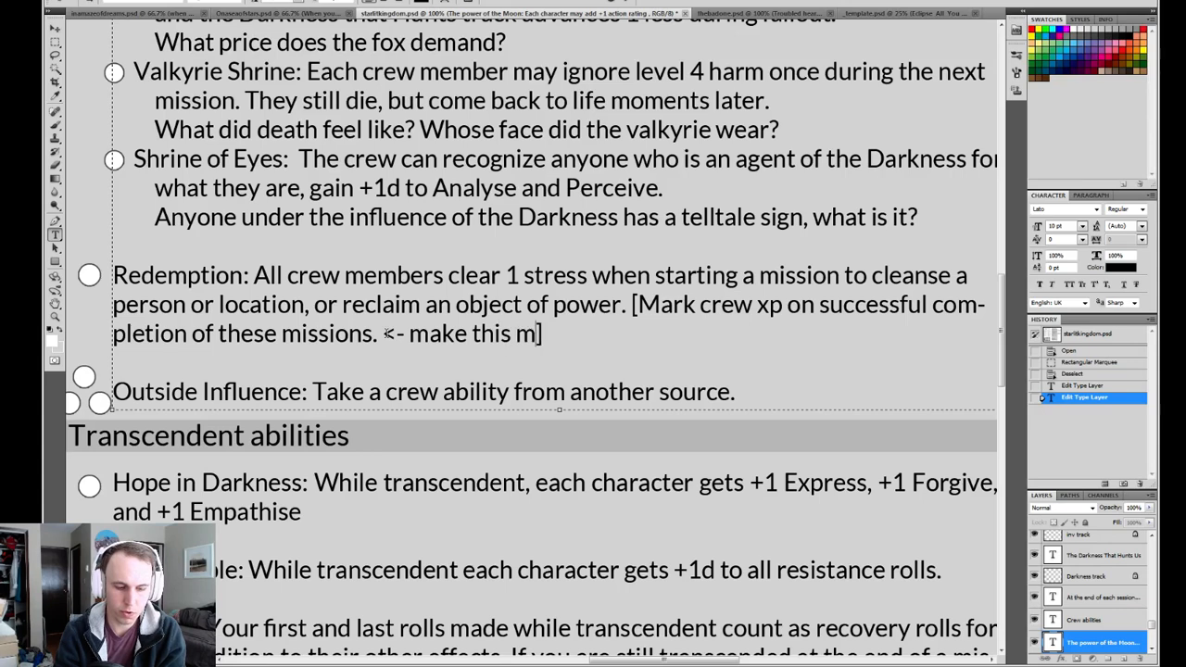
type("ore specific")
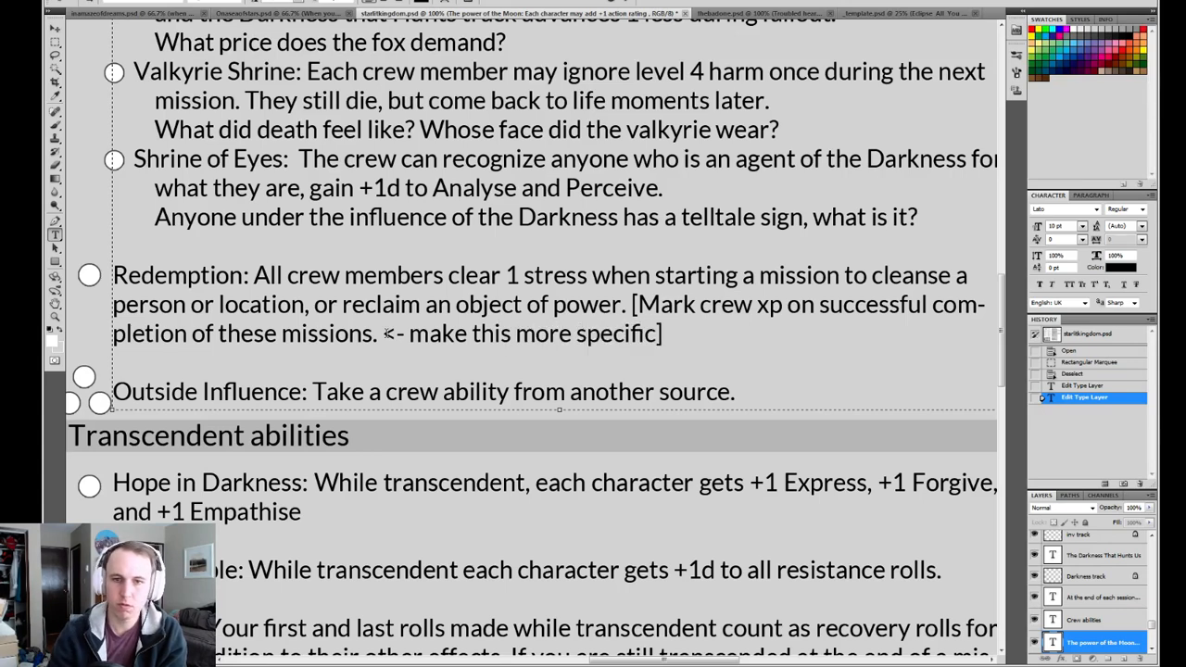
key("ctrl+Return")
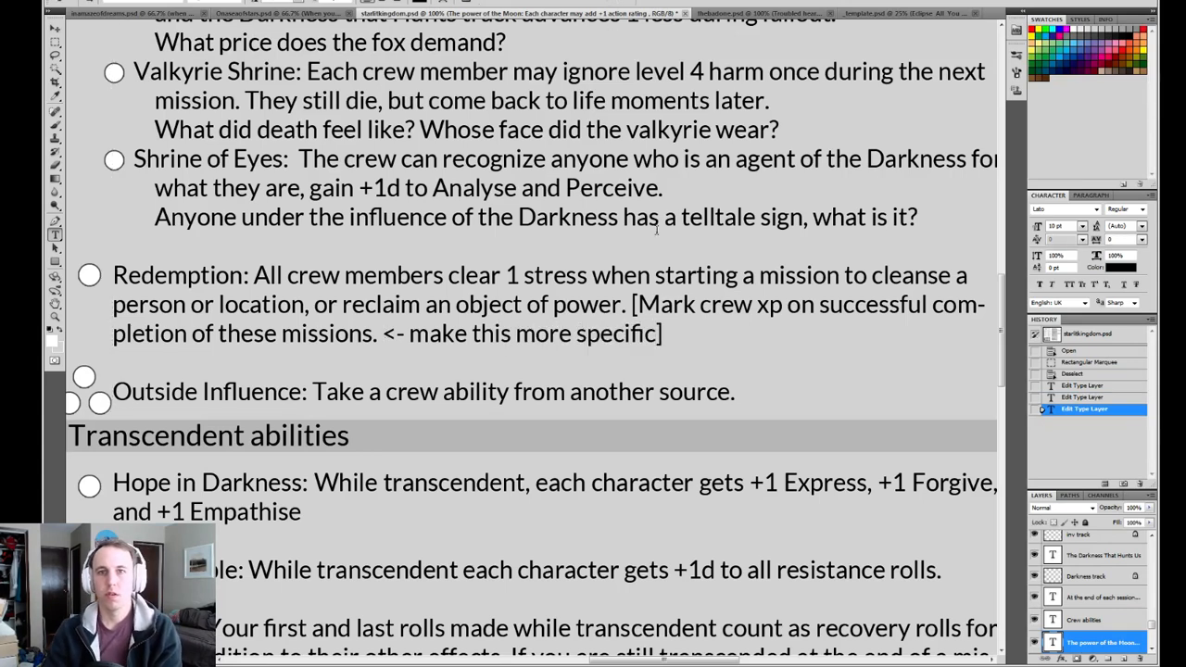
key("ctrl+s")
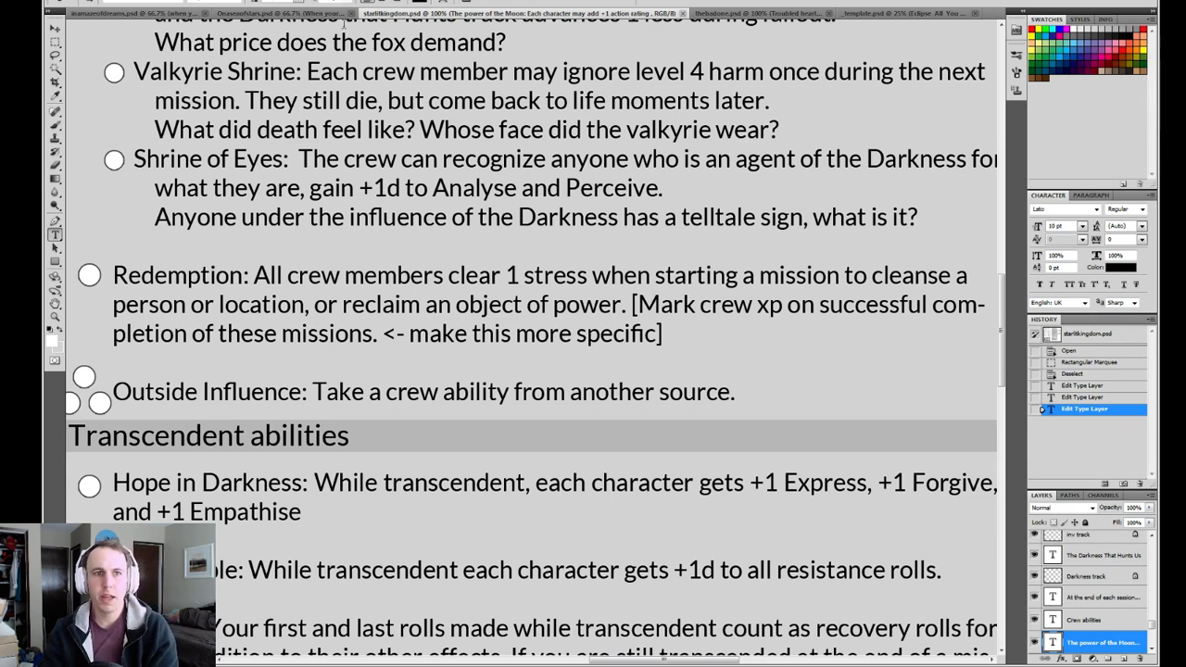
In inamazeofdreams.psd, replace the "Last Light" crew ability name with an empty "[]" placeholder.
left_click(278, 13)
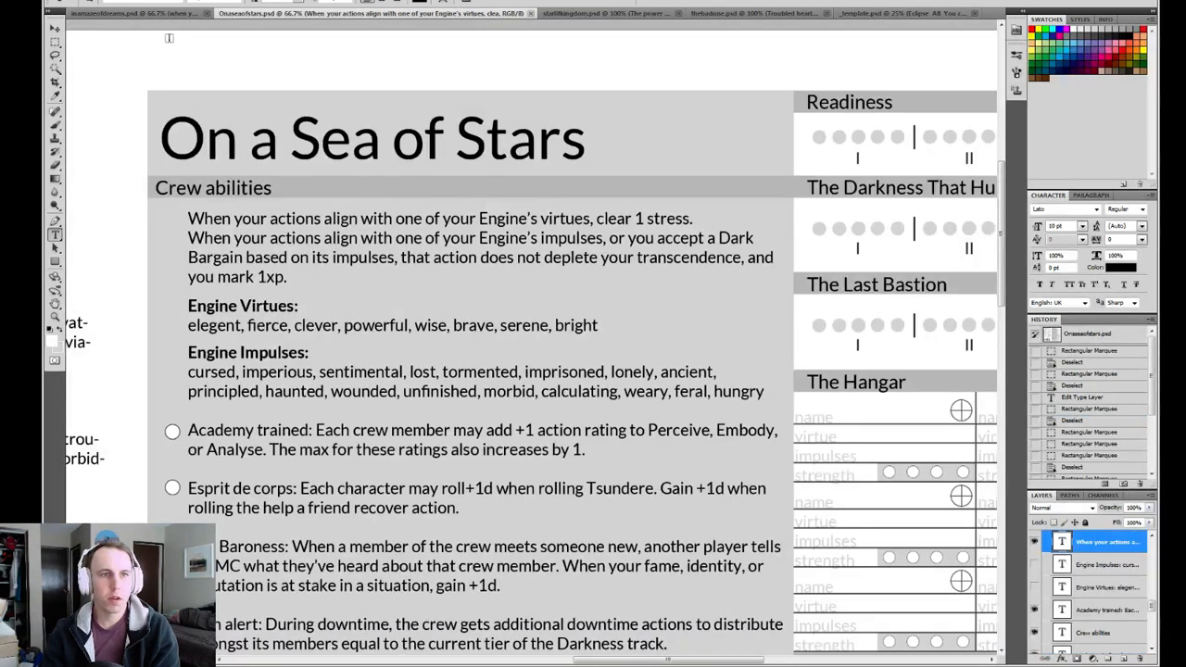
left_click(154, 15)
left_click_drag(429, 213, 449, 279)
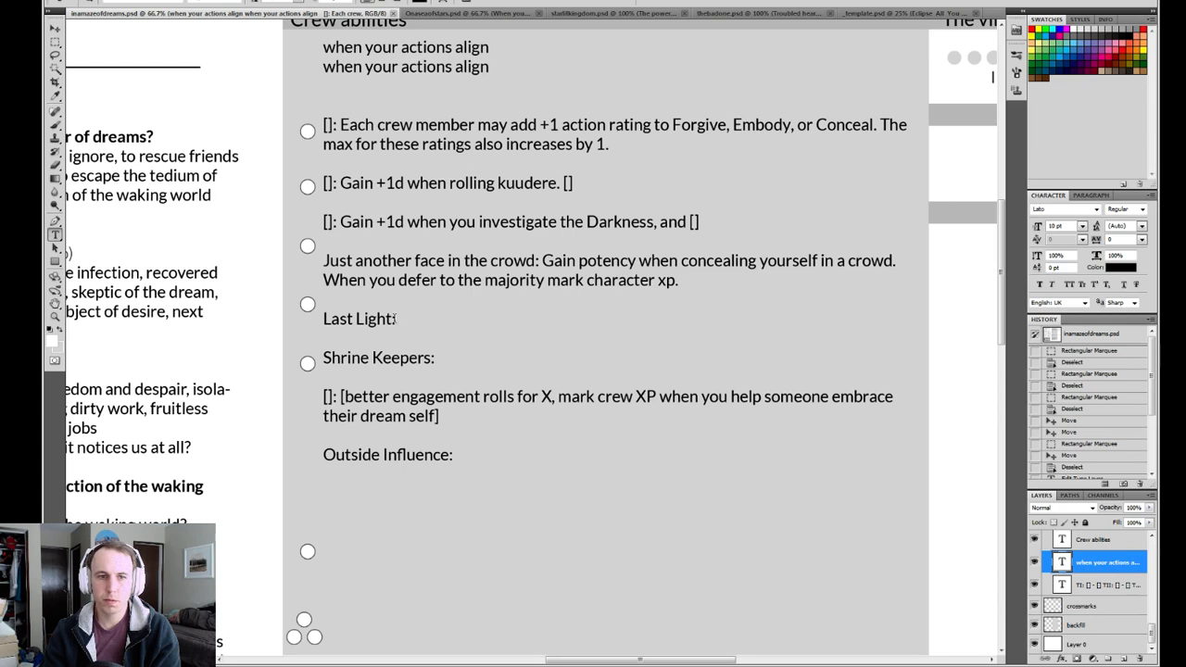
left_click_drag(393, 319, 320, 320)
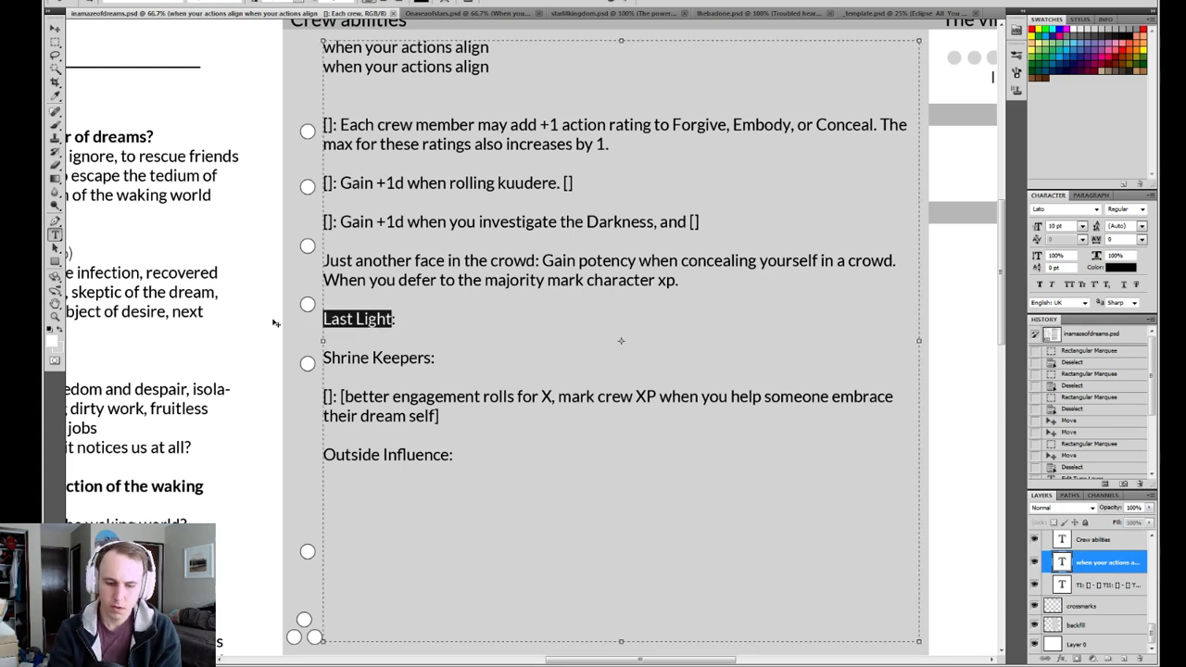
type("[]: ")
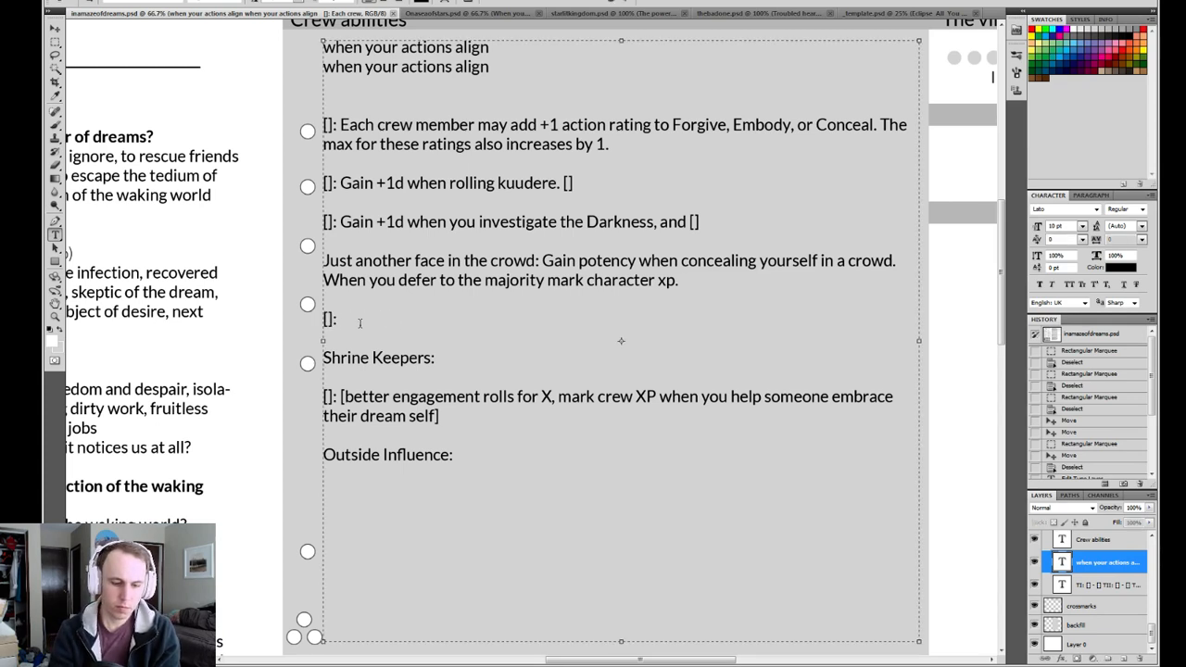
type("If y")
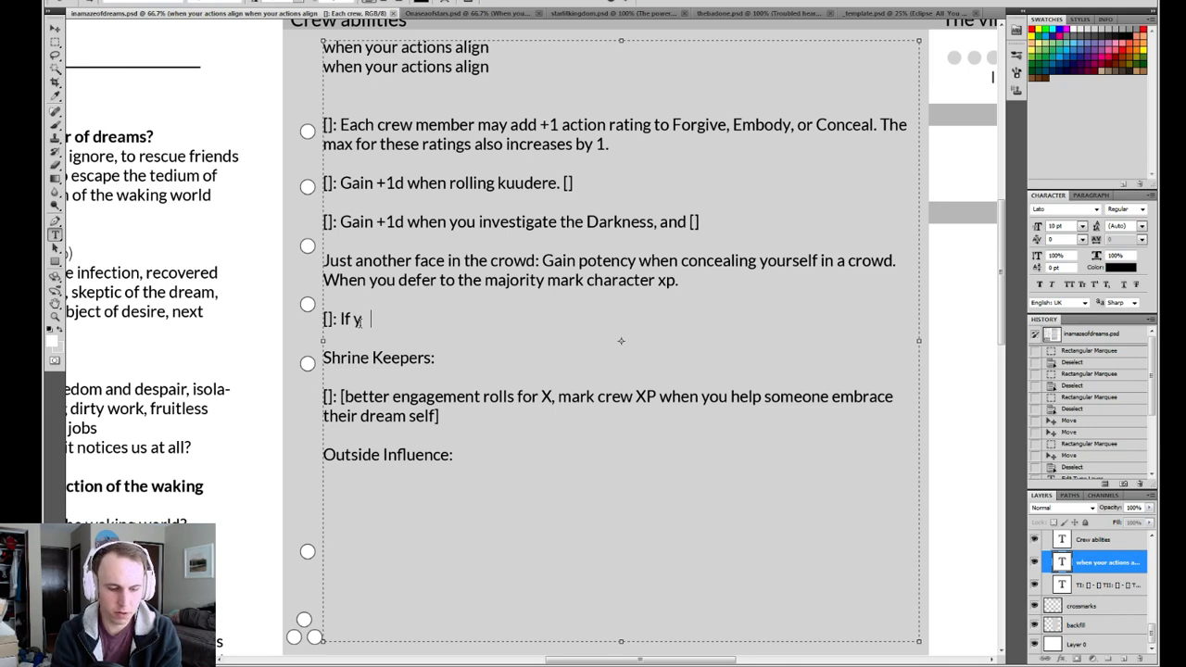
type("our social l")
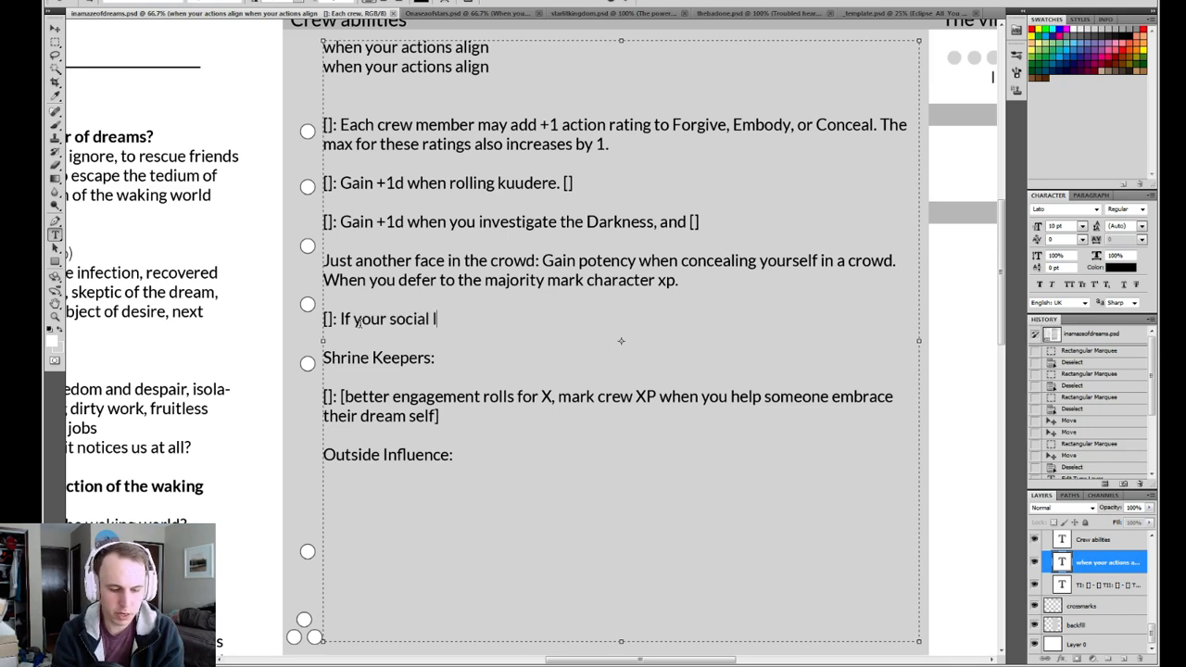
type("ink i")
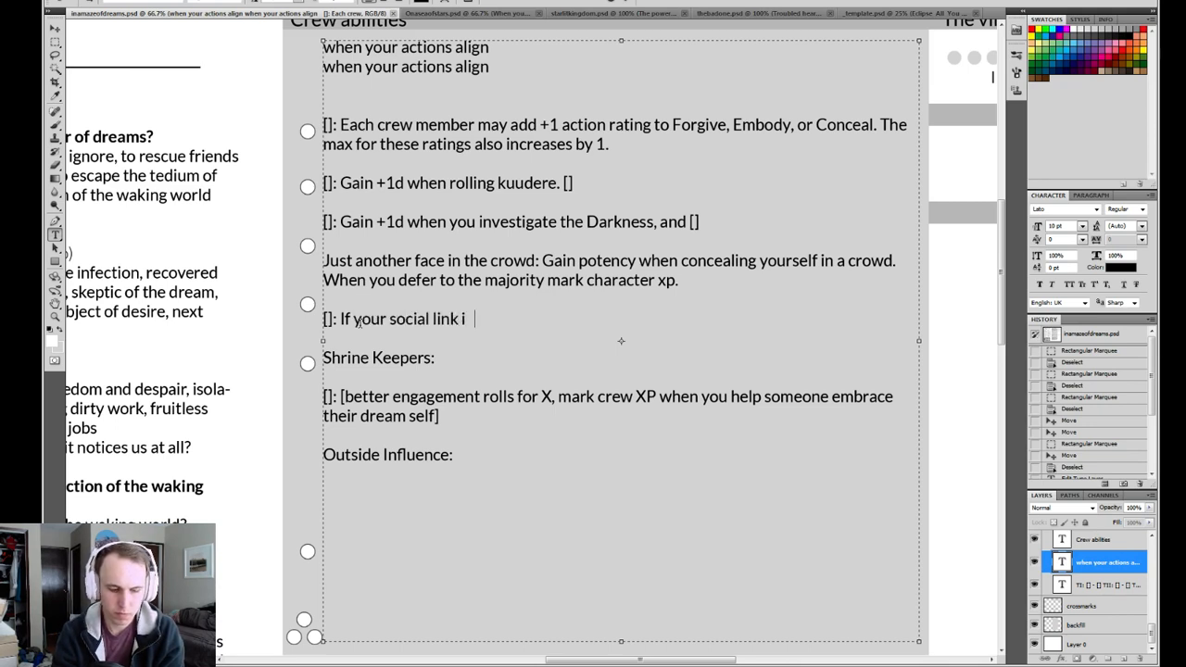
type("ncludes sharing")
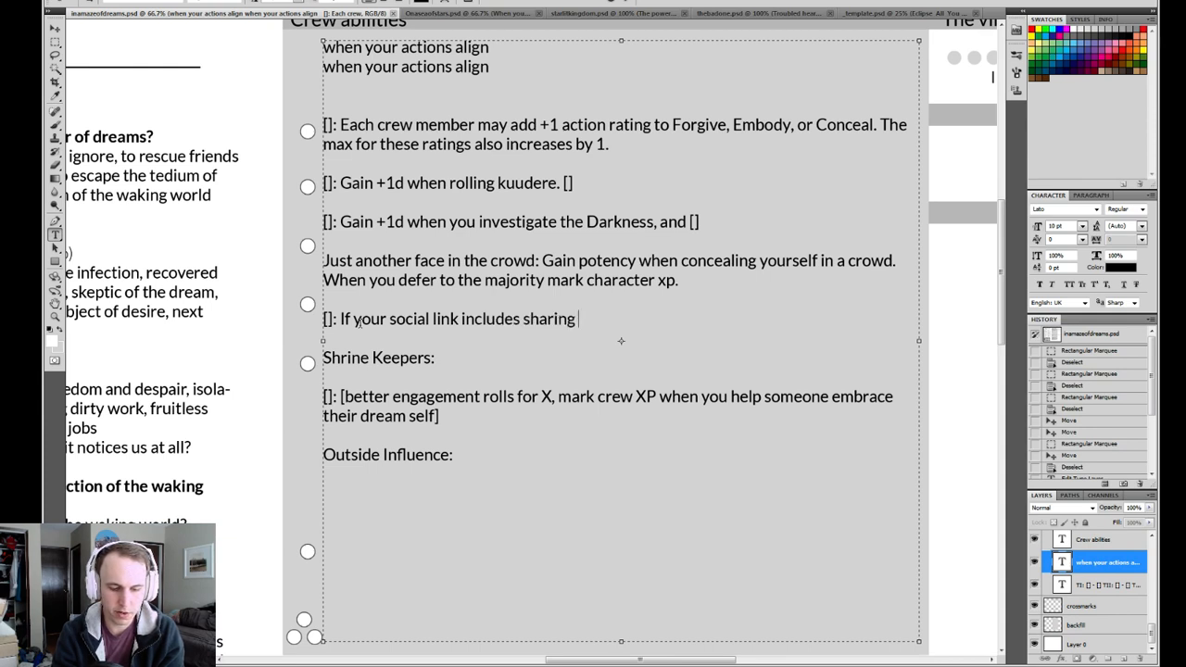
type(" of dark secret")
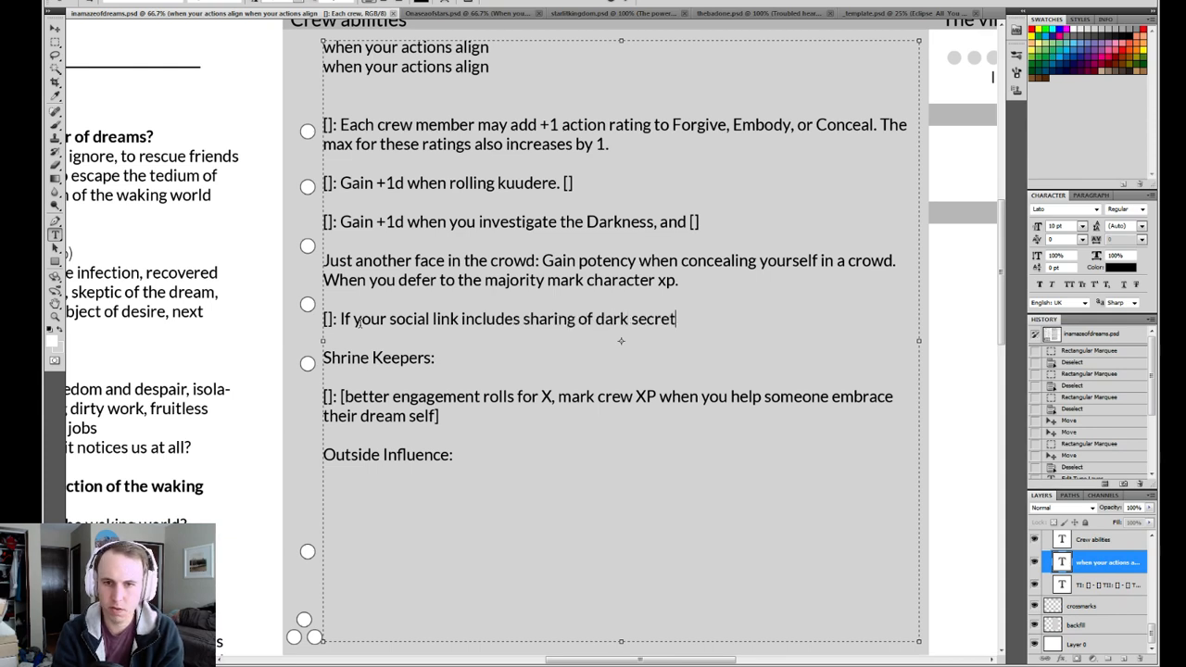
type("s or i")
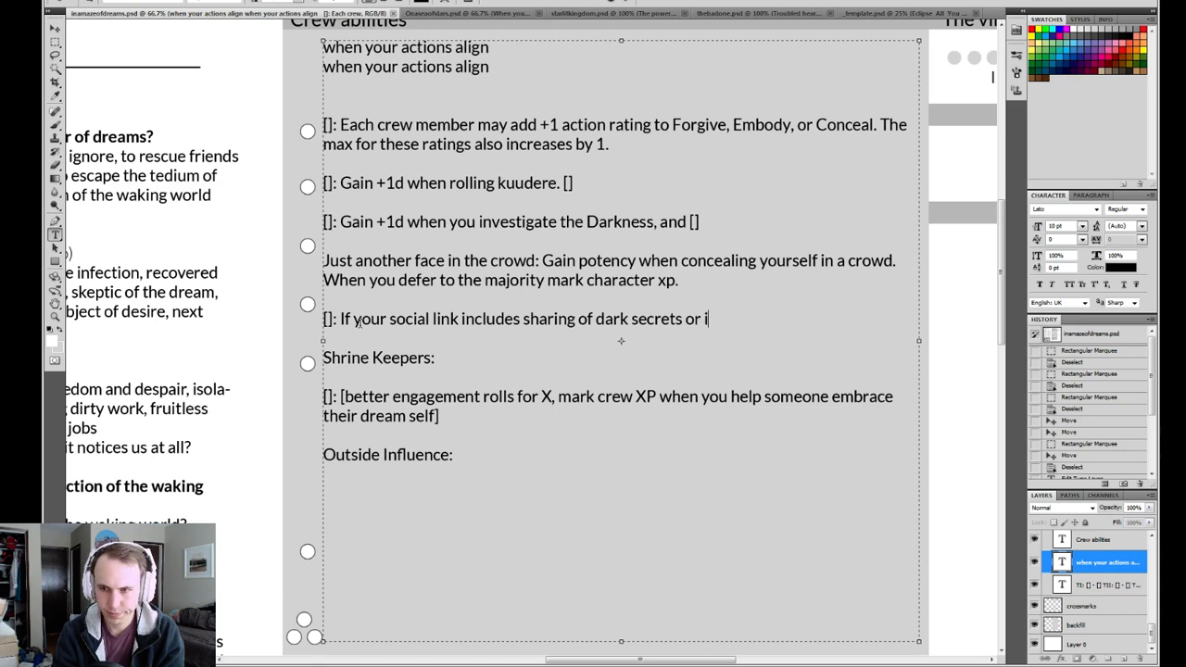
type("nner pains")
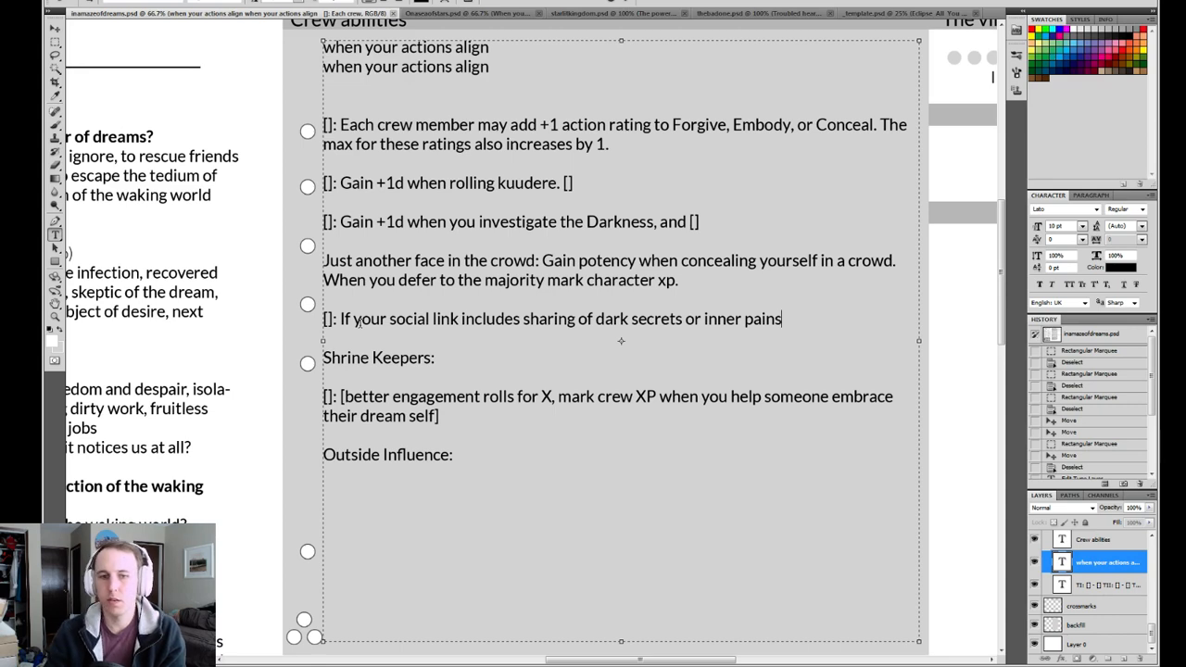
Insert "your" before "dark secrets", end the sentence with ", []." as a placeholder effect, and commit the text.
left_click(594, 319)
type("your")
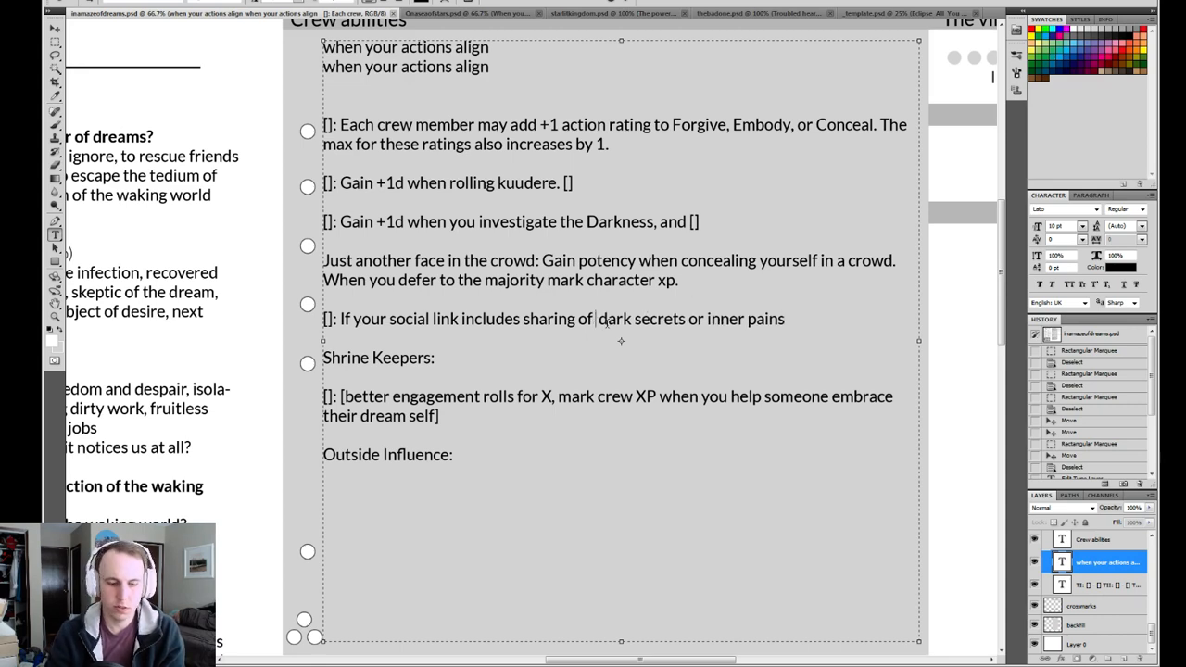
left_click(827, 319)
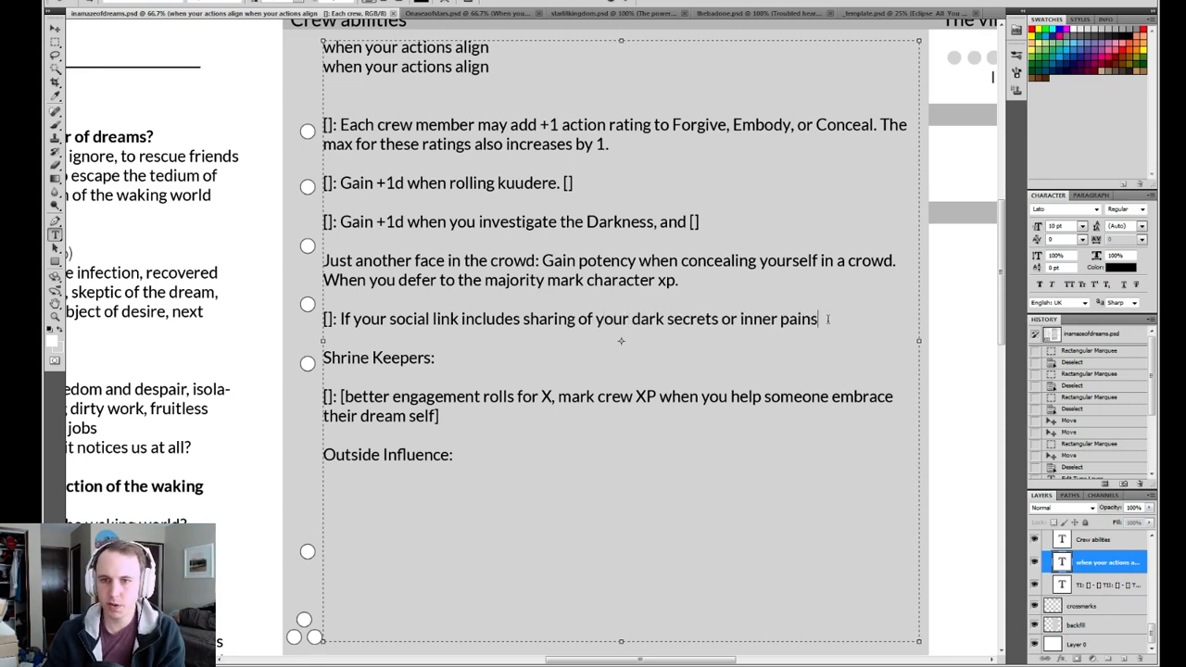
type(", [")
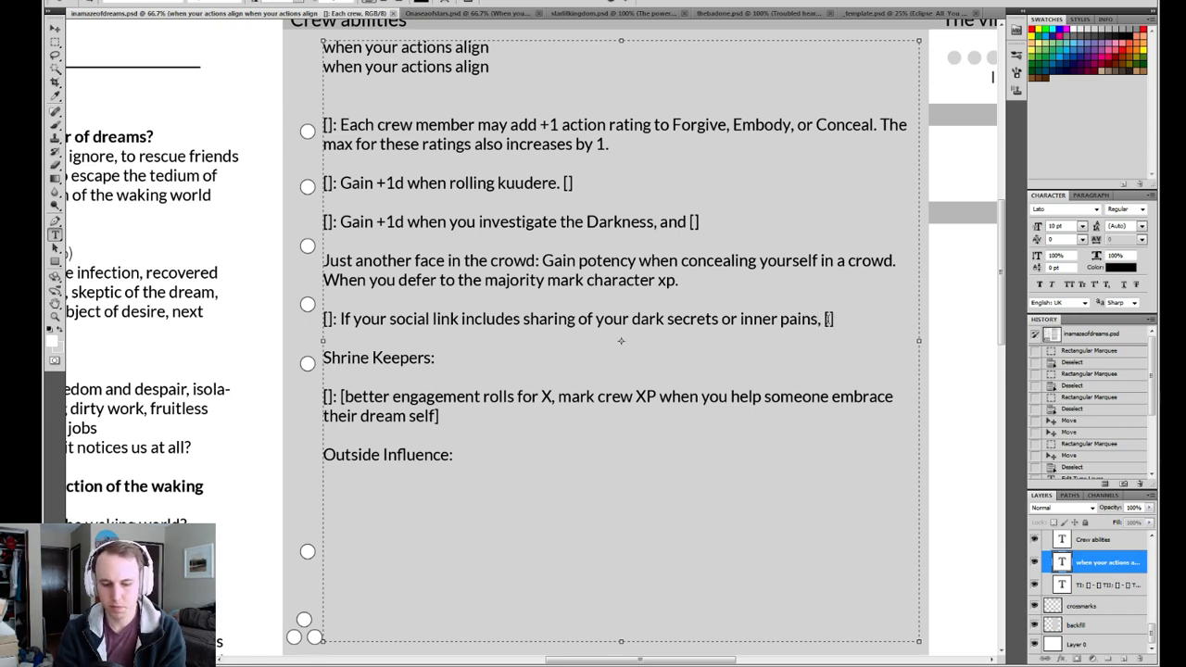
type("].")
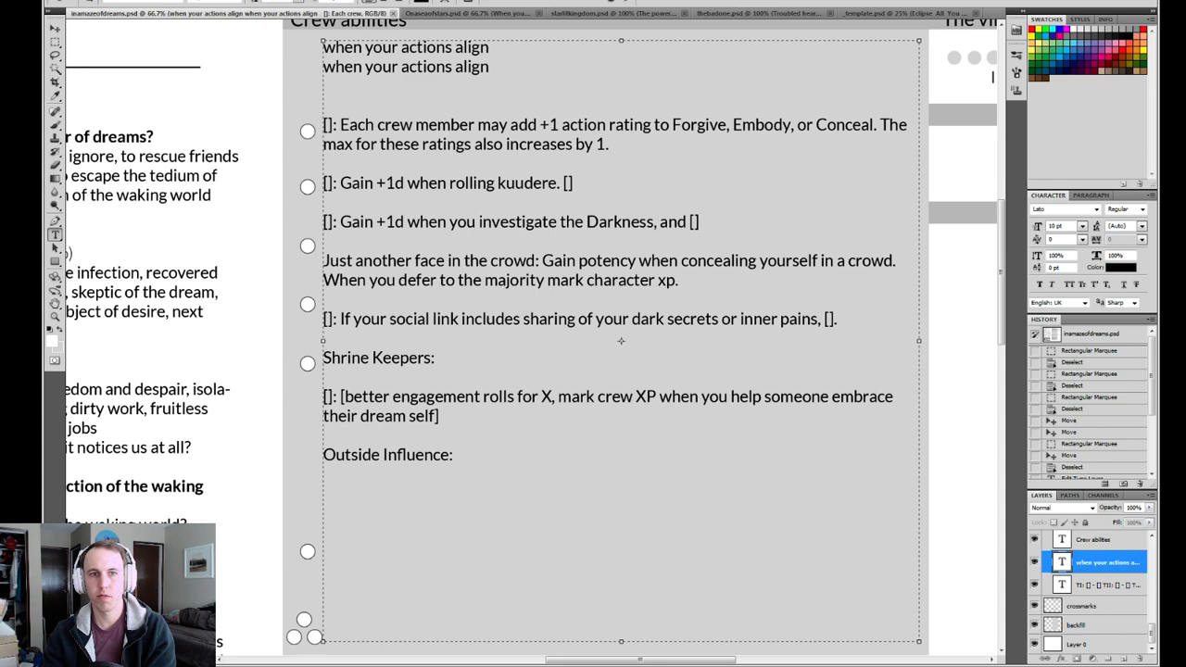
left_click(636, 3)
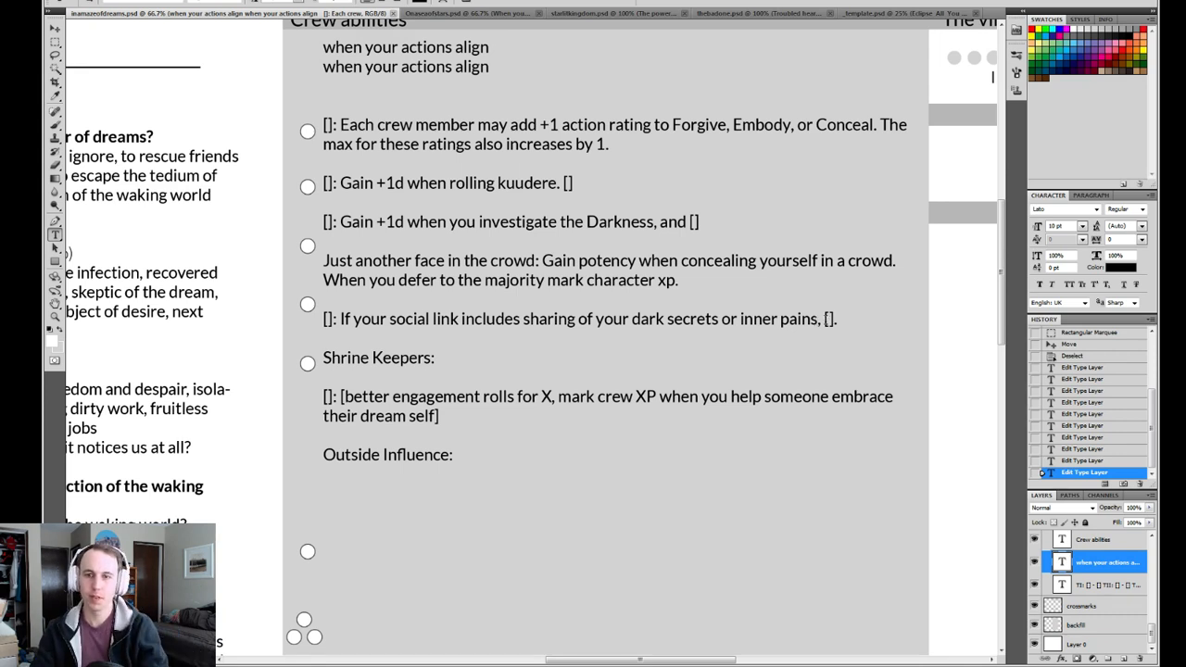
Replace the social link ability's placeholder effect with "clear 2 stress and your friend marks 1 stress" and commit the text.
double_click(830, 319)
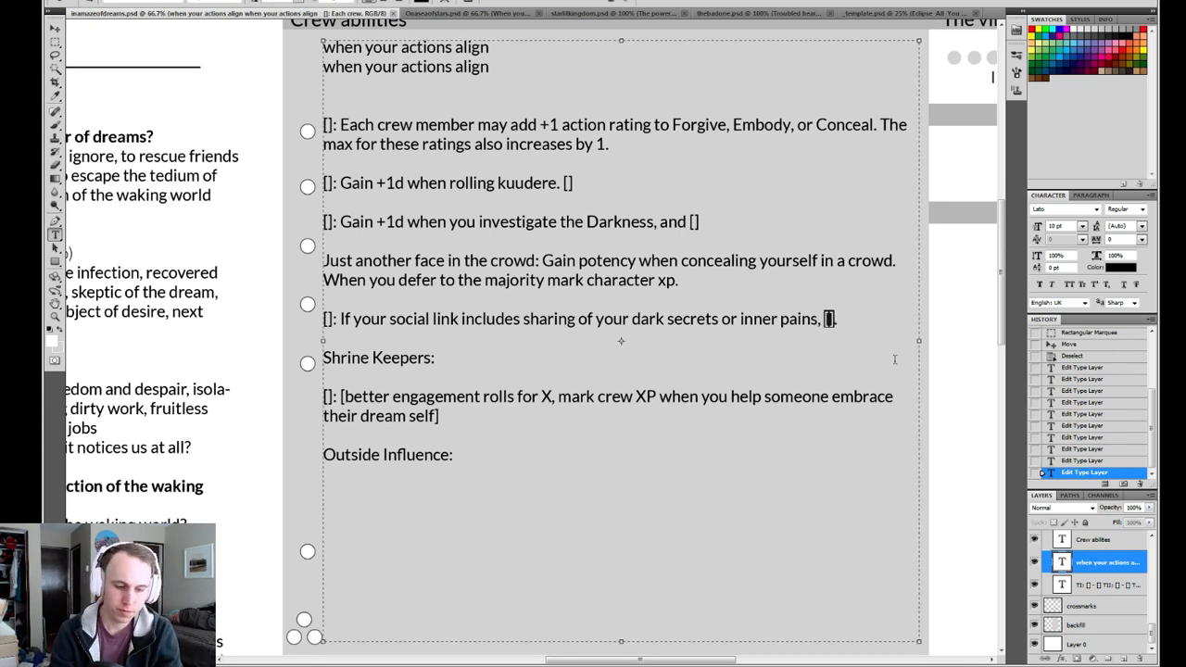
type("clear ")
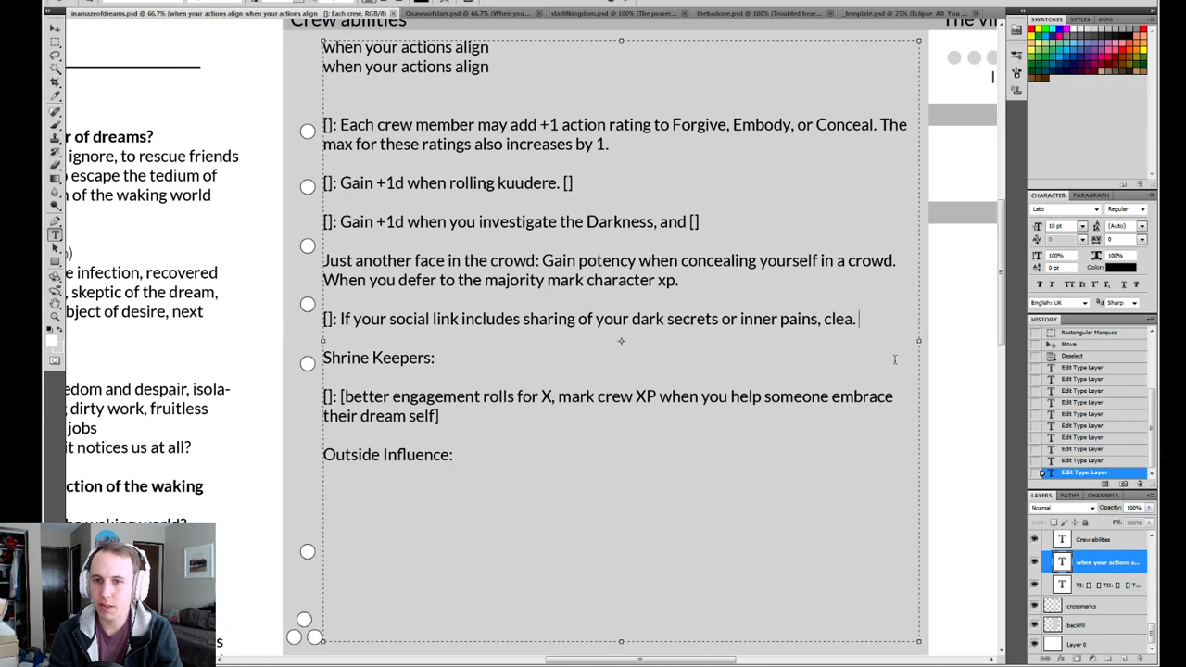
type("2 stress")
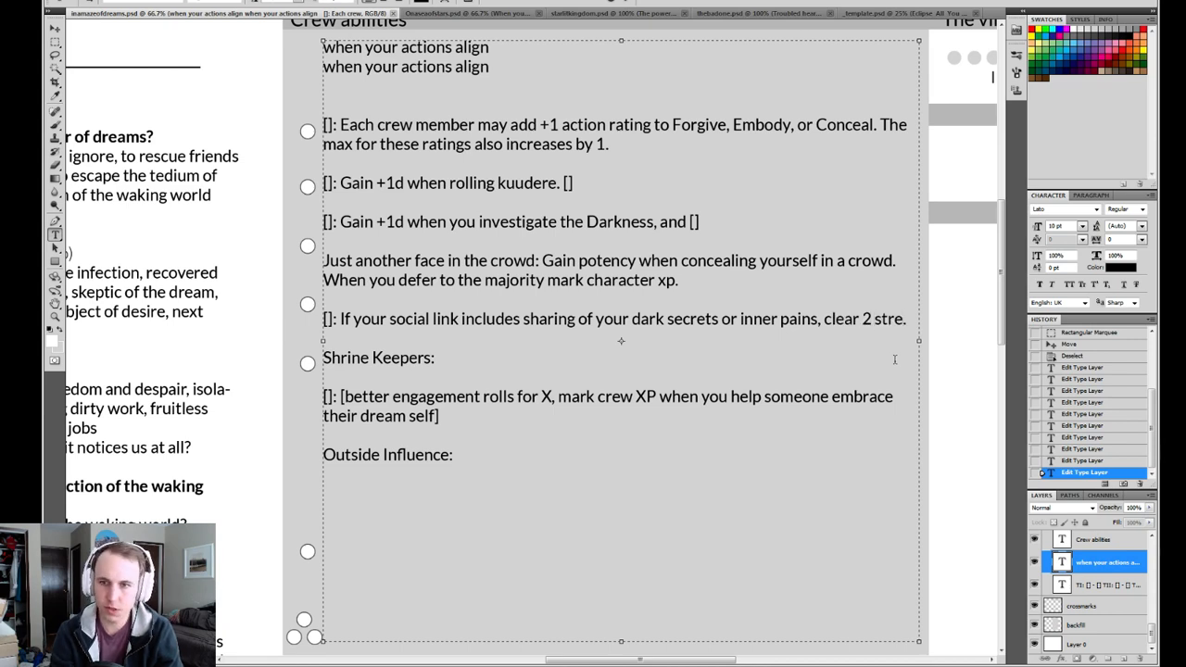
key("Delete")
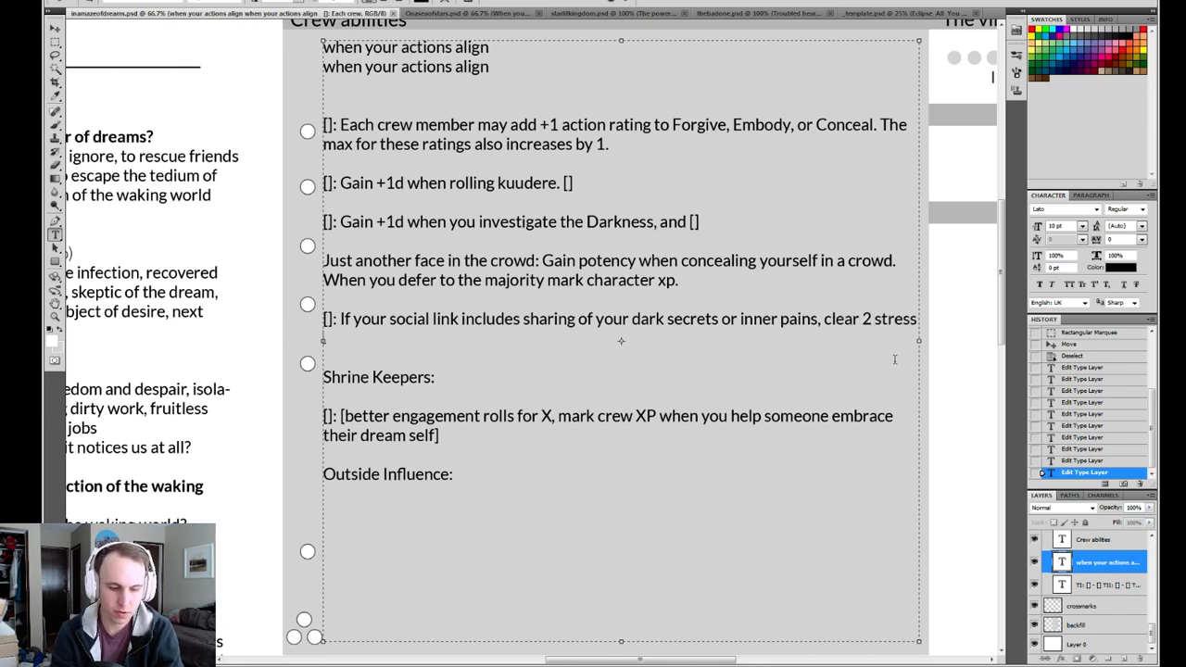
type("and ")
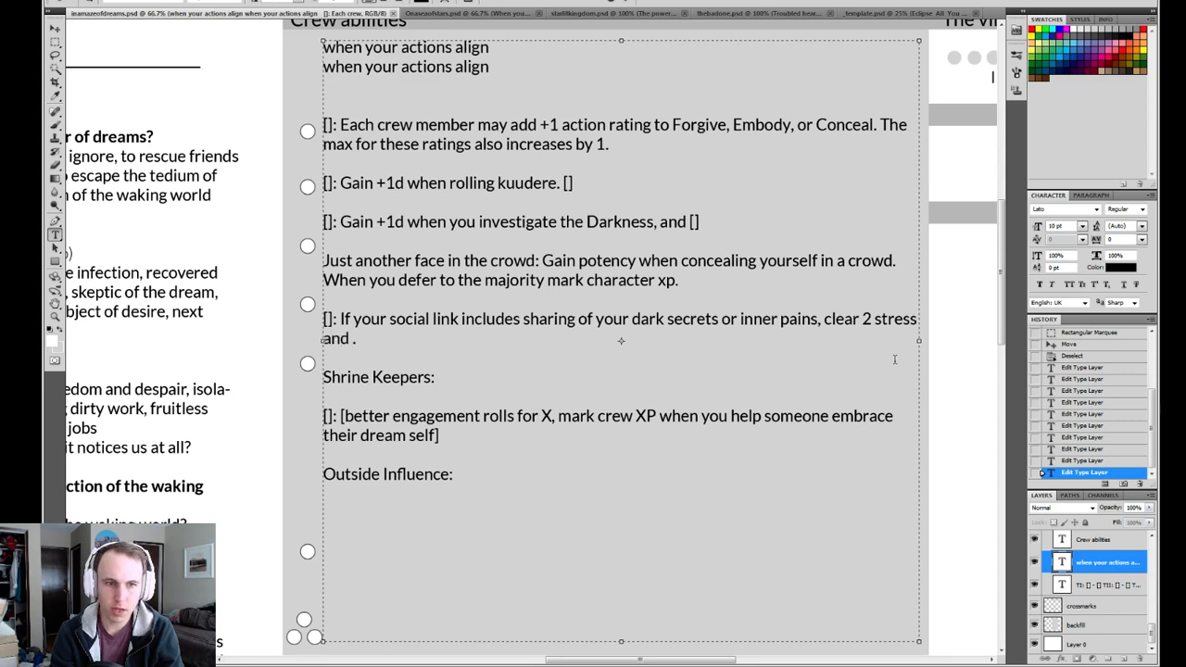
type("your friend mark")
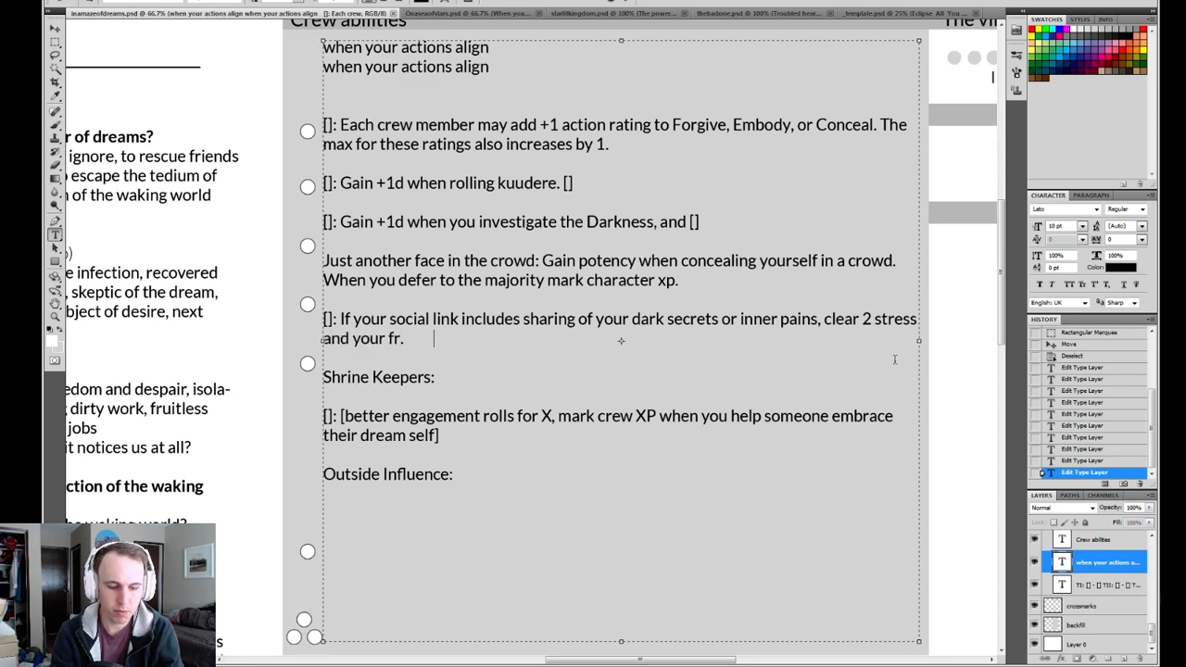
type("s 1 stress")
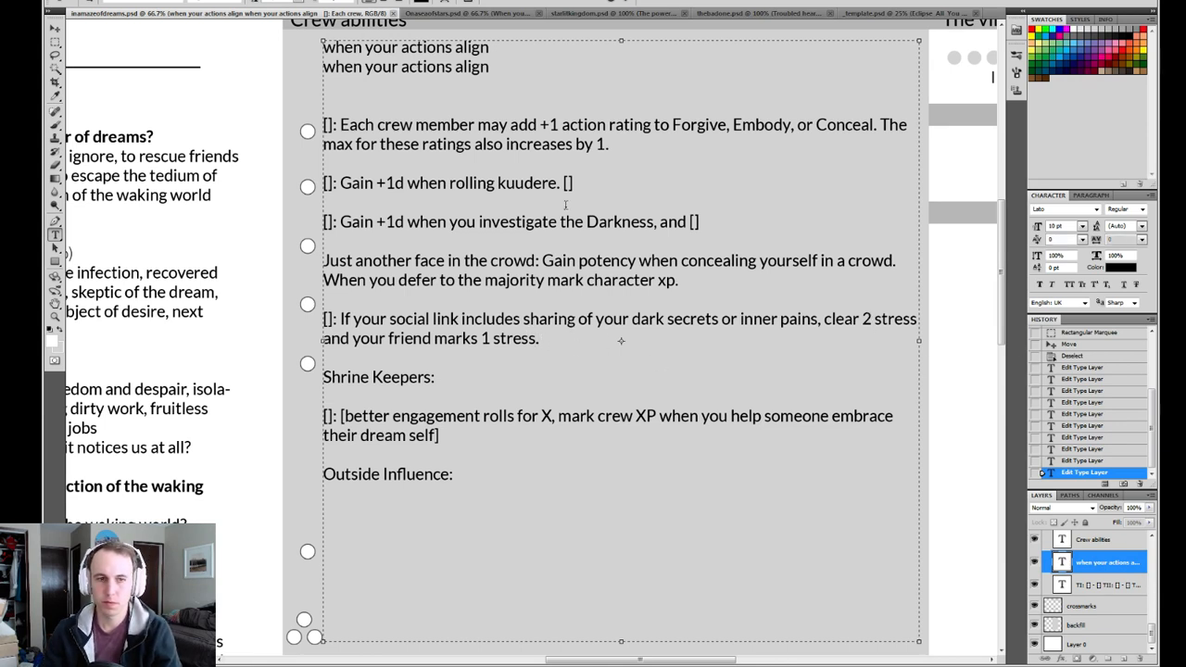
left_click(627, 3)
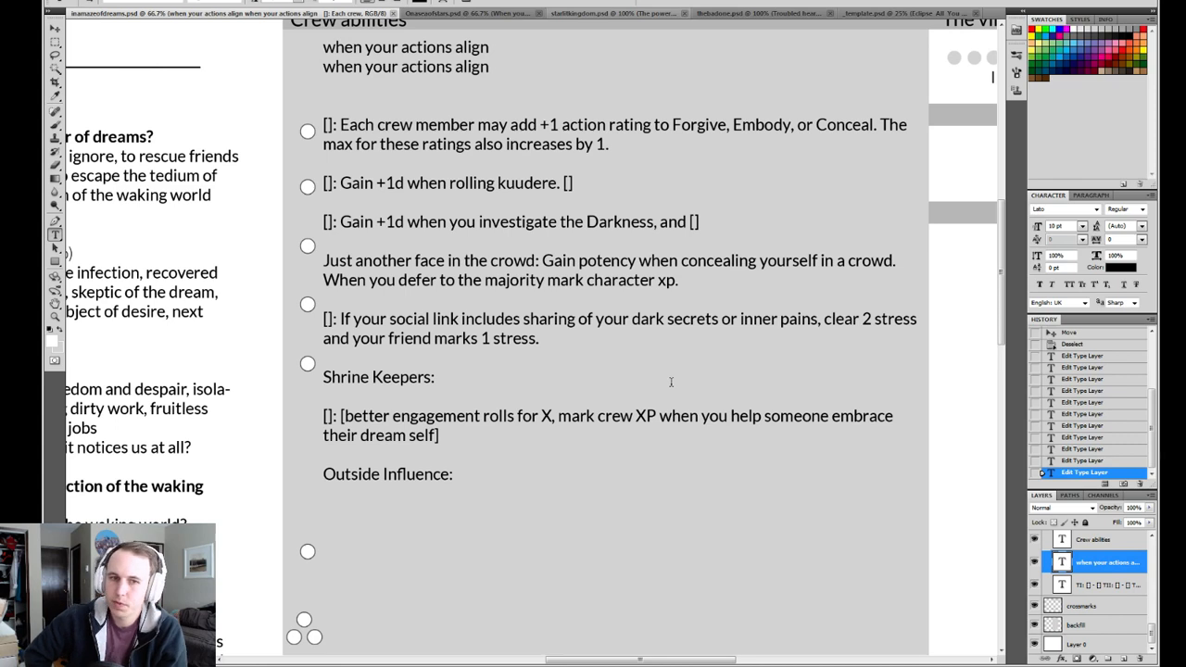
Append a "[]" placeholder after "your friend marks 1 stress." in the social link crew ability and commit the text.
left_click(545, 338)
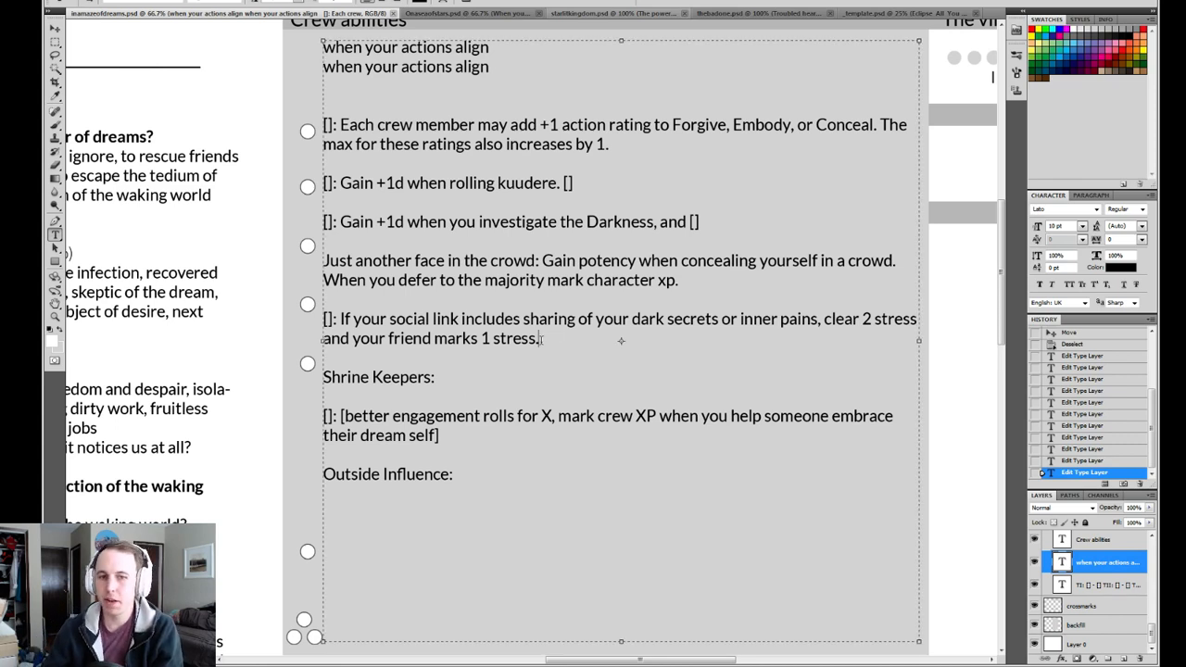
type("[]")
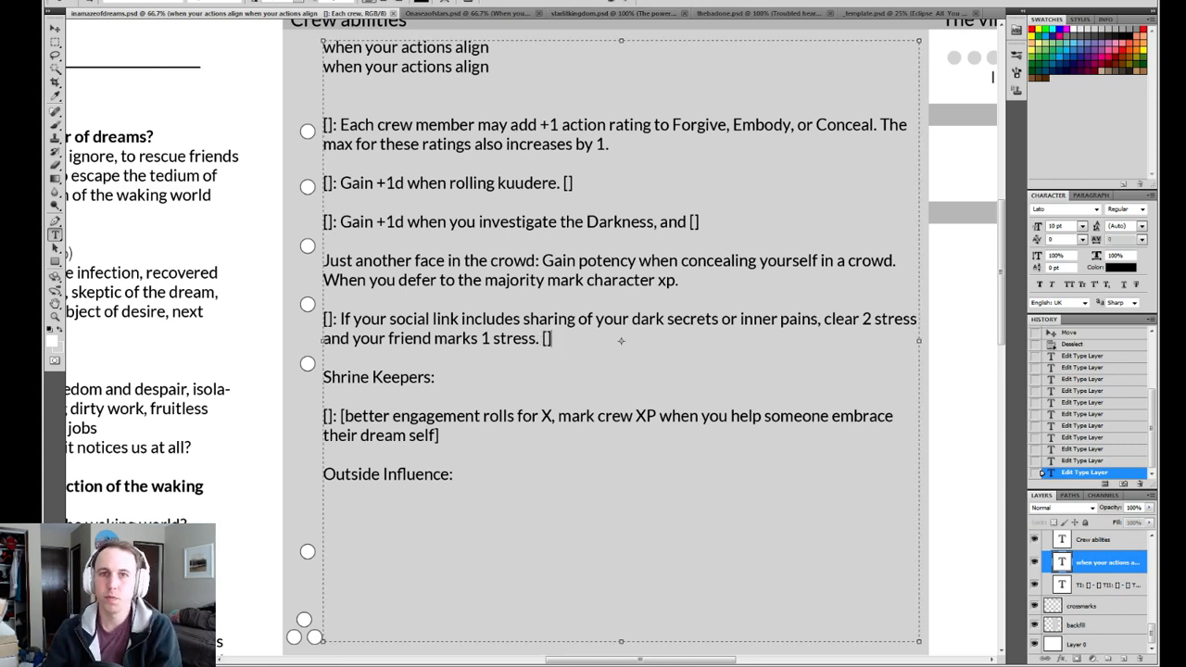
key("ctrl+Return")
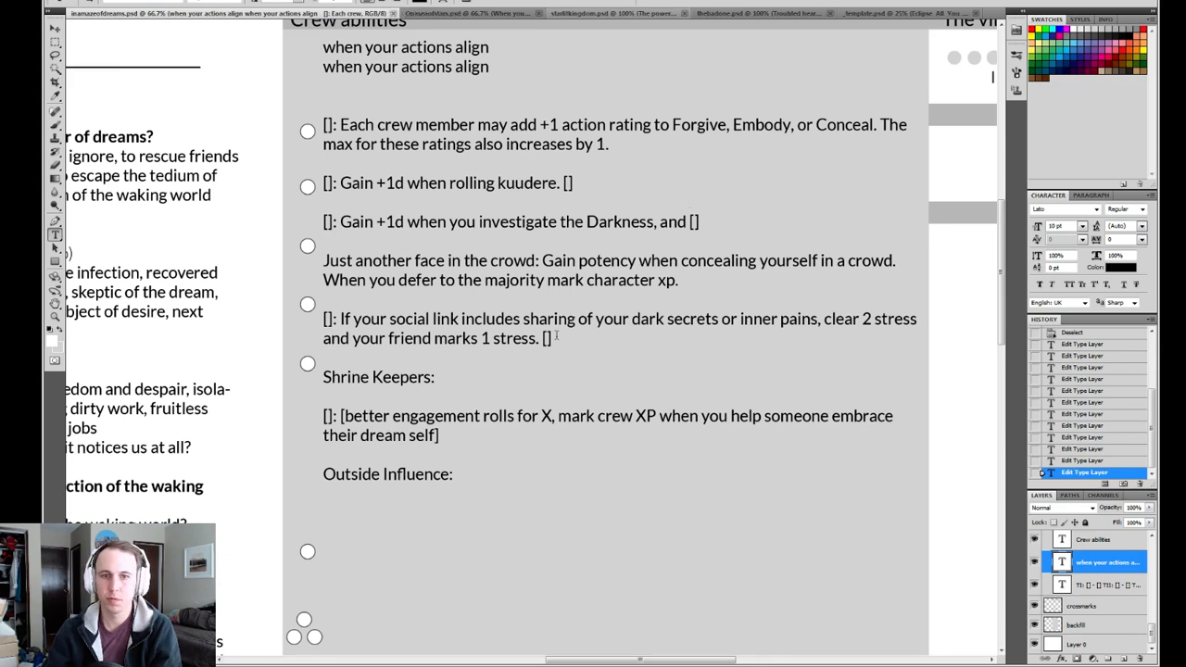
Replace the placeholder ending the social link ability with "They ask you 1 question from their gather info list." and commit the text.
left_click(548, 338)
double_click(547, 338)
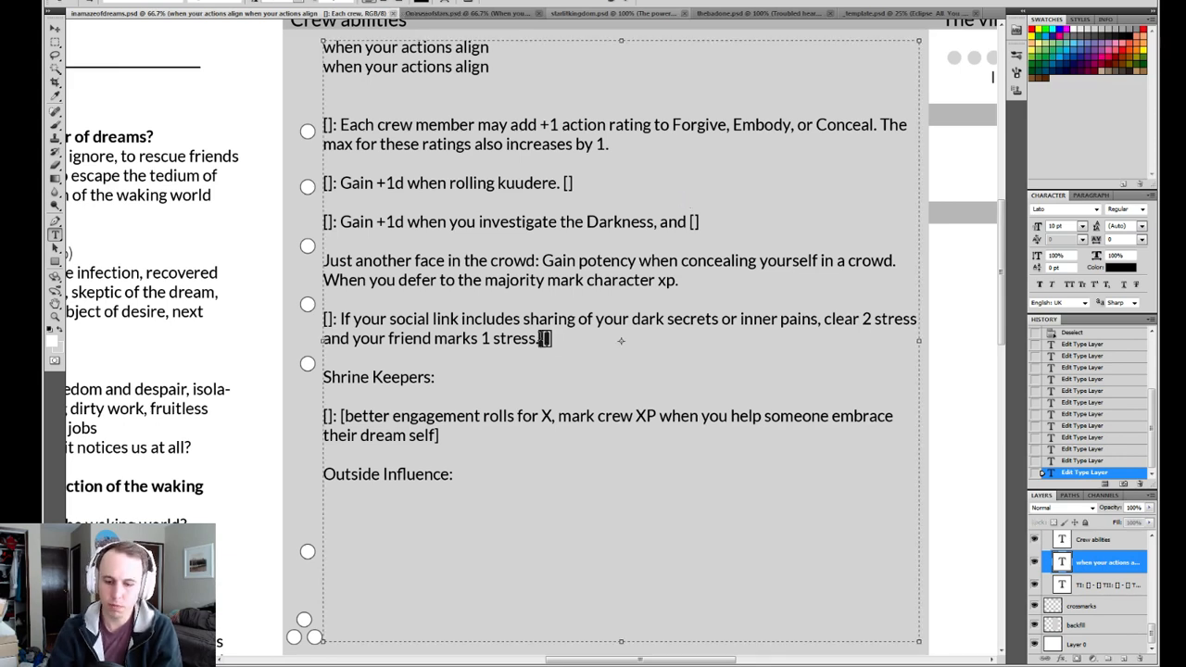
key("BackSpace")
type("They")
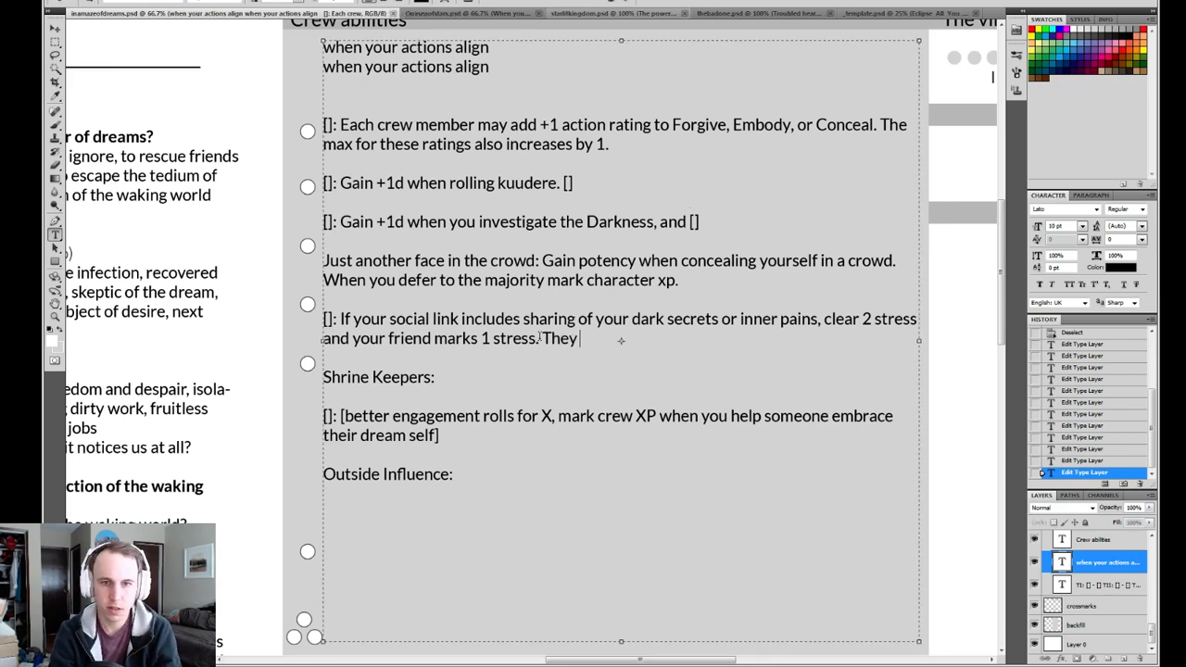
type(" ask you 1")
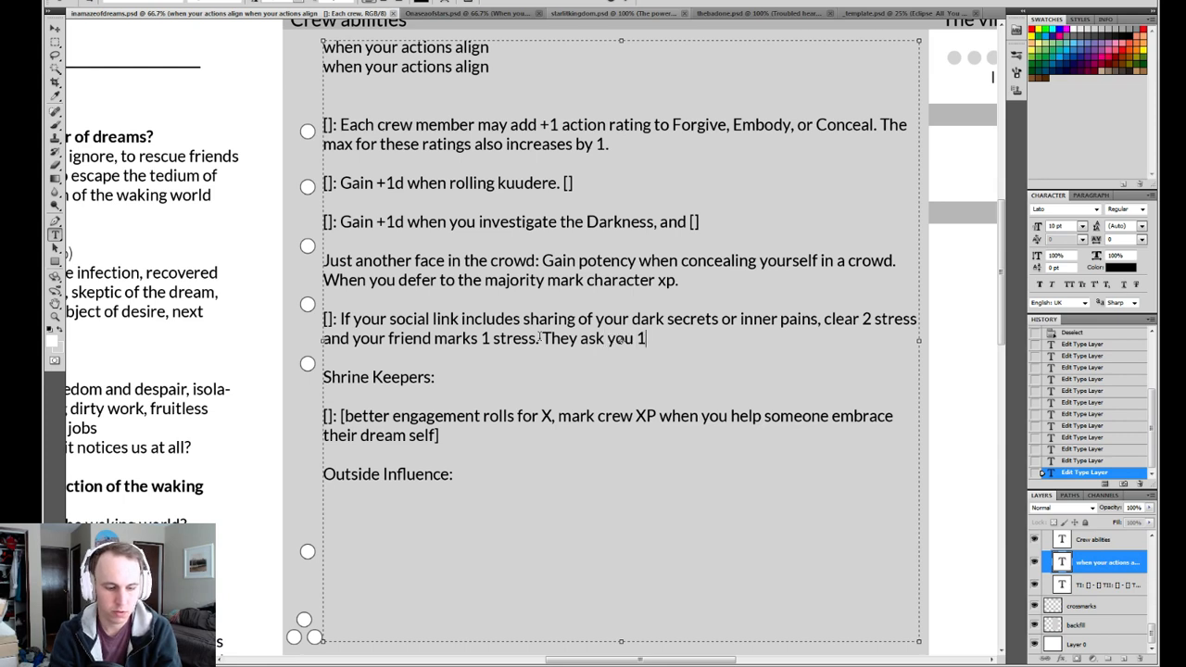
type(" question f ")
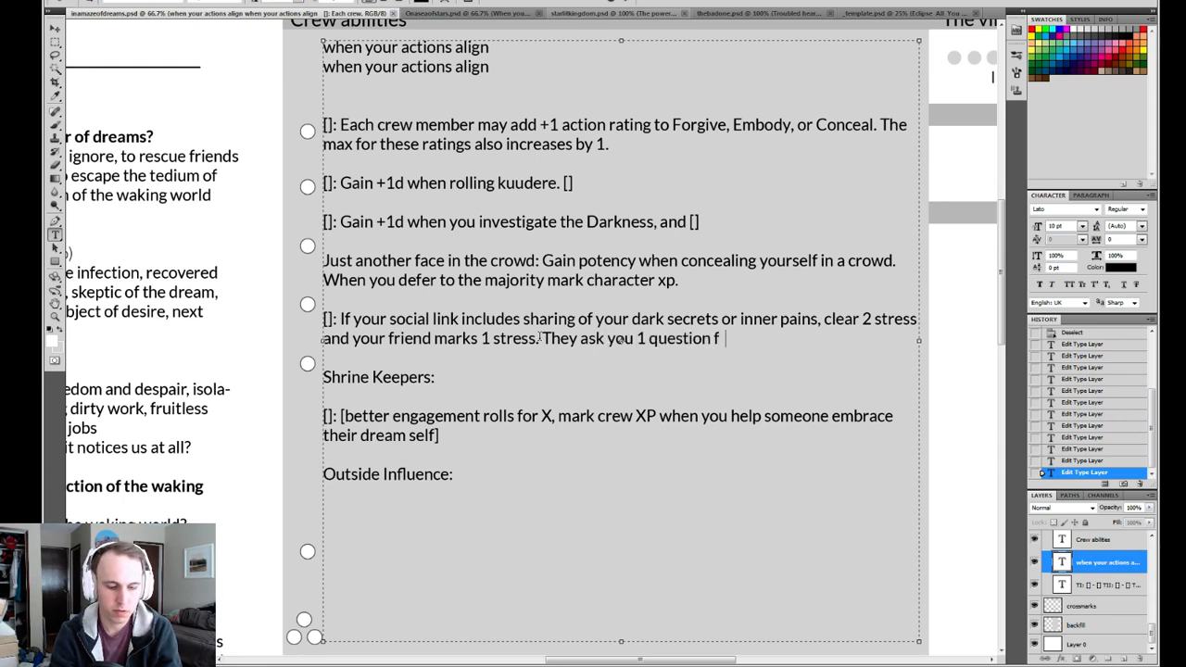
type("rom their gather")
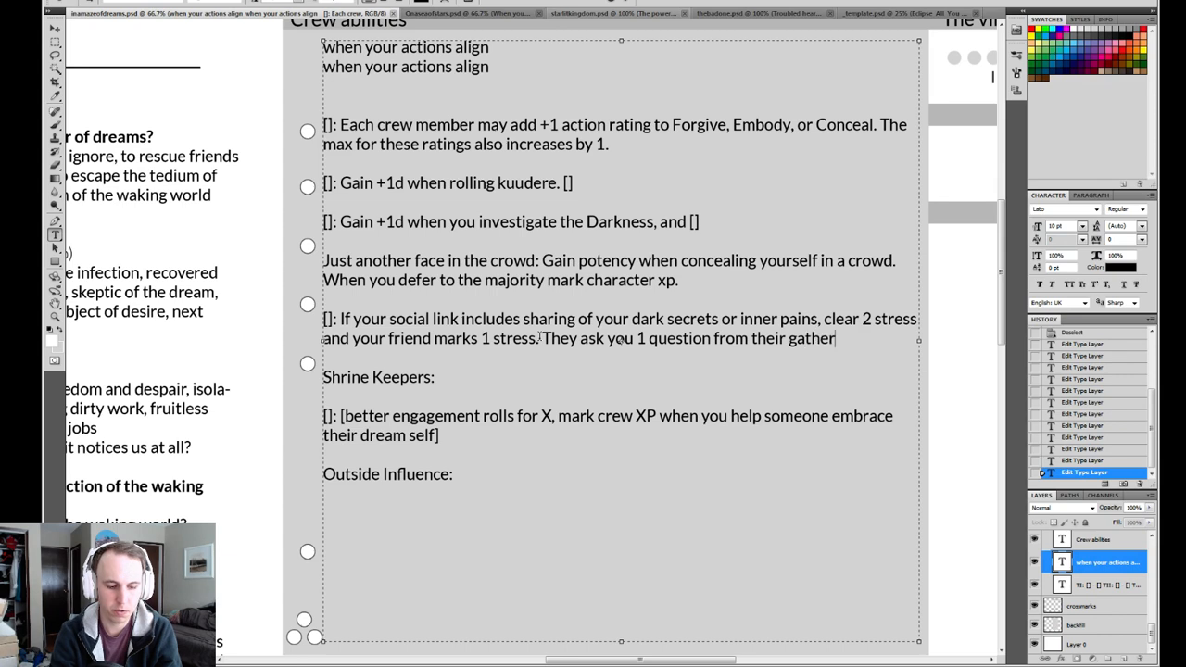
type(" info")
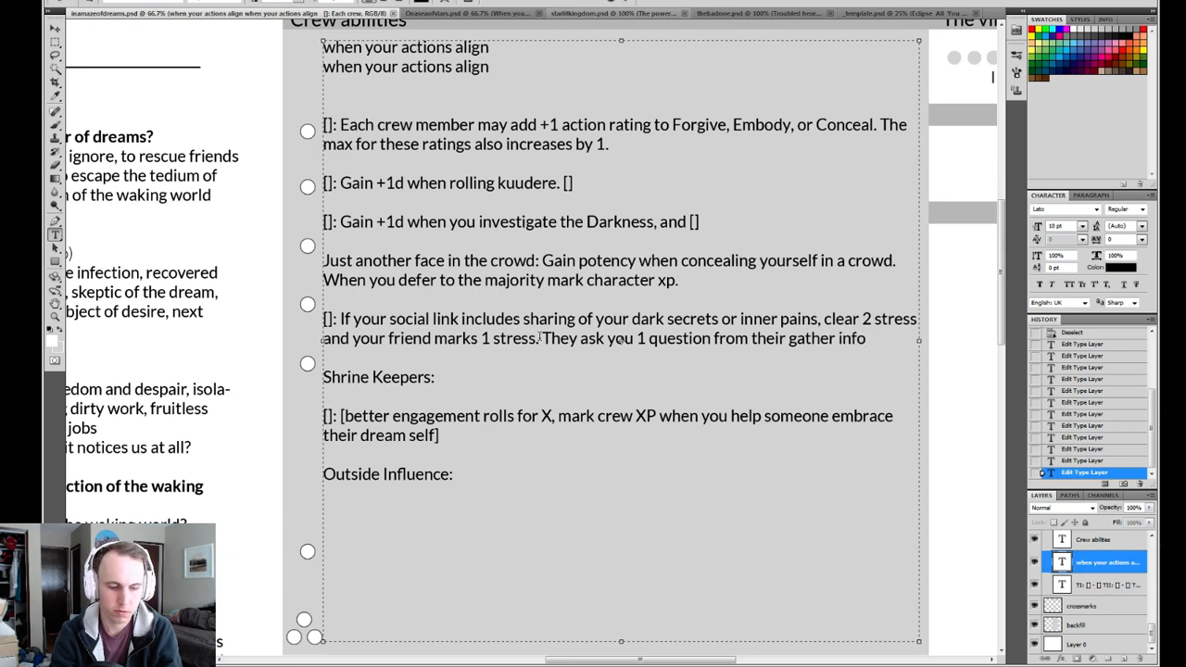
type(" list.")
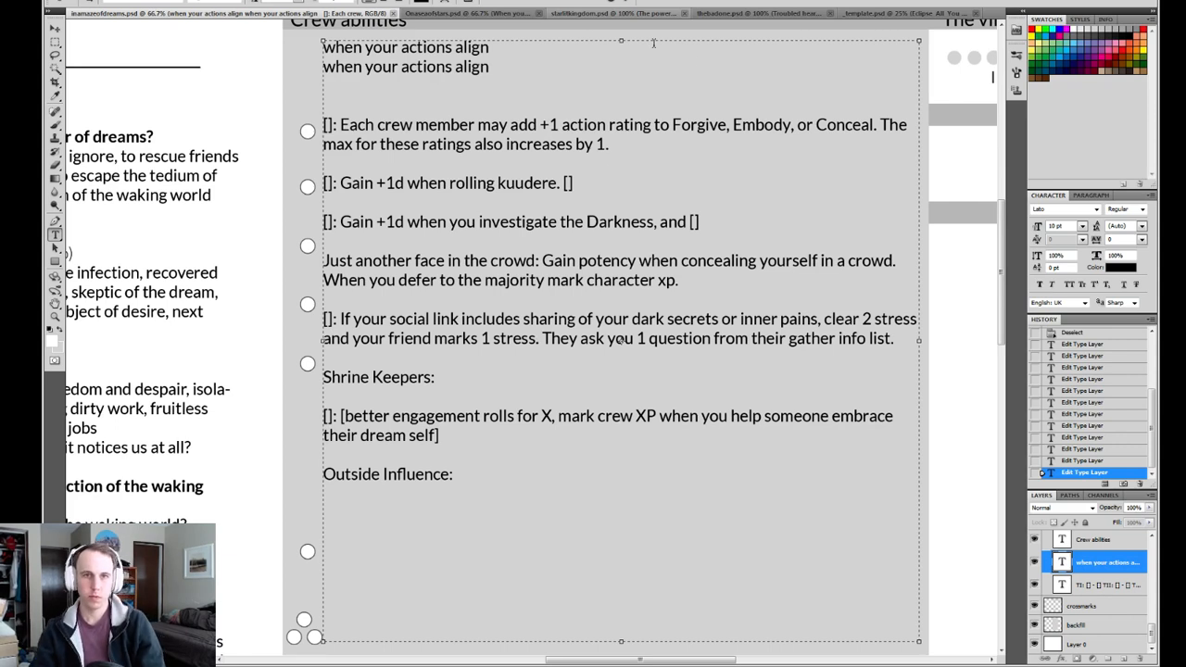
key("ctrl+Return")
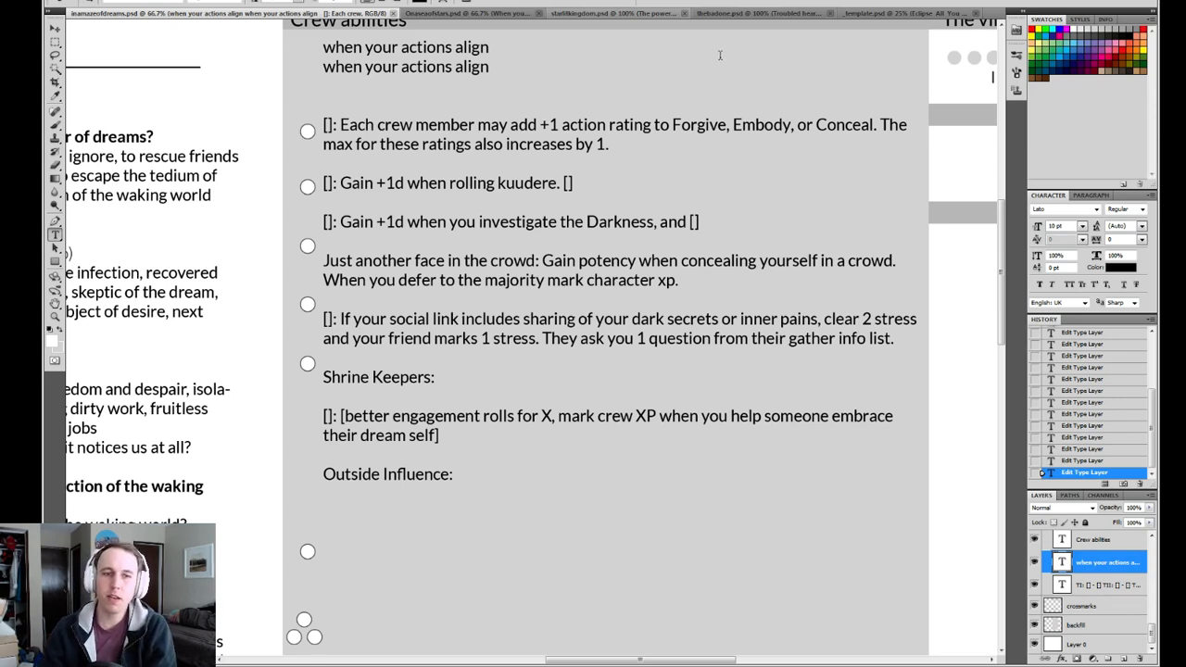
left_click_drag(909, 339, 311, 319)
left_click(333, 320)
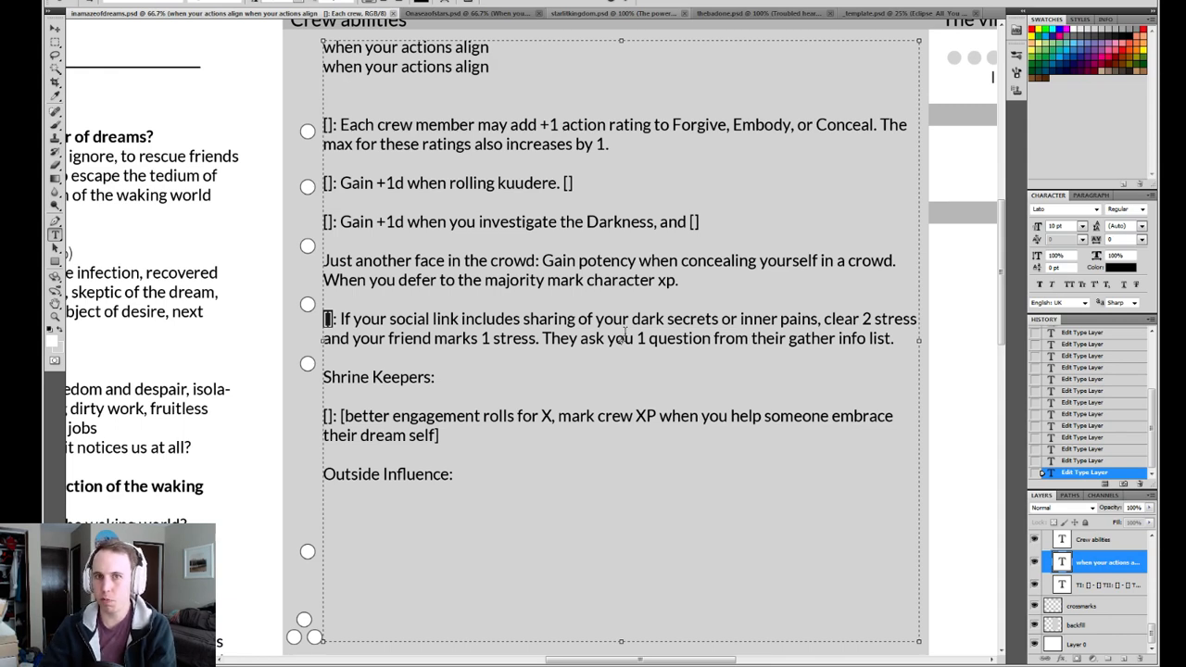
key("ctrl+s")
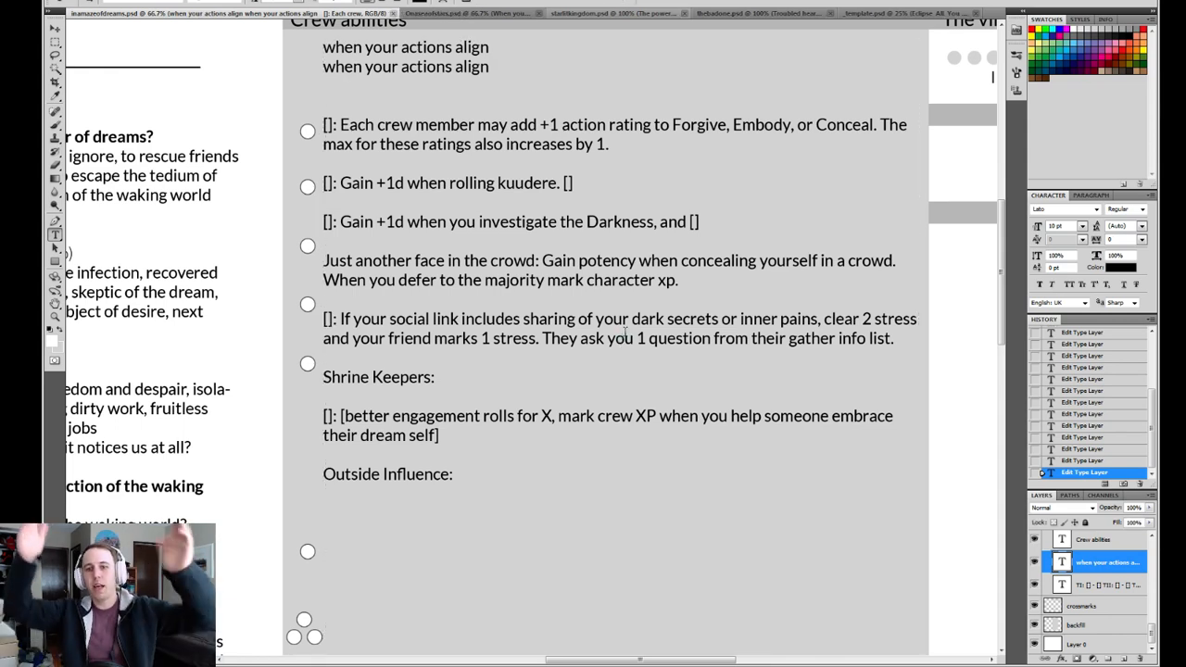